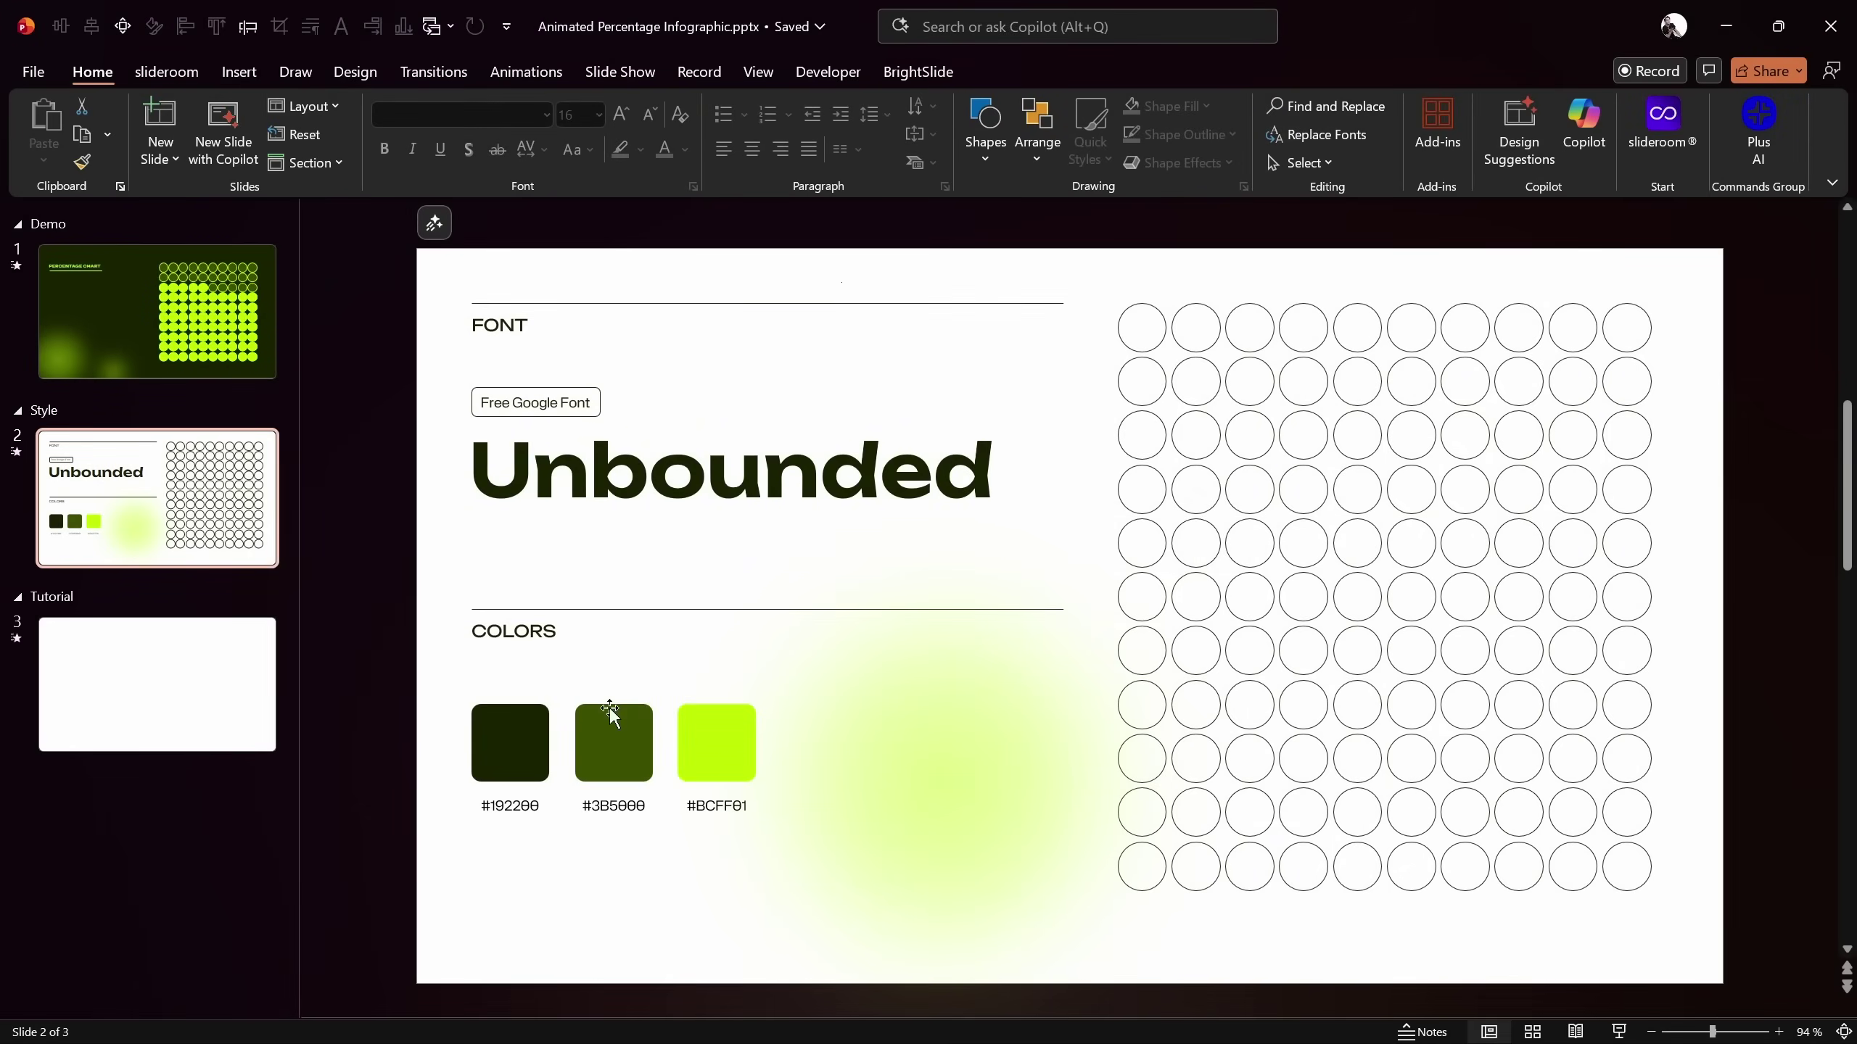
# Give the blank slide 3 in the Tutorial section a solid dark green background fill
pyautogui.click(194, 701)
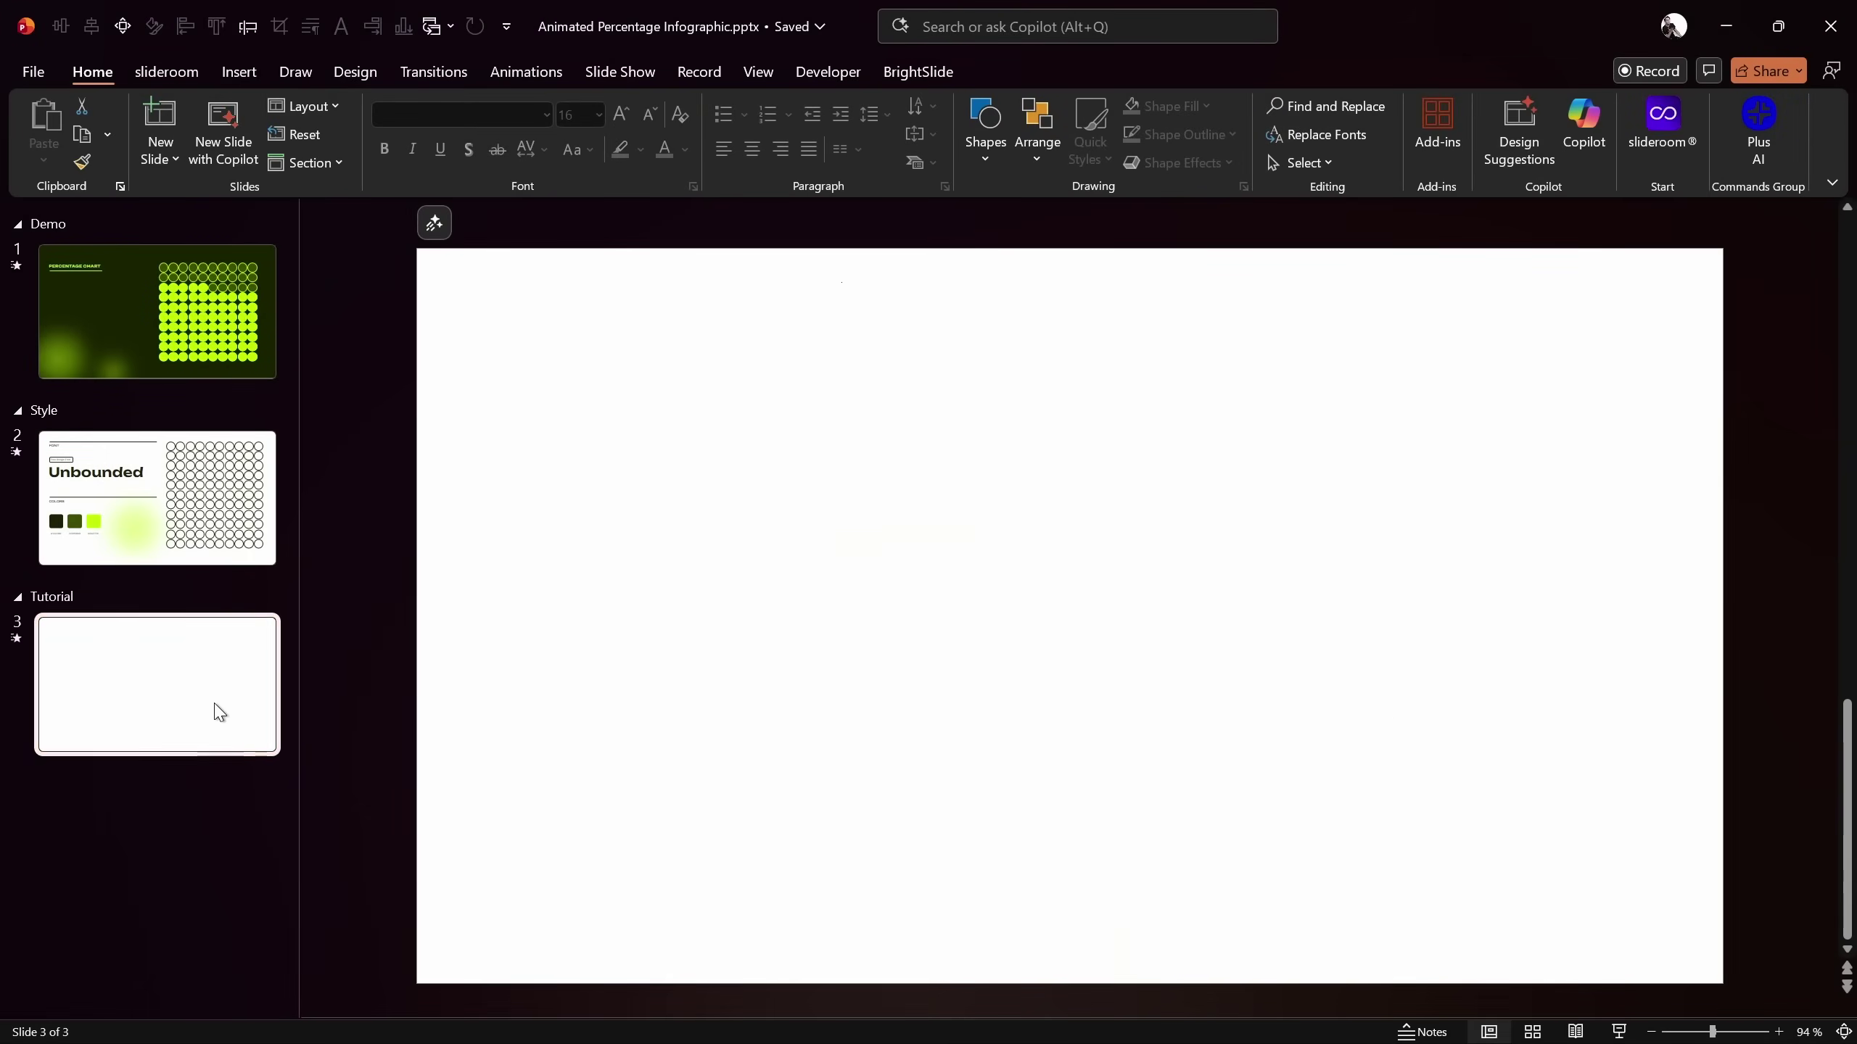
pyautogui.rightClick(985, 562)
pyautogui.click(1063, 814)
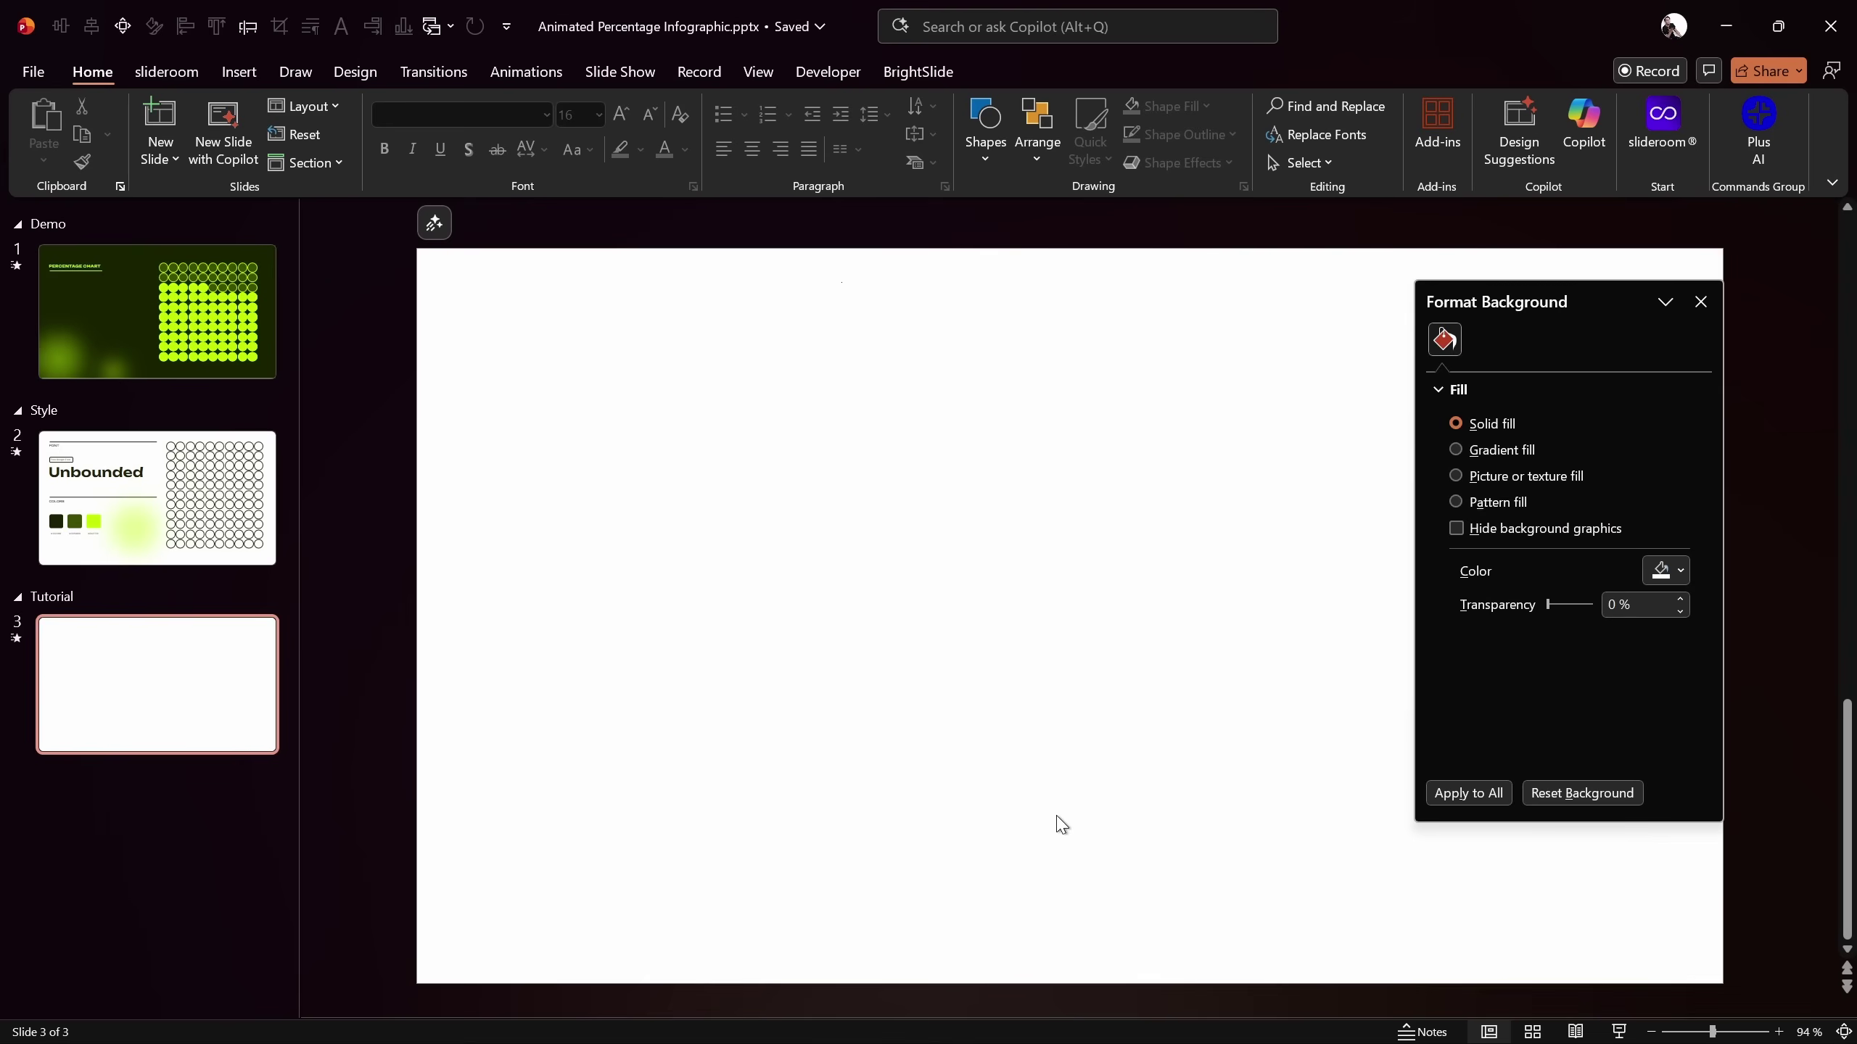
pyautogui.moveTo(1550, 316); pyautogui.dragTo(1417, 332)
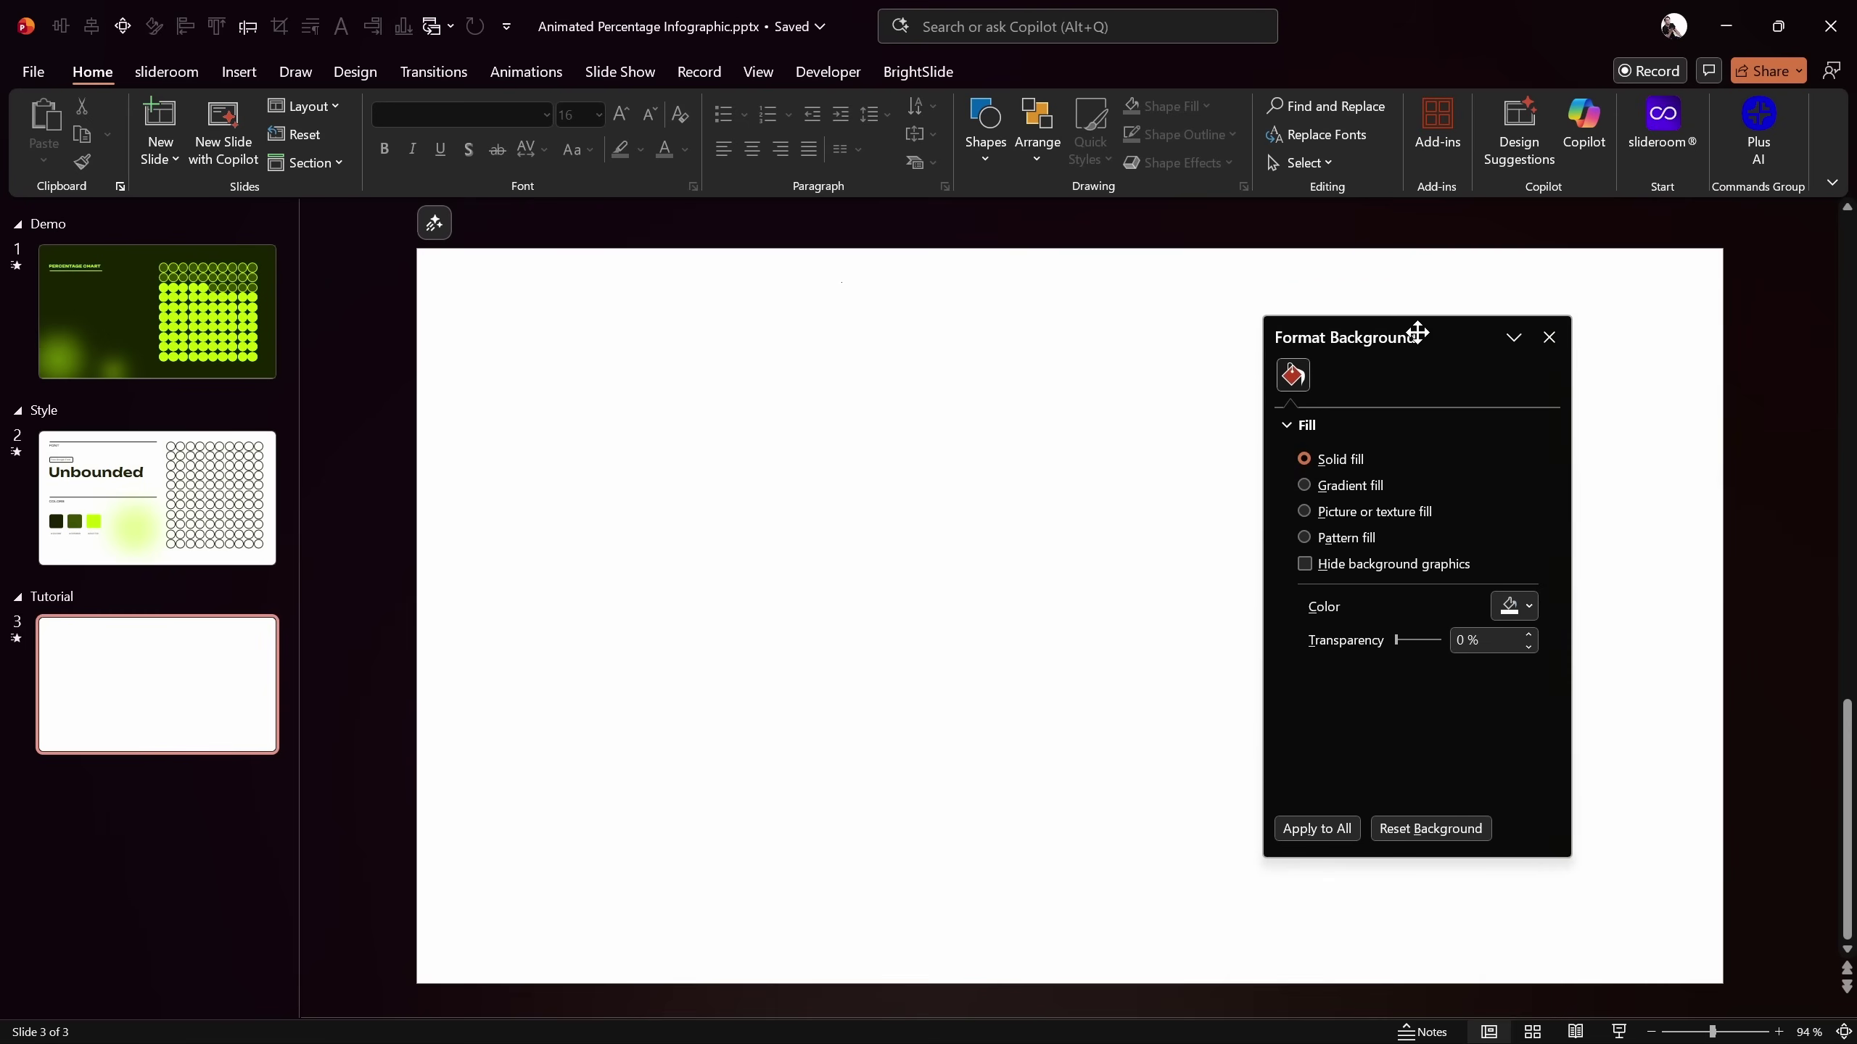
pyautogui.click(1526, 607)
pyautogui.click(1536, 509)
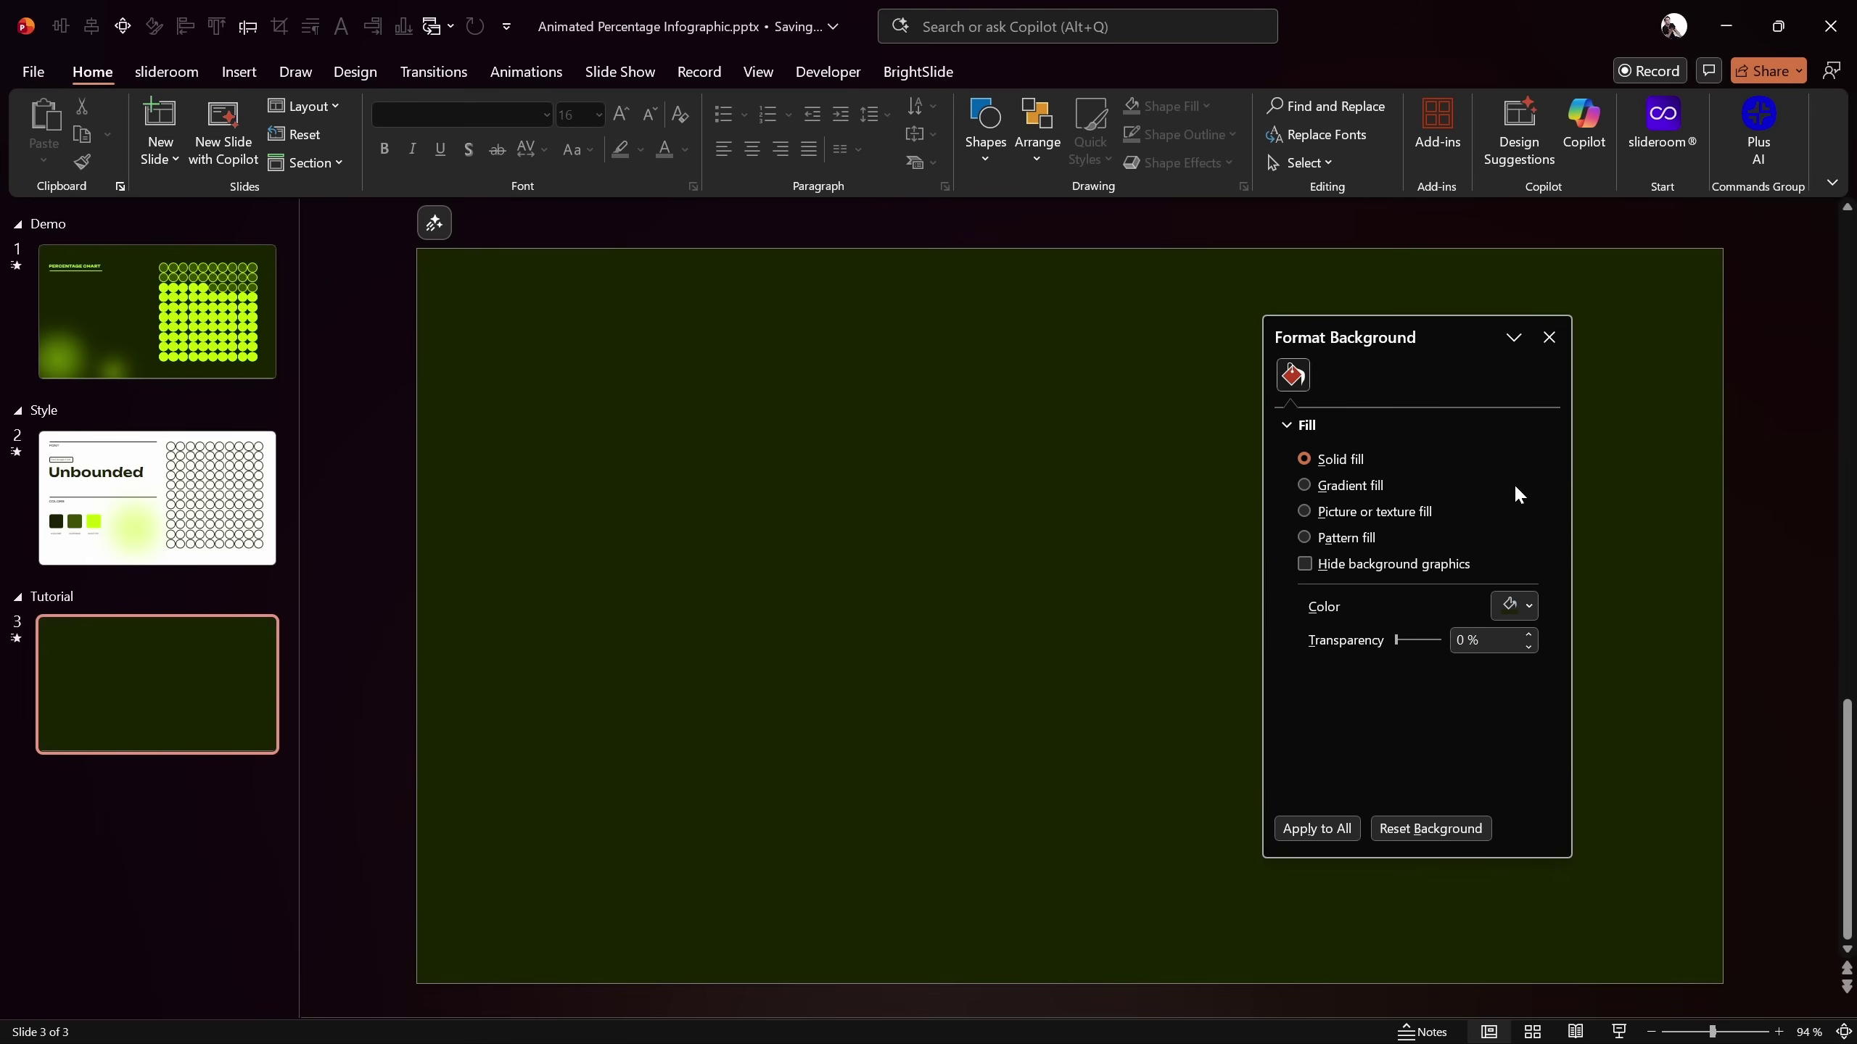
pyautogui.click(1542, 337)
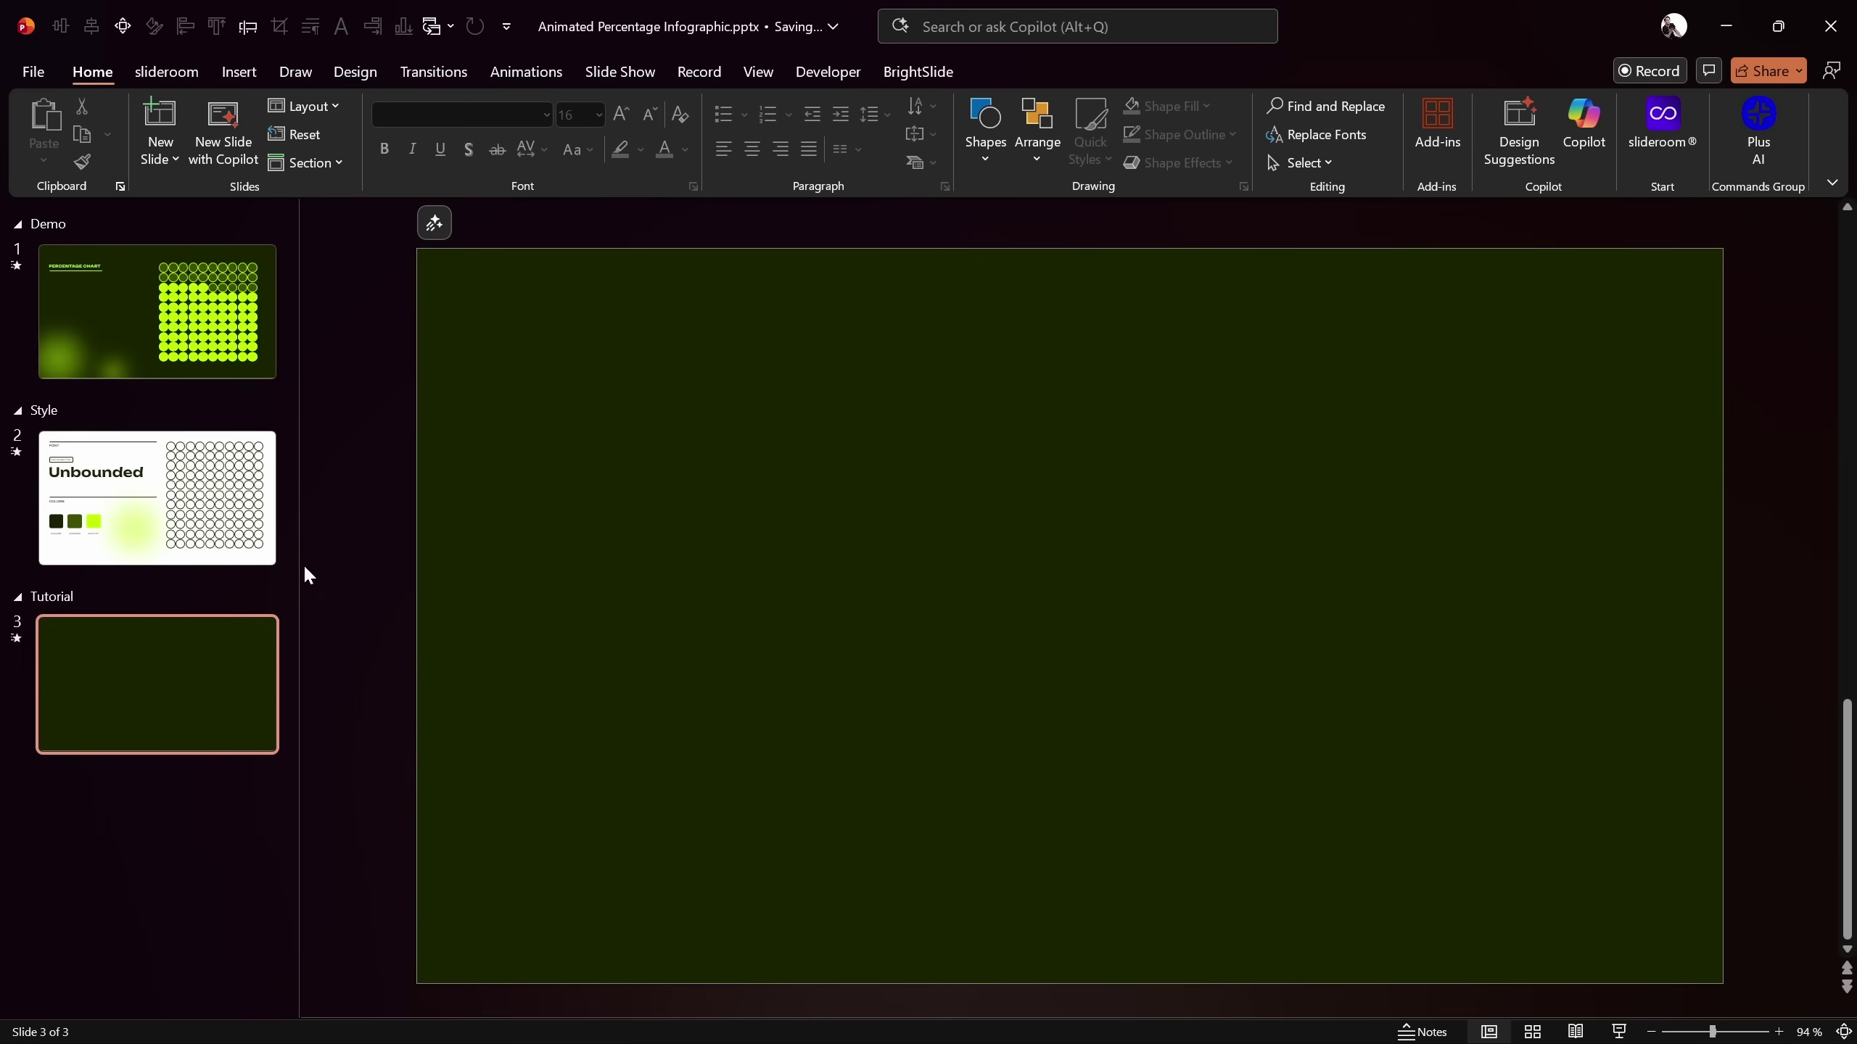
pyautogui.press('pageup')
pyautogui.press('pagedown')
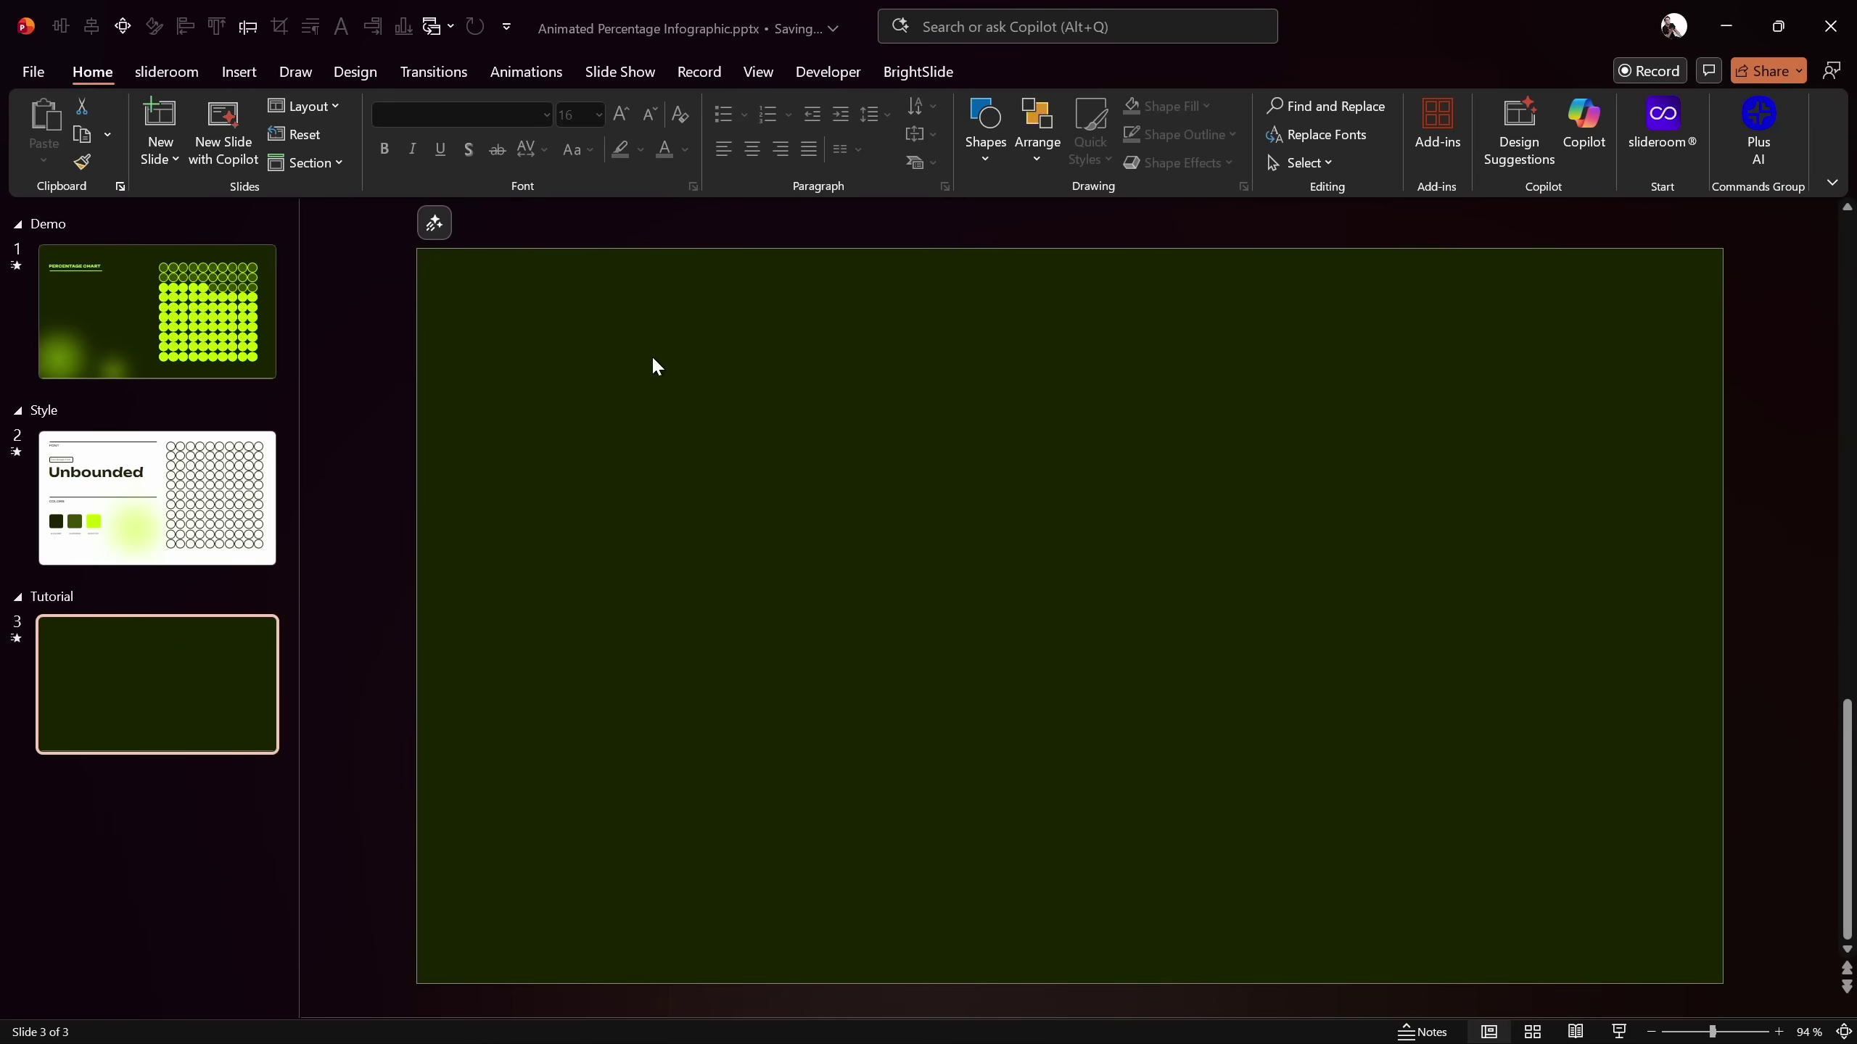
# Add a text box in the upper-left area of slide 3 with lime-green Unbounded SemiBold text at size 16
pyautogui.click(236, 77)
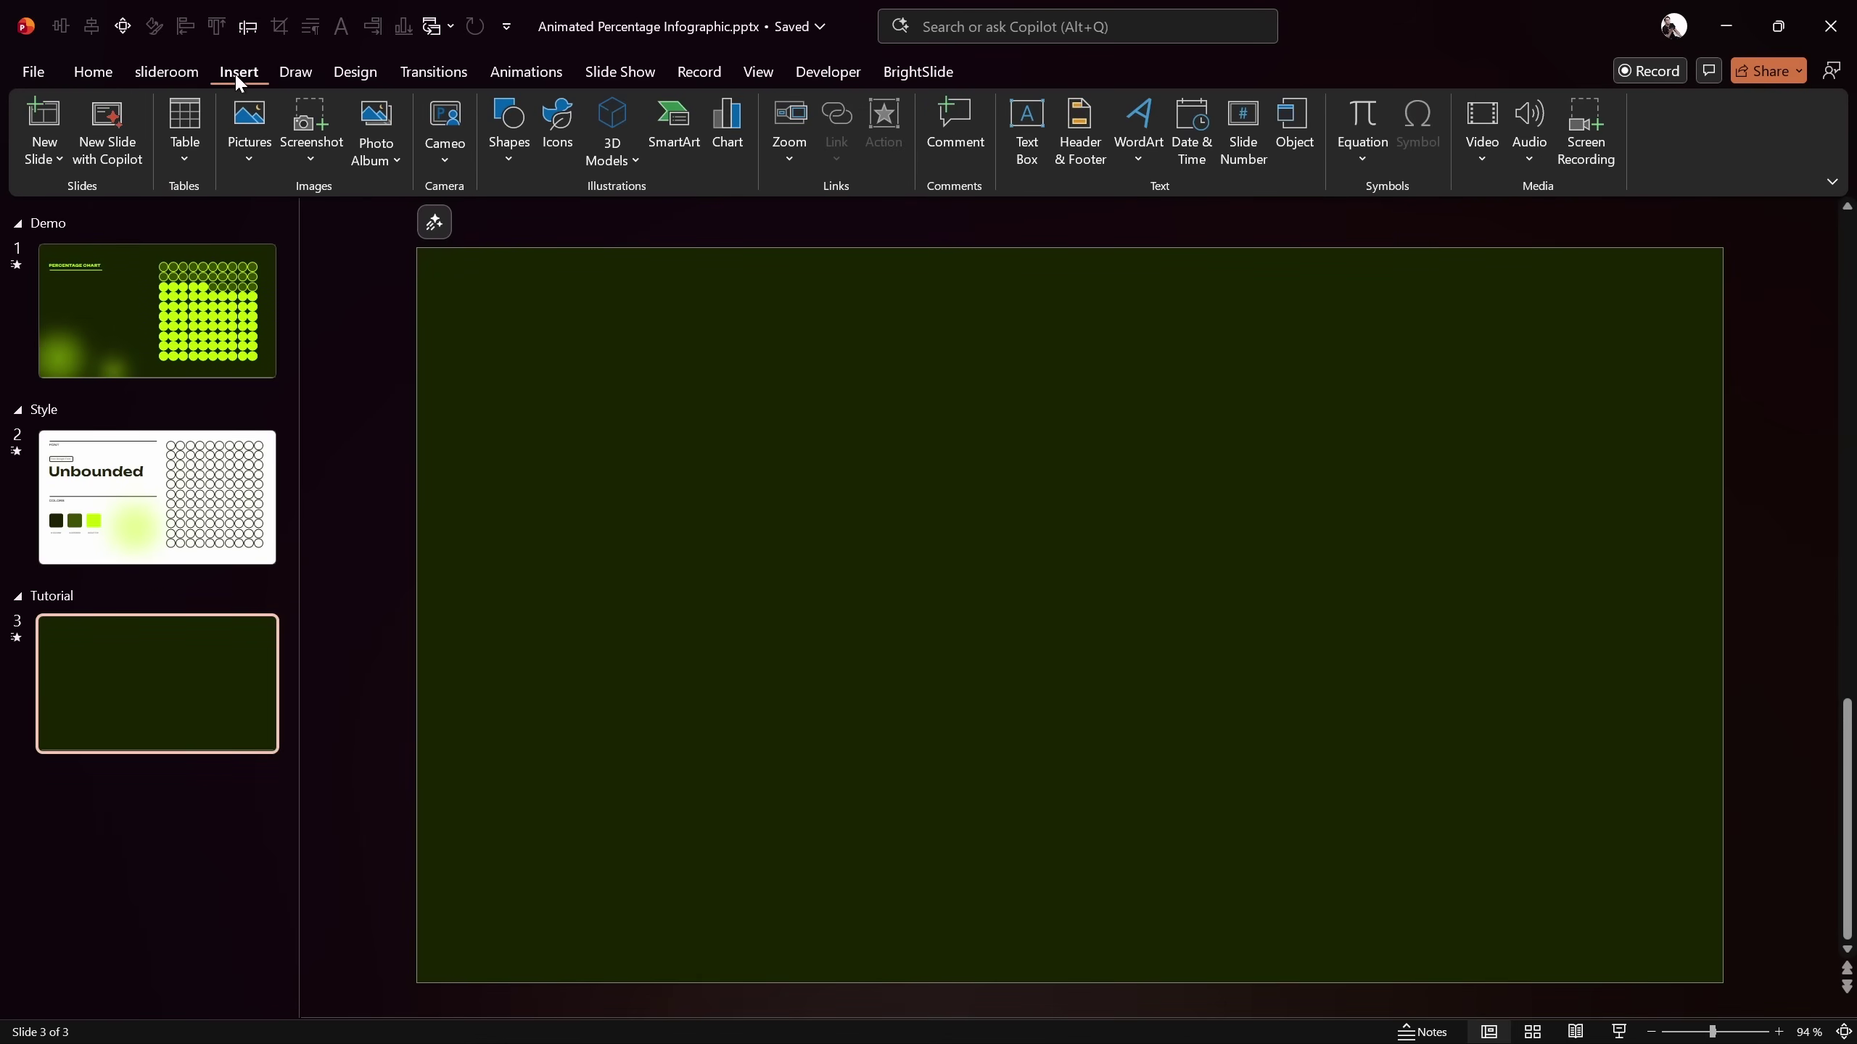
pyautogui.click(1027, 132)
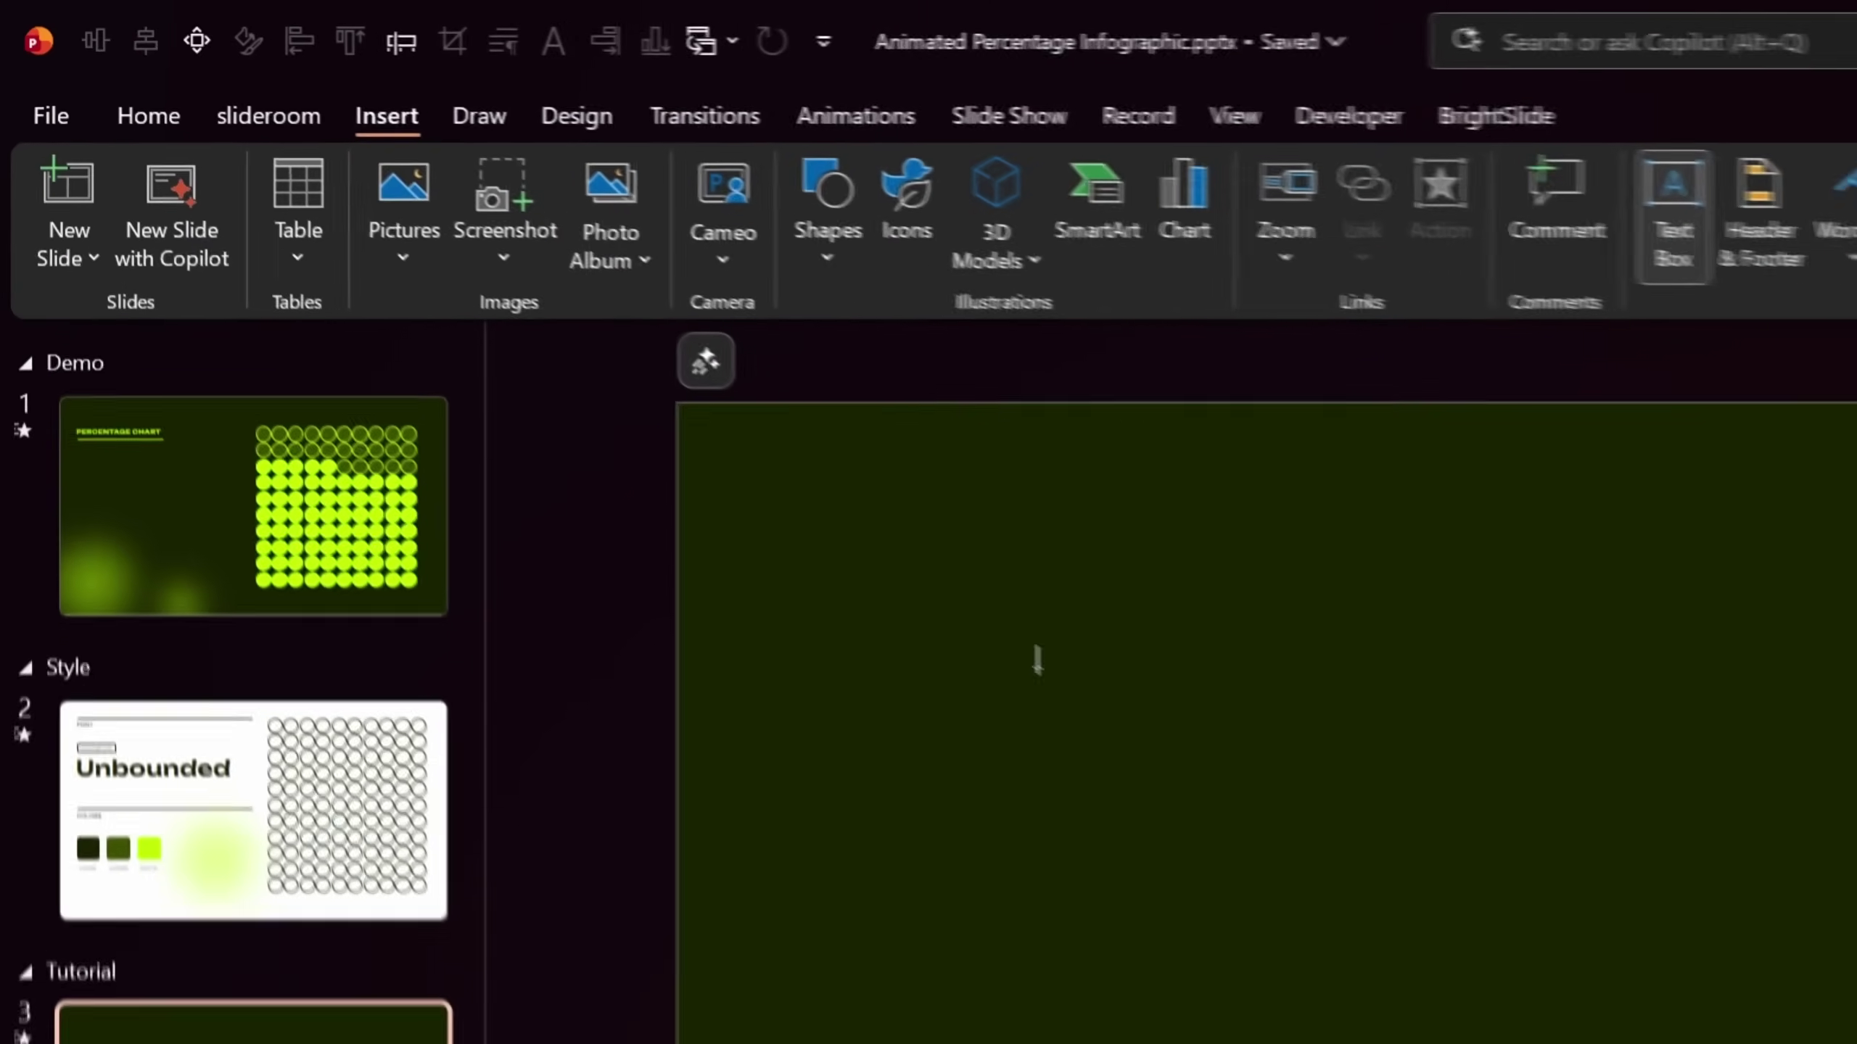
pyautogui.click(610, 399)
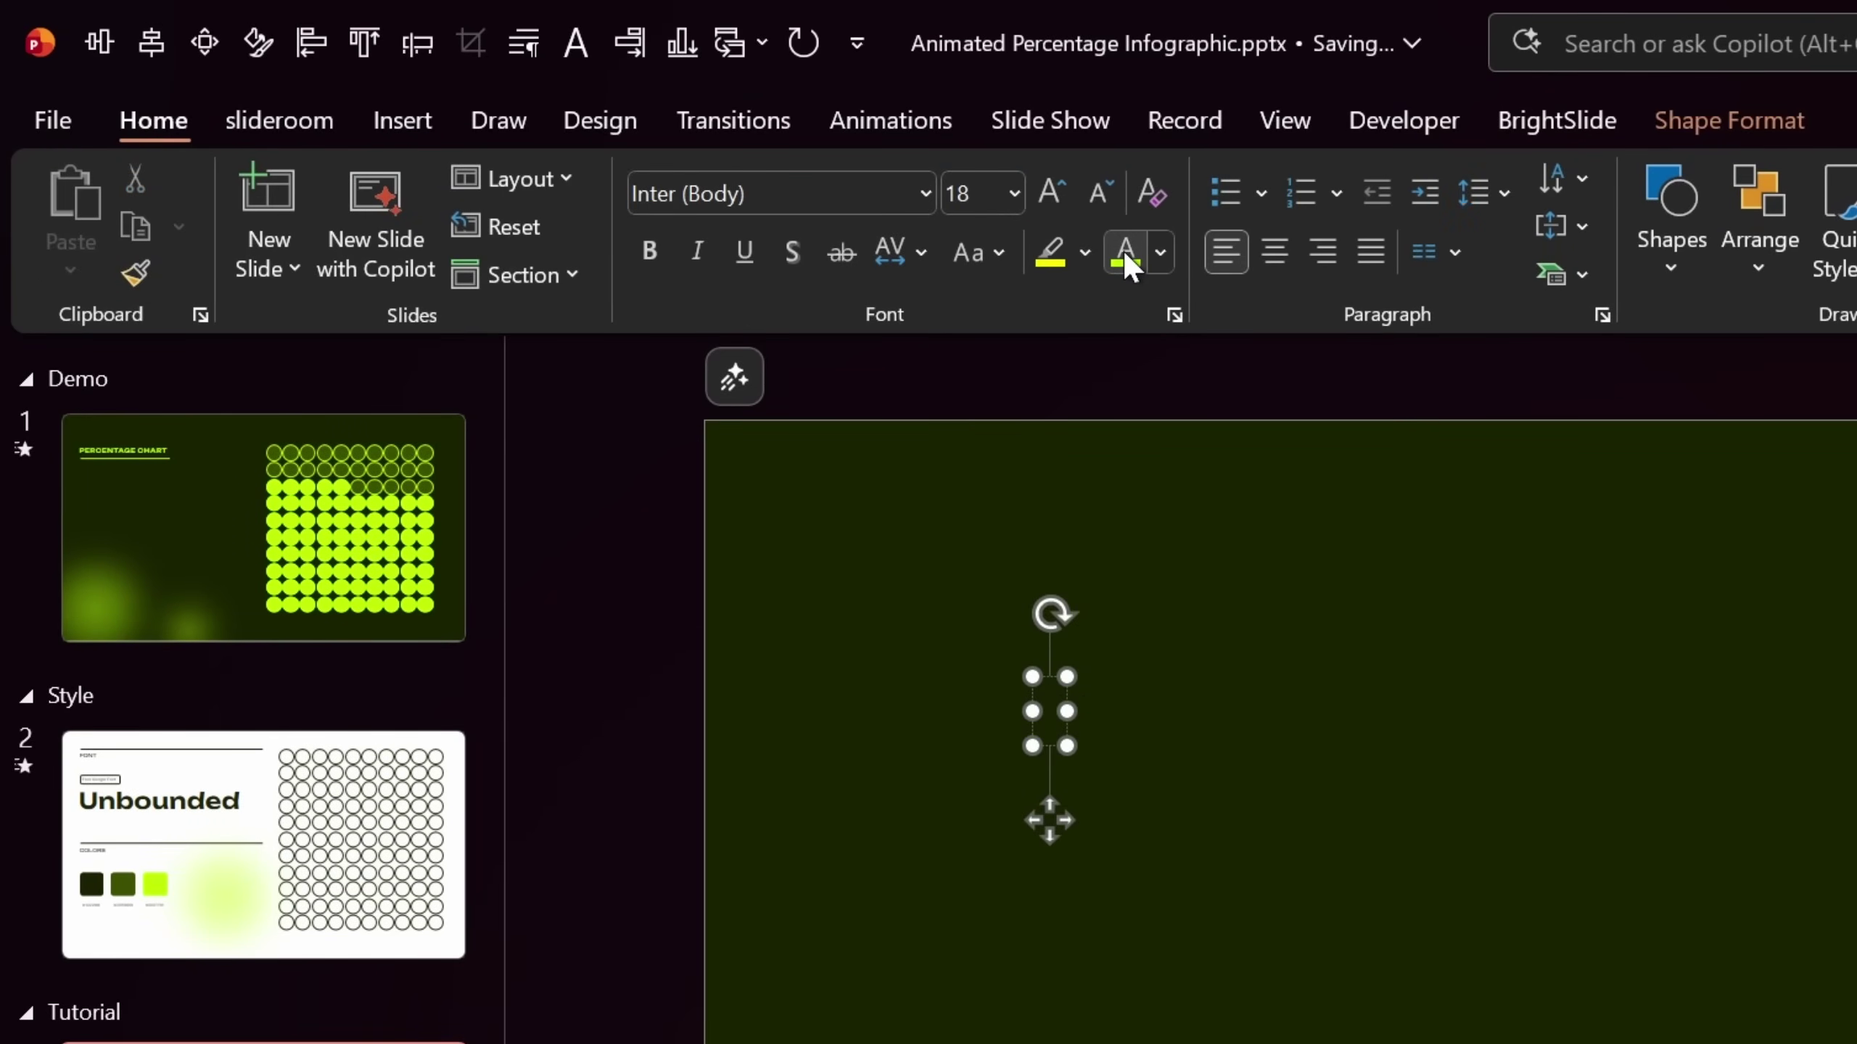
pyautogui.click(820, 205)
pyautogui.write('Unbounded SemiBold')
pyautogui.press('Right')
pyautogui.press('Return')
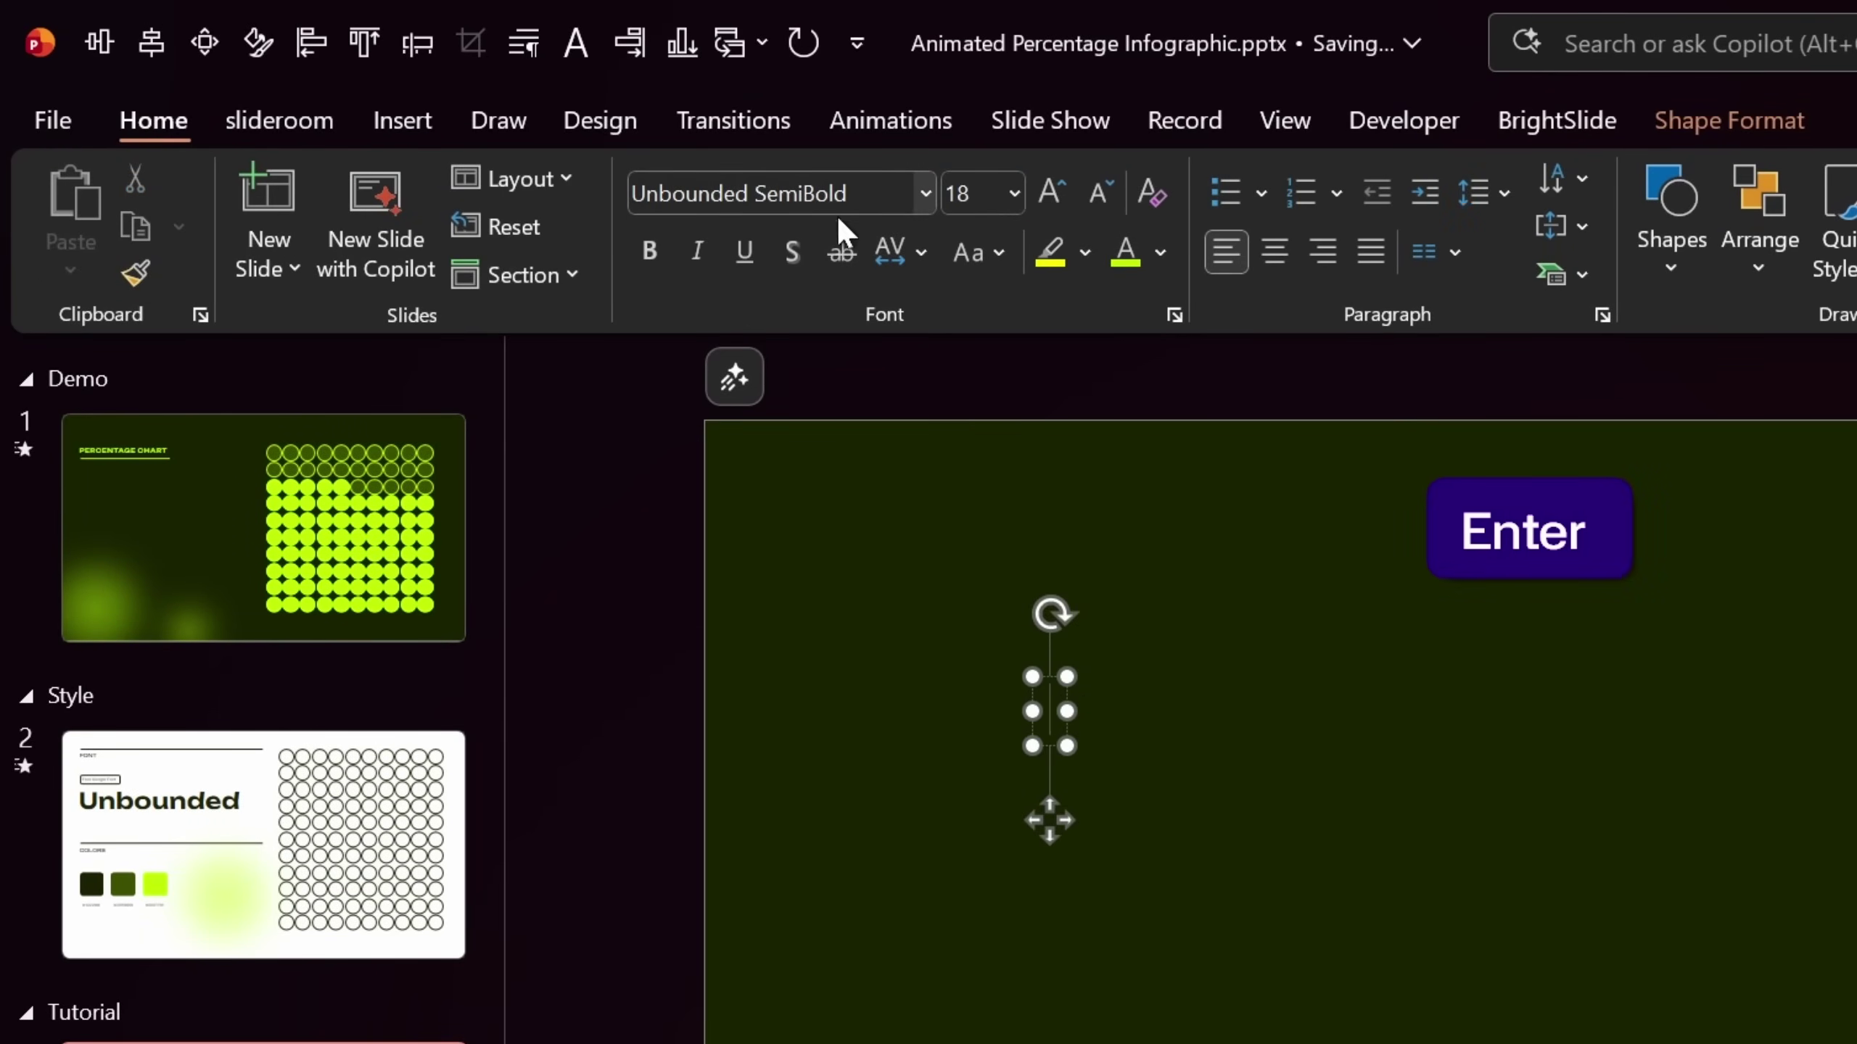
pyautogui.click(981, 196)
pyautogui.write('16')
pyautogui.press('Return')
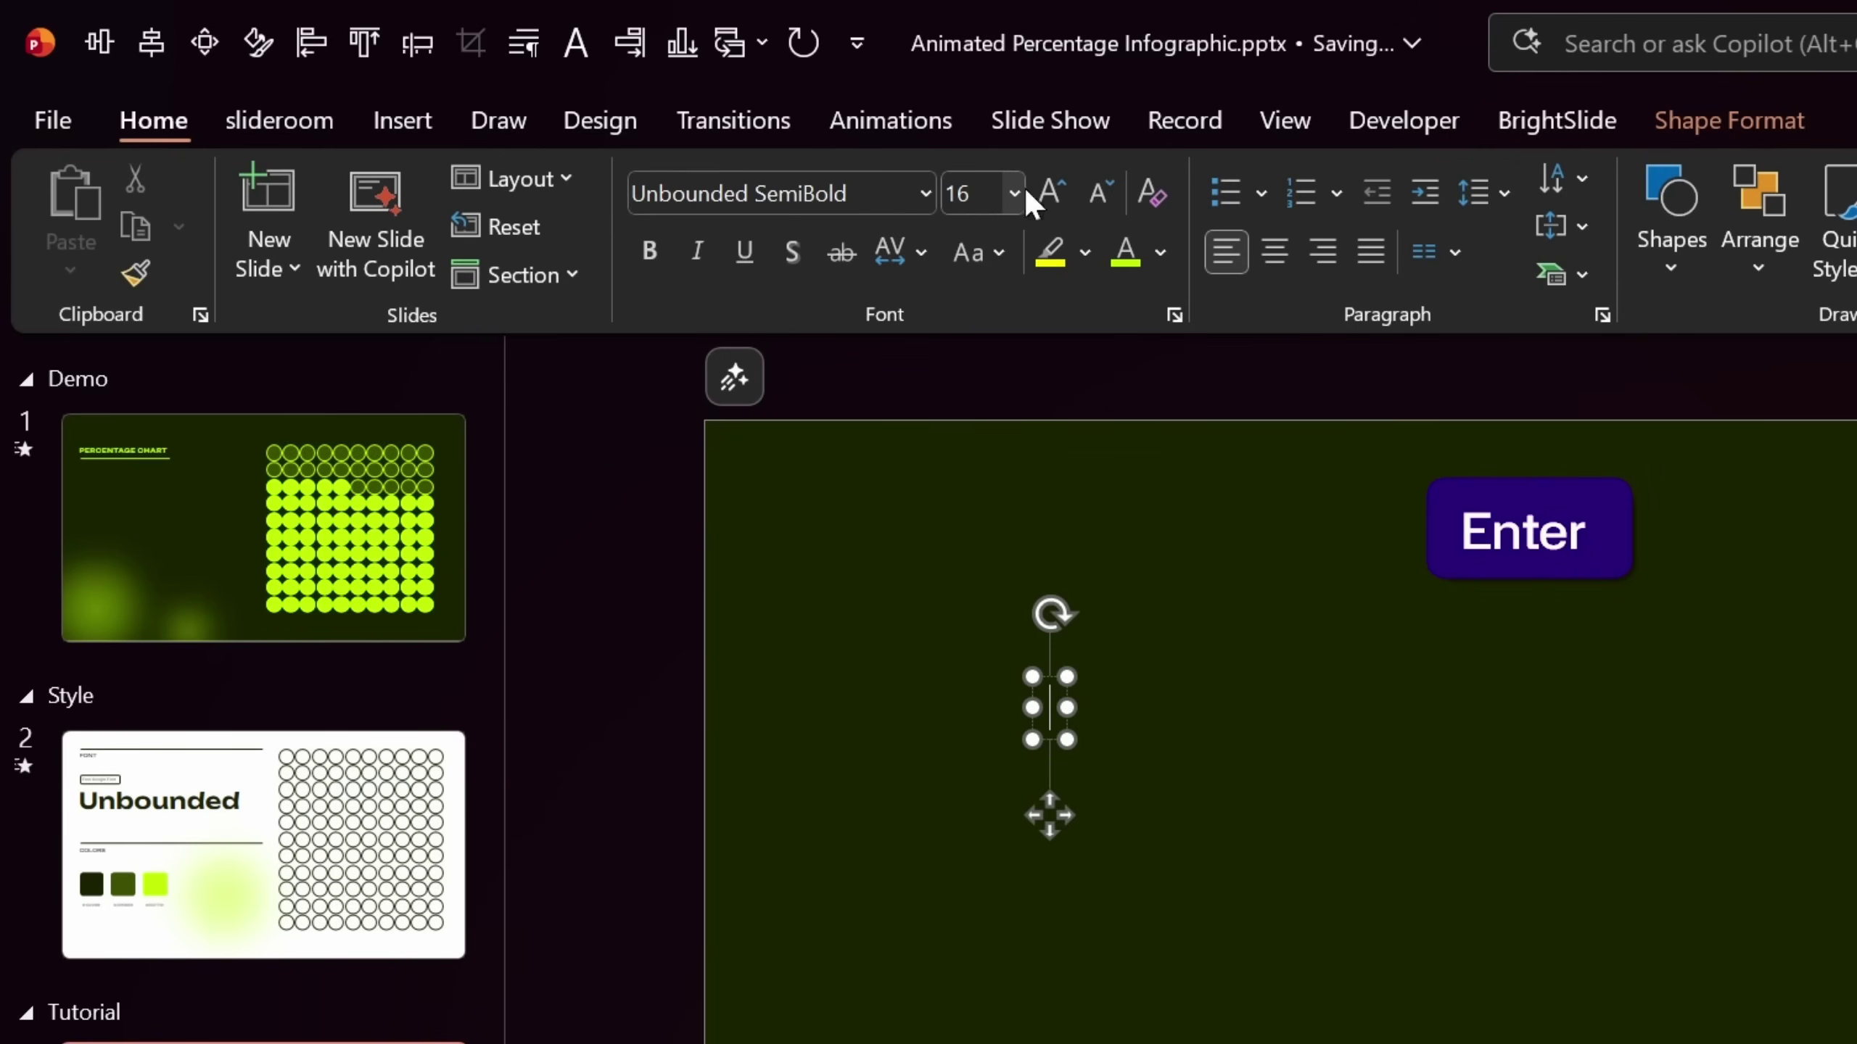
# Enter the title PERCENTAGE CHART and move its text box closer to the slide's upper-left corner
pyautogui.write('PERCENTAGE CHART')
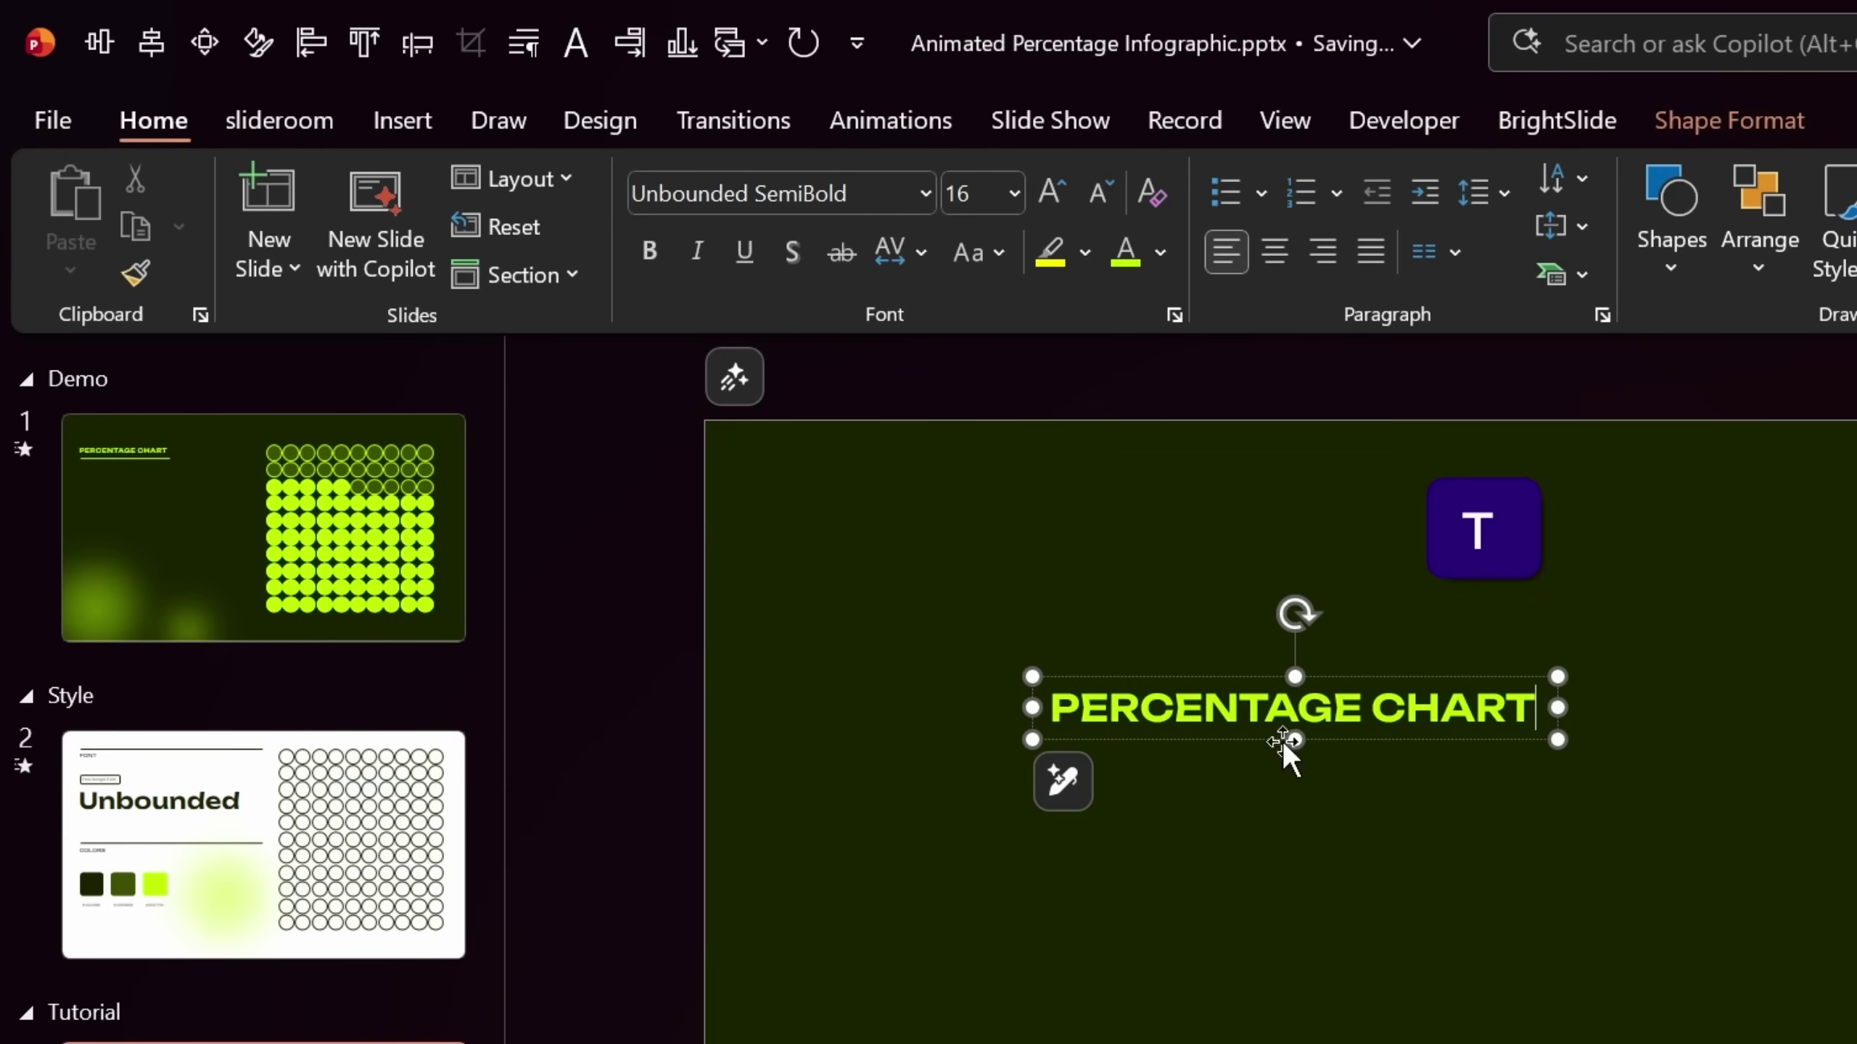
pyautogui.click(1213, 677)
pyautogui.moveTo(1213, 677); pyautogui.dragTo(1091, 616)
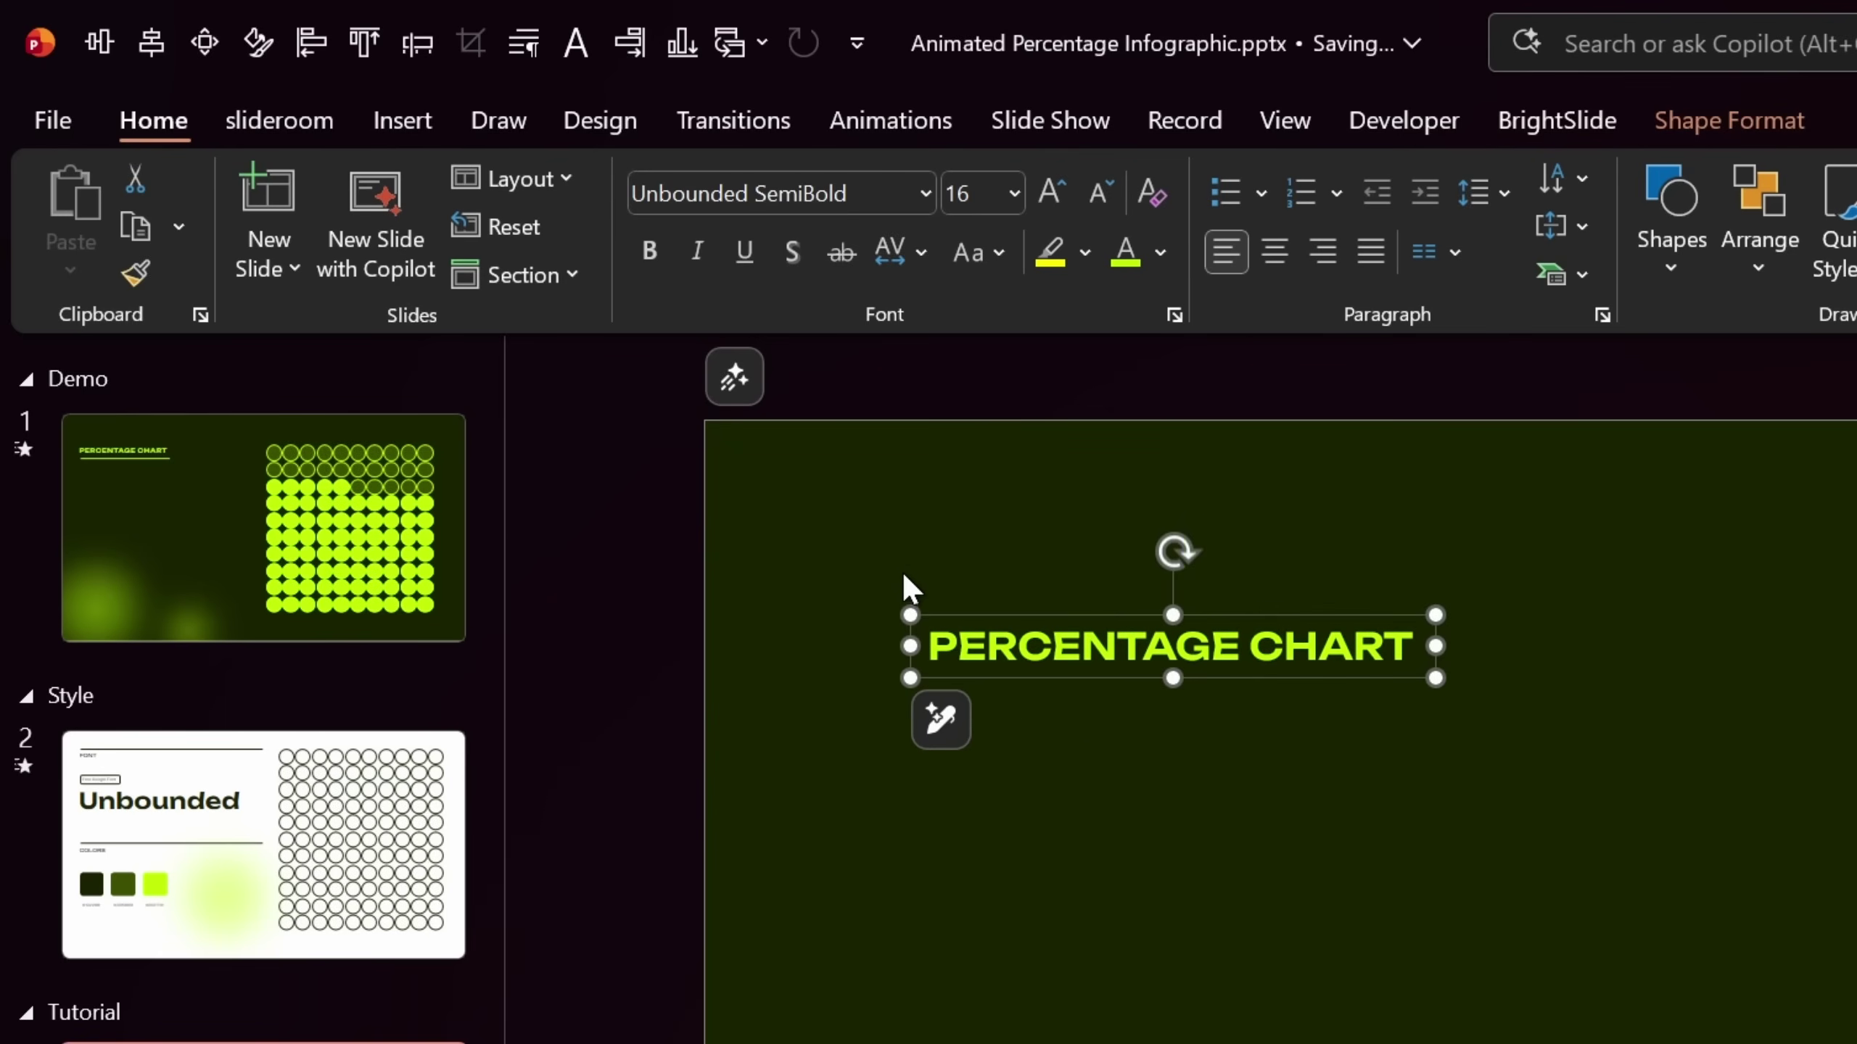
# Show the guides and align the title text with the left margin guide, just above the guide line below it
pyautogui.click(1294, 123)
pyautogui.click(785, 276)
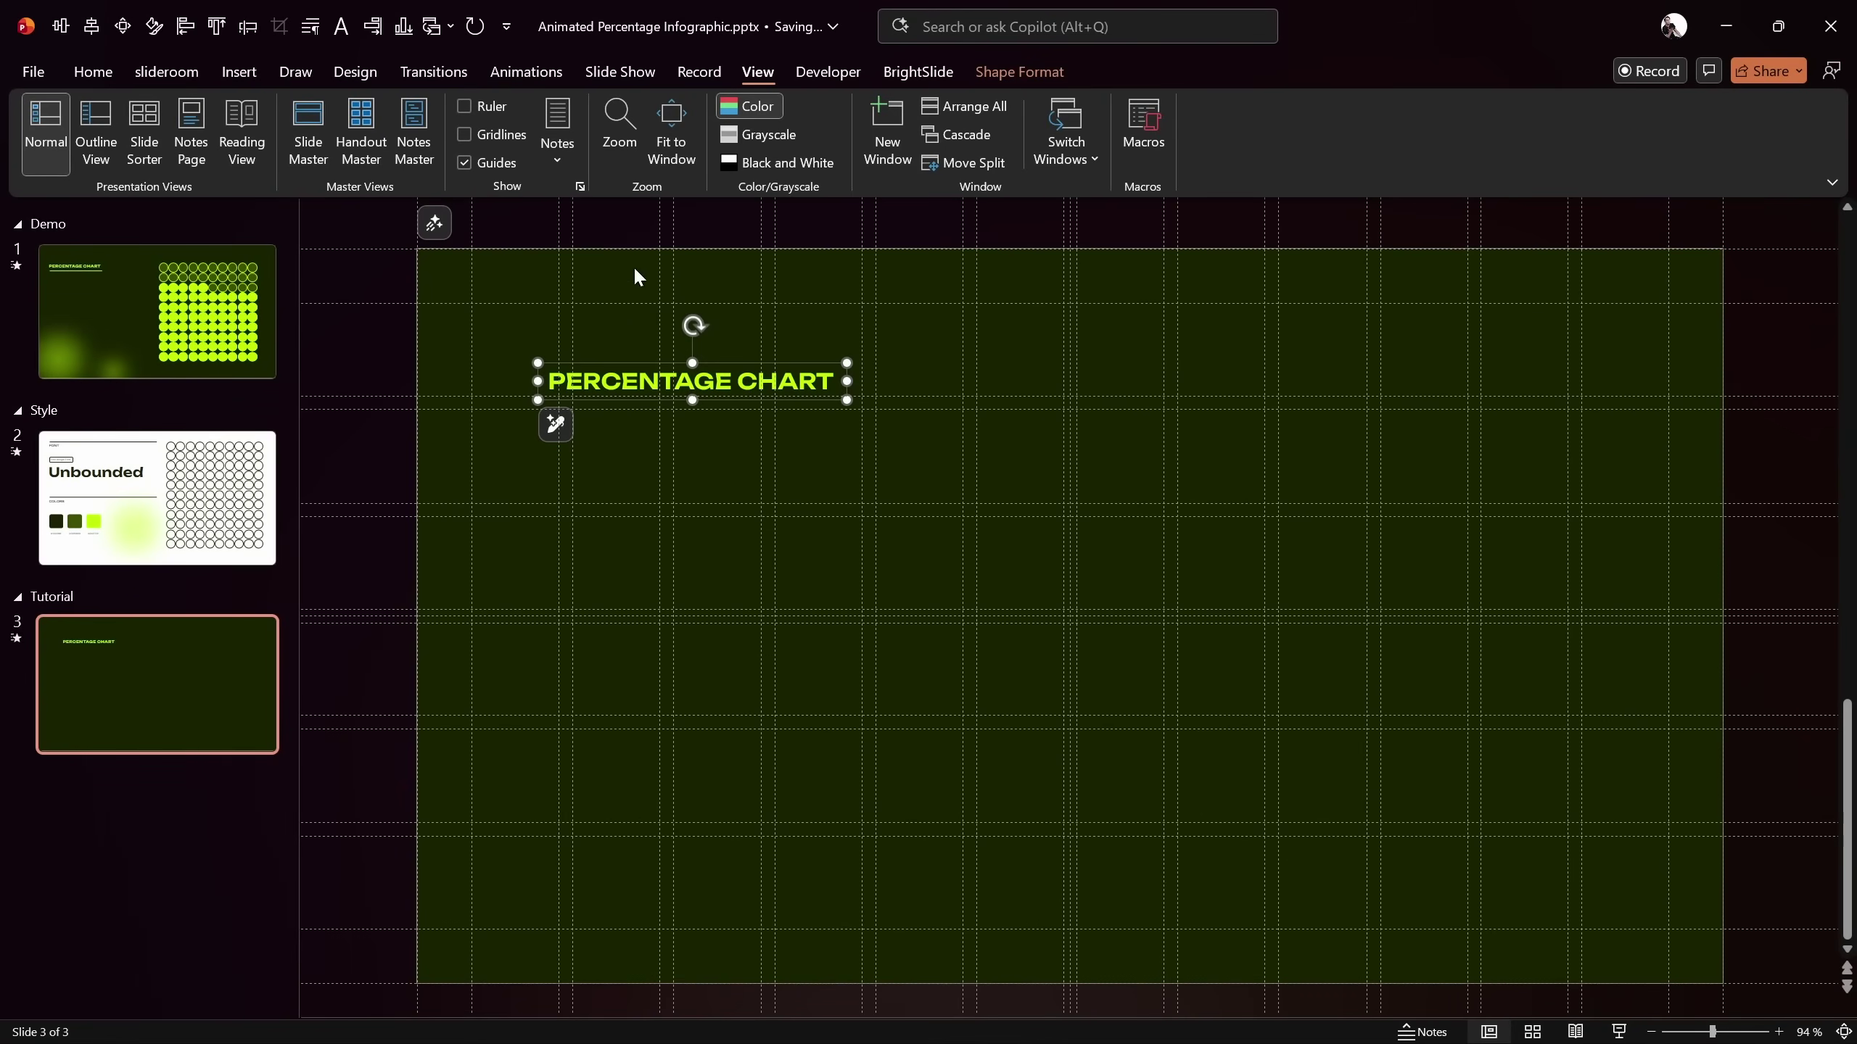
pyautogui.moveTo(626, 361); pyautogui.dragTo(545, 351)
pyautogui.click(806, 329)
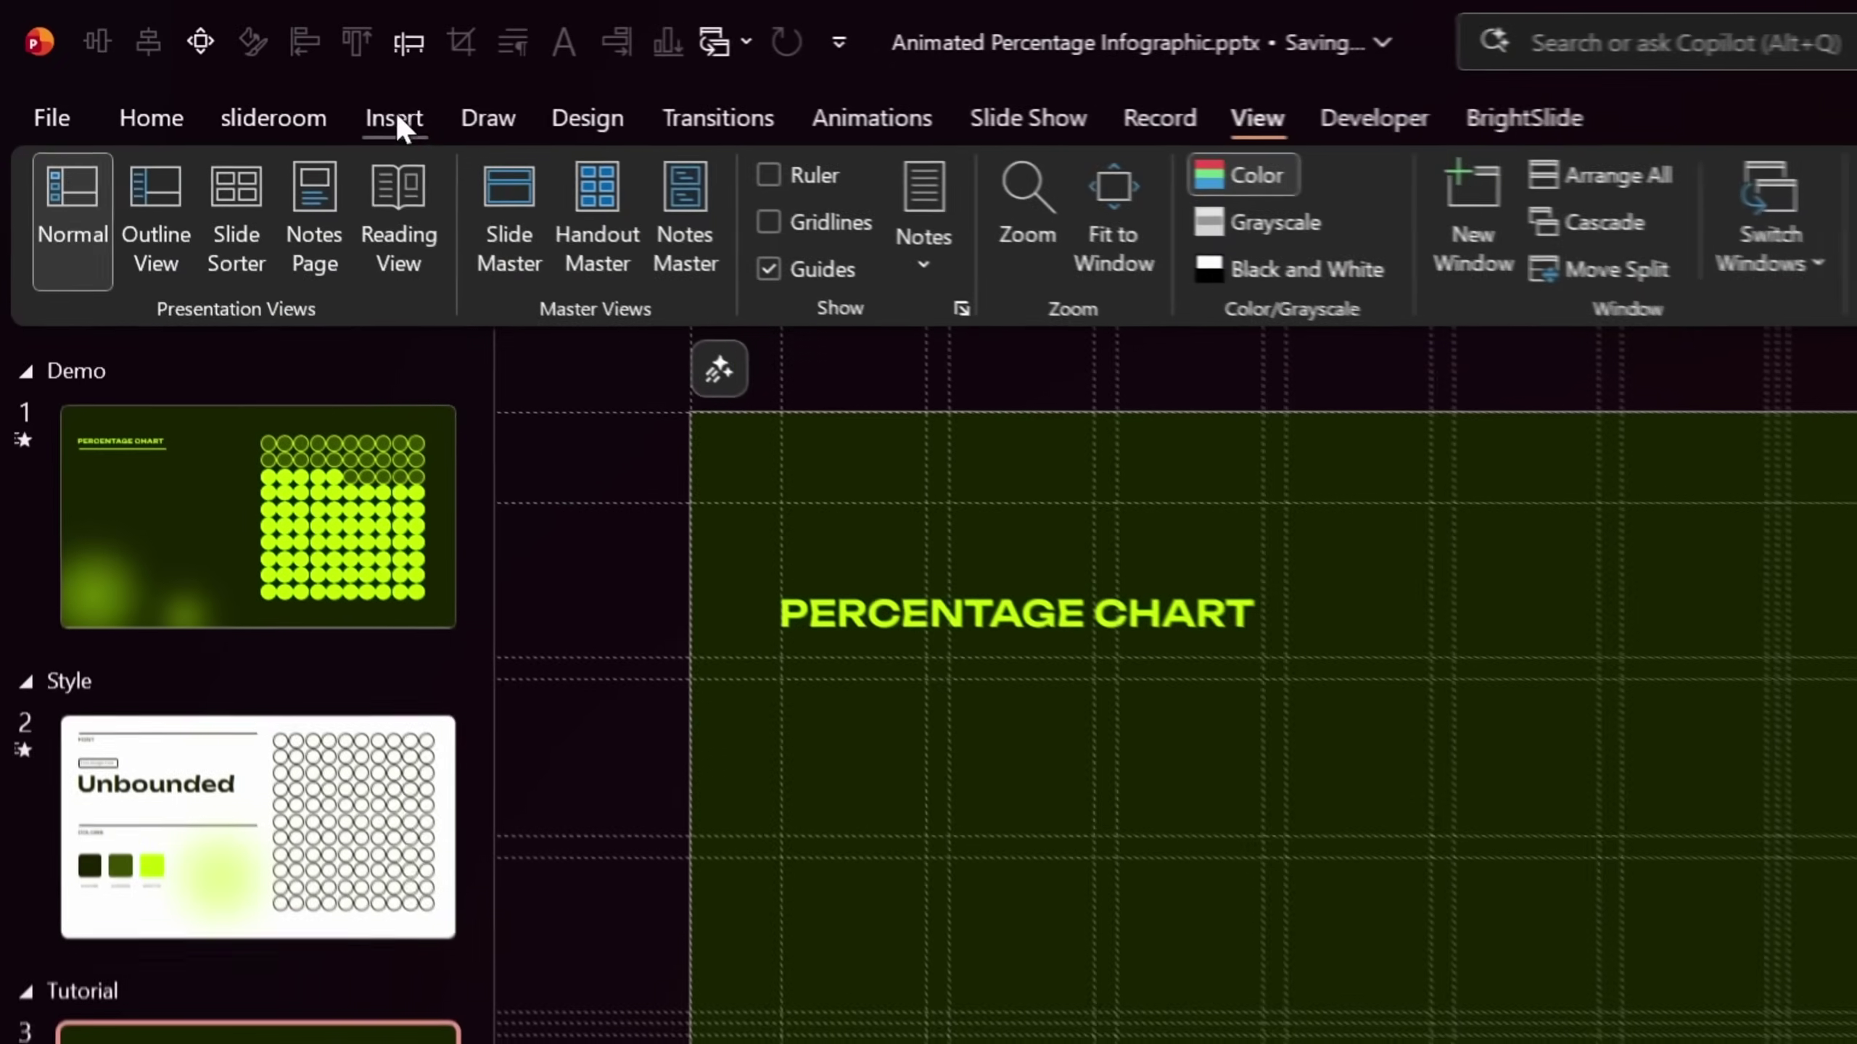
# Draw a straight horizontal line about 10.13 cm long directly under the title, starting at the left margin guide
pyautogui.click(236, 70)
pyautogui.click(863, 265)
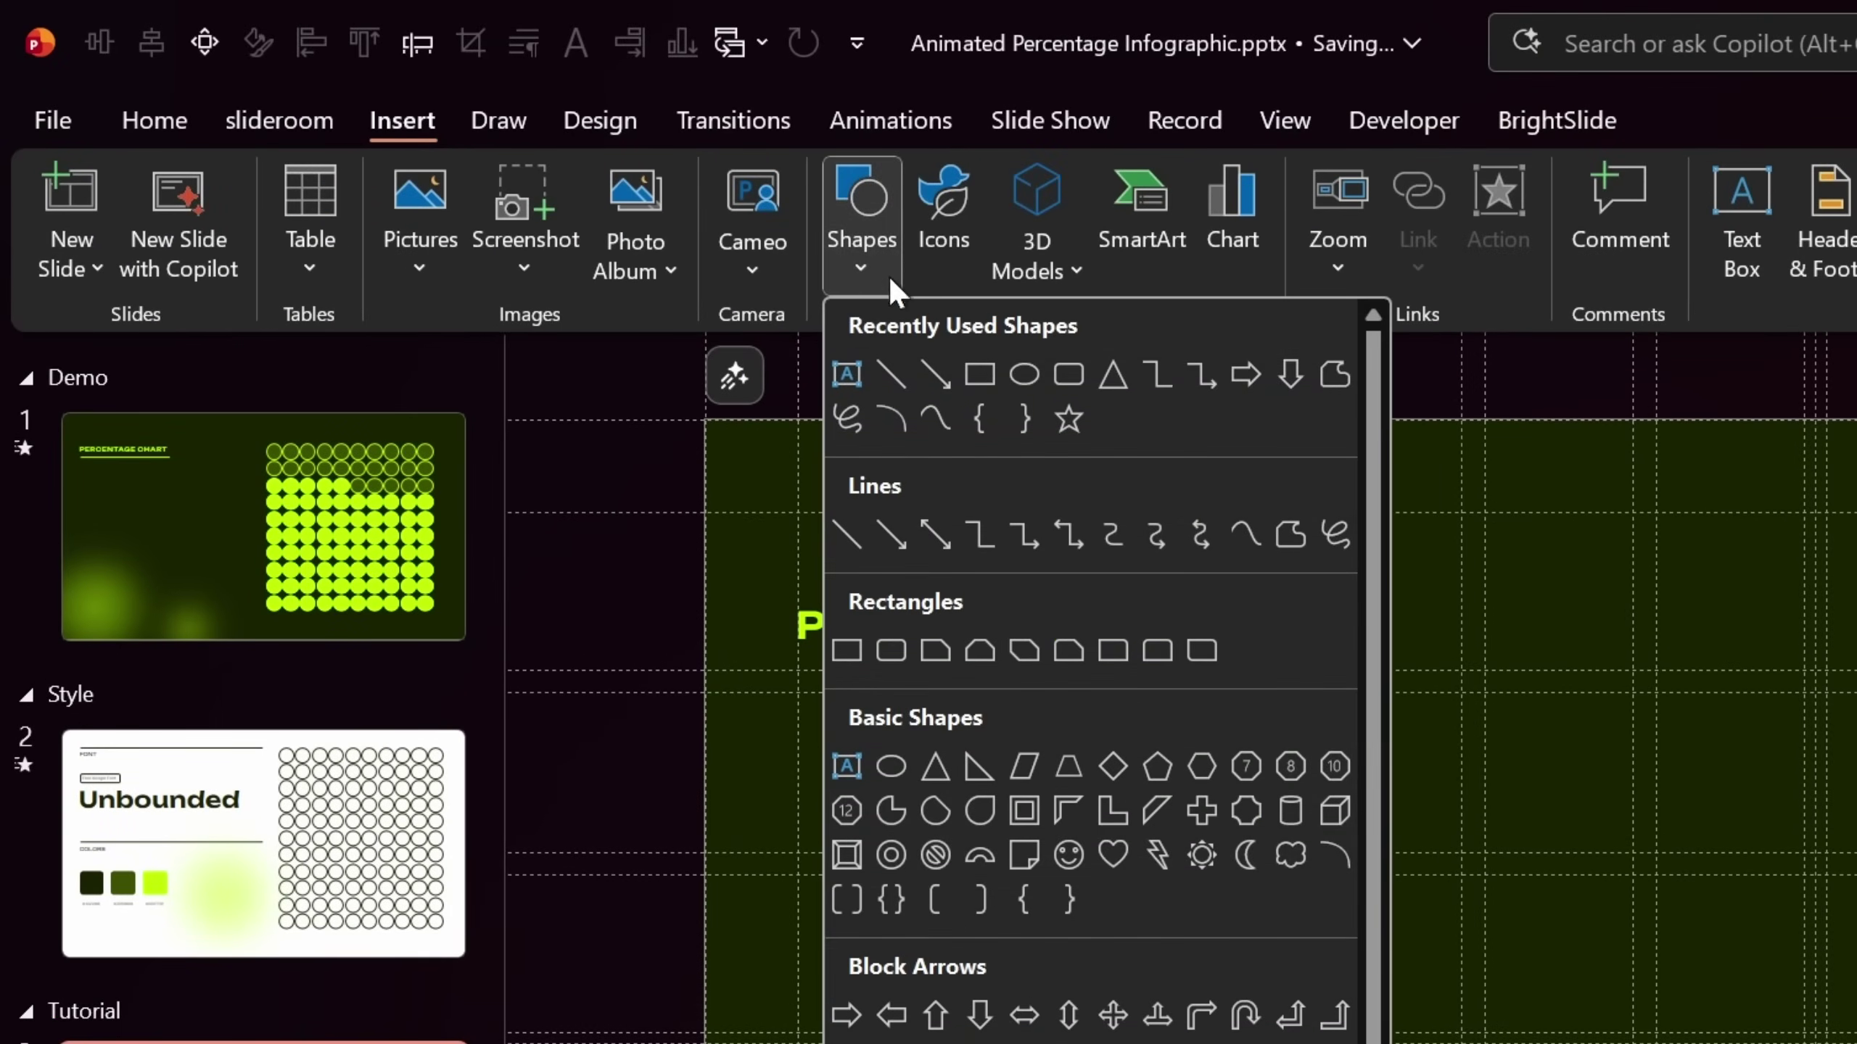
pyautogui.click(890, 374)
pyautogui.moveTo(800, 668); pyautogui.dragTo(1461, 670)
# Give the line under the title a lime-green outline and a thinner weight
pyautogui.click(1416, 231)
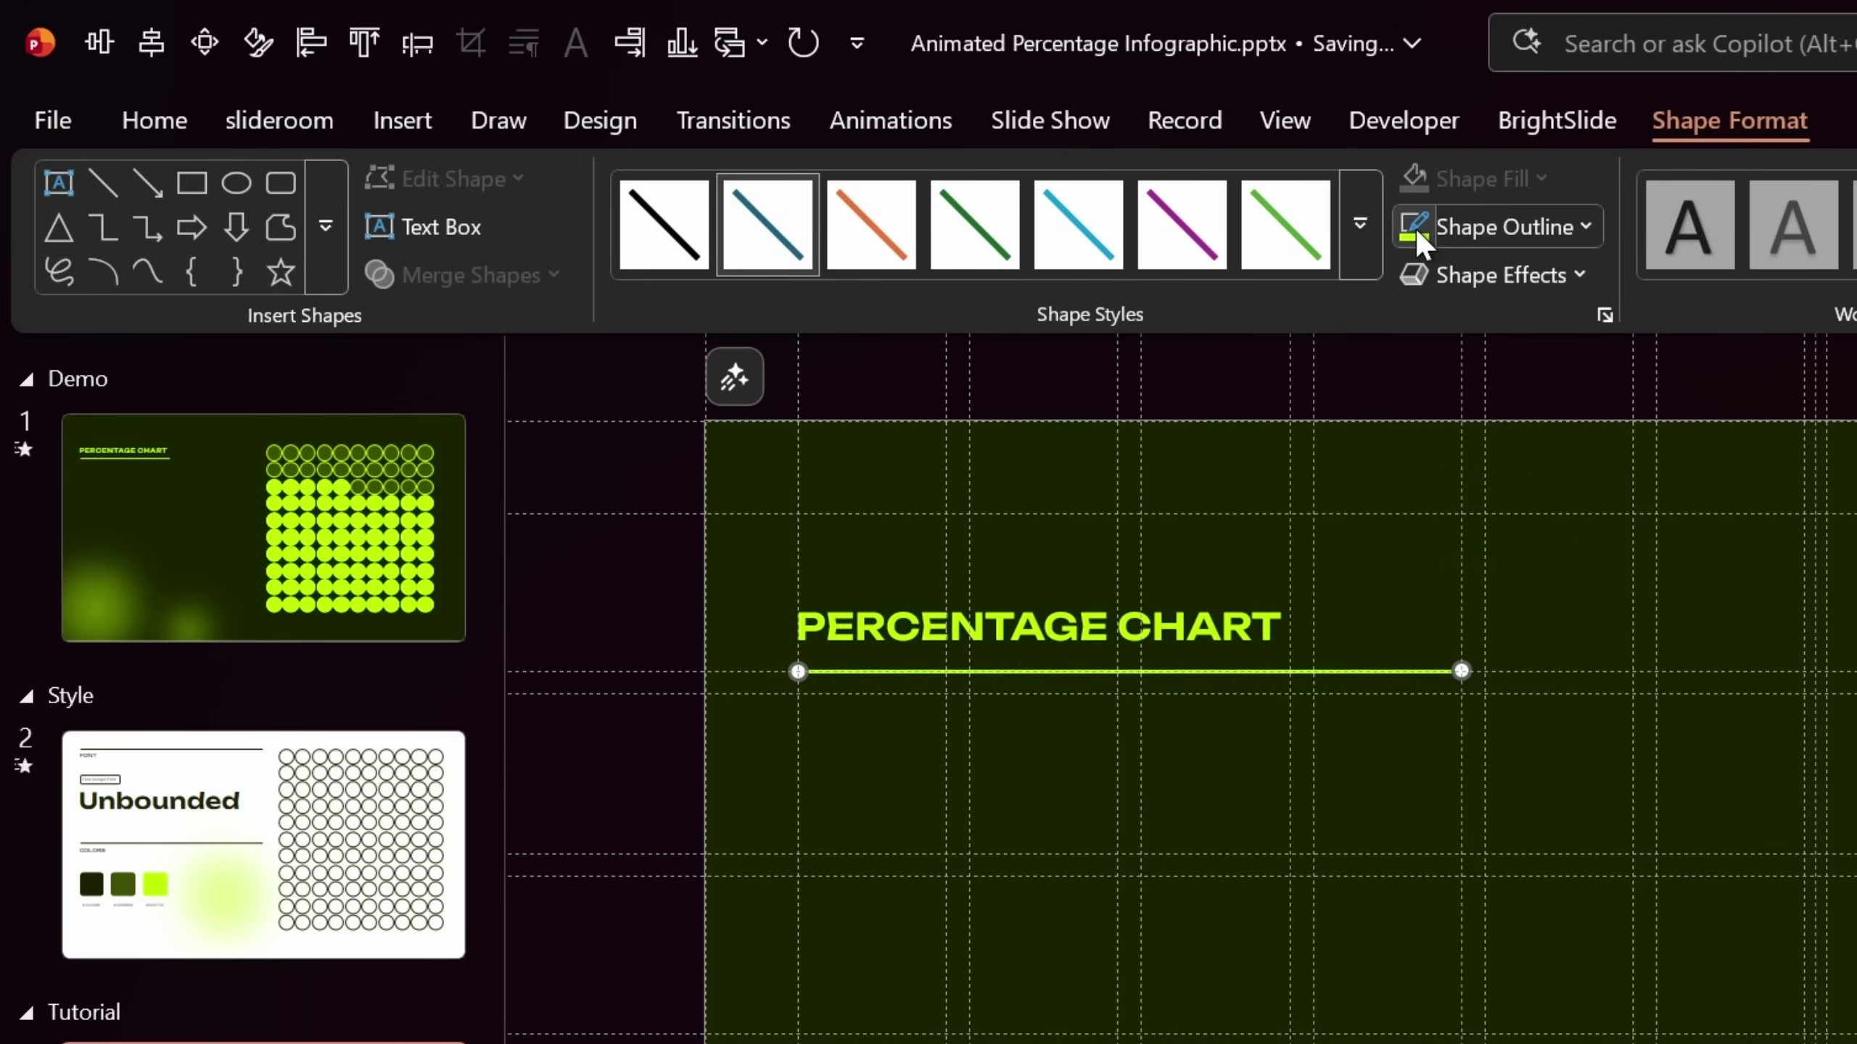
pyautogui.click(1584, 227)
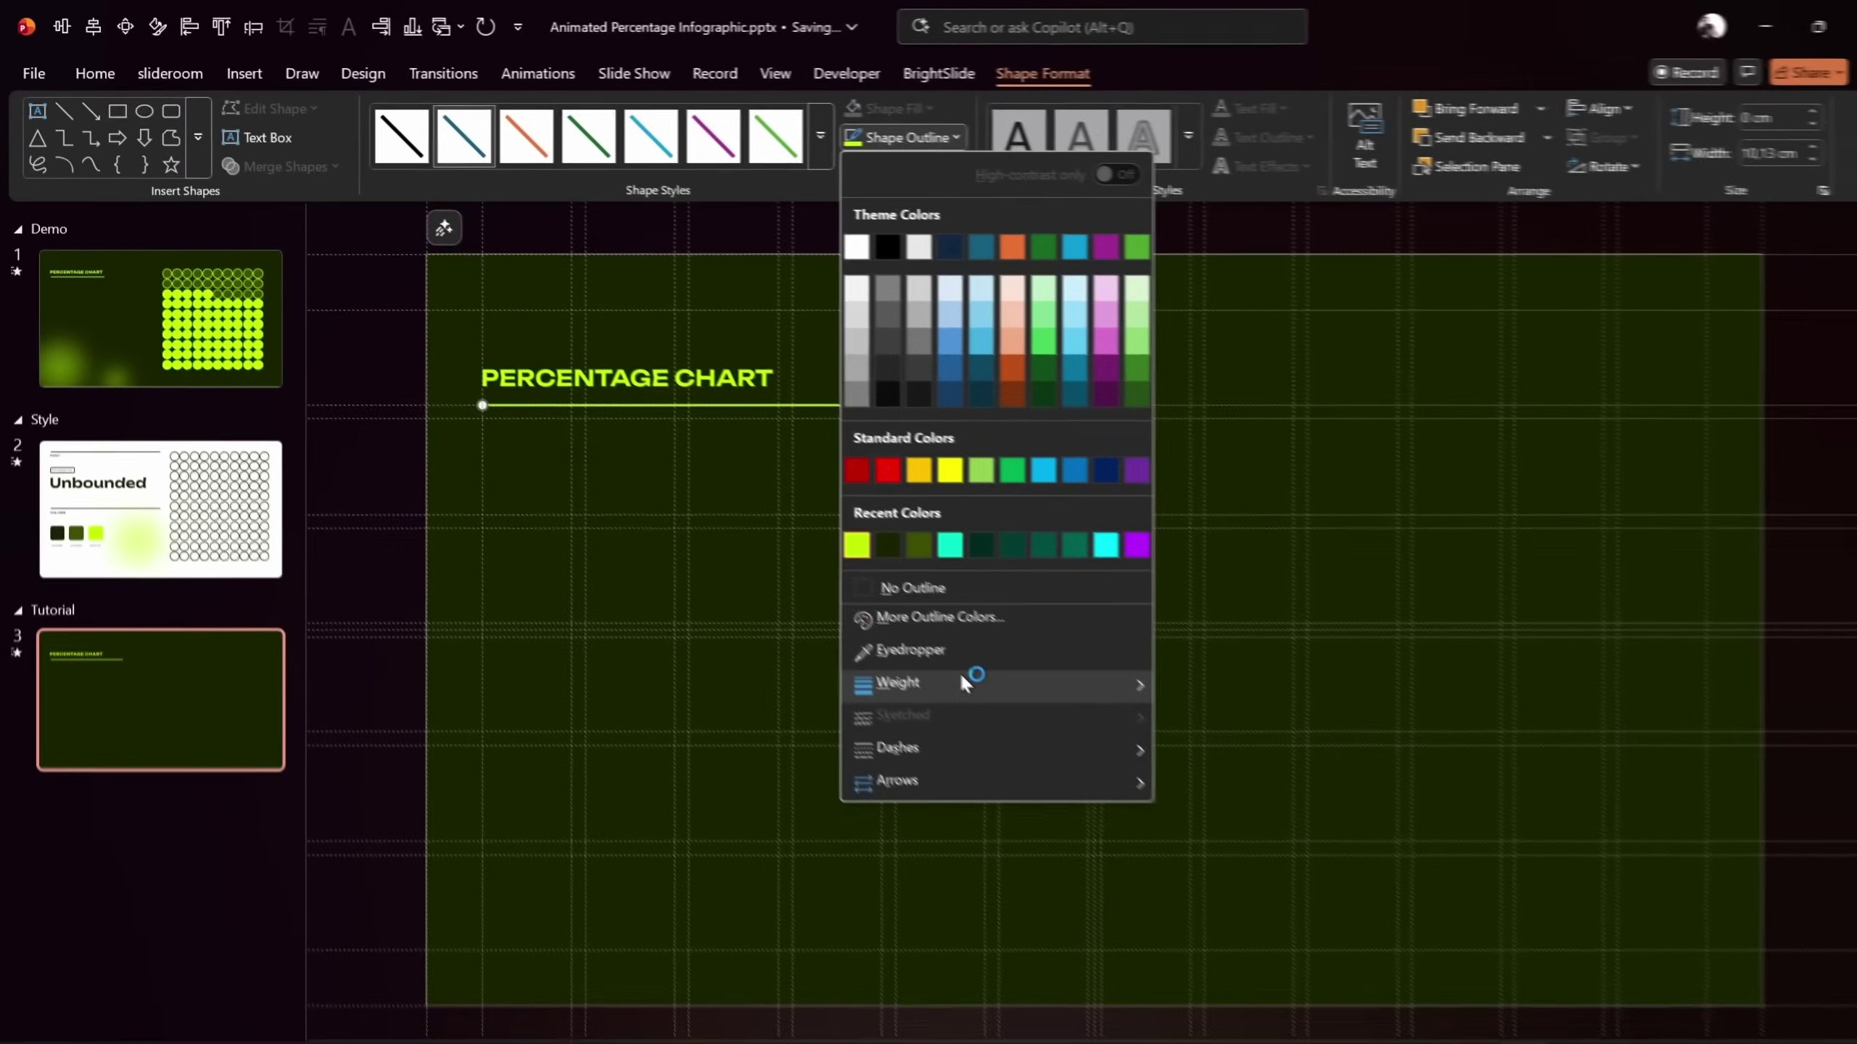
pyautogui.moveTo(941, 665)
pyautogui.click(1213, 727)
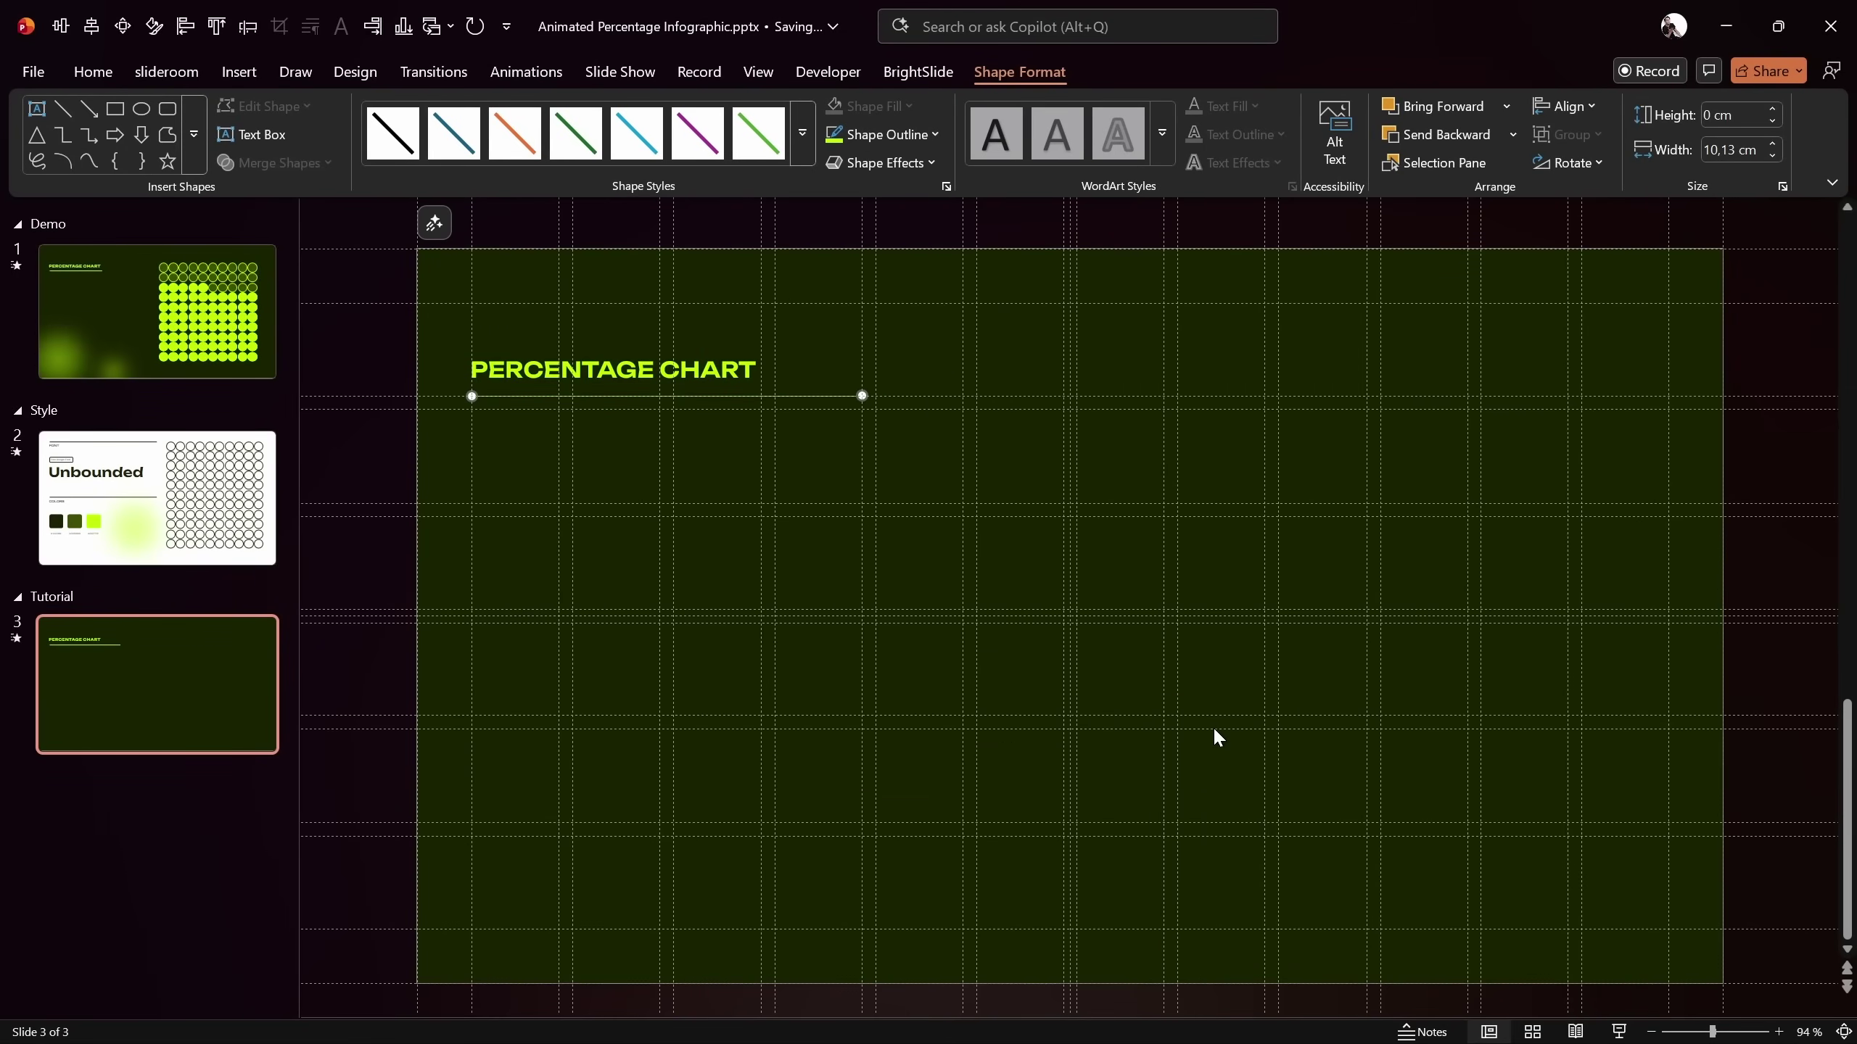
# Hide the guides and deselect the line
pyautogui.click(758, 73)
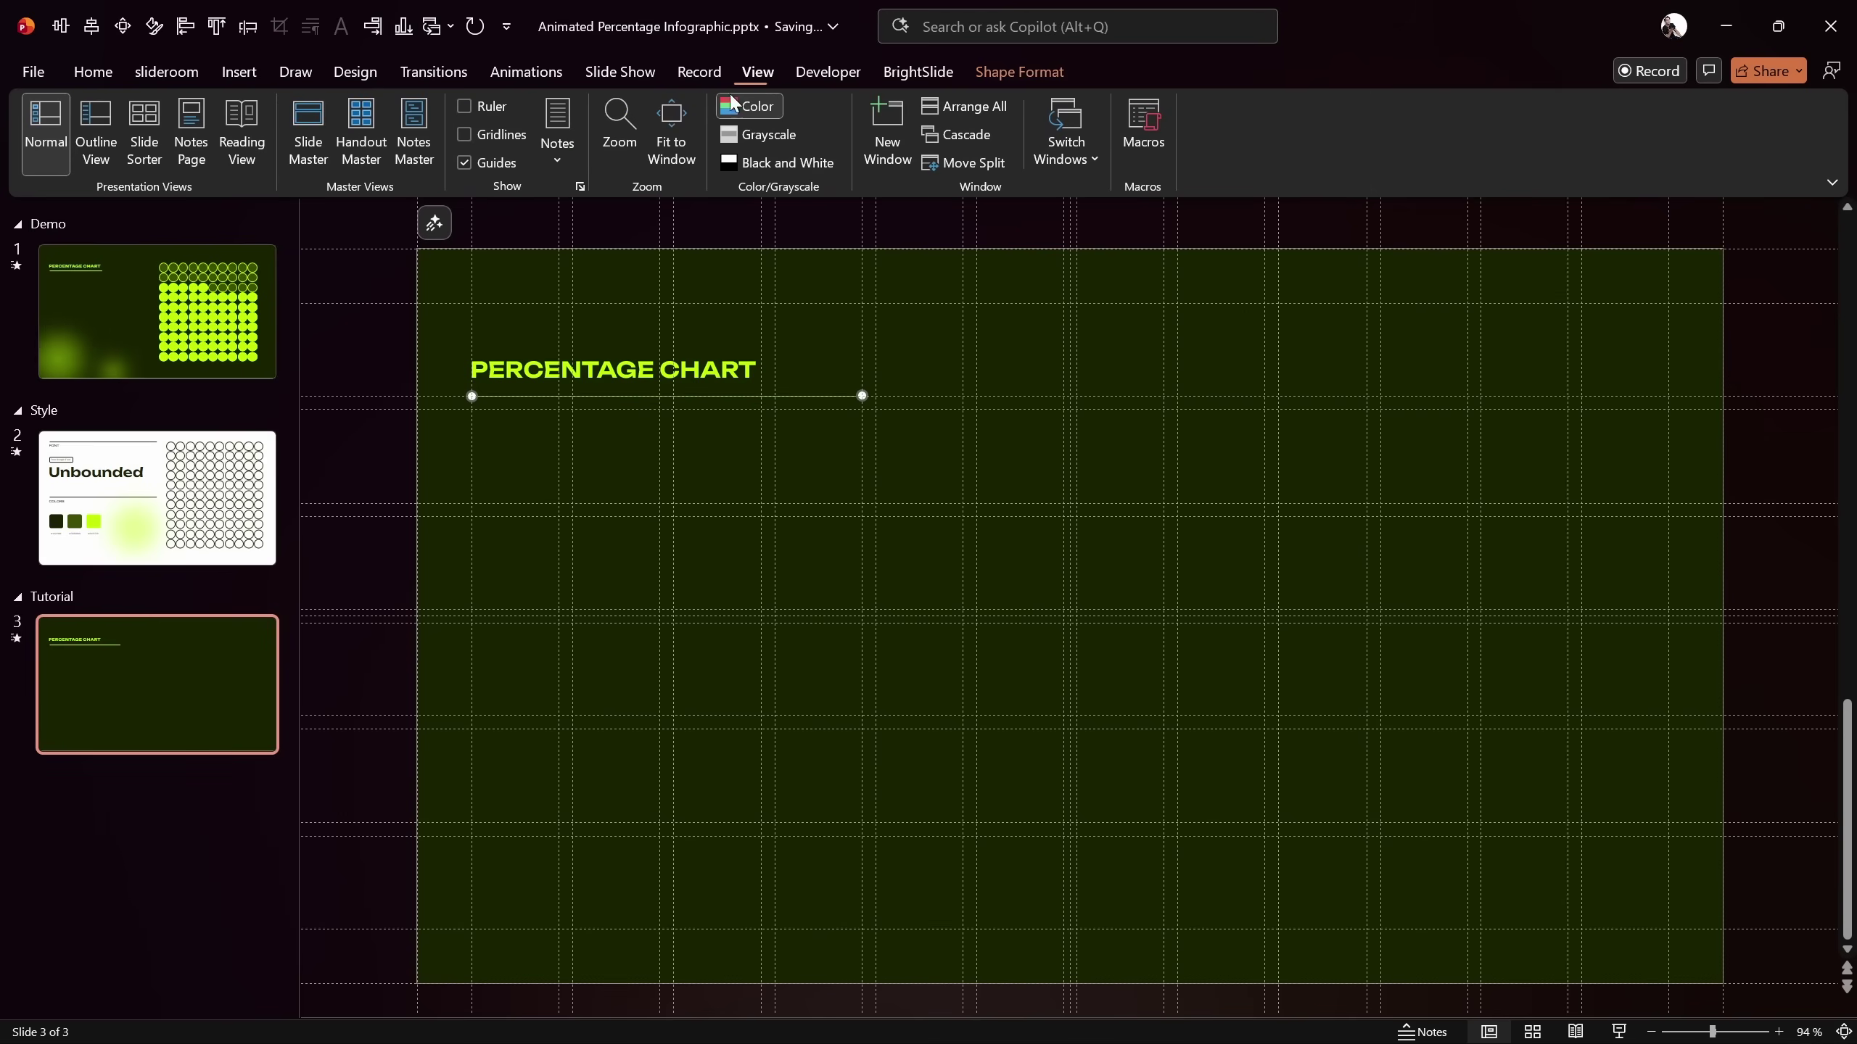
pyautogui.click(465, 163)
pyautogui.click(969, 357)
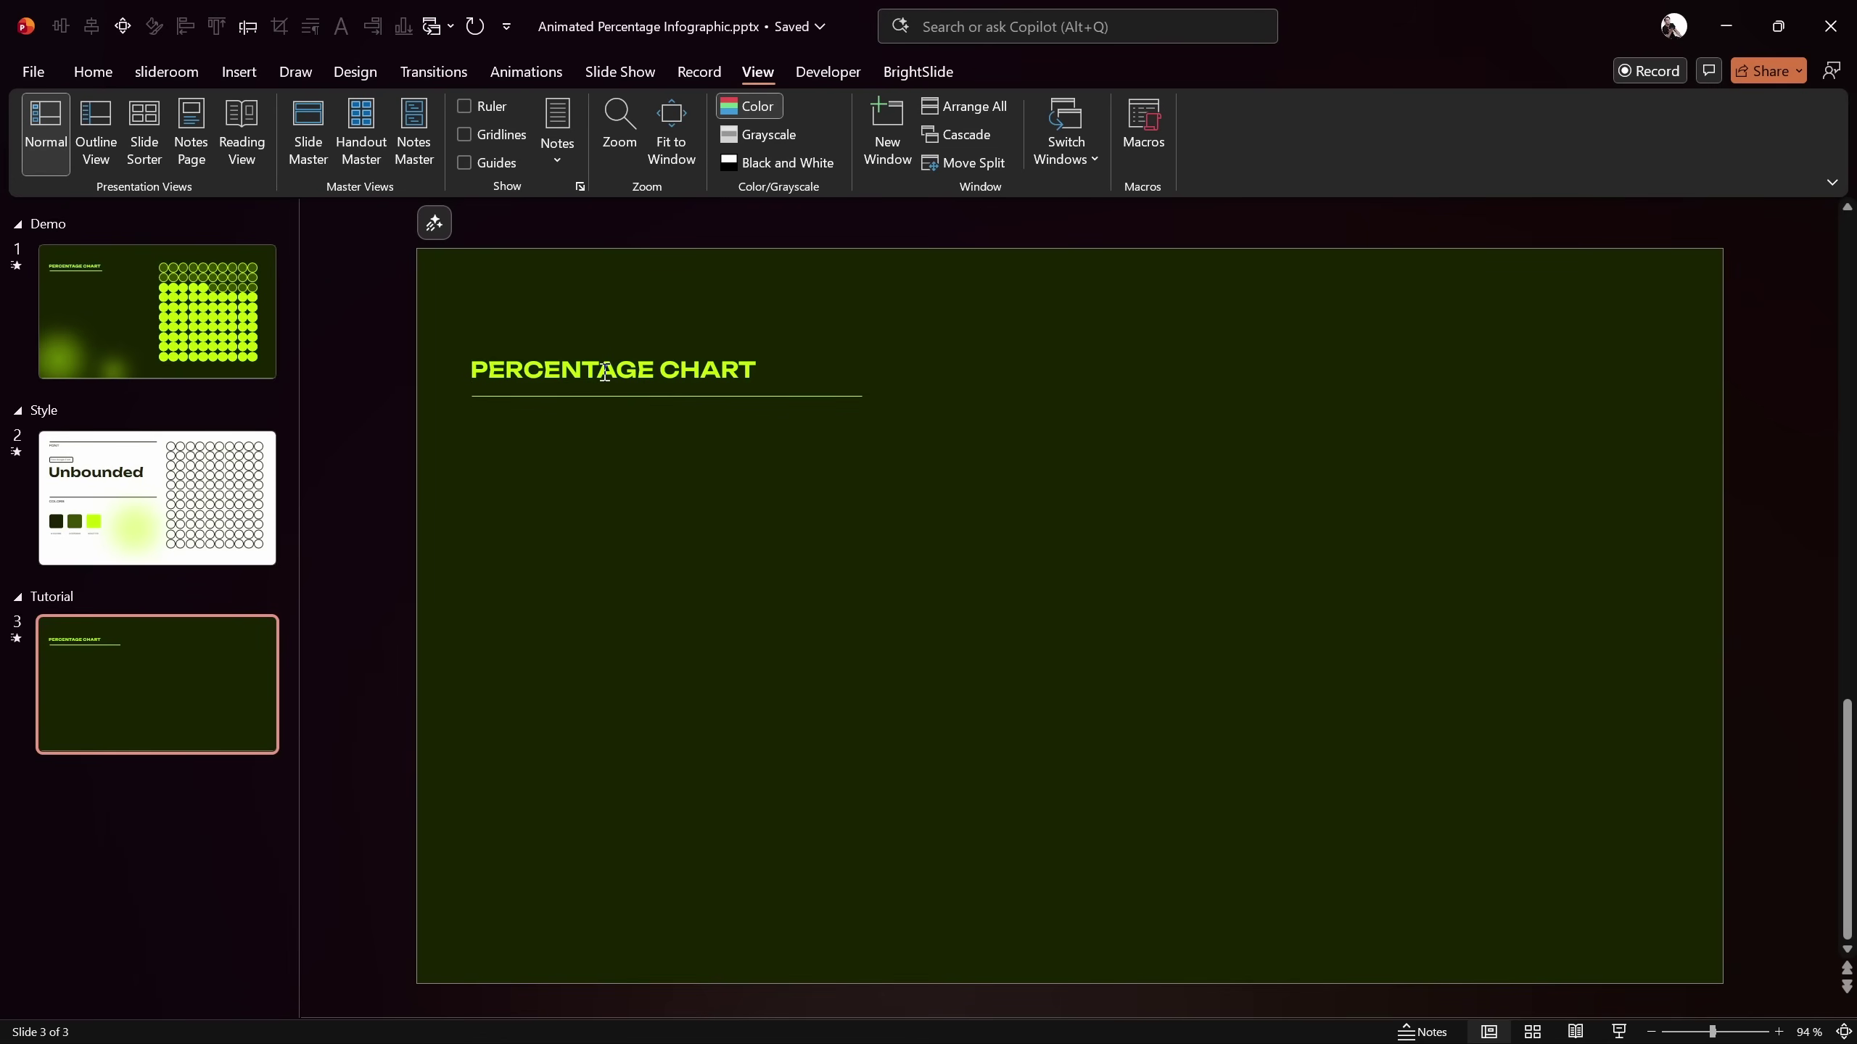
# Duplicate the title text box straight below the line and replace the copy's text with 75%
pyautogui.click(662, 370)
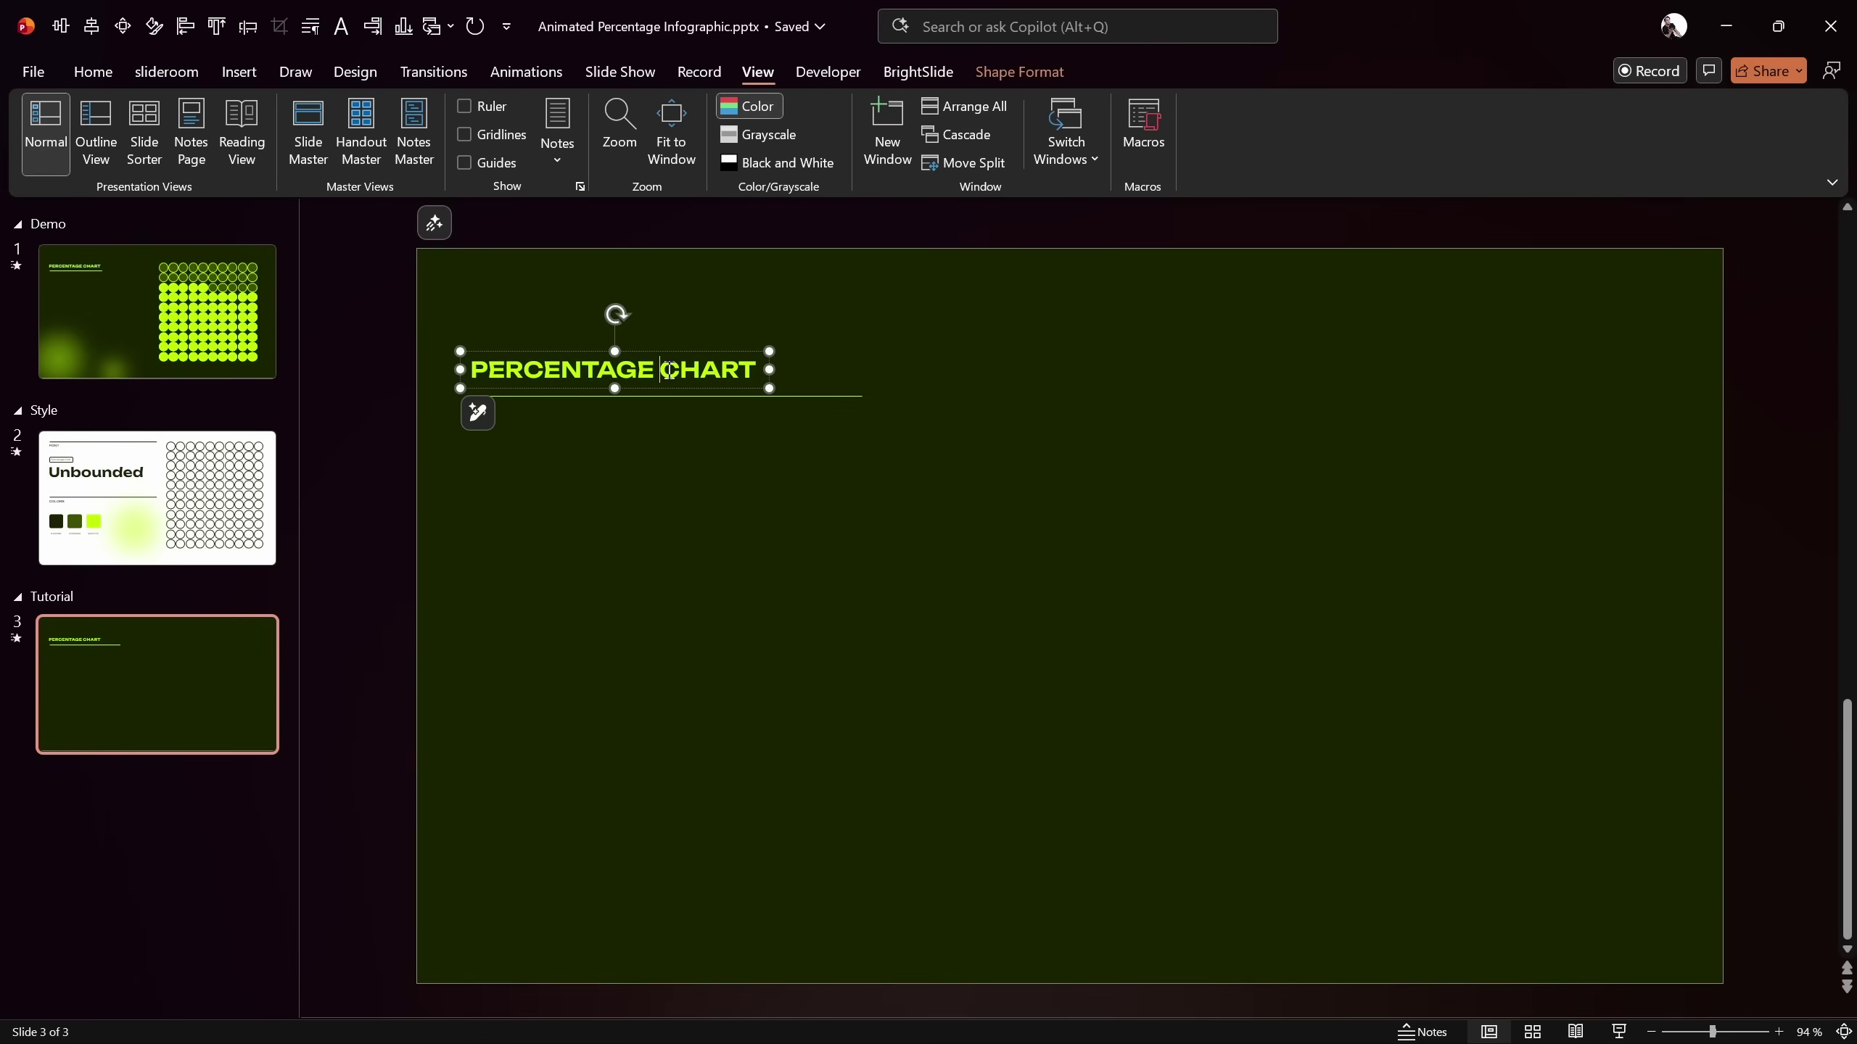
pyautogui.moveTo(700, 355); pyautogui.dragTo(692, 550)
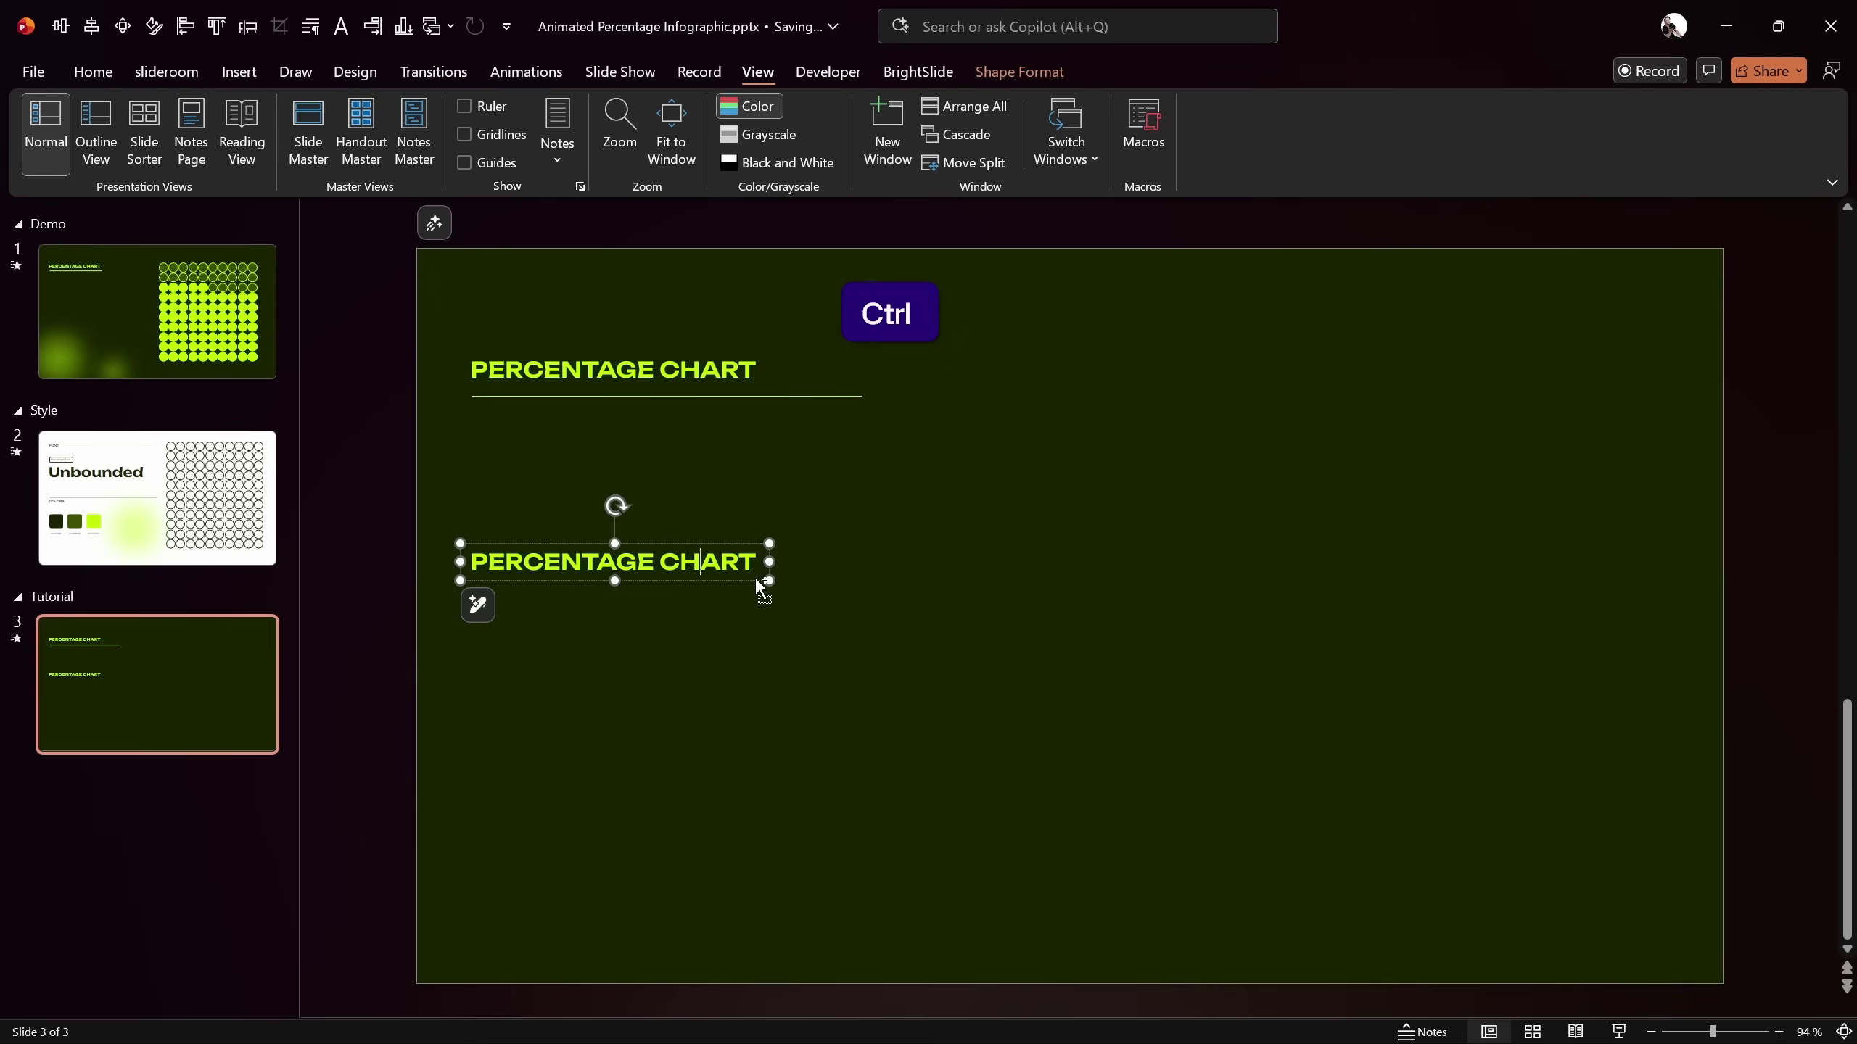
pyautogui.hotkey('ctrl', 'a')
pyautogui.write('75')
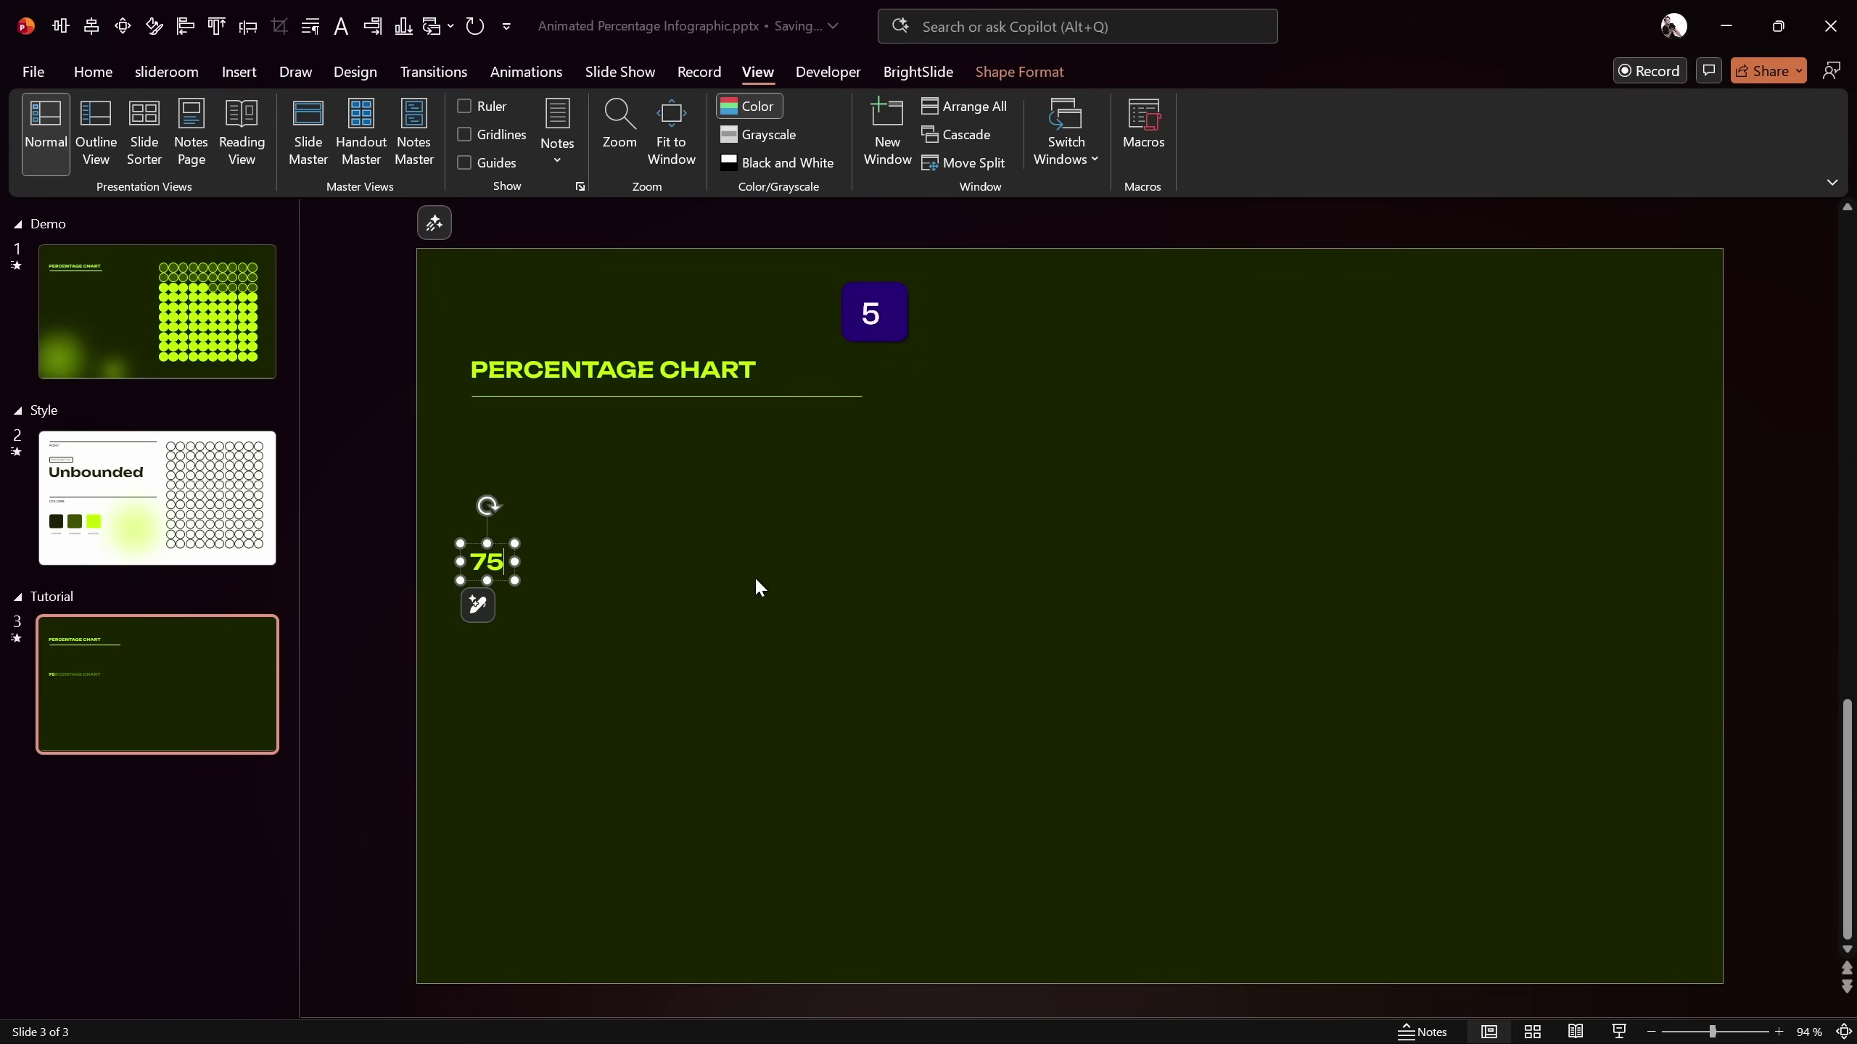
pyautogui.write('%')
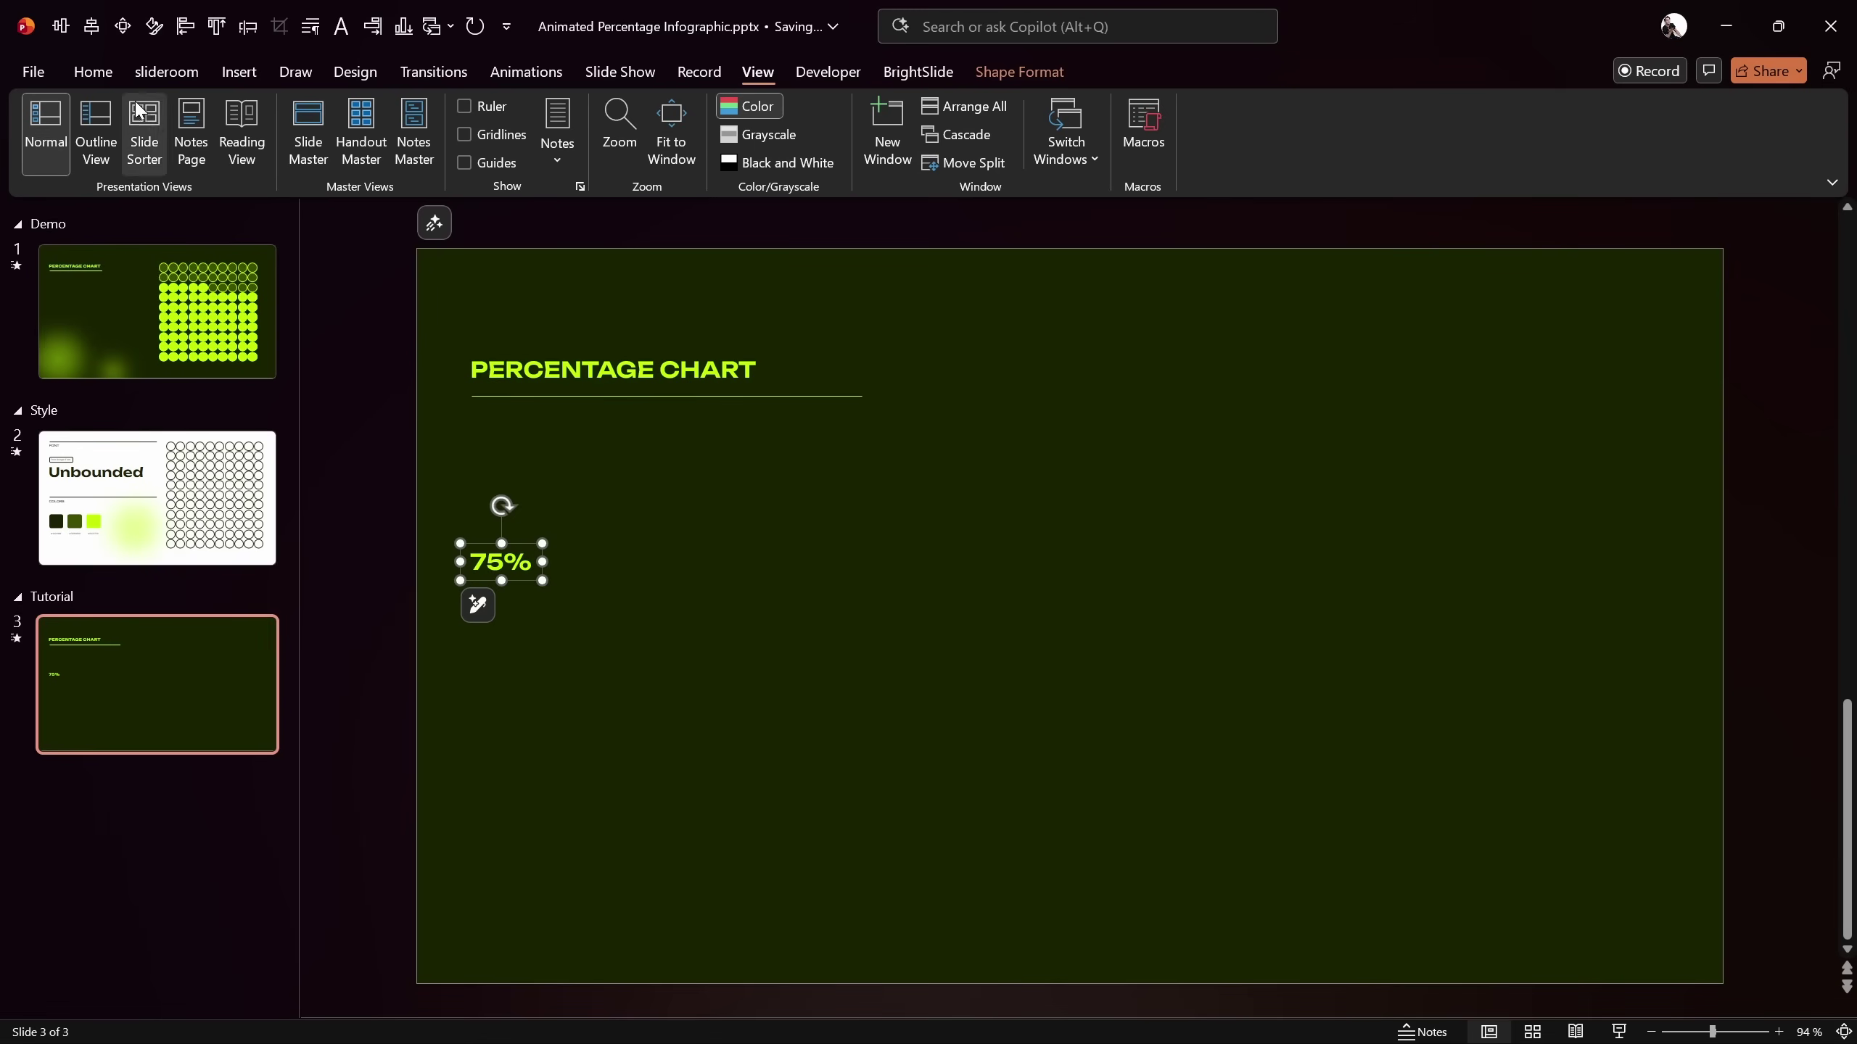
# Set the 75% text to font size 140 and center its text box vertically on the slide
pyautogui.click(93, 72)
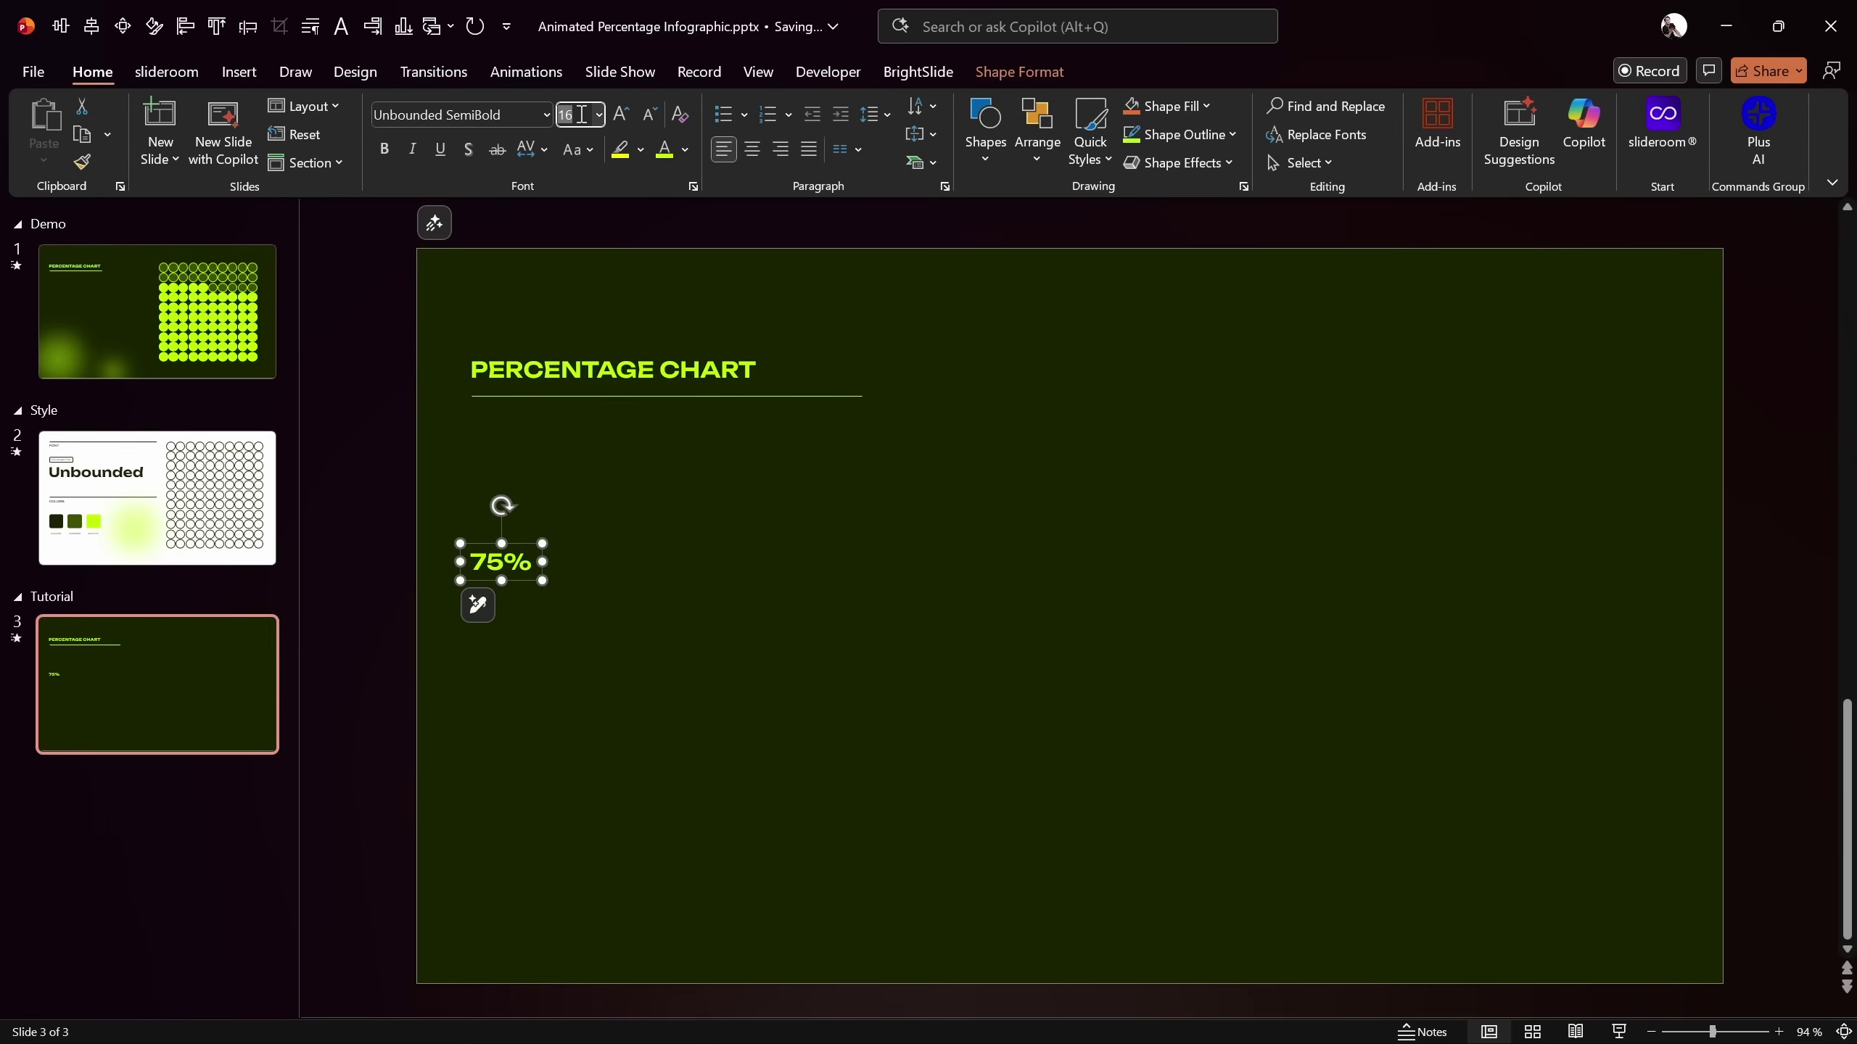
pyautogui.press('Return')
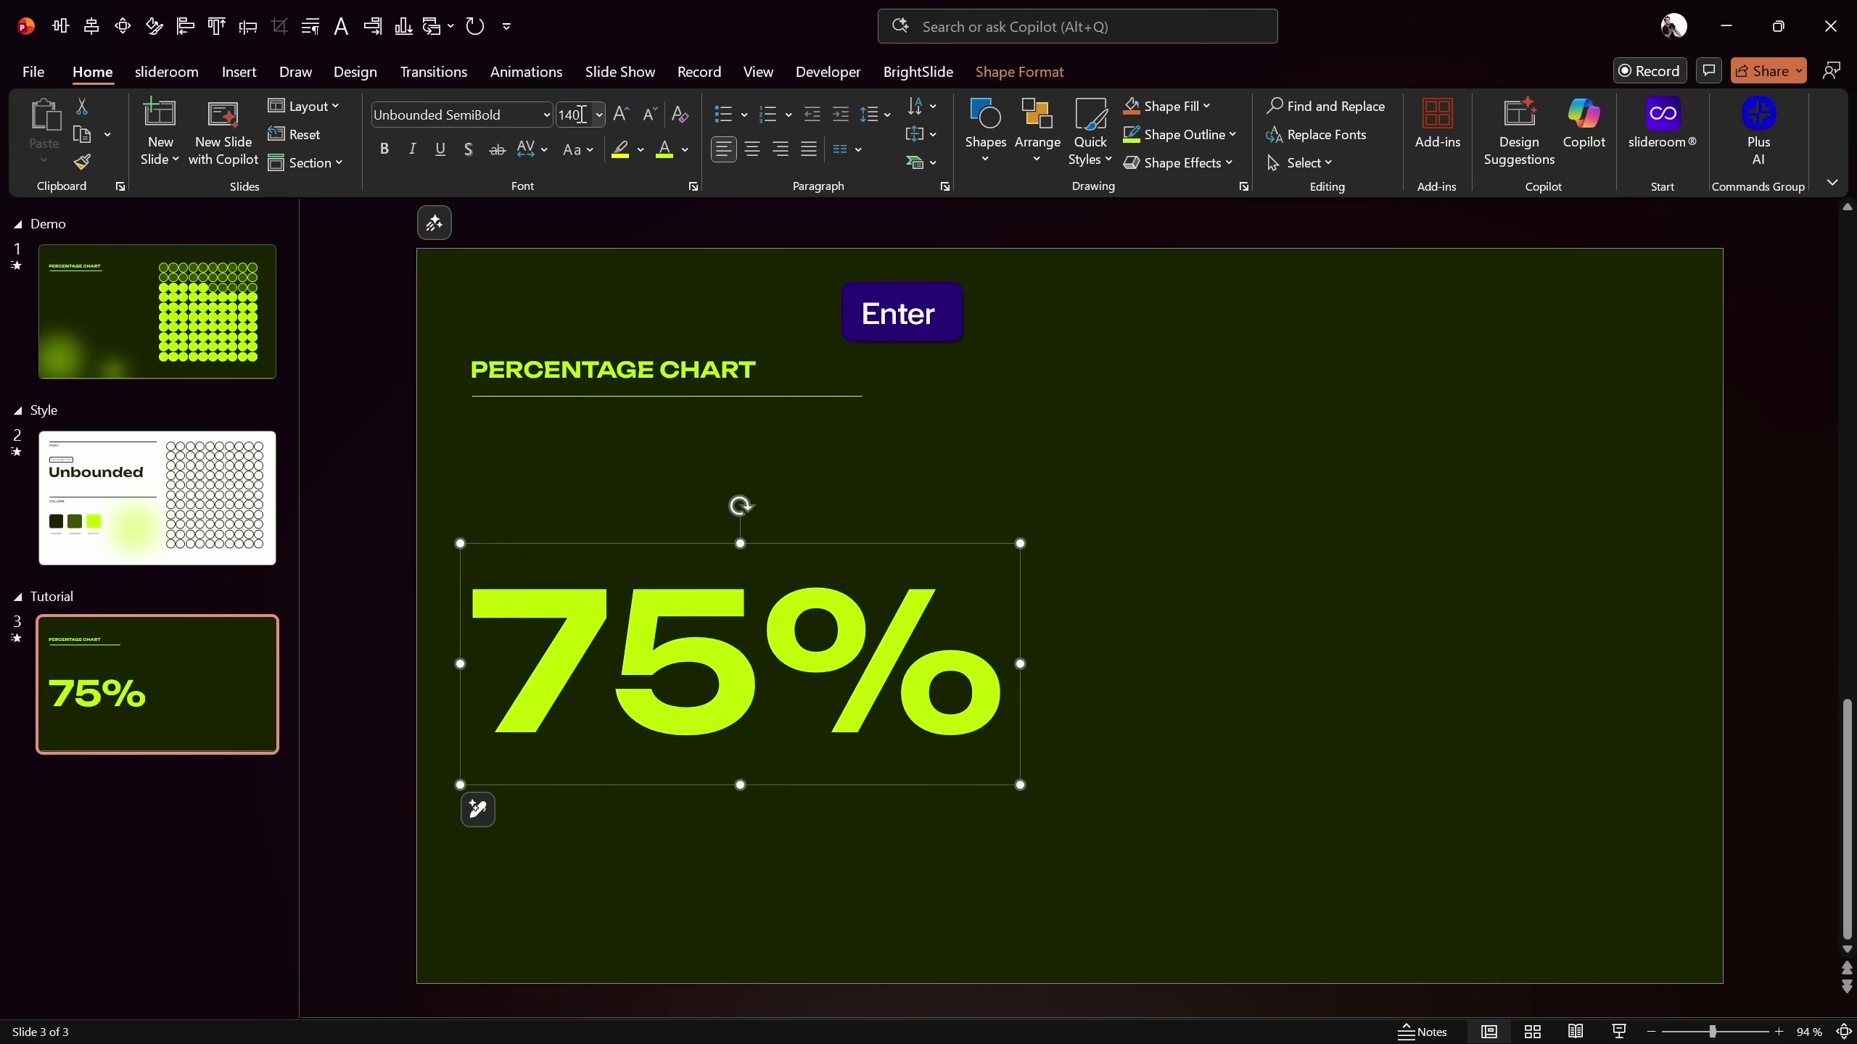
pyautogui.click(61, 27)
pyautogui.click(941, 432)
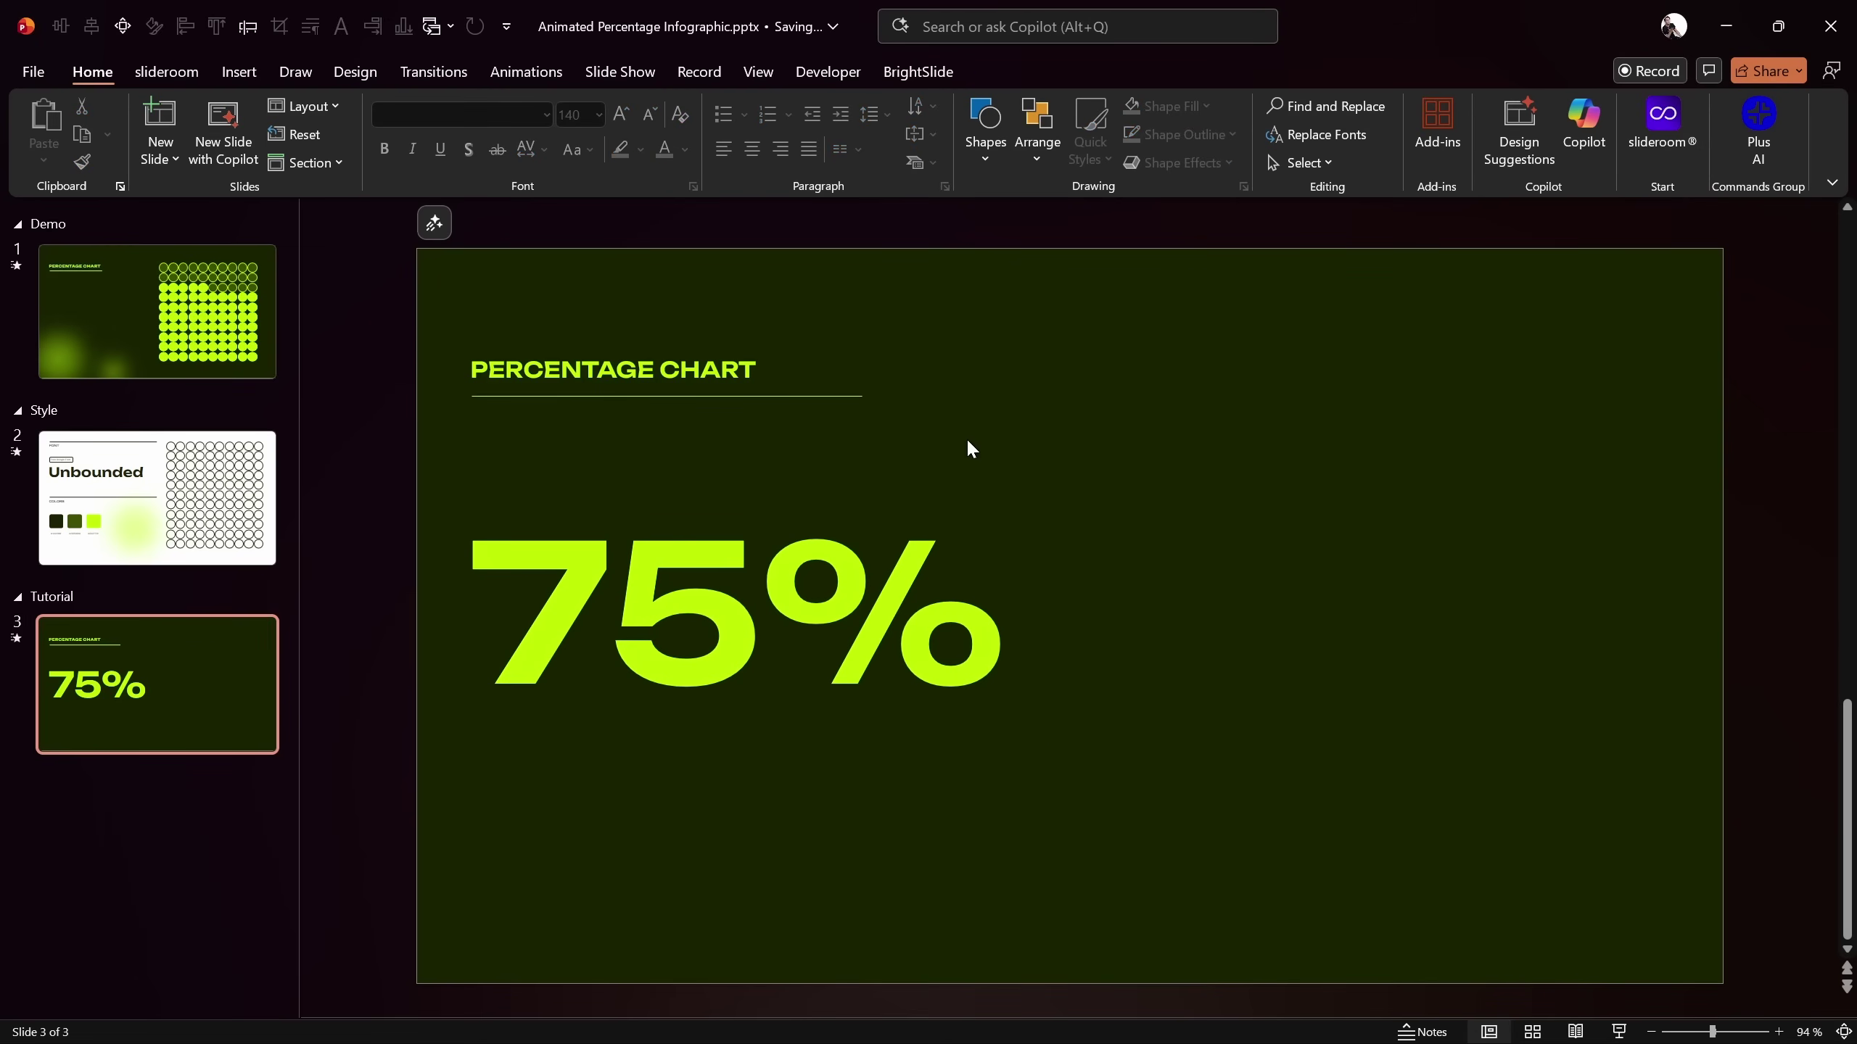
# Color the % sign of the 75% text dark olive green and give it a lime-green text outline
pyautogui.moveTo(982, 642); pyautogui.dragTo(859, 647)
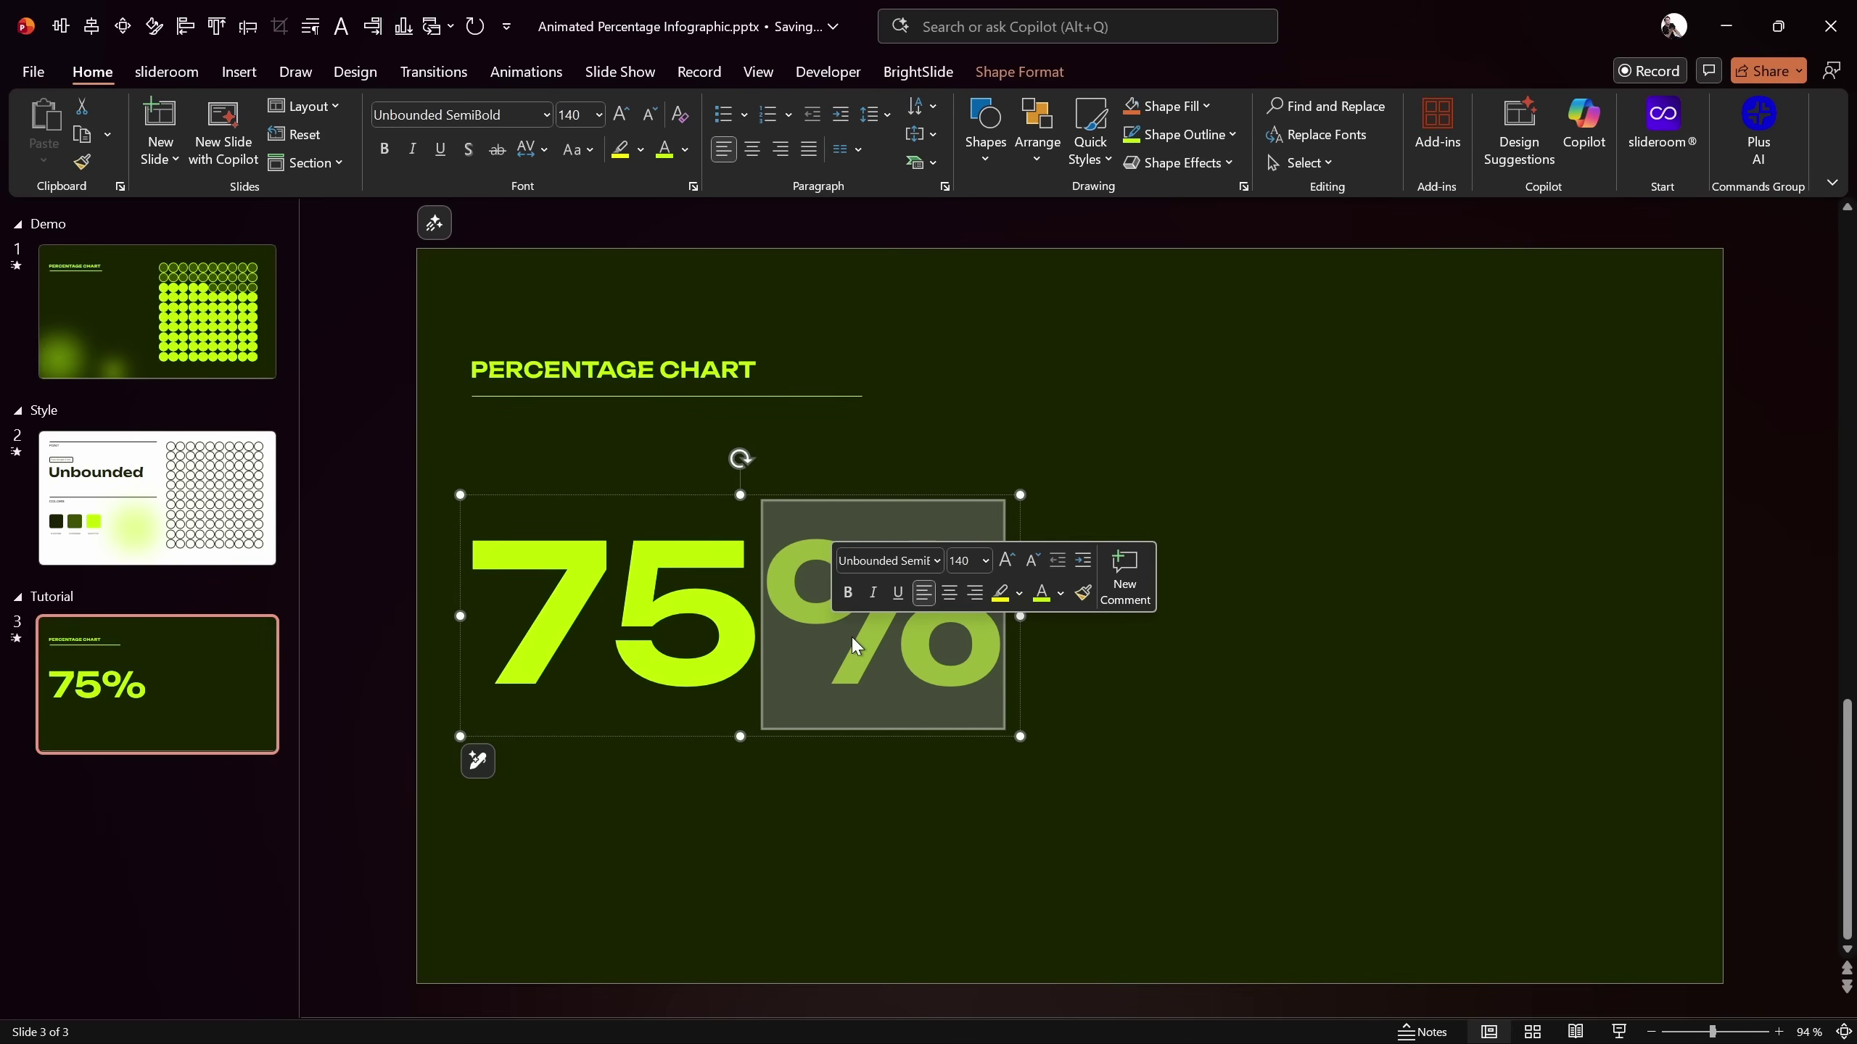
pyautogui.click(685, 151)
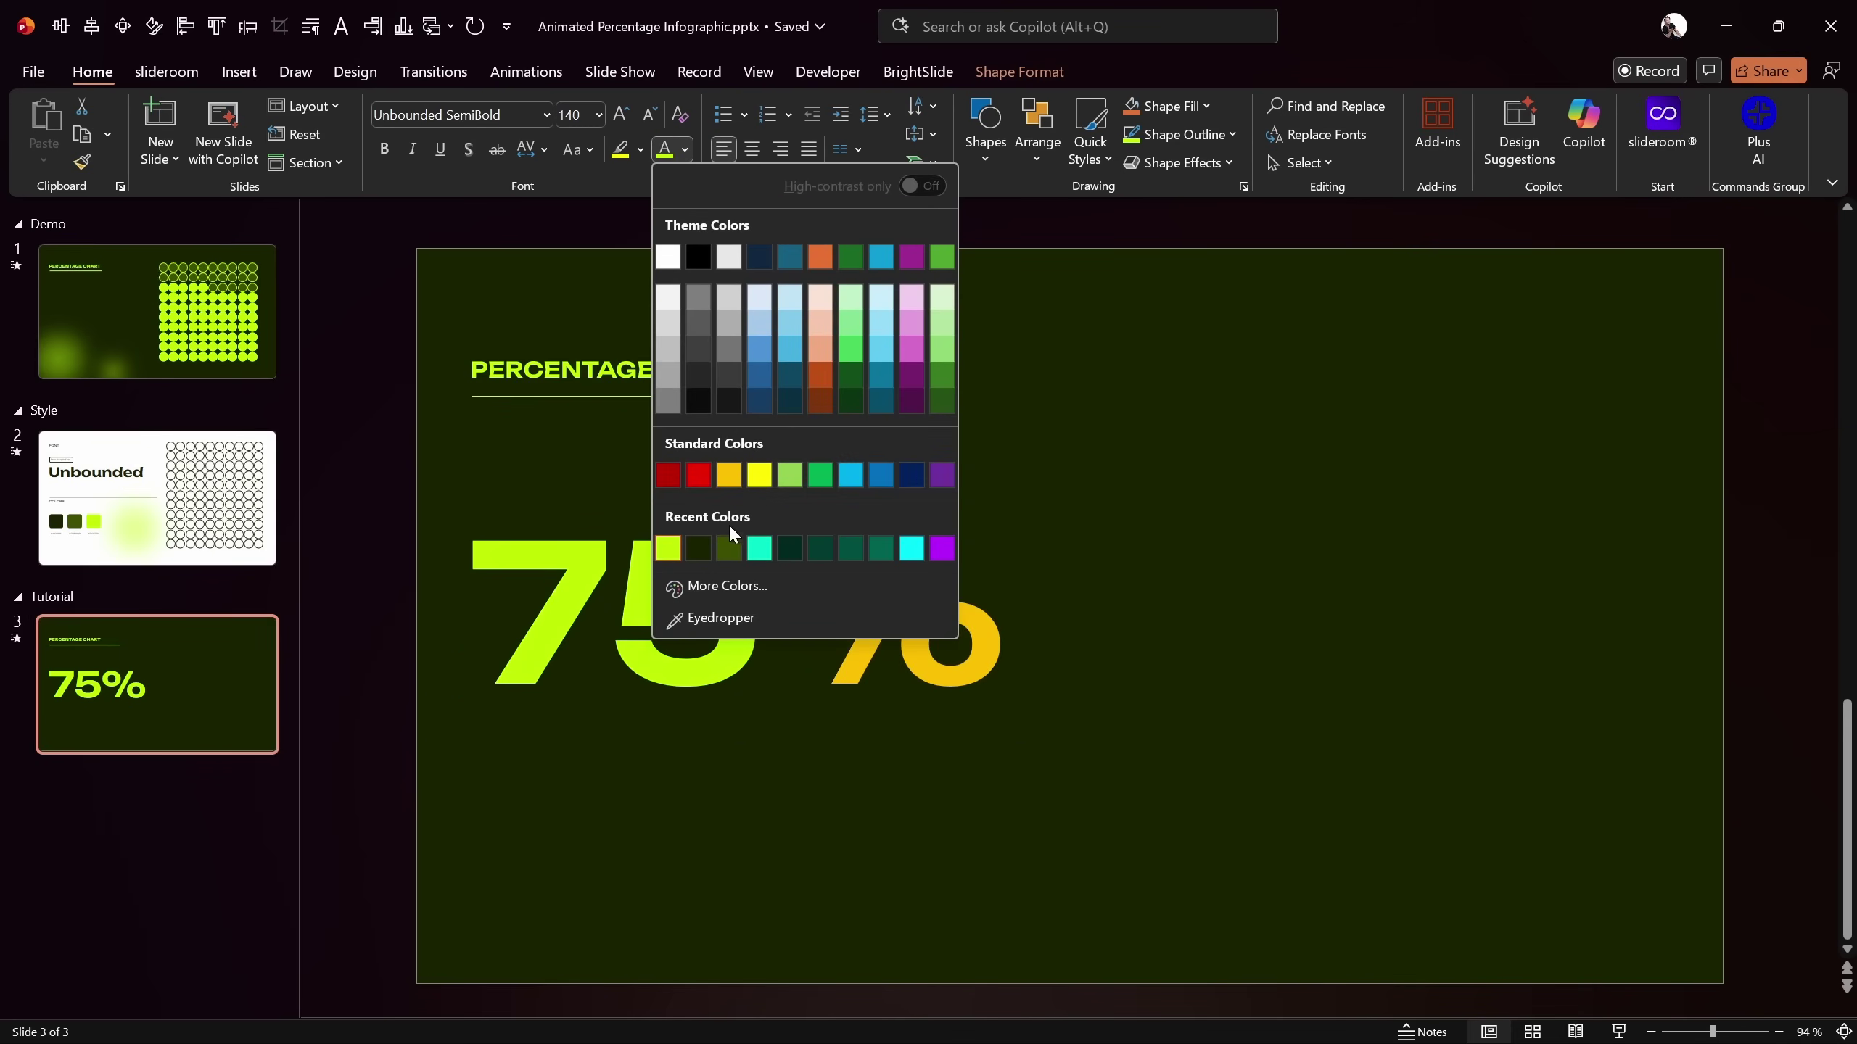
pyautogui.click(728, 547)
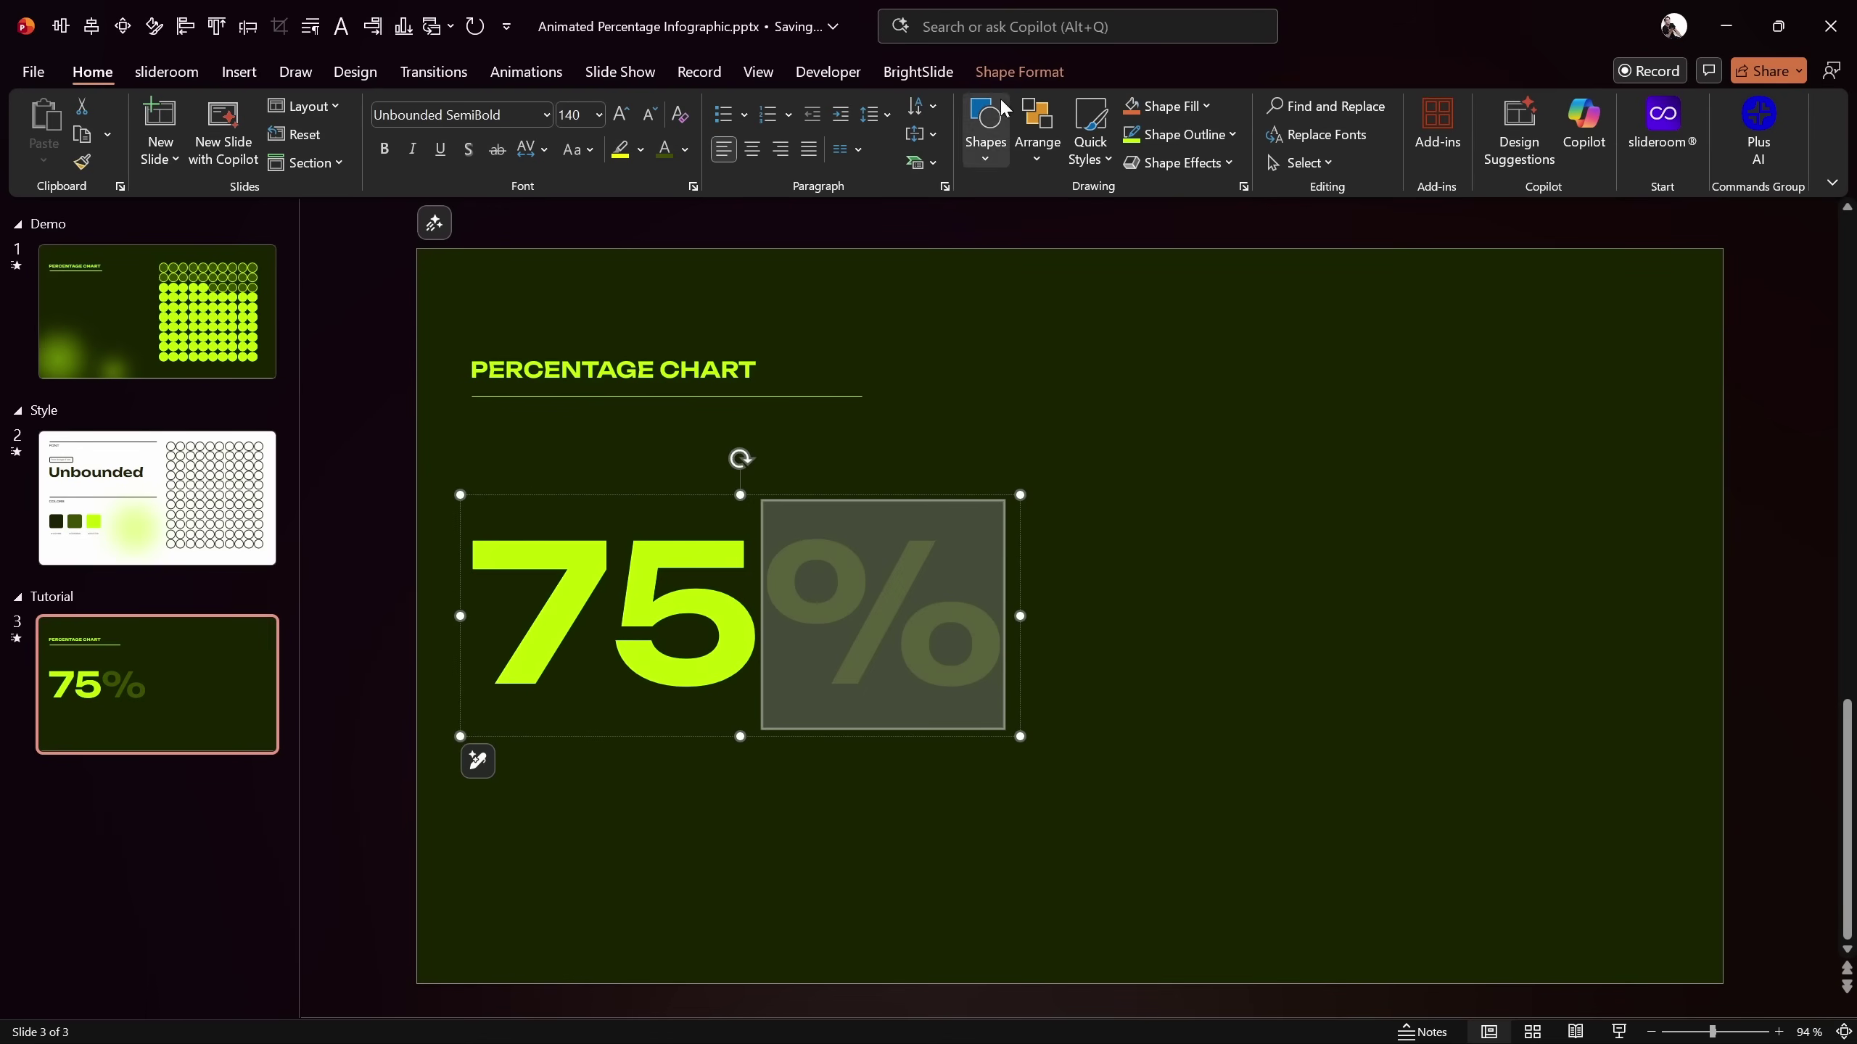
pyautogui.click(1003, 73)
pyautogui.click(1279, 135)
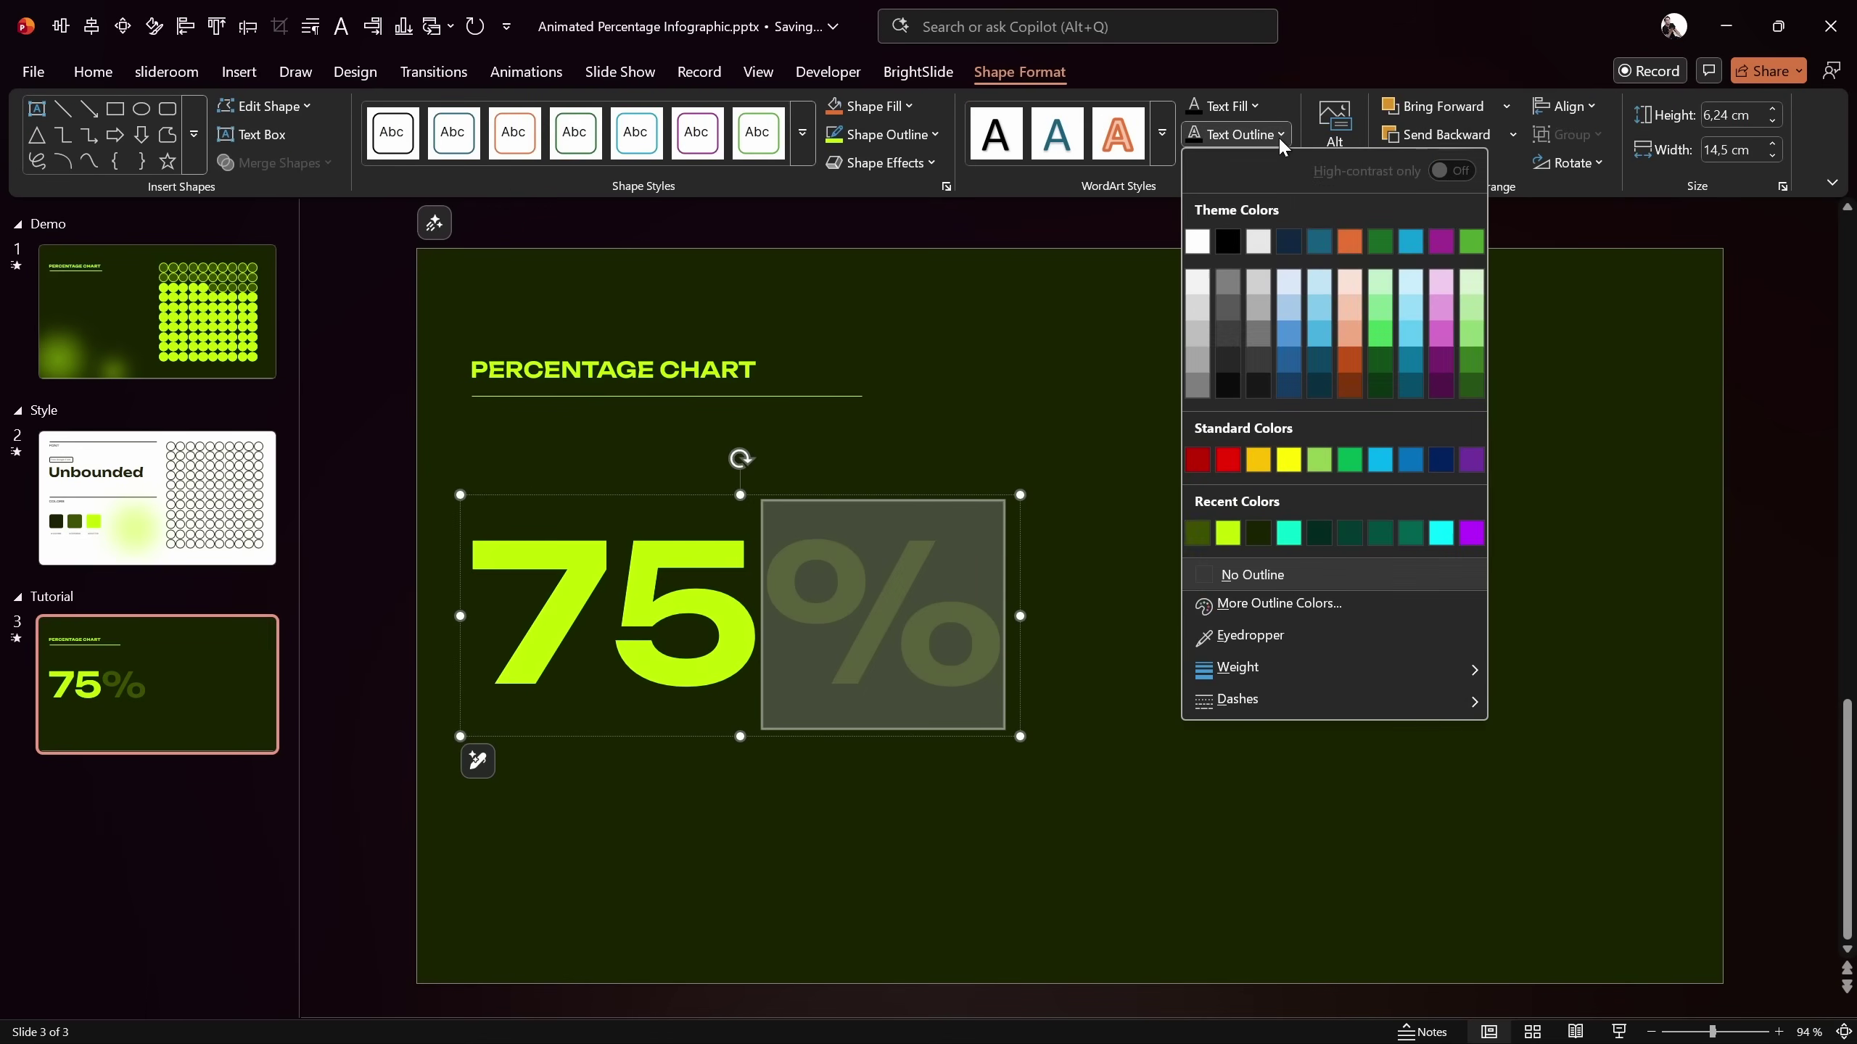
pyautogui.click(1227, 533)
pyautogui.click(934, 301)
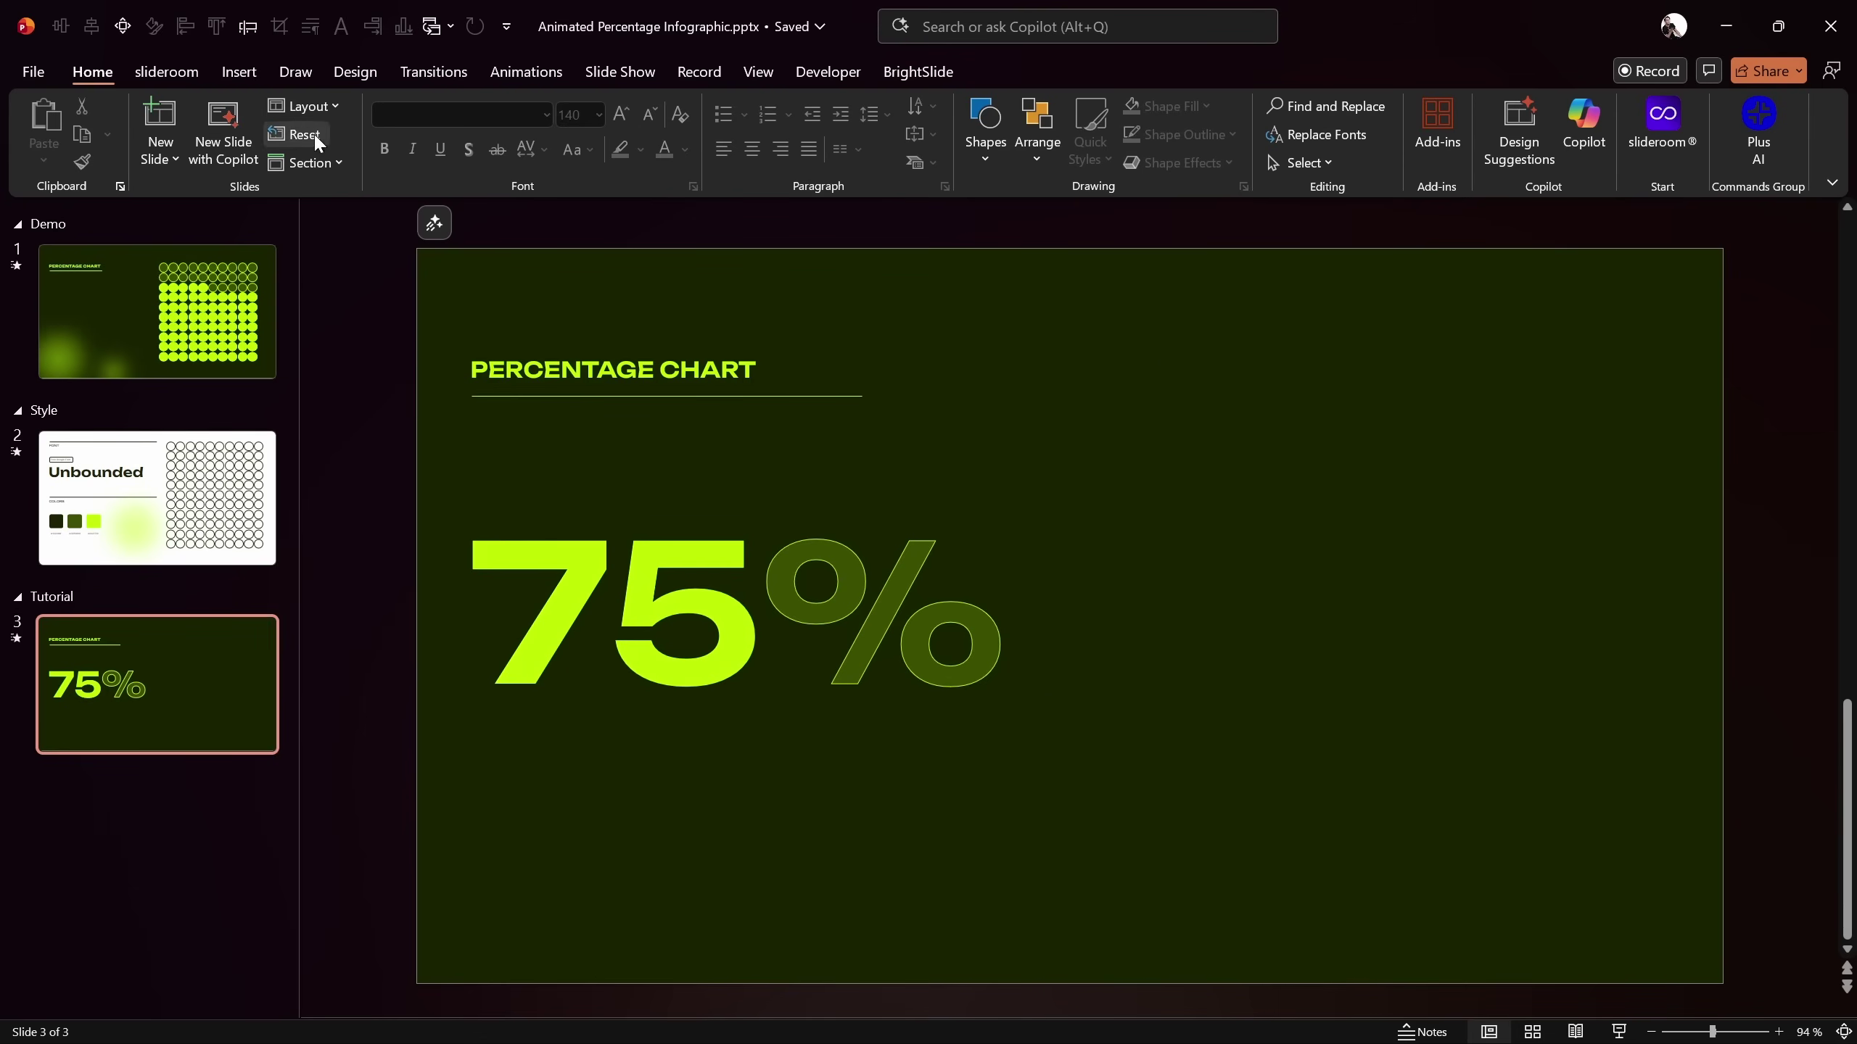
# Draw a circle about 14.5 cm wide and place it beside the 75% text
pyautogui.click(239, 72)
pyautogui.click(504, 146)
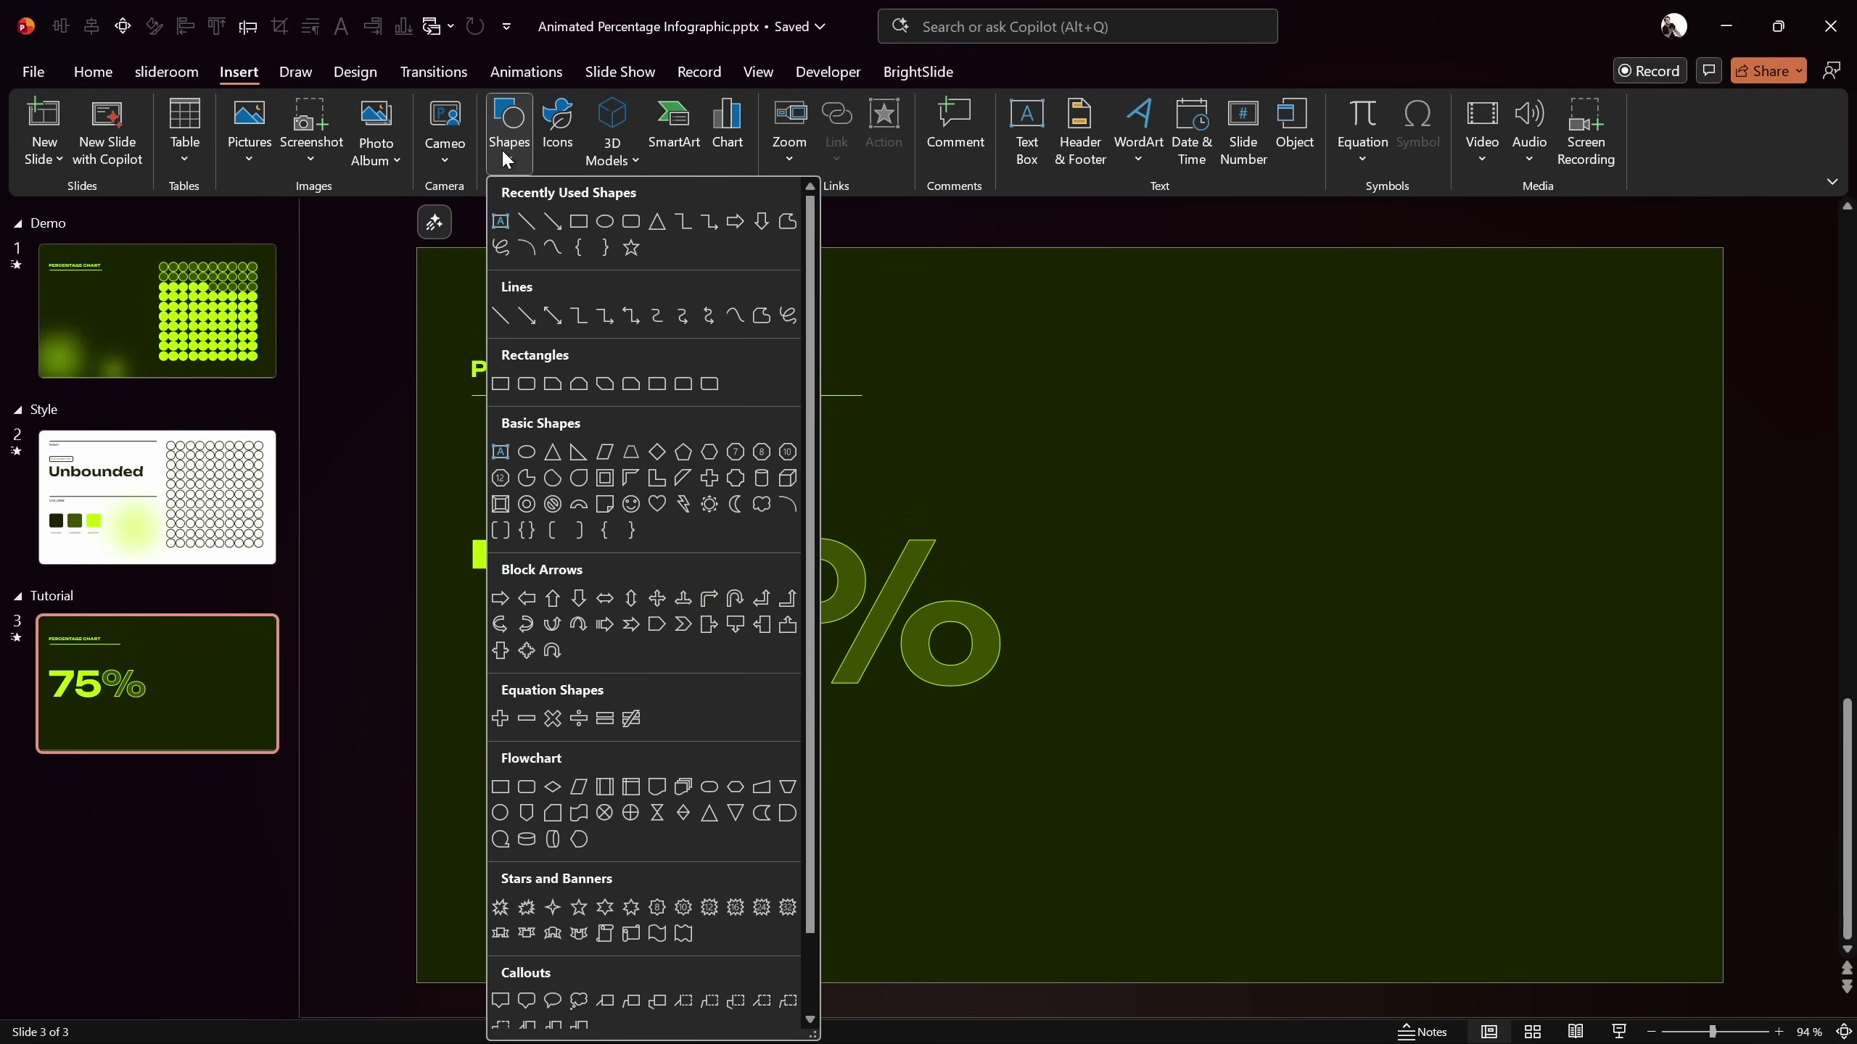
pyautogui.click(599, 221)
pyautogui.moveTo(1095, 395); pyautogui.dragTo(1647, 848)
pyautogui.moveTo(1392, 713); pyautogui.dragTo(1364, 663)
# Set the circle's height and width to 14 cm and deselect it
pyautogui.click(1760, 117)
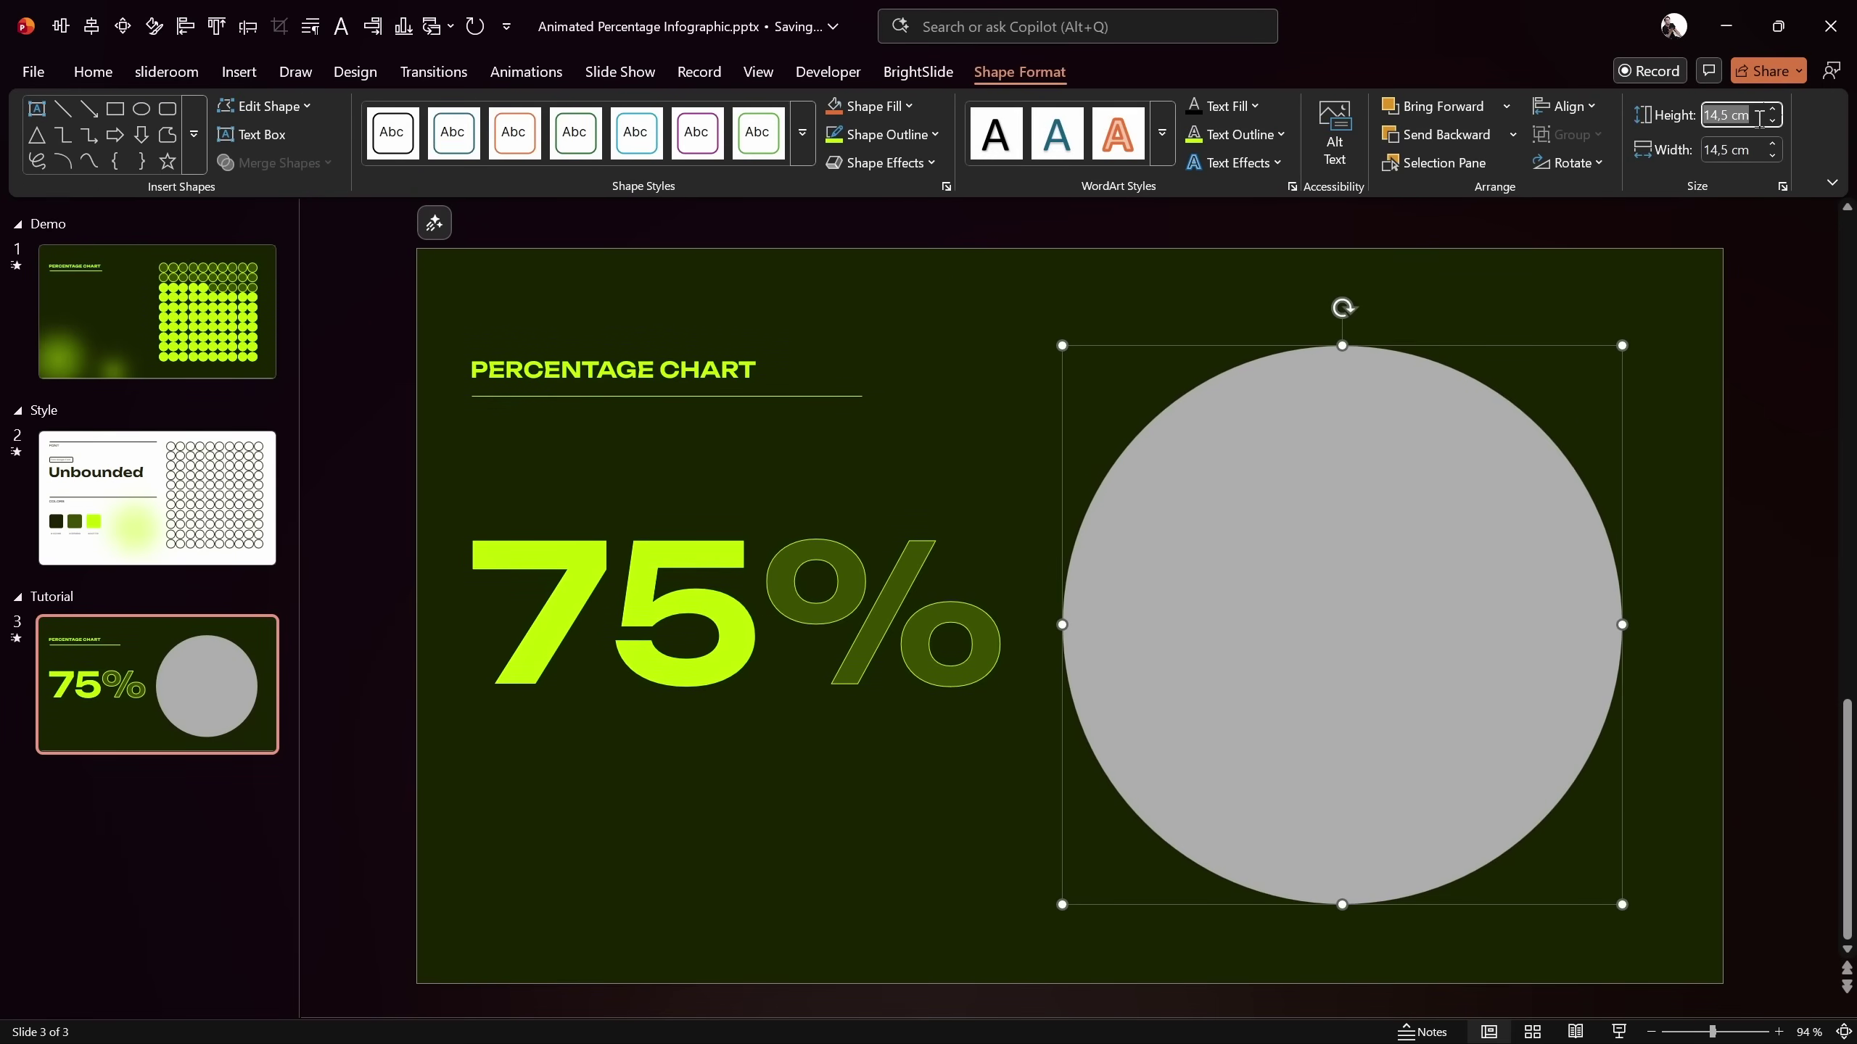
pyautogui.write('14')
pyautogui.click(1761, 149)
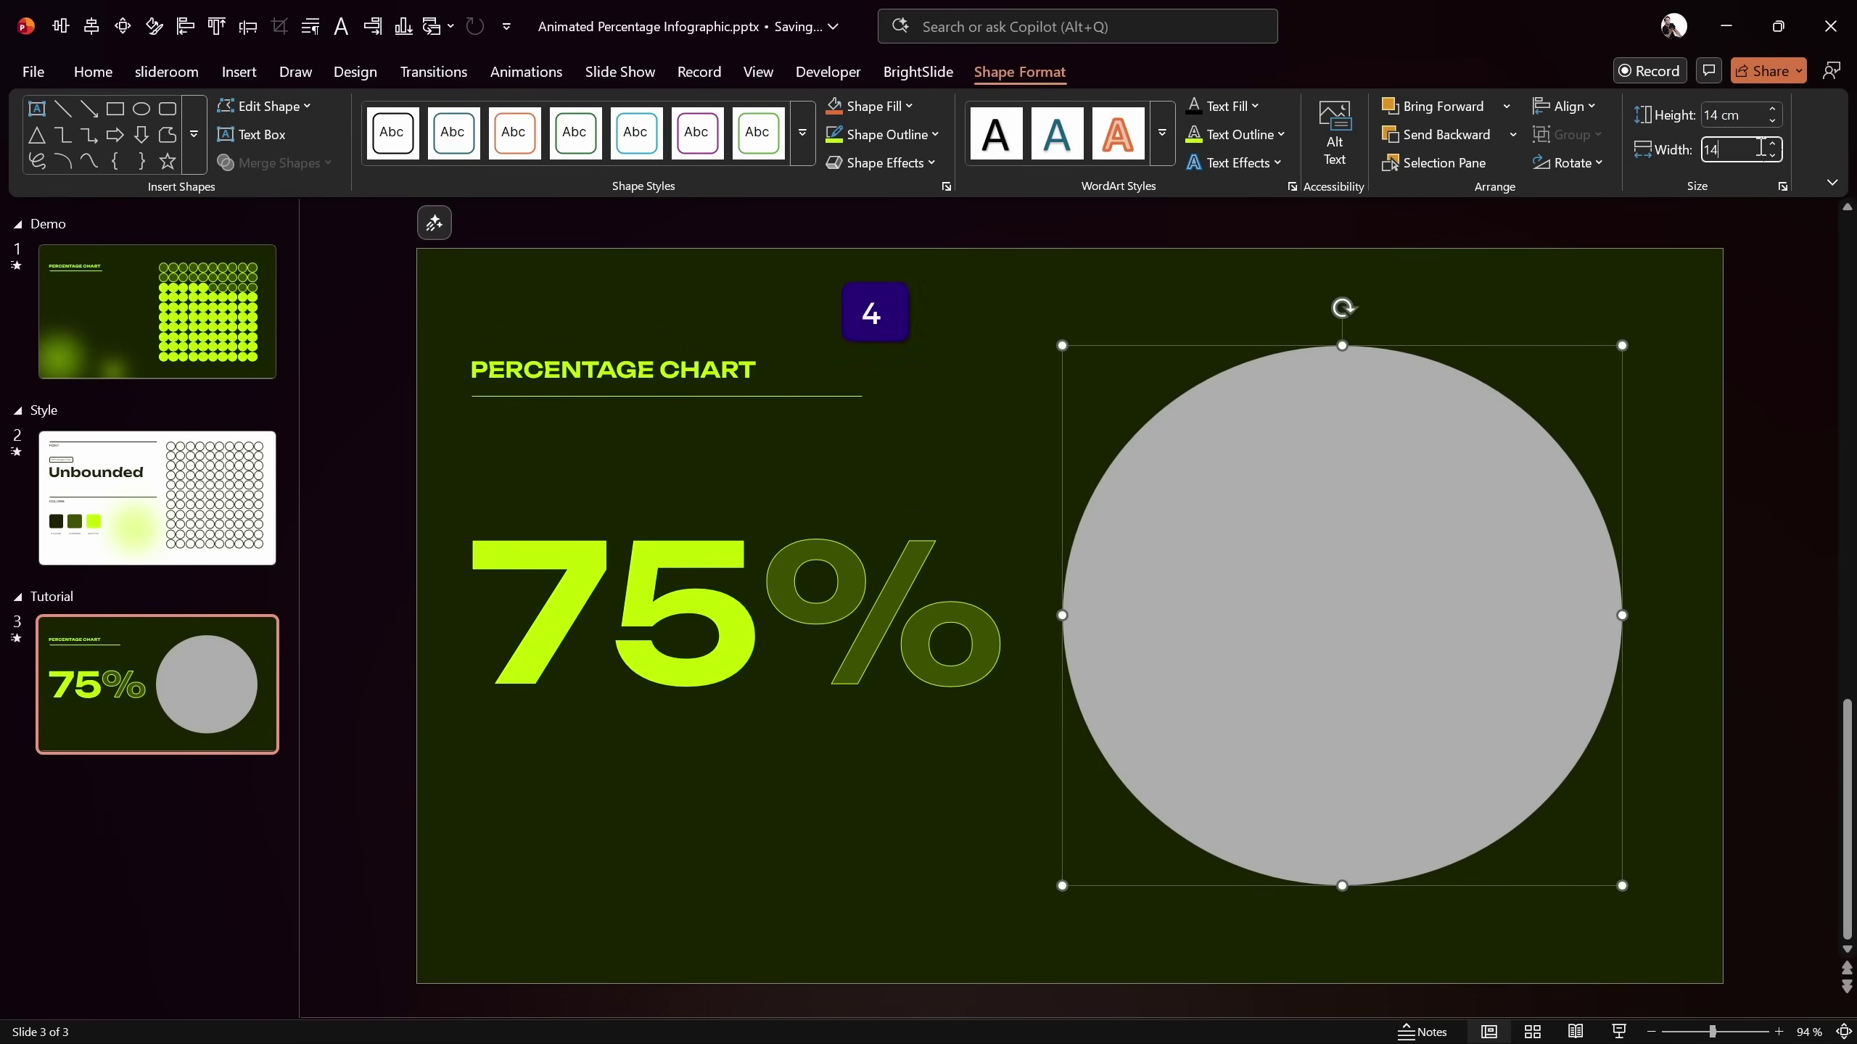
pyautogui.press('Return')
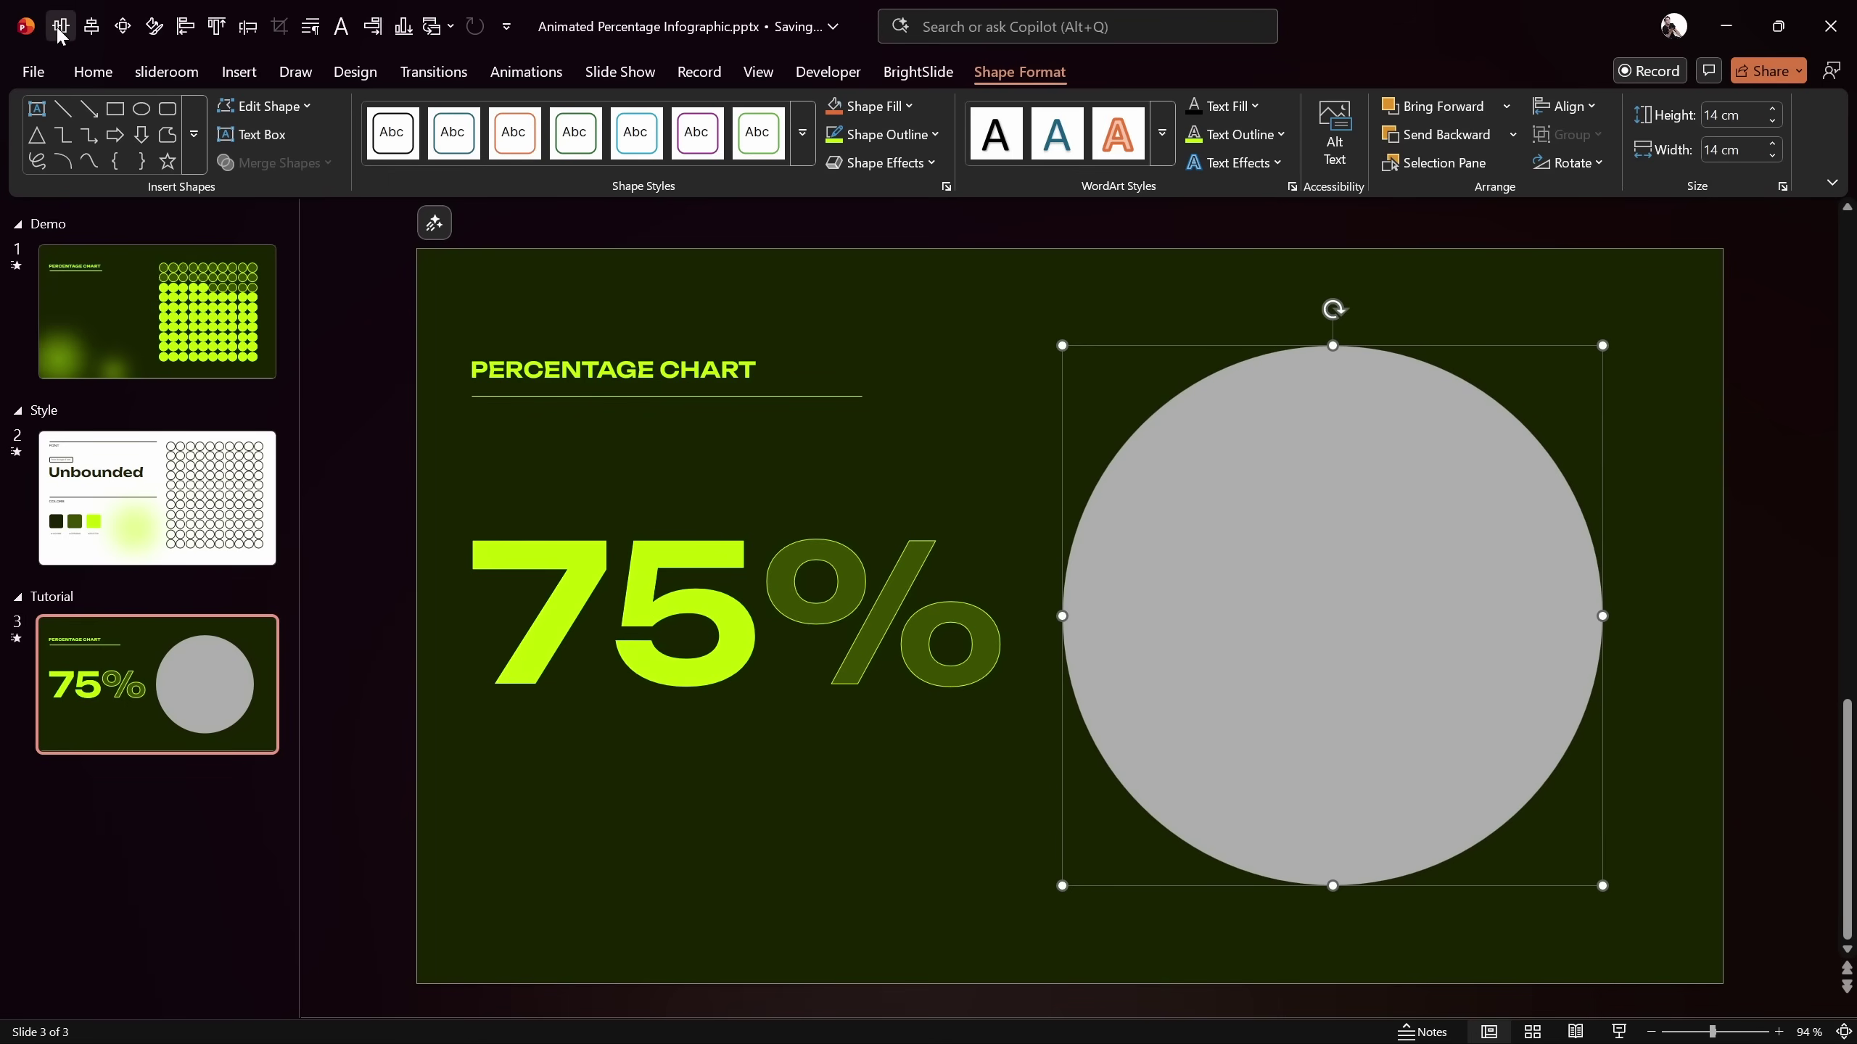
pyautogui.click(1256, 281)
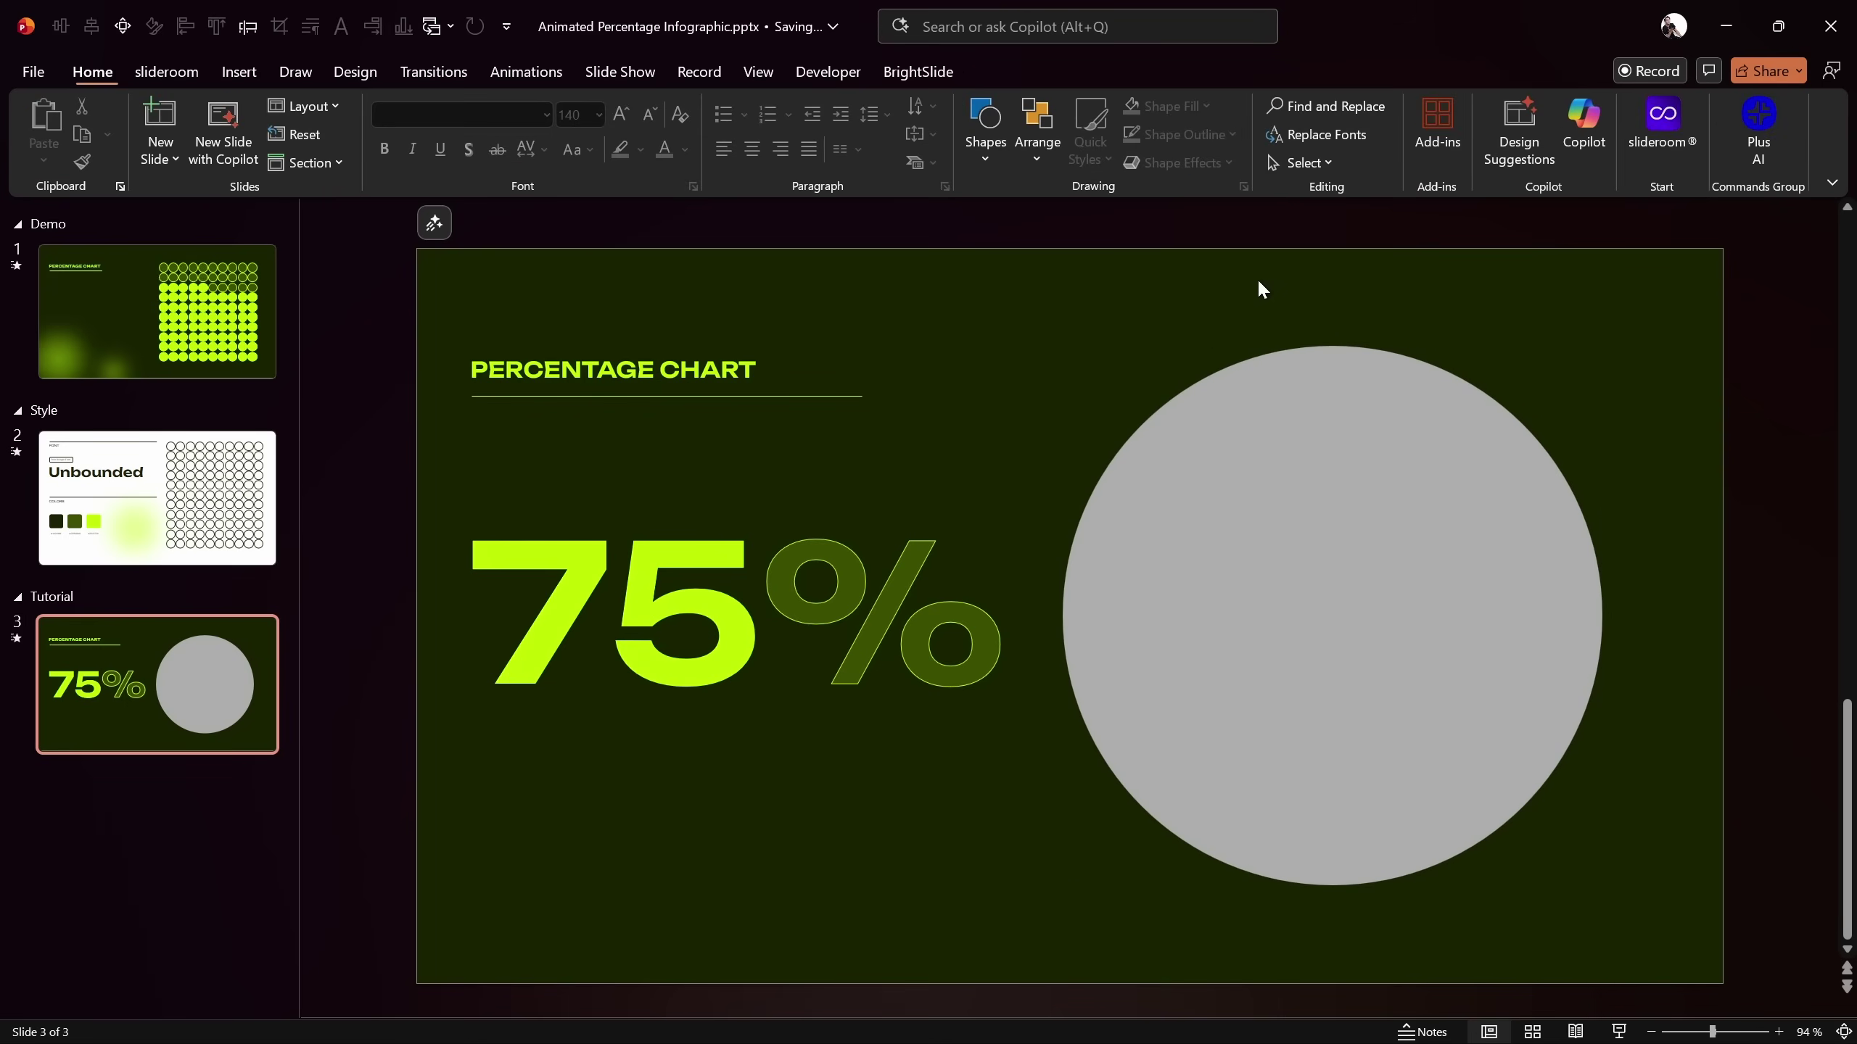
# Show the guides, shift the circle slightly right to line up with the column guides, and hide the guides again
pyautogui.click(758, 73)
pyautogui.click(464, 162)
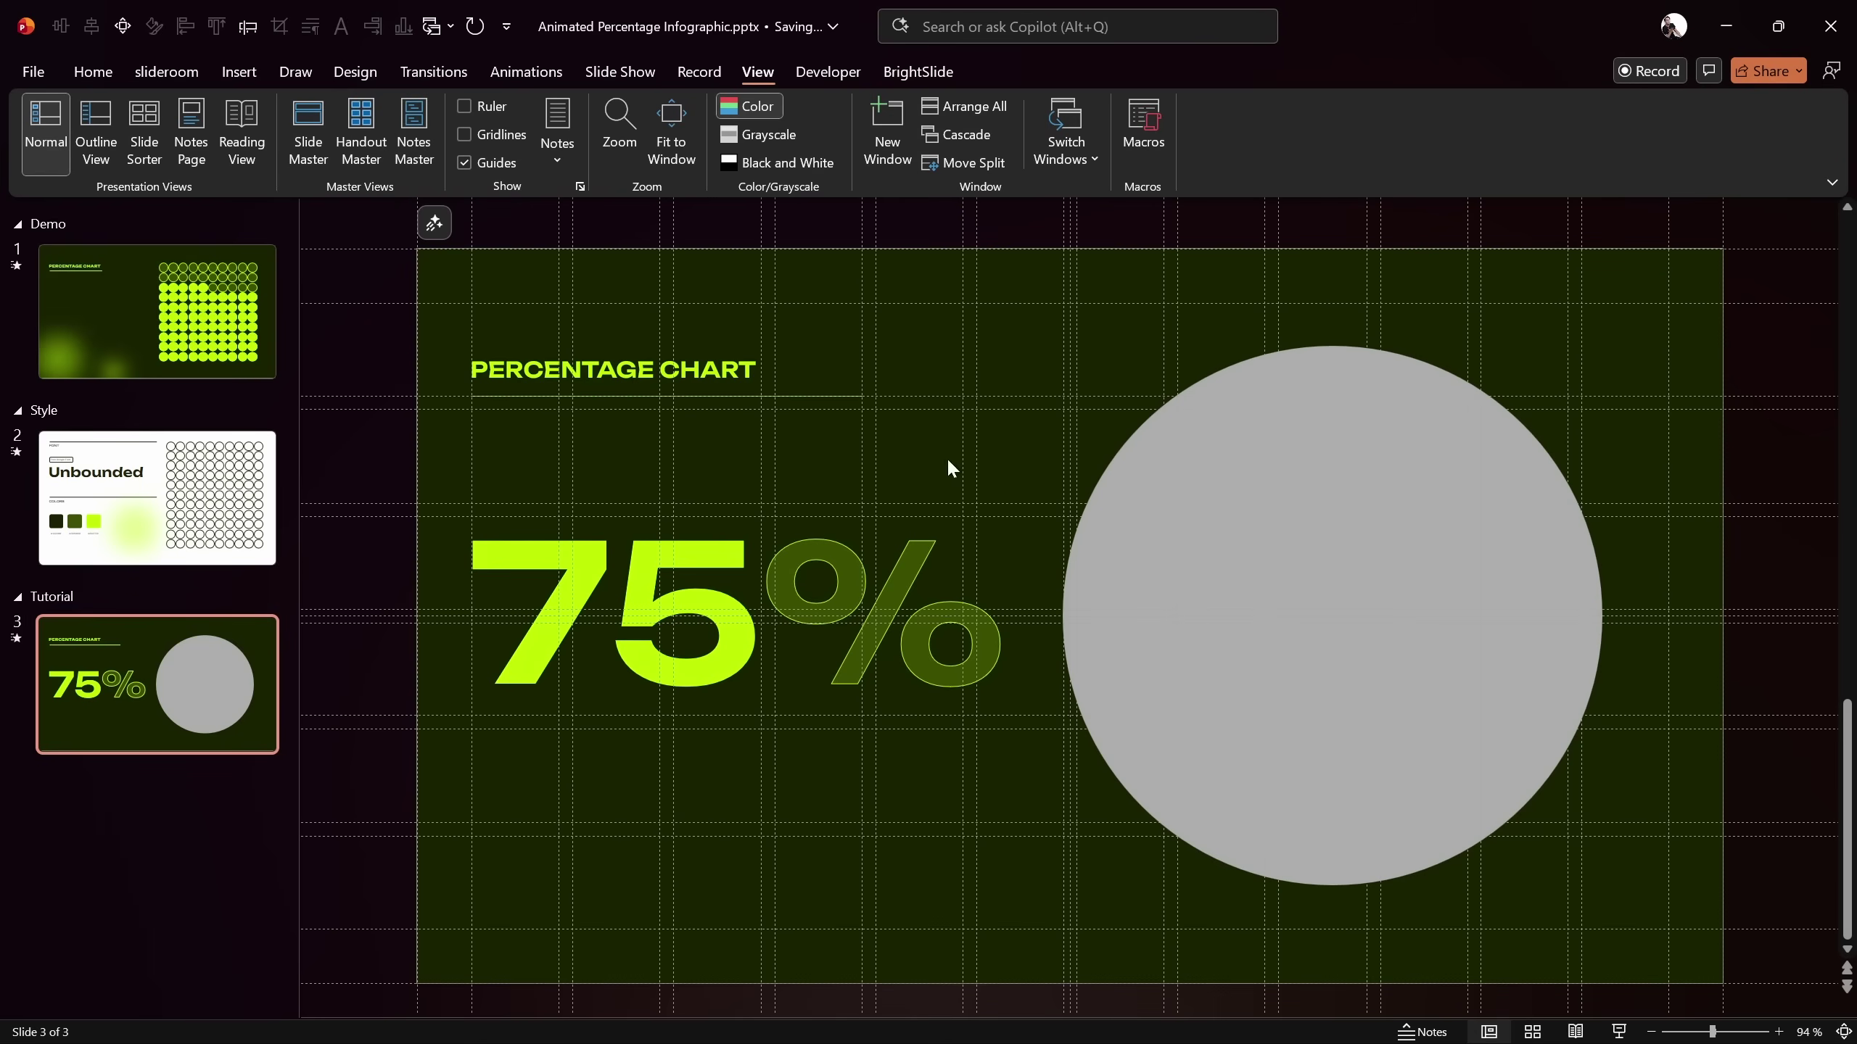
pyautogui.click(1244, 593)
pyautogui.moveTo(1177, 577)
pyautogui.mouseDown()
pyautogui.moveTo(1212, 578)
pyautogui.moveTo(1194, 580)
pyautogui.mouseUp()
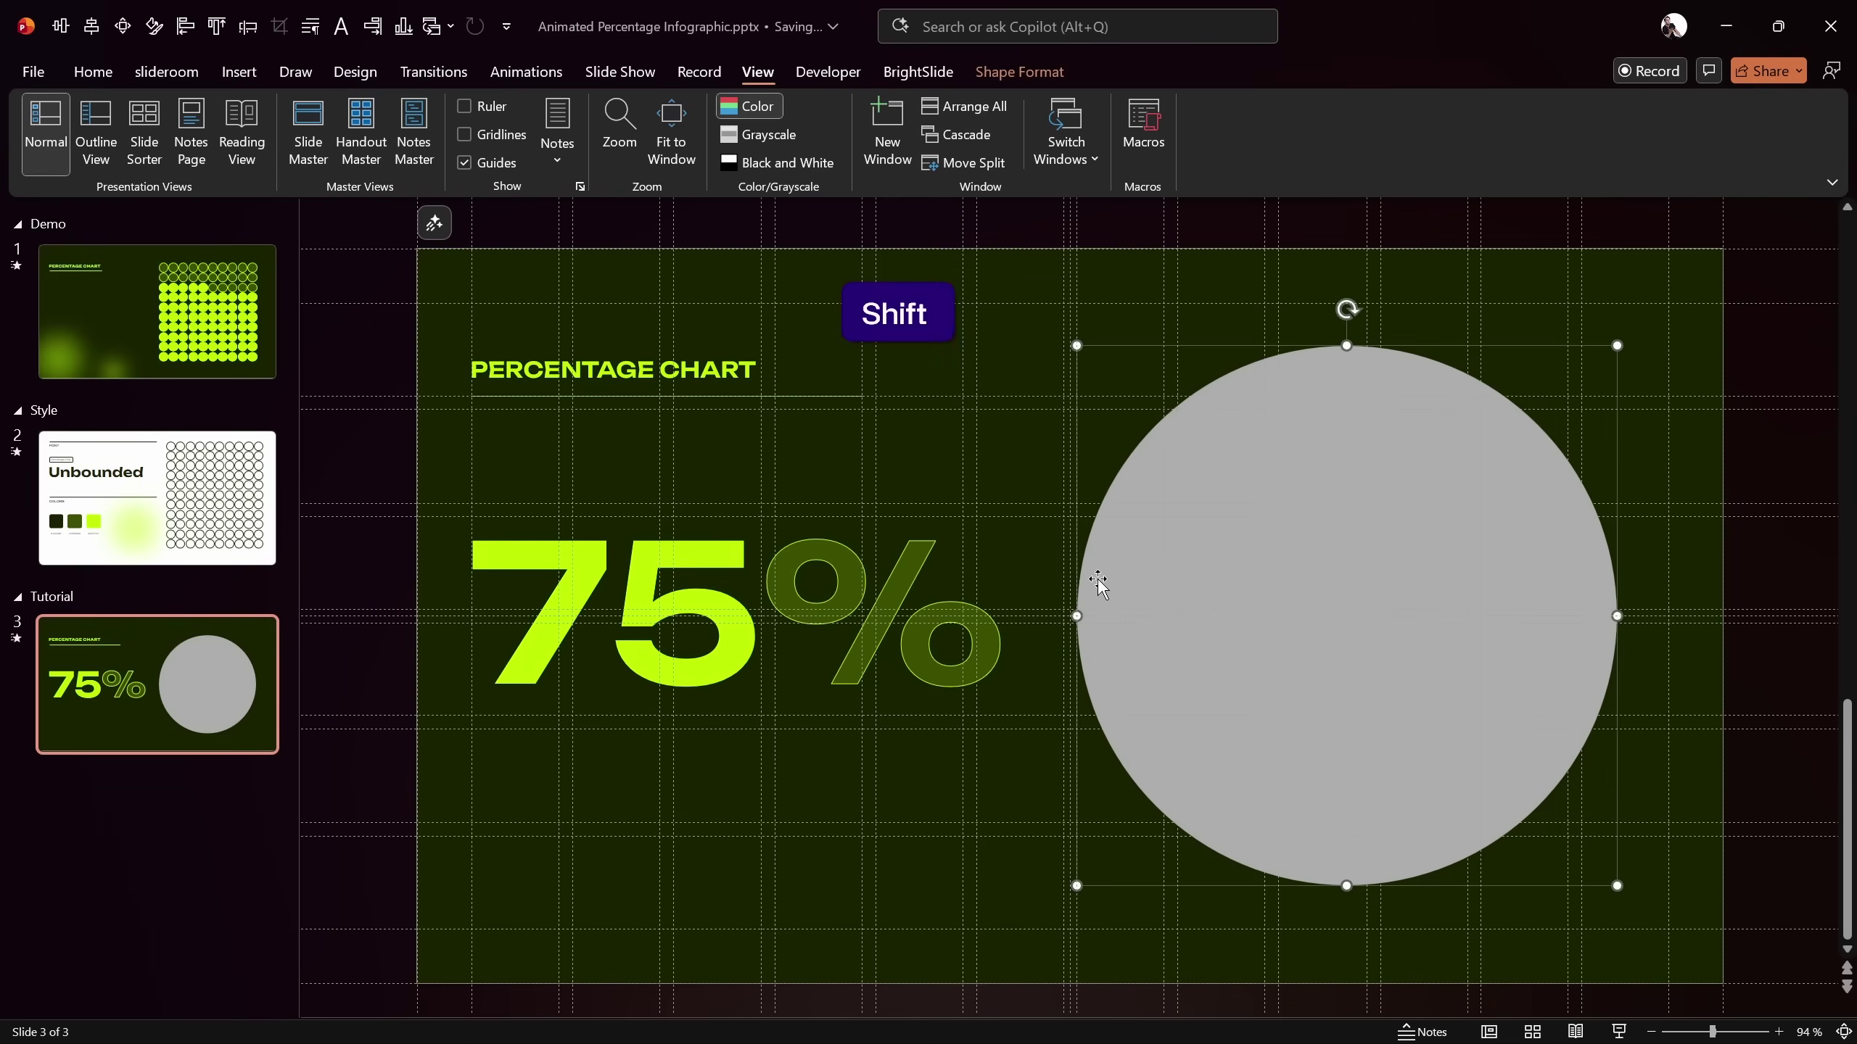
pyautogui.click(462, 155)
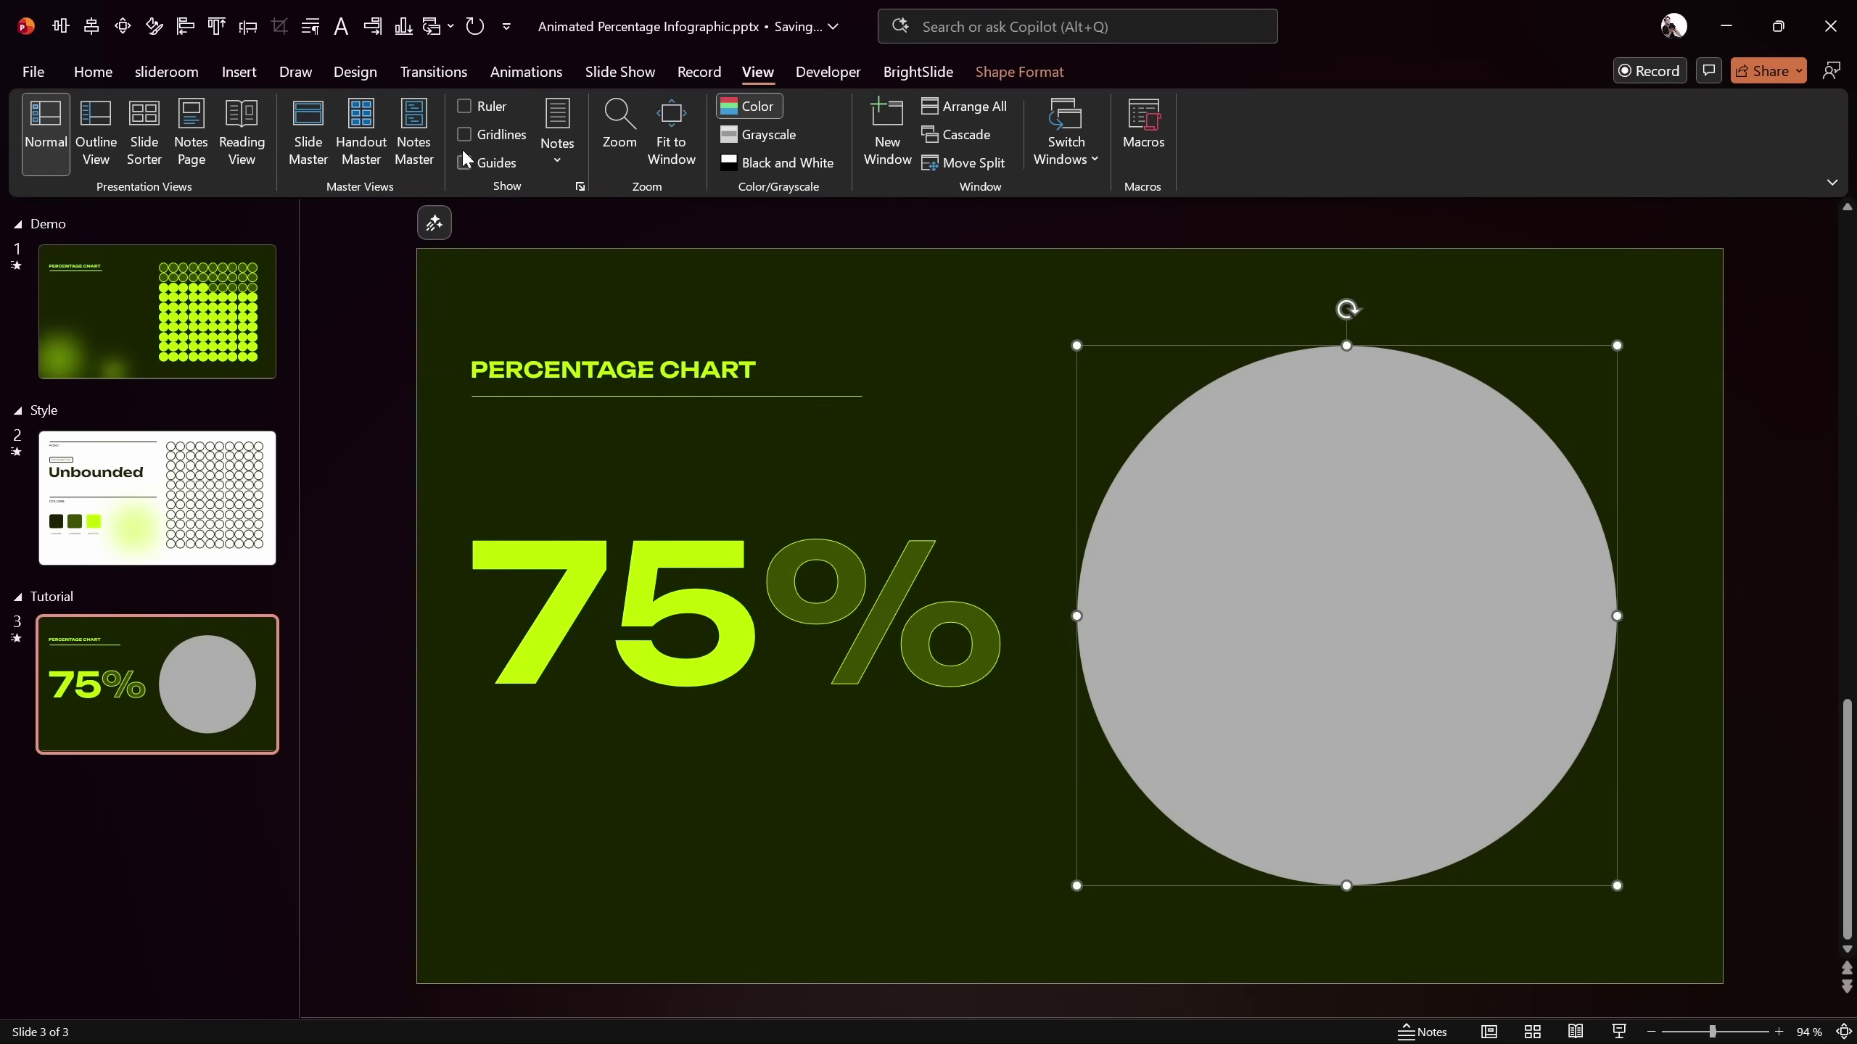
pyautogui.click(1161, 295)
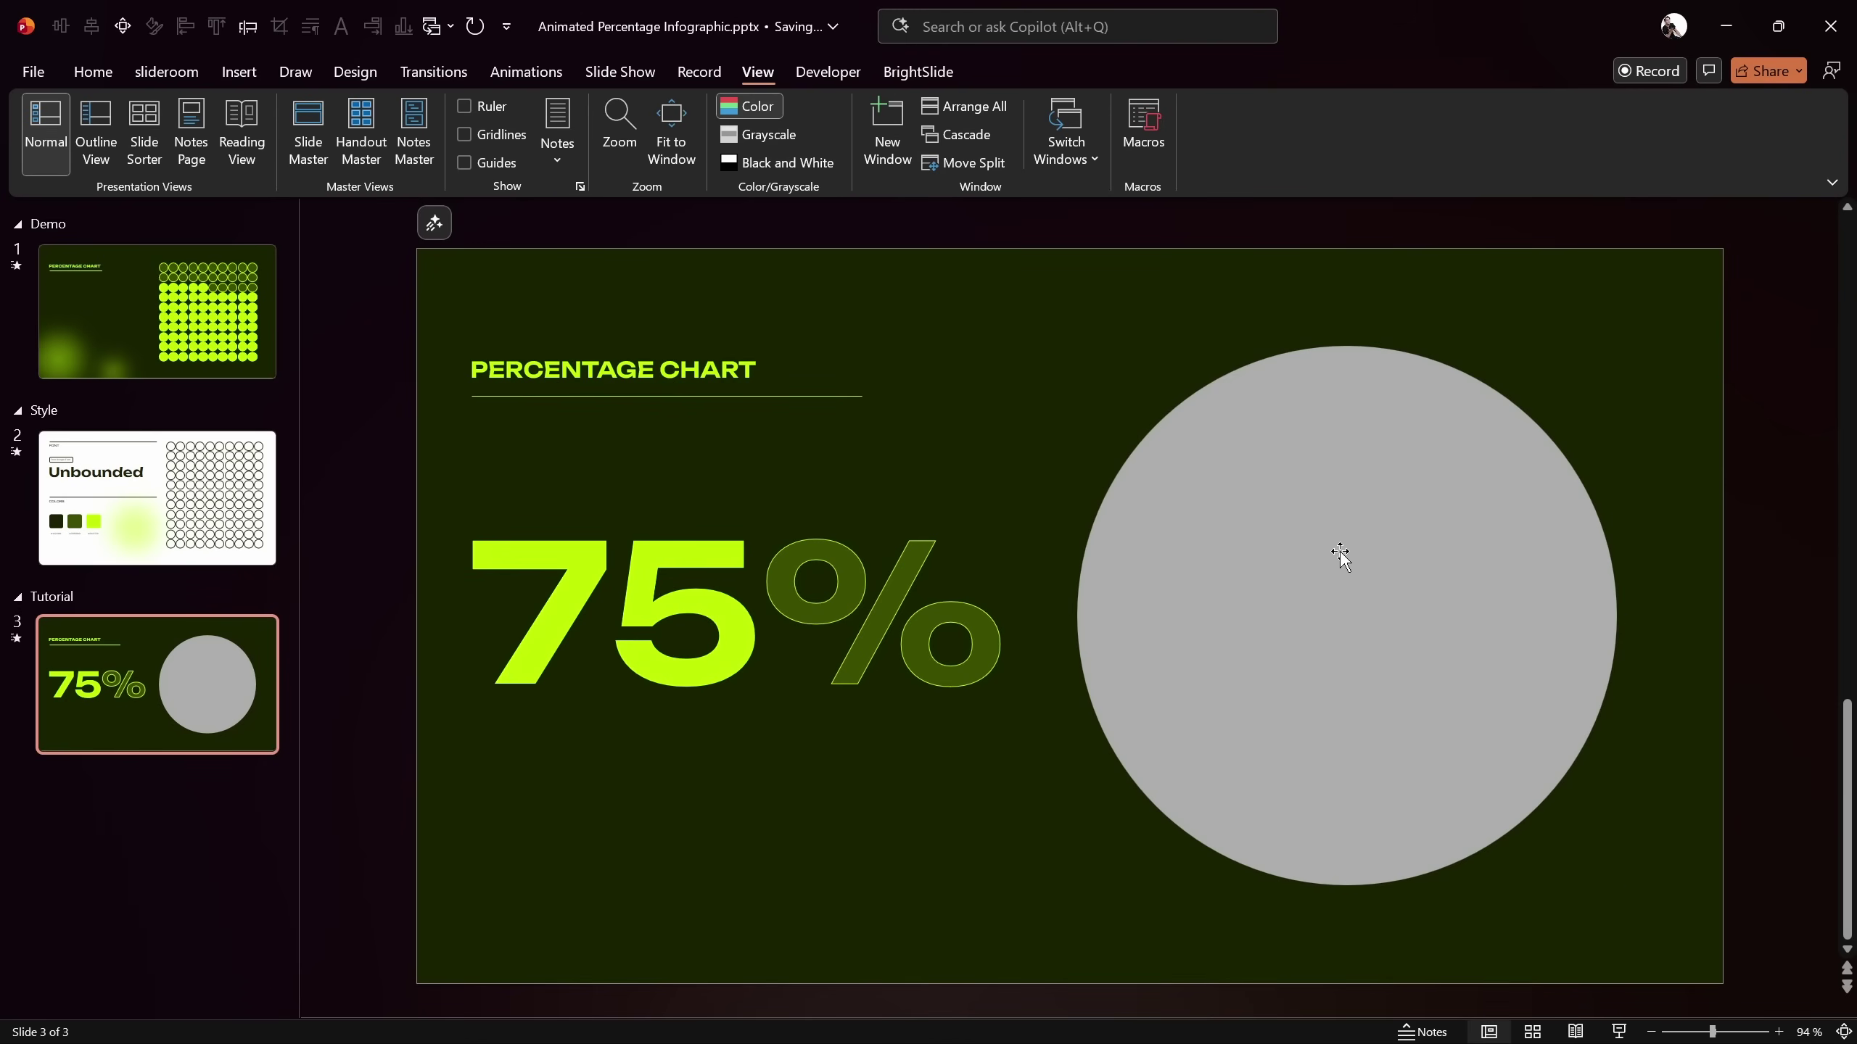
# Open BrightSlide's Repeat & Distribute for the large circle
pyautogui.click(1331, 604)
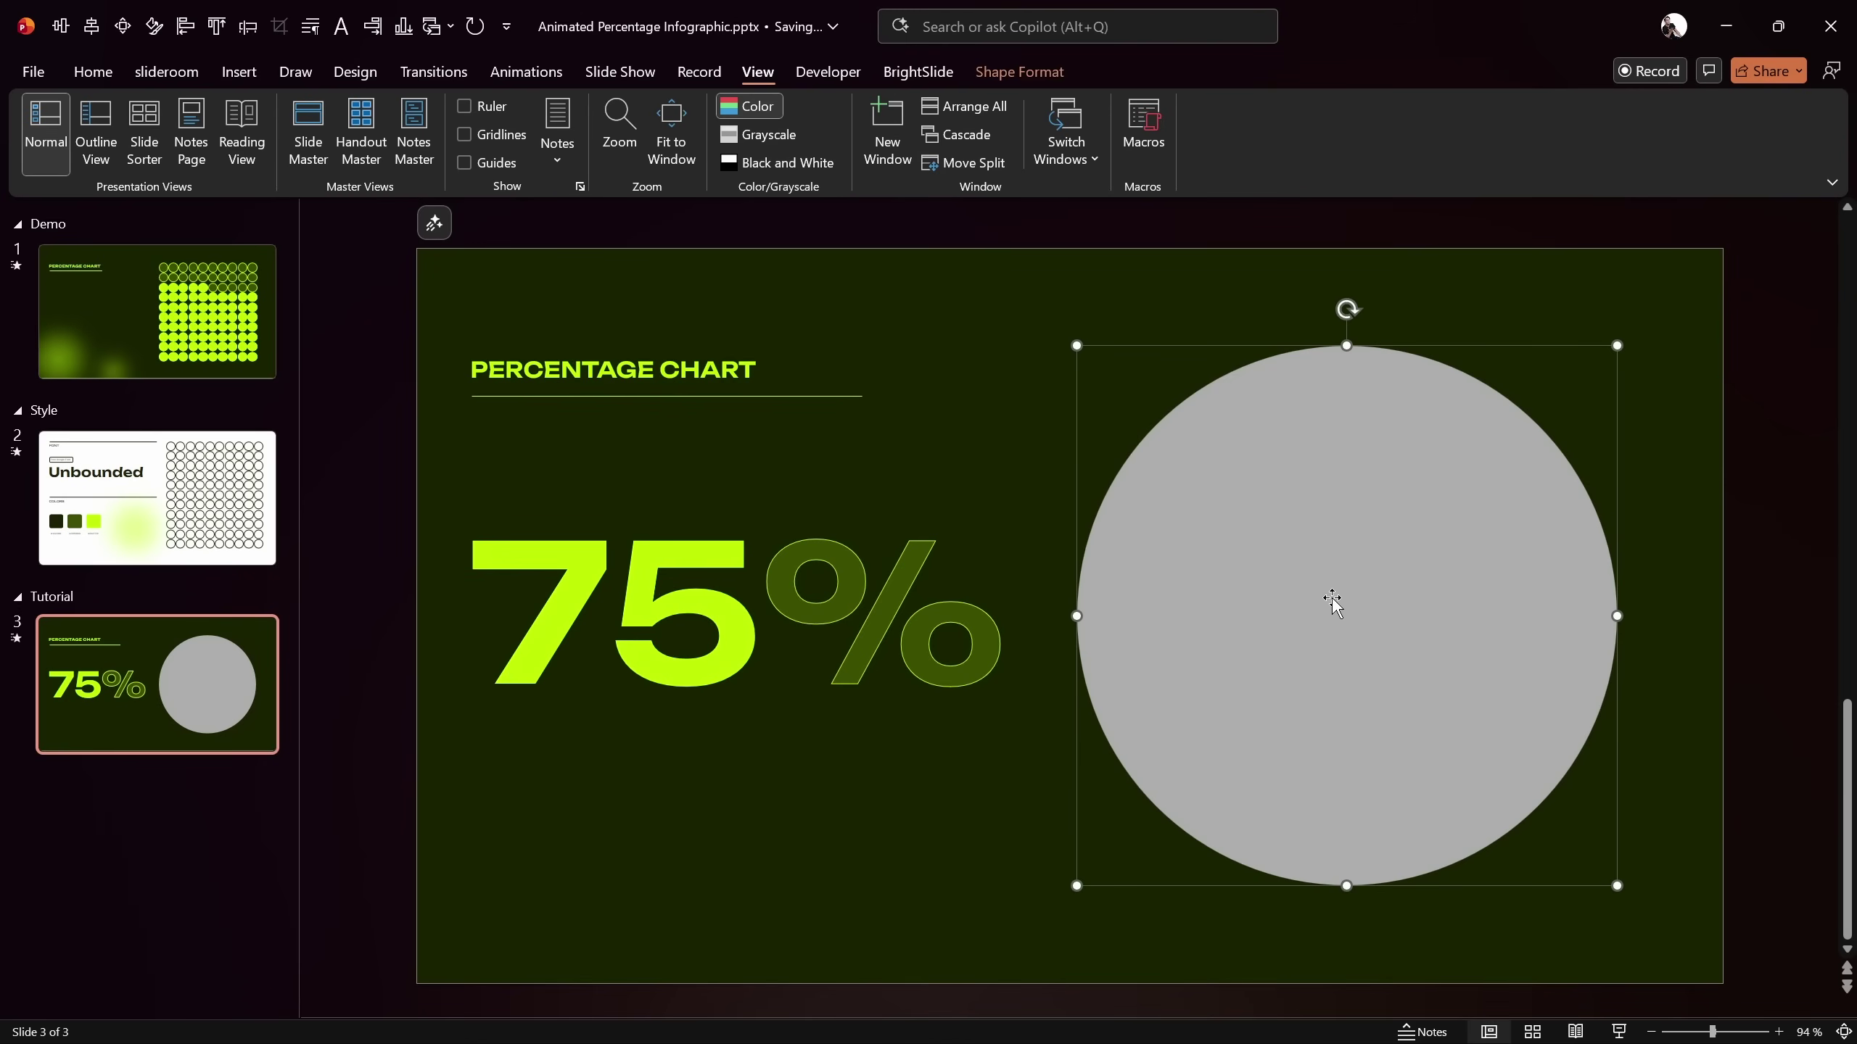
pyautogui.click(918, 73)
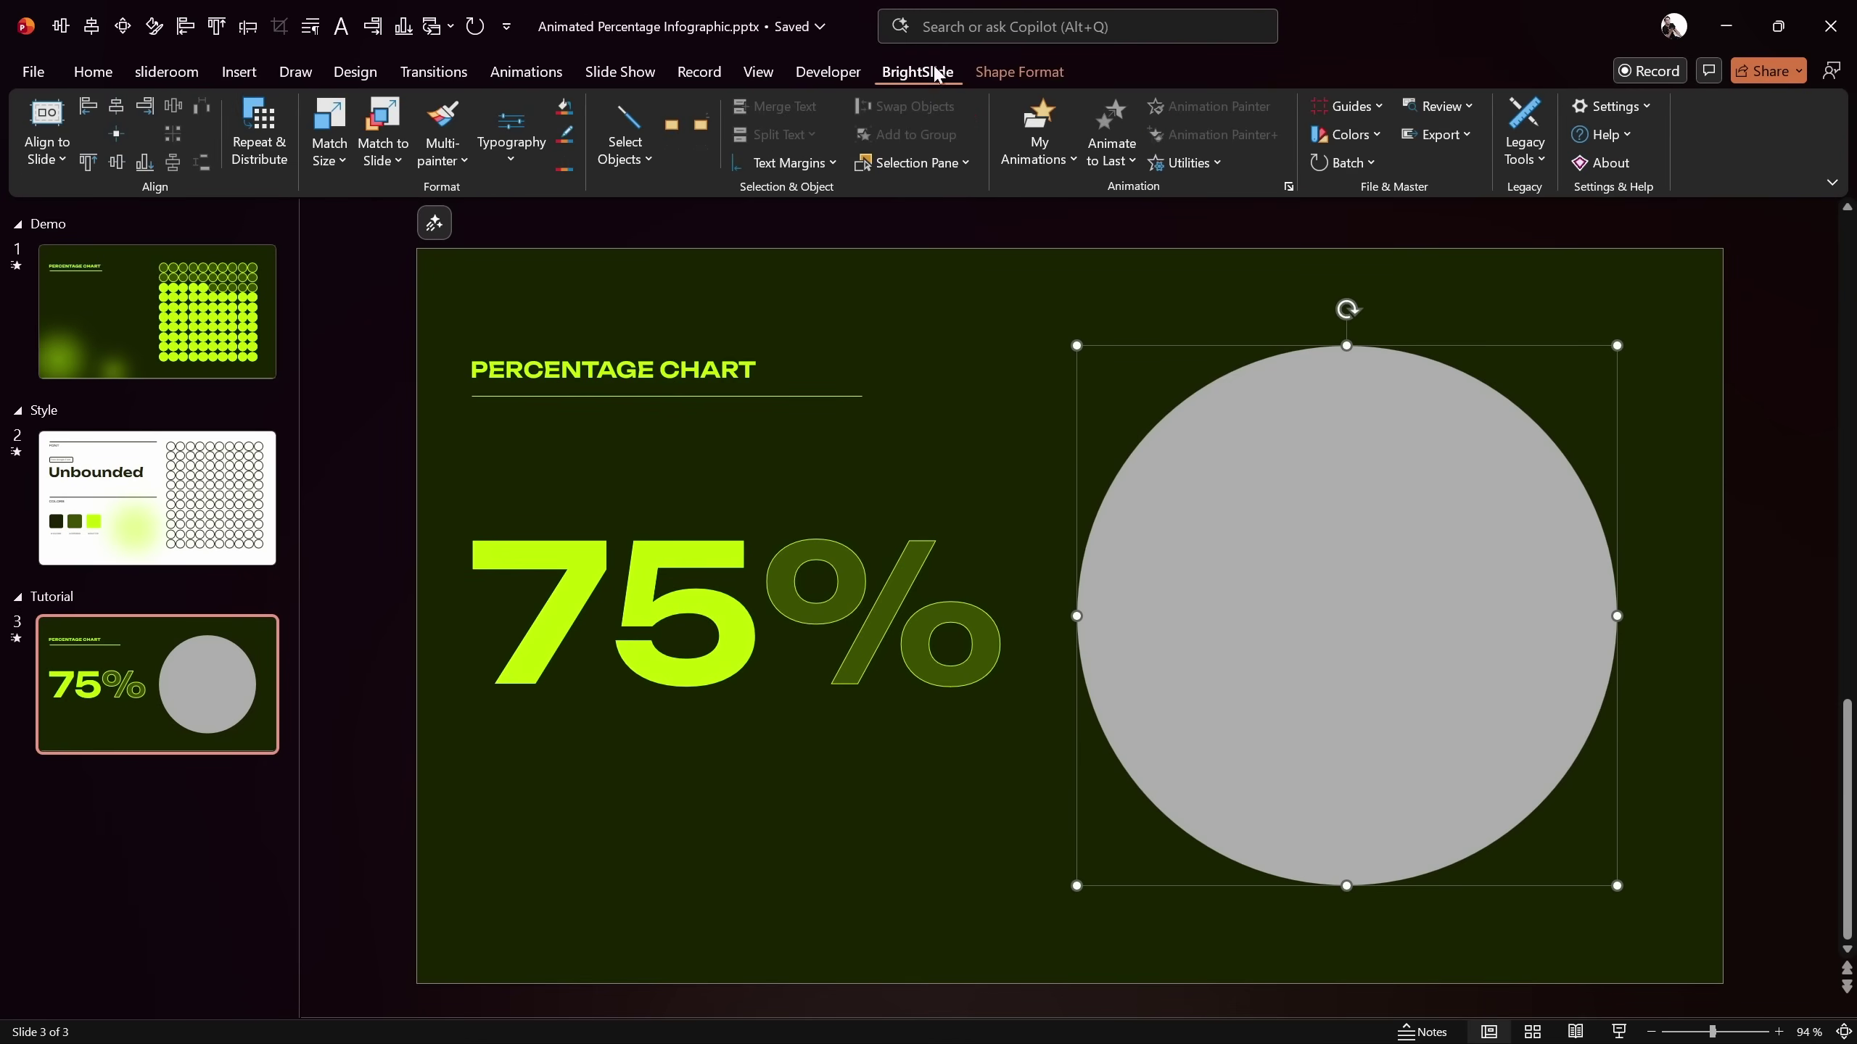
pyautogui.click(264, 143)
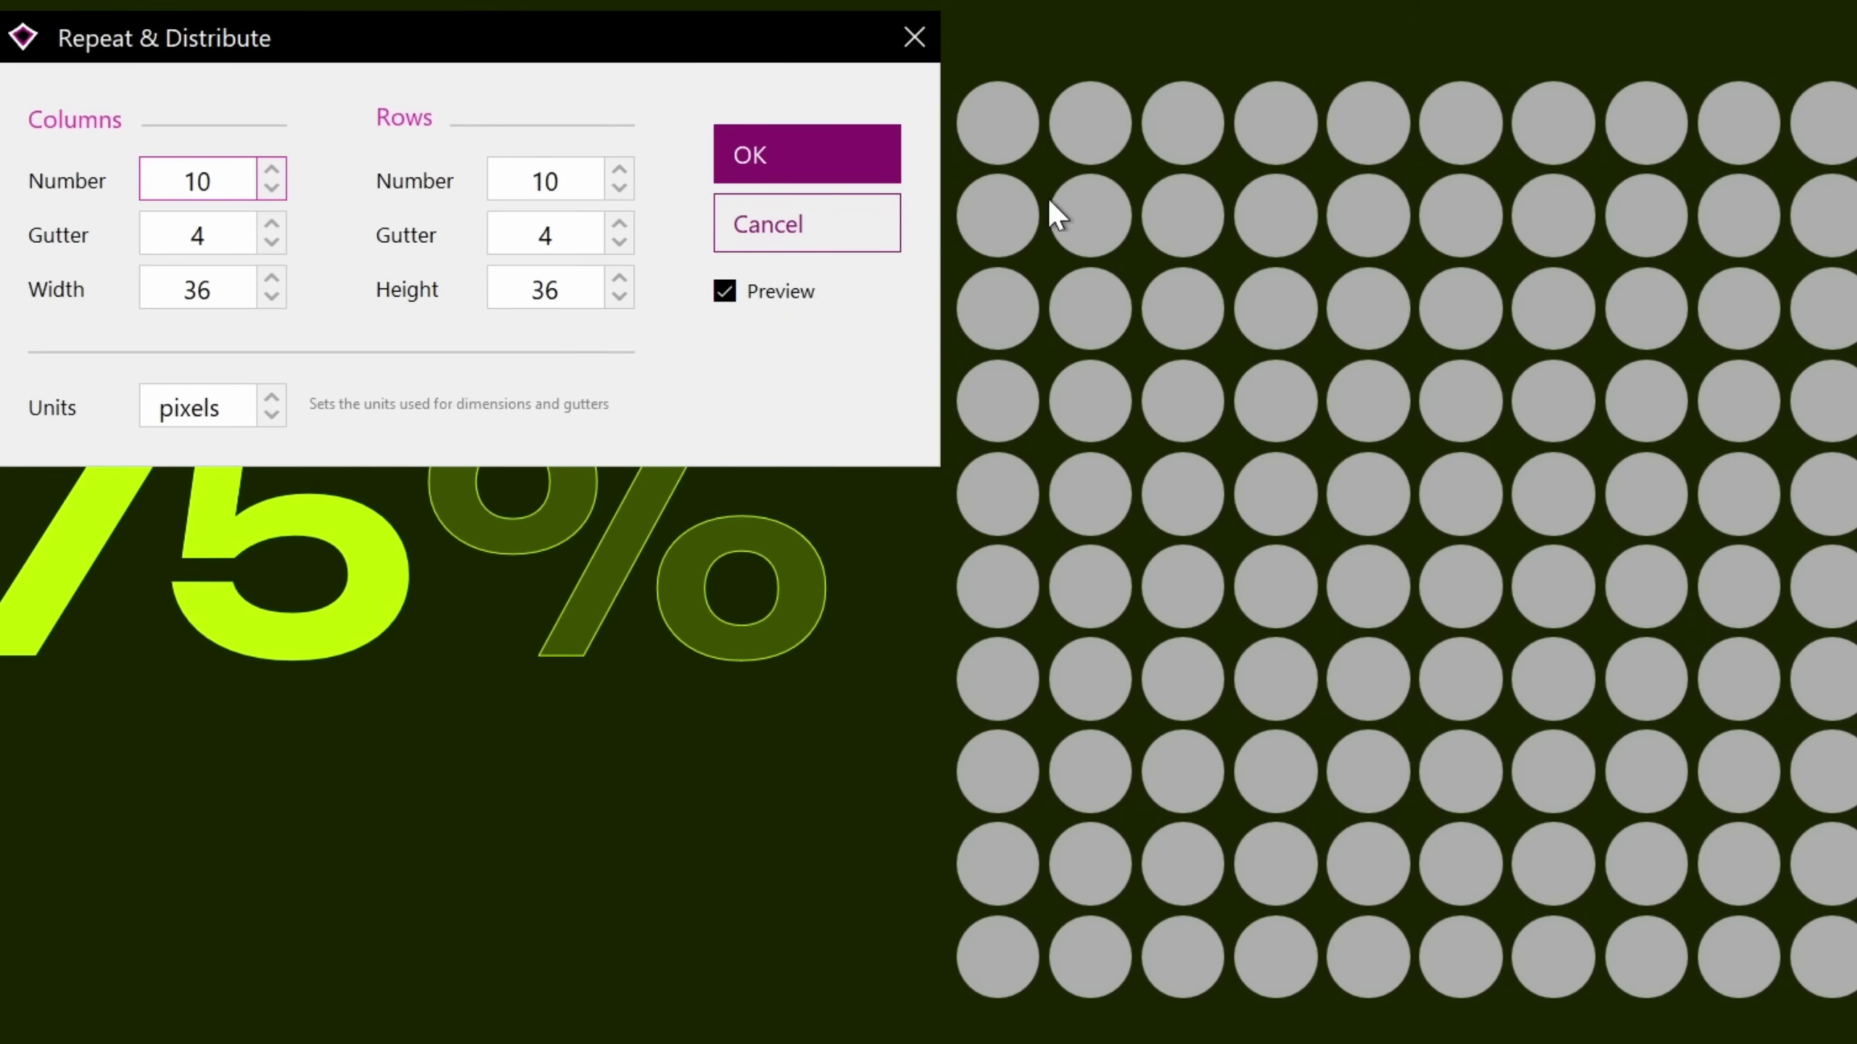
# Try repeating the circle in a grid of 4 columns and 4 rows
pyautogui.doubleClick(241, 182)
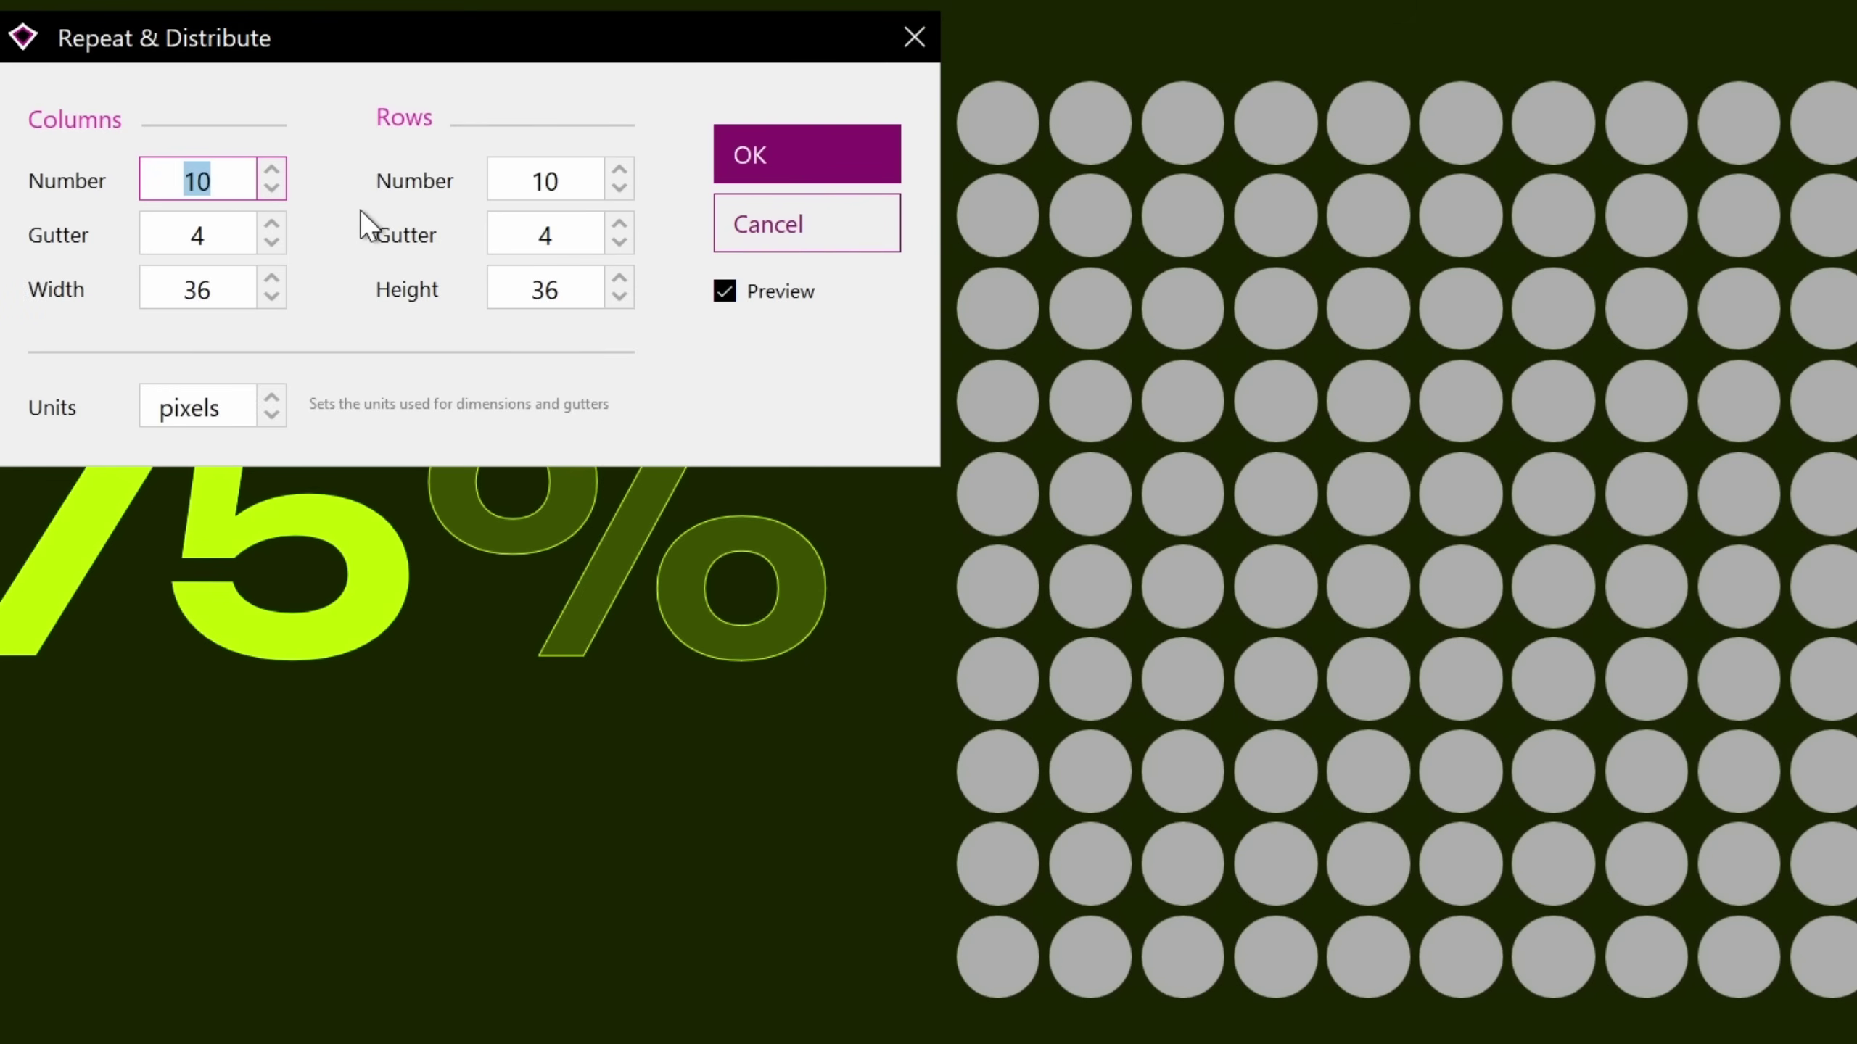
pyautogui.write('4')
pyautogui.doubleClick(583, 180)
pyautogui.write('4')
pyautogui.click(588, 234)
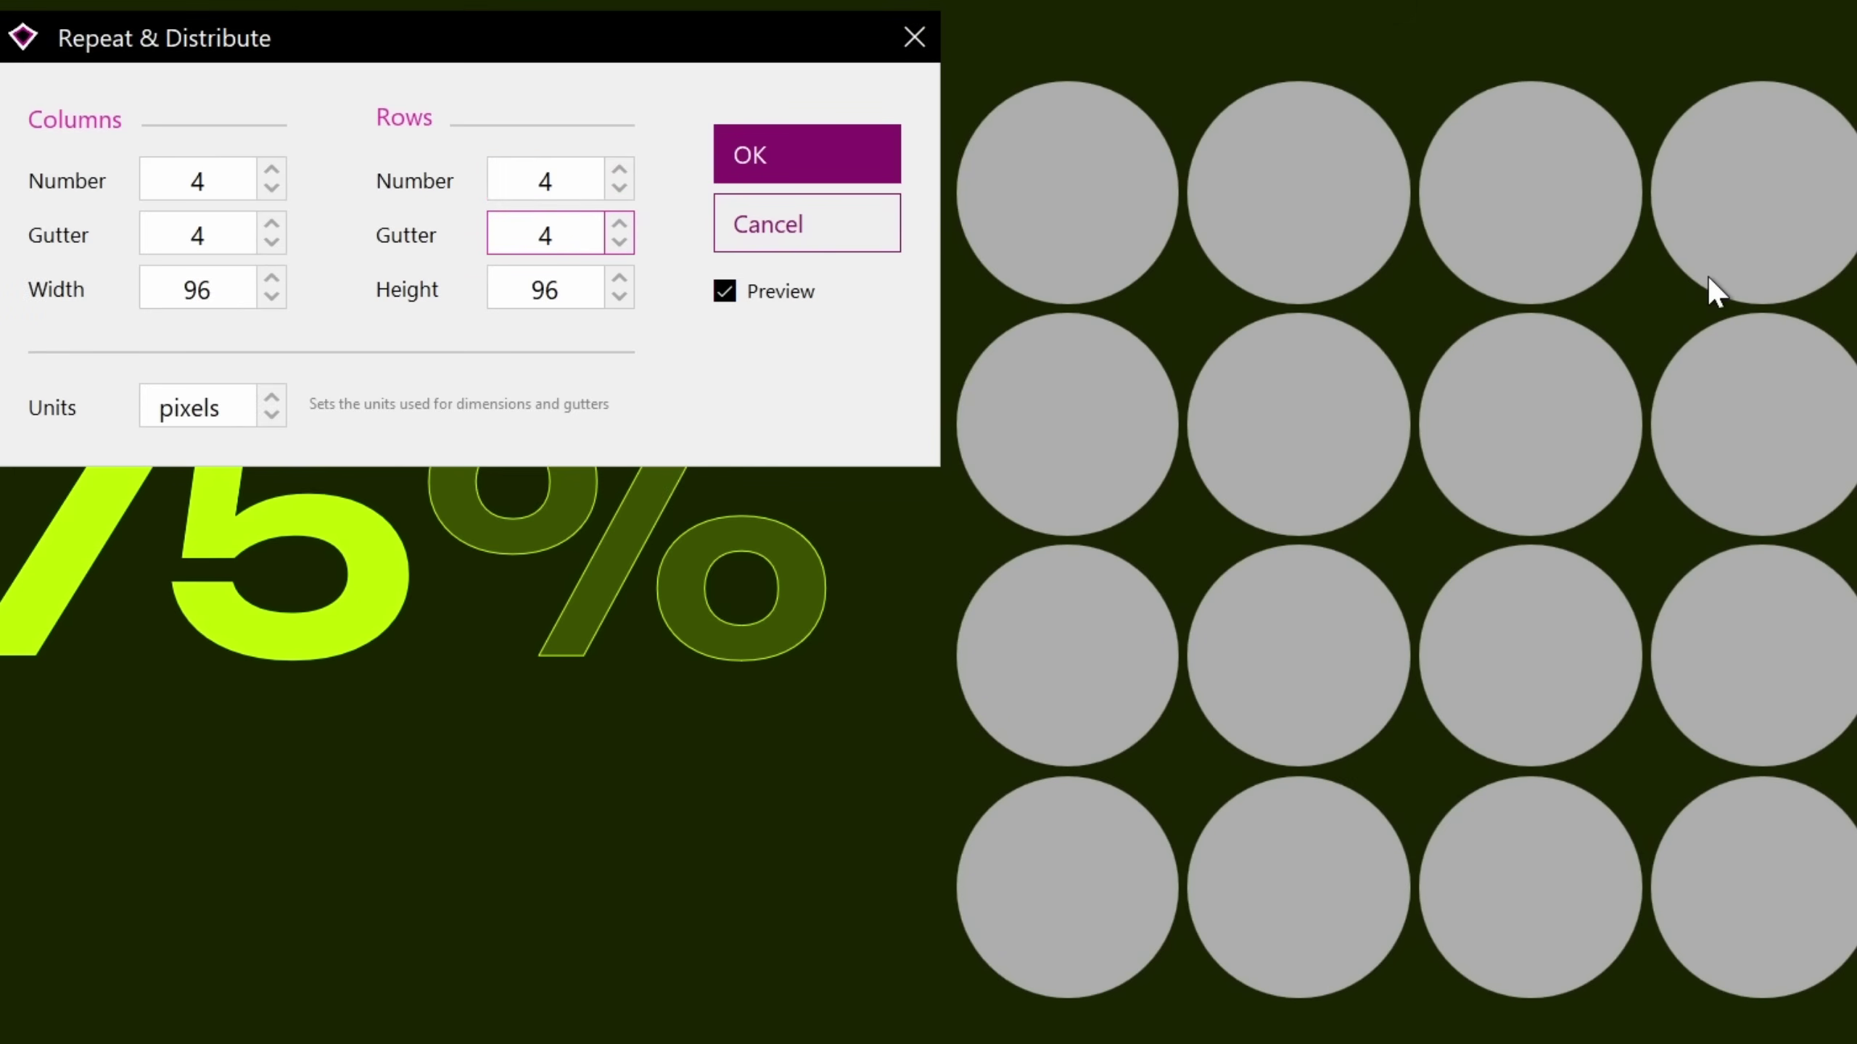
# Repeat the circle in a grid of 10 columns and 10 rows and apply it
pyautogui.doubleClick(217, 181)
pyautogui.write('10')
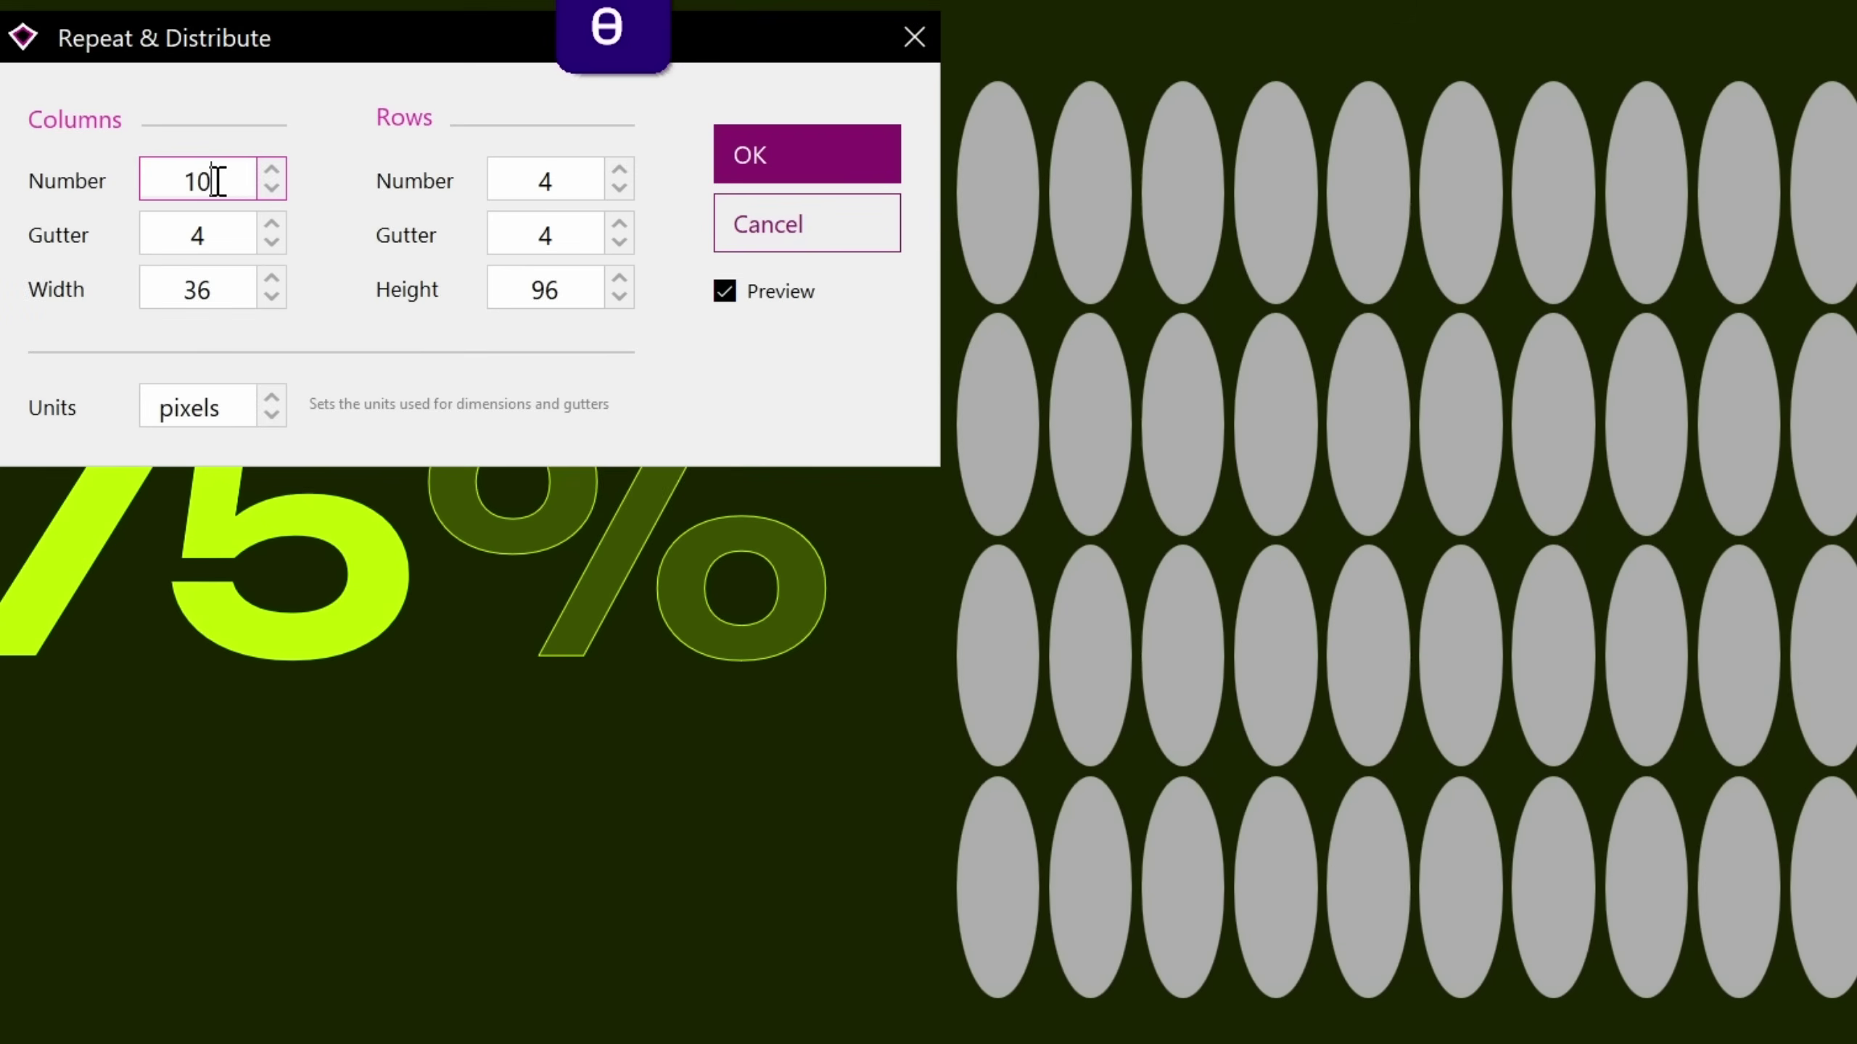
pyautogui.doubleClick(504, 177)
pyautogui.write('10')
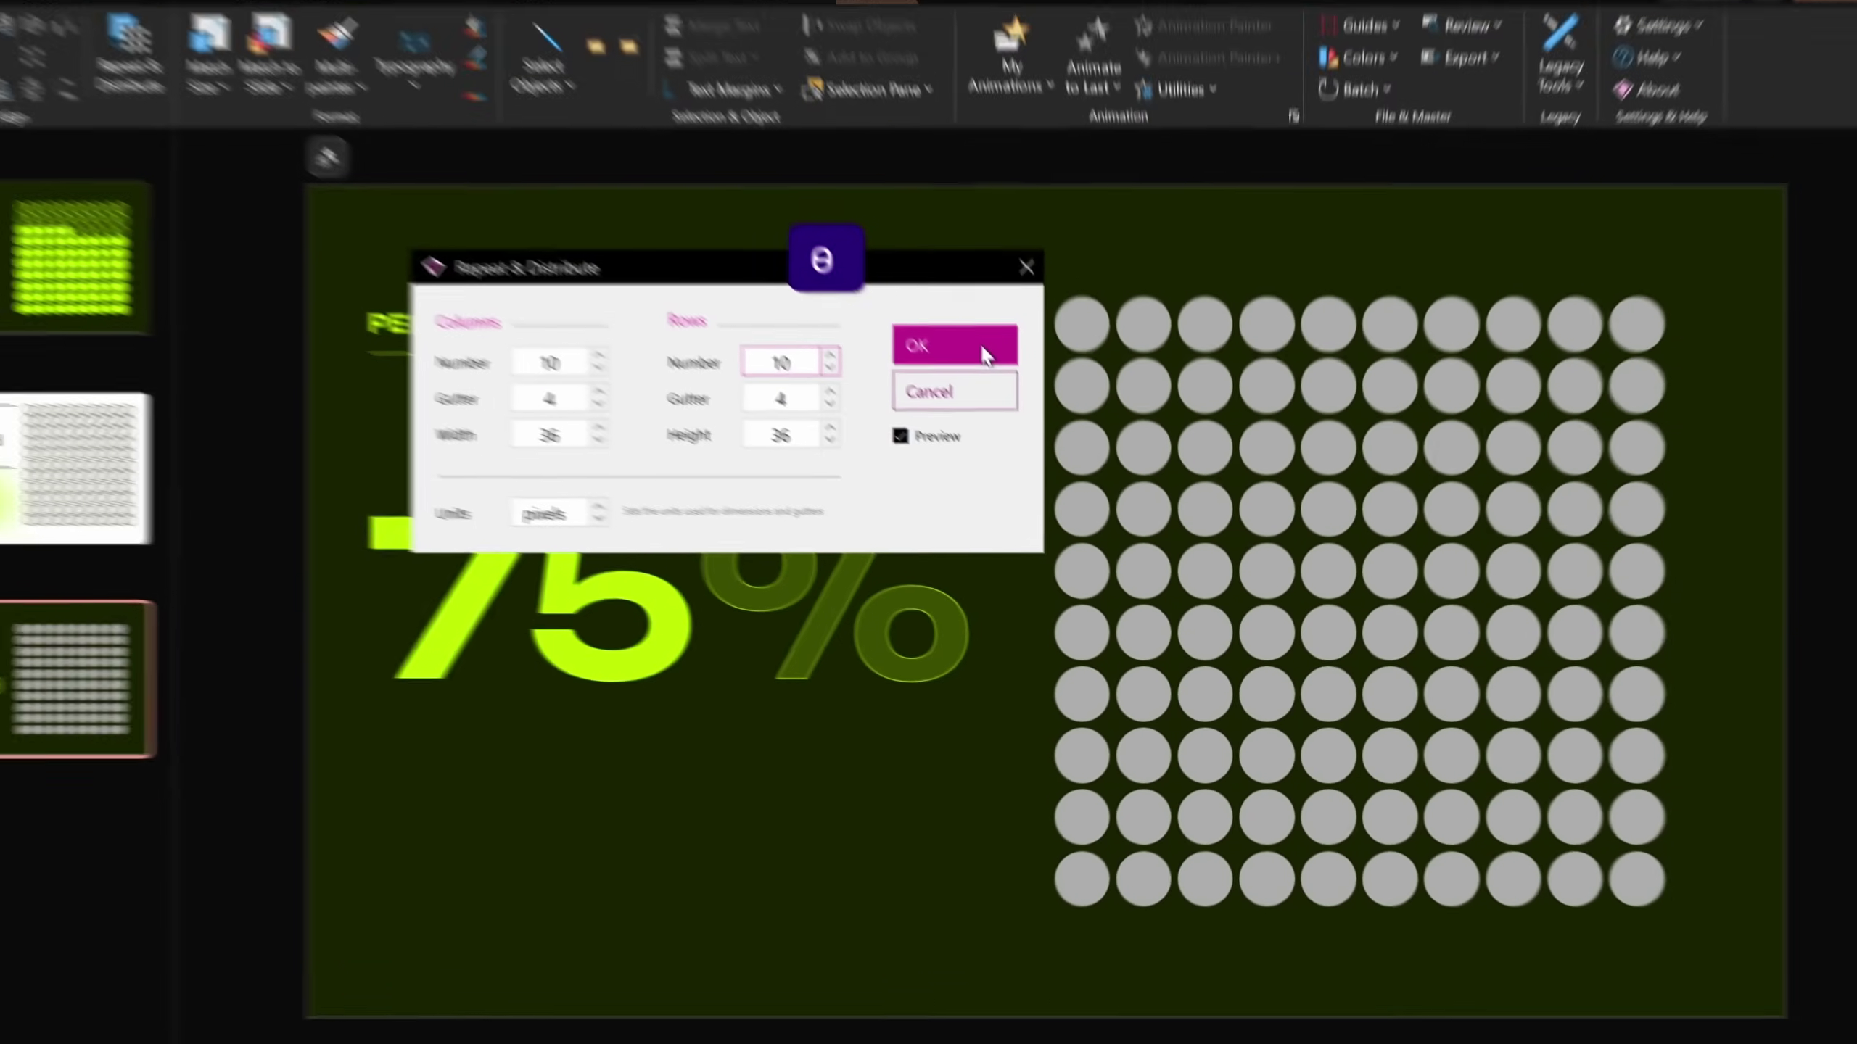
pyautogui.click(822, 155)
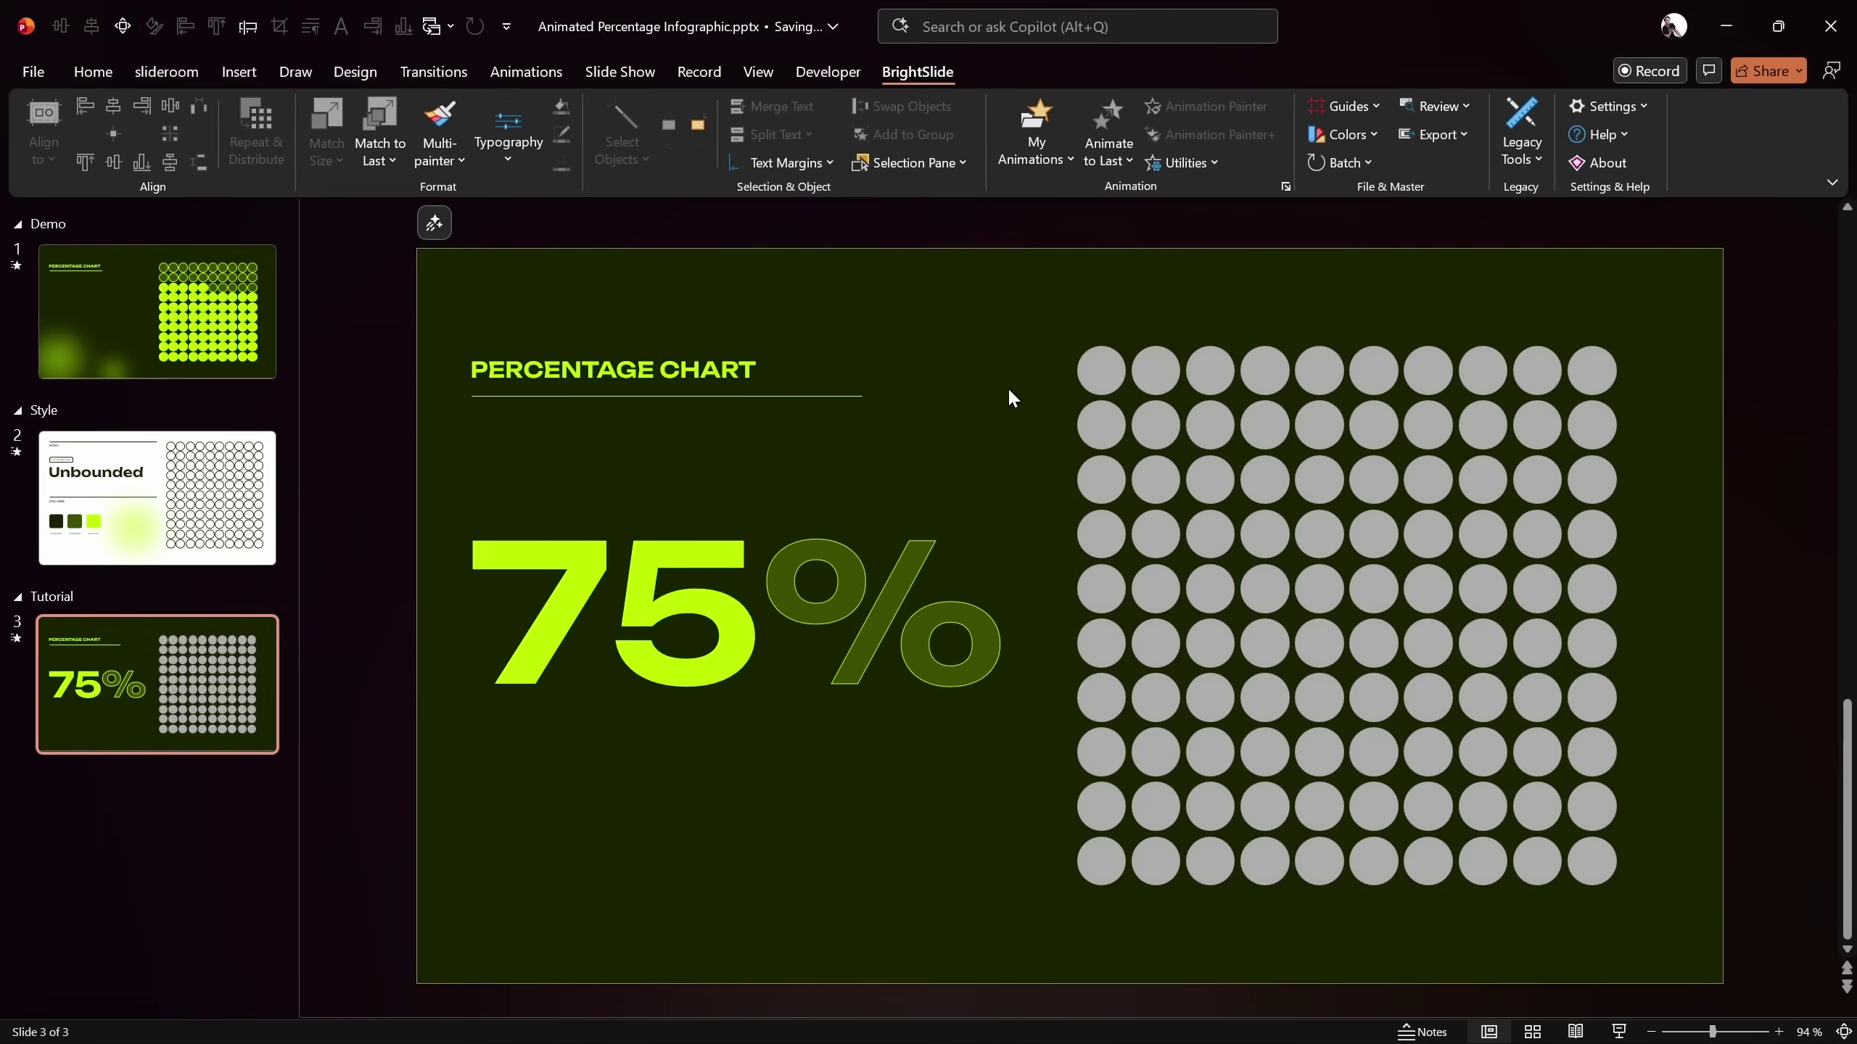
# Select all circles of the grid and give them a solid dark olive green fill
pyautogui.moveTo(1672, 289); pyautogui.dragTo(1024, 935)
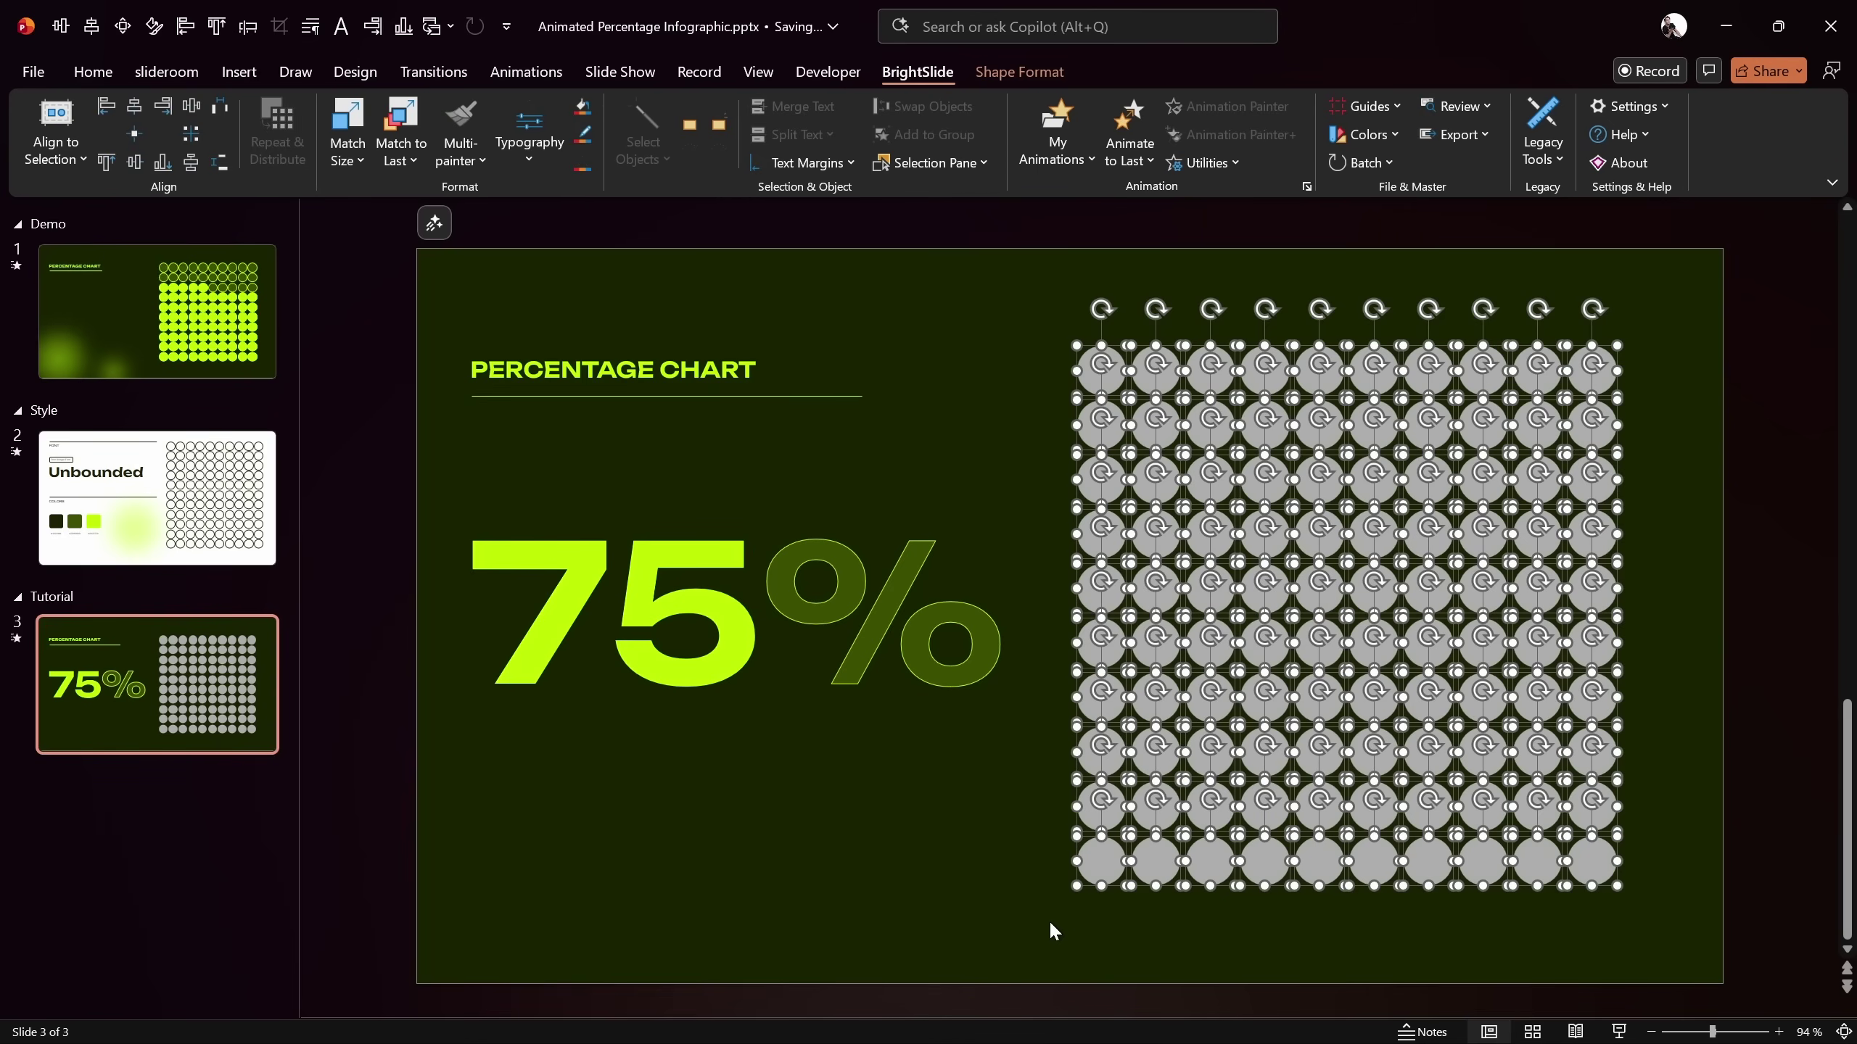
pyautogui.hotkey('alt', '4')
pyautogui.moveTo(1454, 335); pyautogui.dragTo(931, 332)
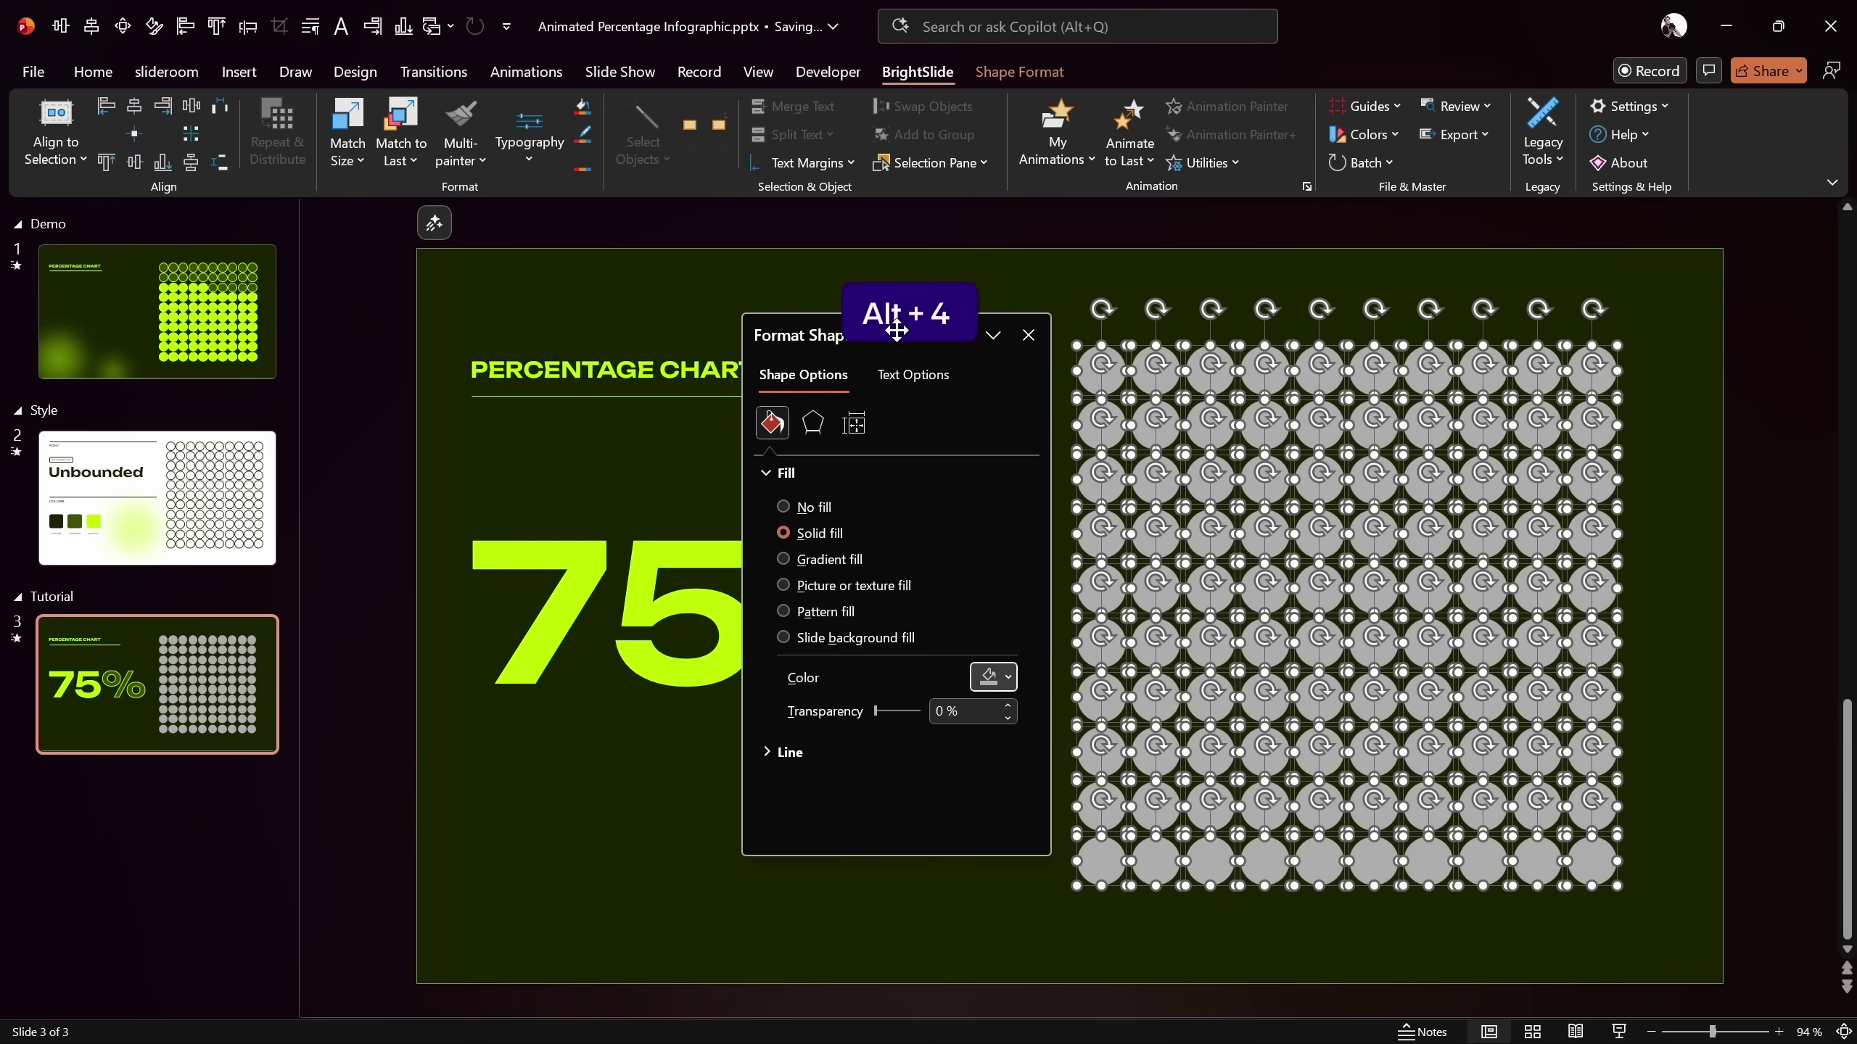
pyautogui.click(1003, 677)
pyautogui.click(1012, 581)
# Give the selected grid circles a solid lime-green outline with a width of 0.5
pyautogui.click(766, 753)
pyautogui.click(848, 795)
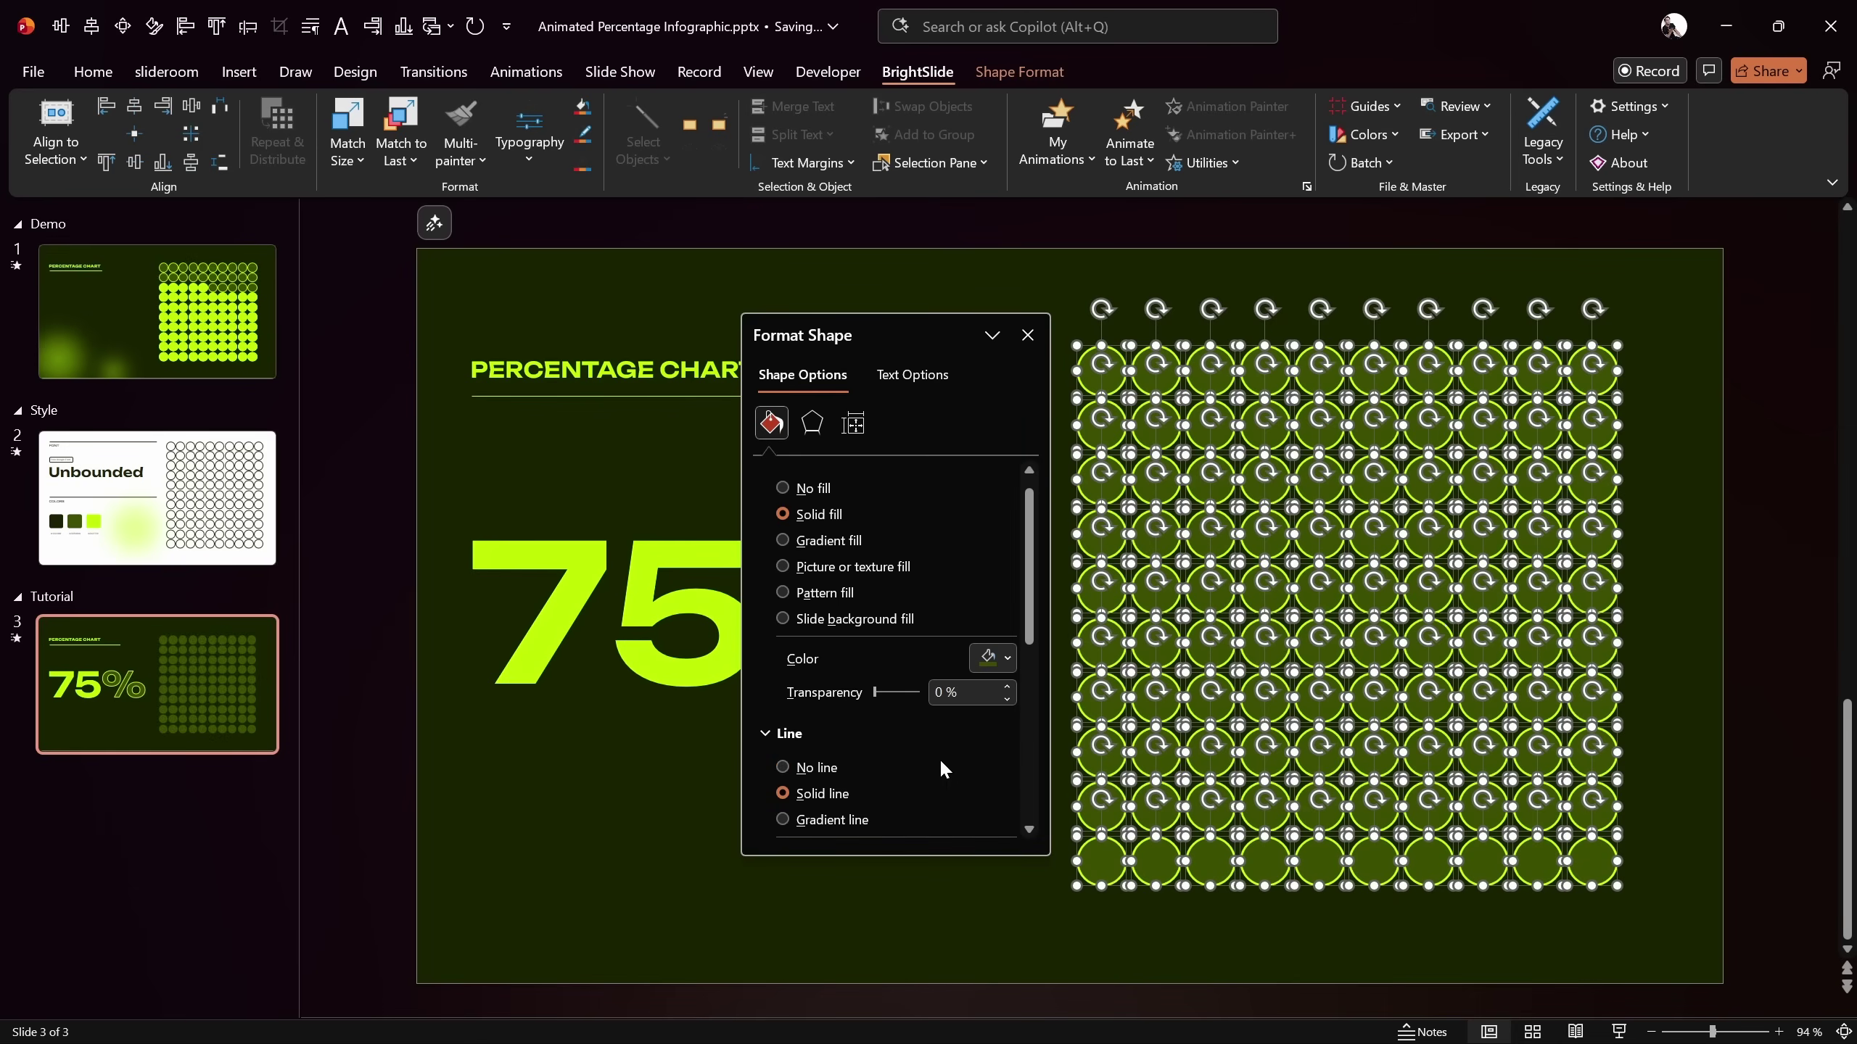
pyautogui.scroll(-5, 950, 695)
pyautogui.click(1000, 611)
pyautogui.click(1009, 517)
pyautogui.write(',')
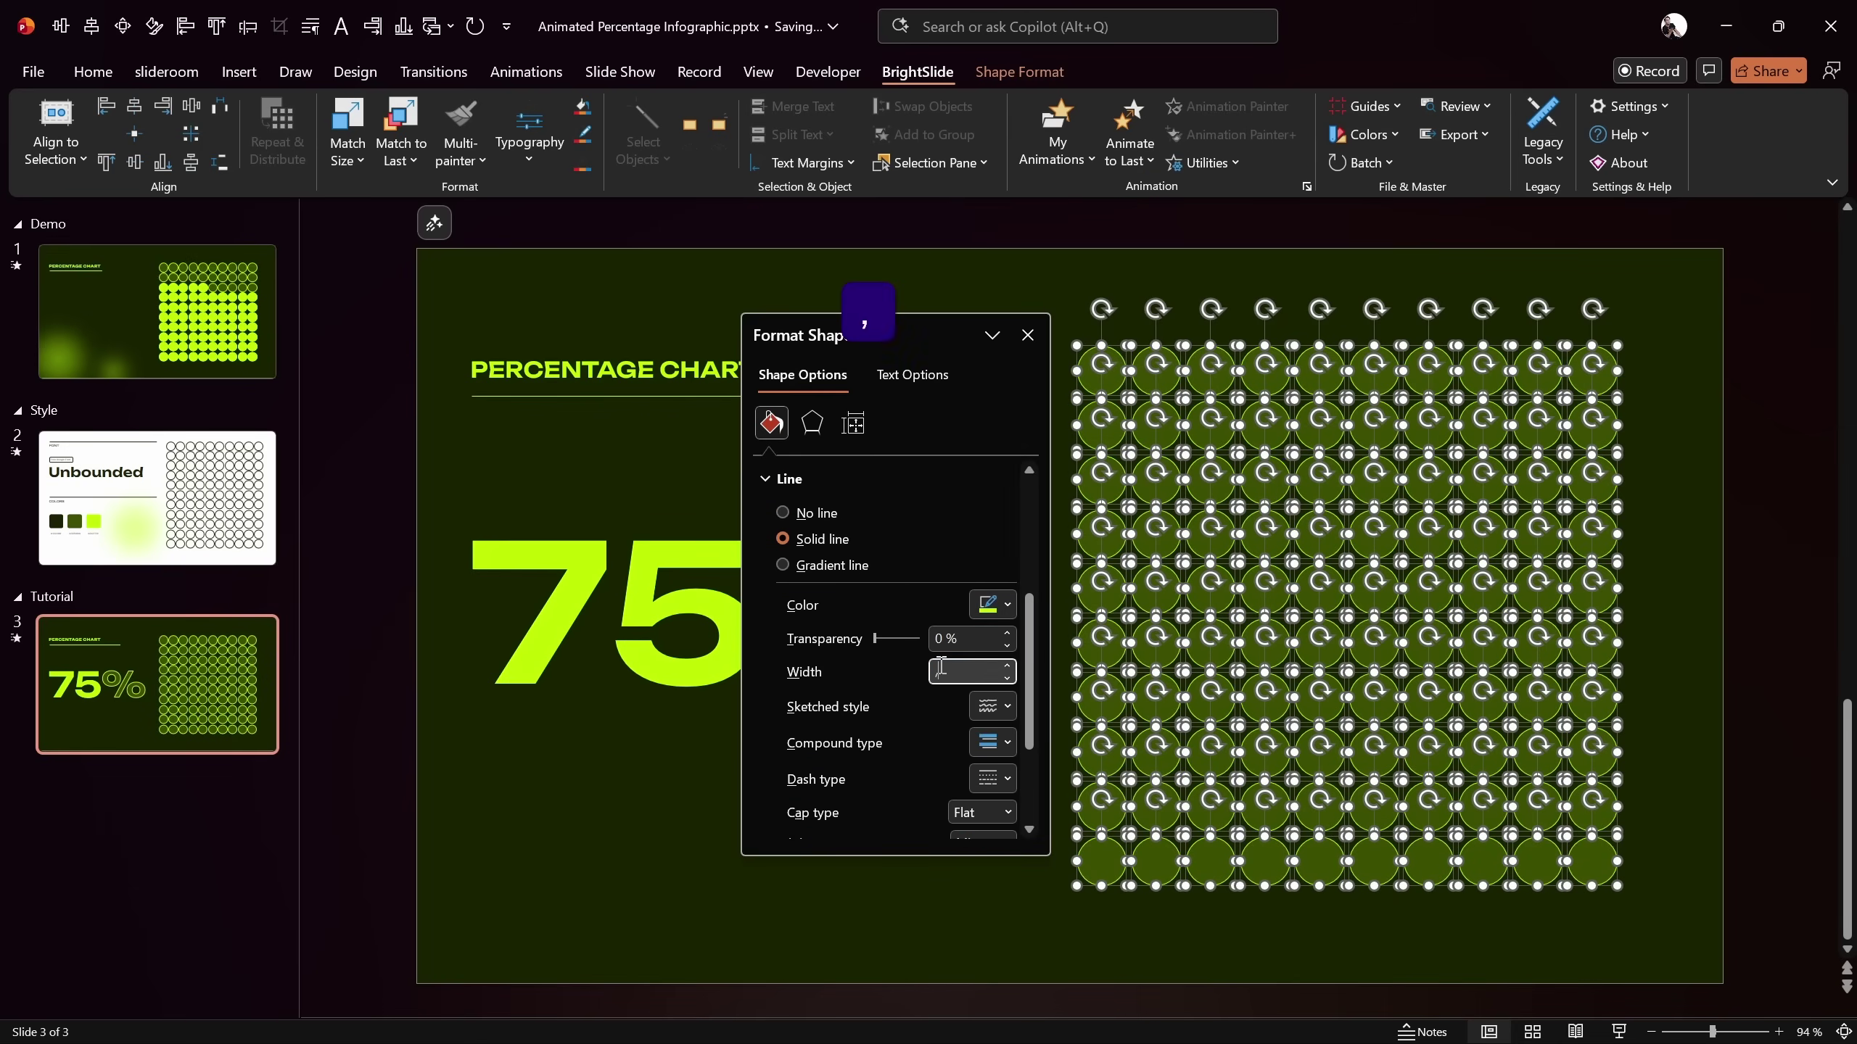
pyautogui.write('5')
pyautogui.click(1027, 335)
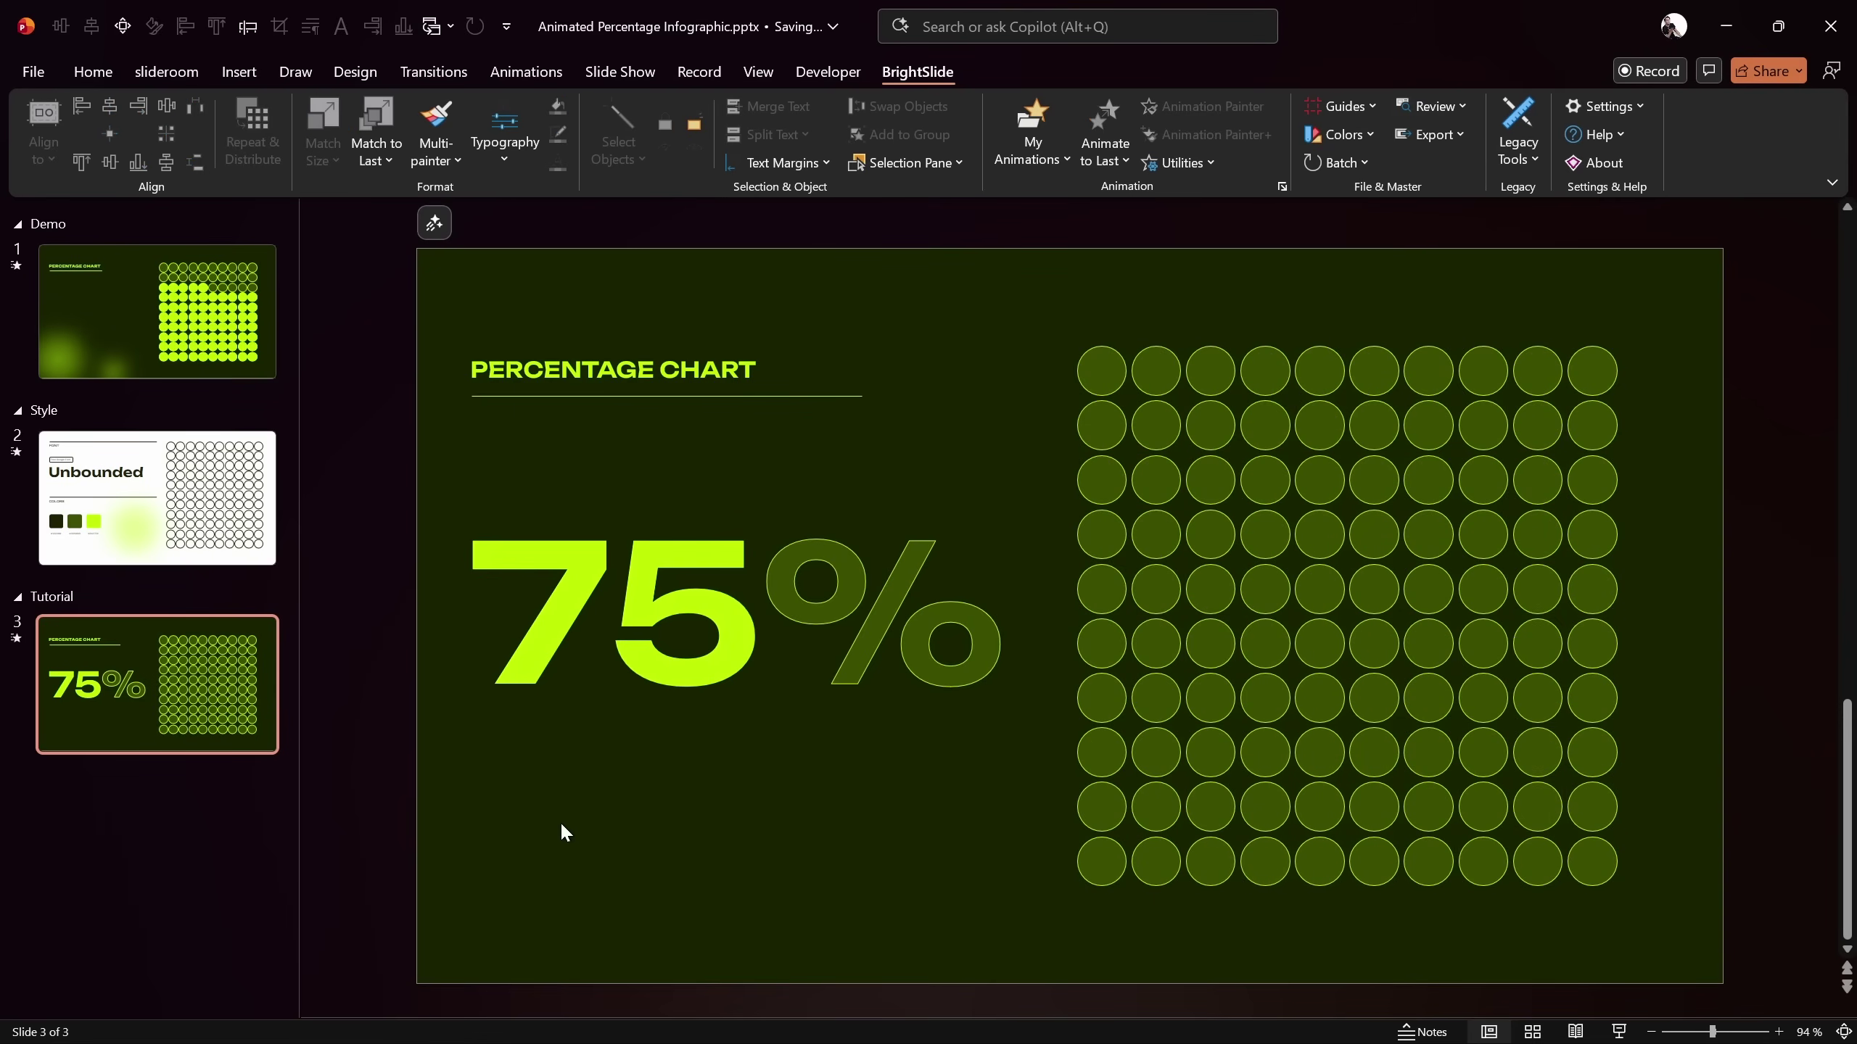
# Draw a circle of about 9.77 cm and place it below the 75% text, extending past the slide's lower edge
pyautogui.click(238, 71)
pyautogui.click(509, 132)
pyautogui.click(592, 221)
pyautogui.moveTo(583, 702); pyautogui.dragTo(961, 954)
pyautogui.moveTo(854, 887); pyautogui.dragTo(775, 850)
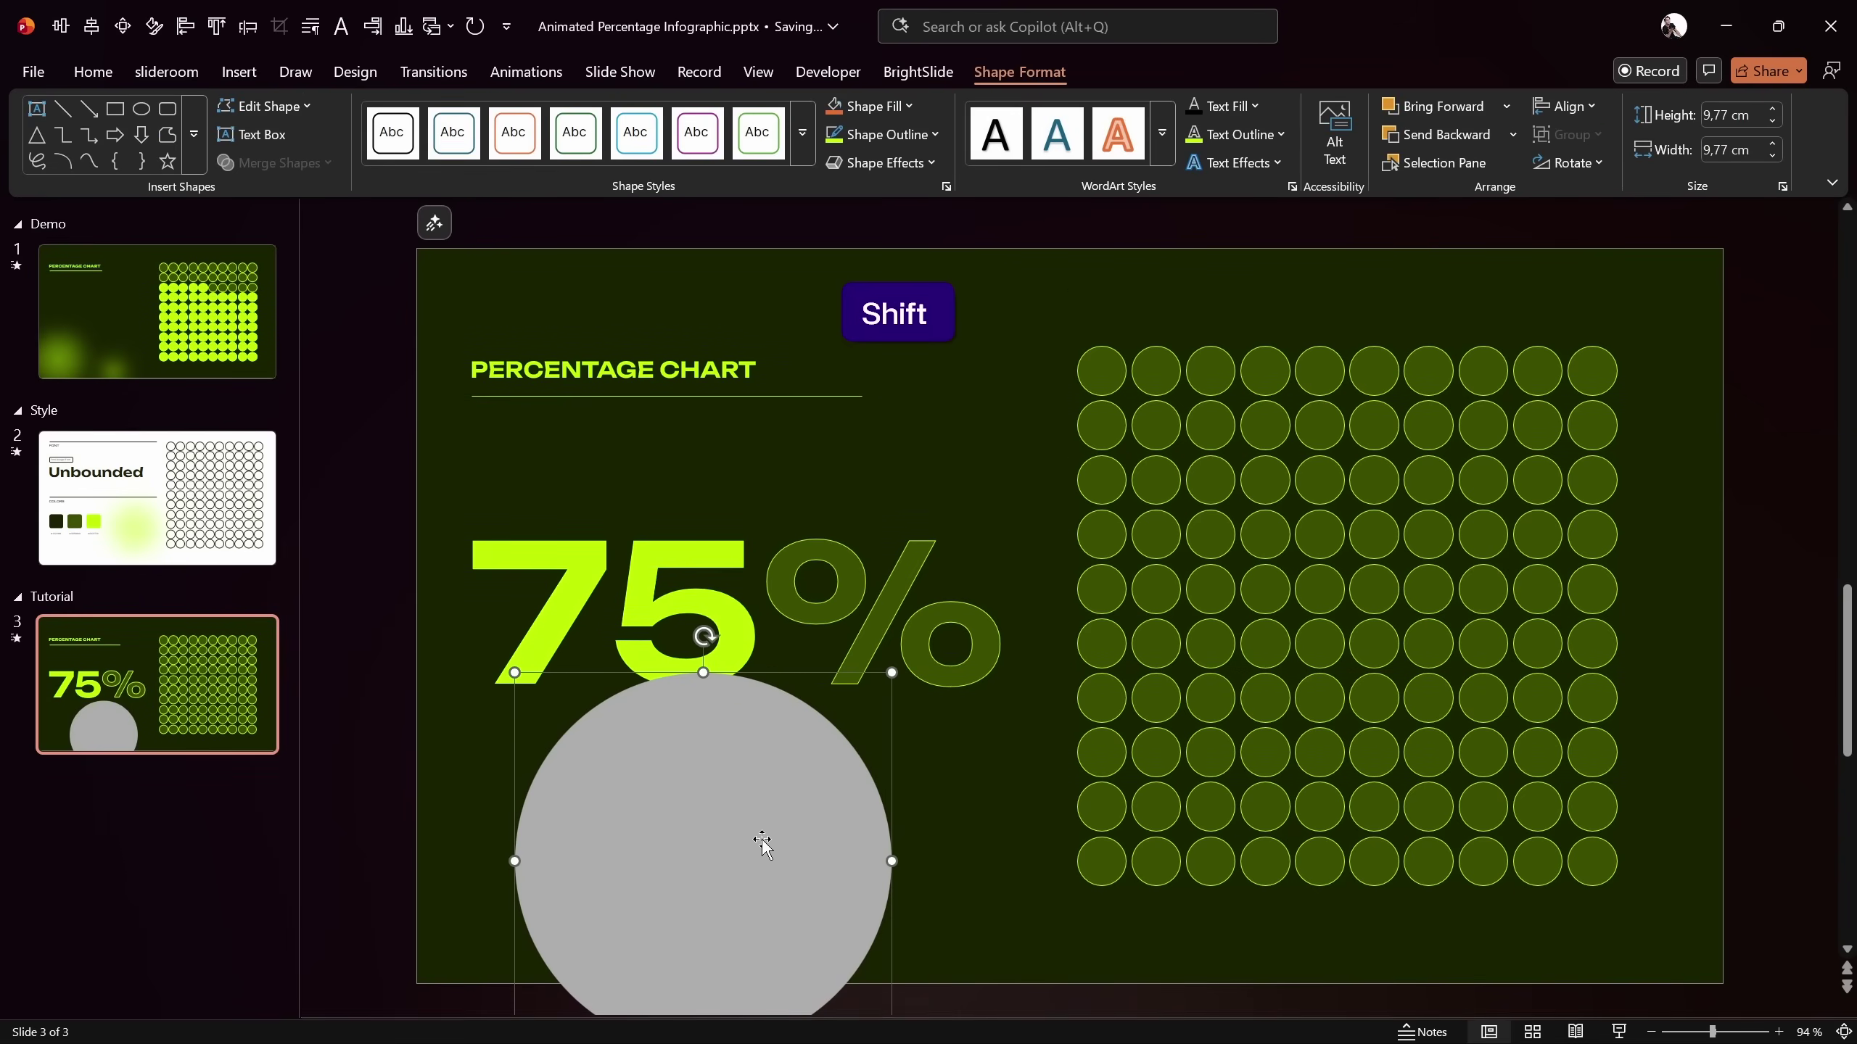
# Fill the new circle with lime green and remove its outline
pyautogui.click(932, 133)
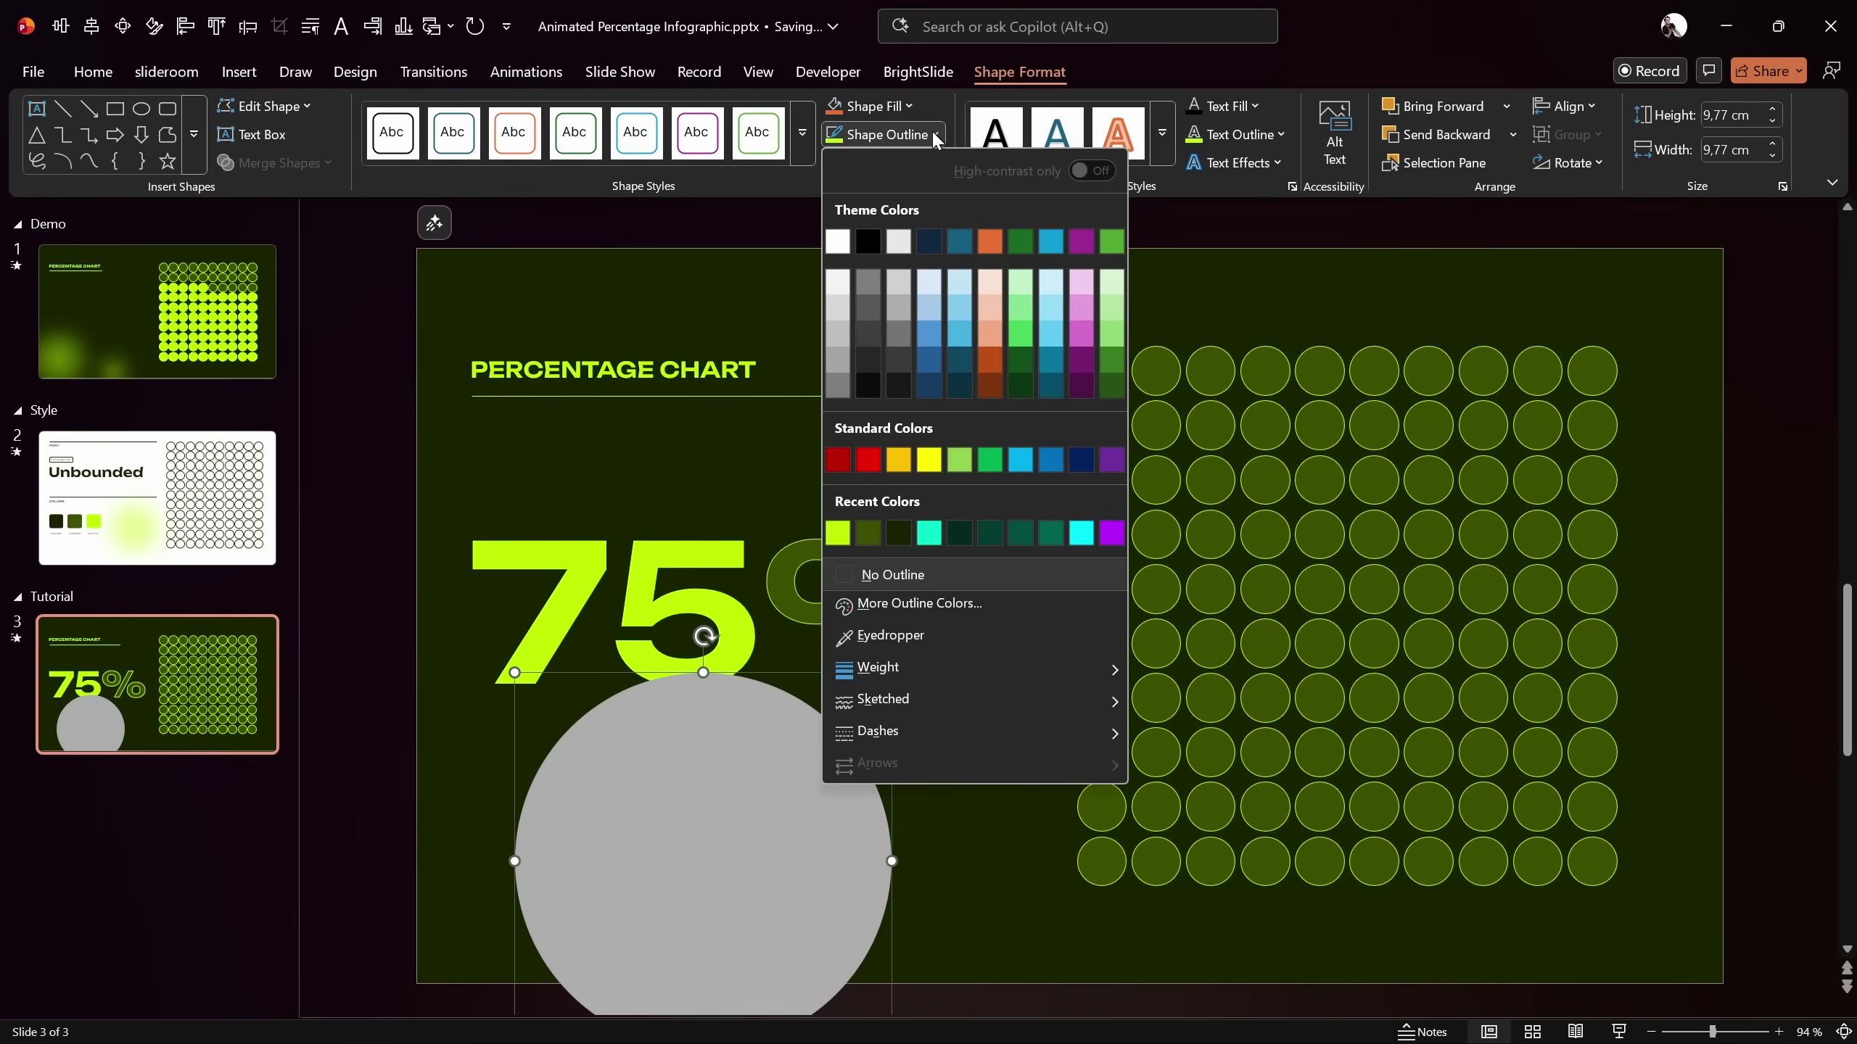
pyautogui.click(907, 106)
pyautogui.click(838, 505)
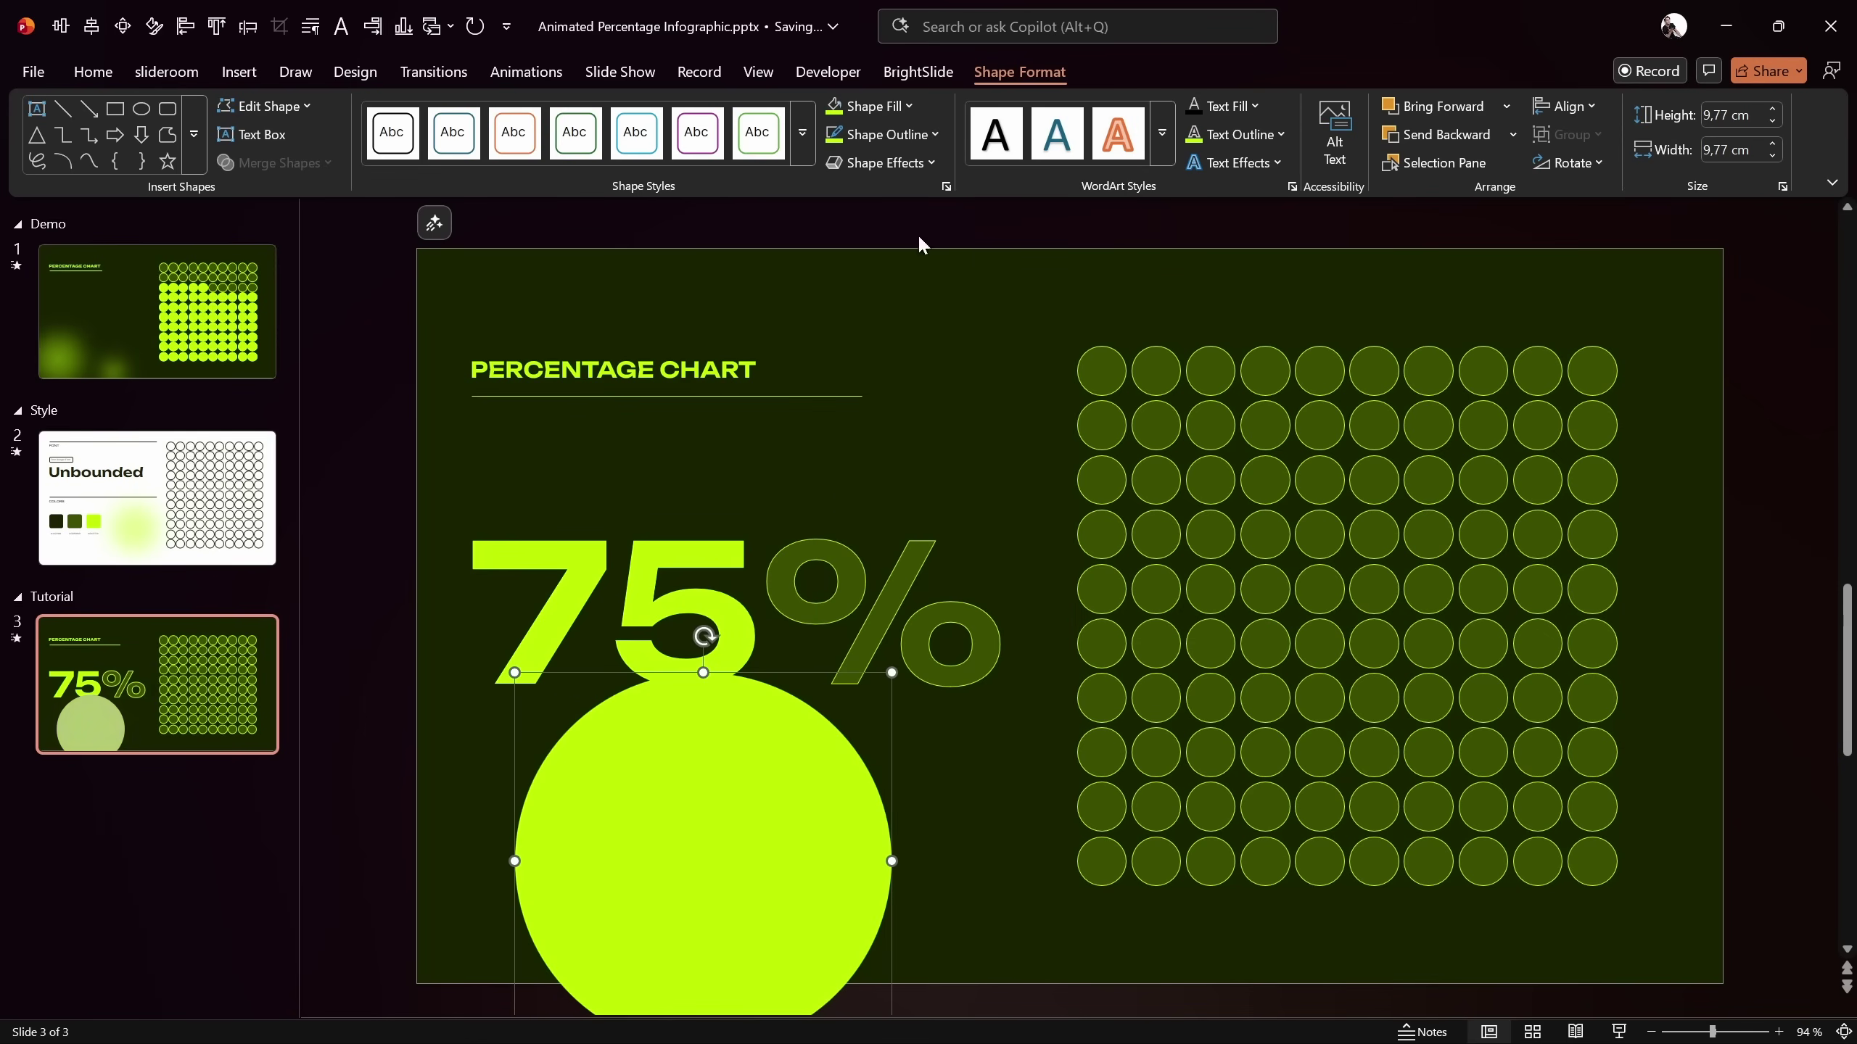
pyautogui.click(919, 135)
pyautogui.click(888, 575)
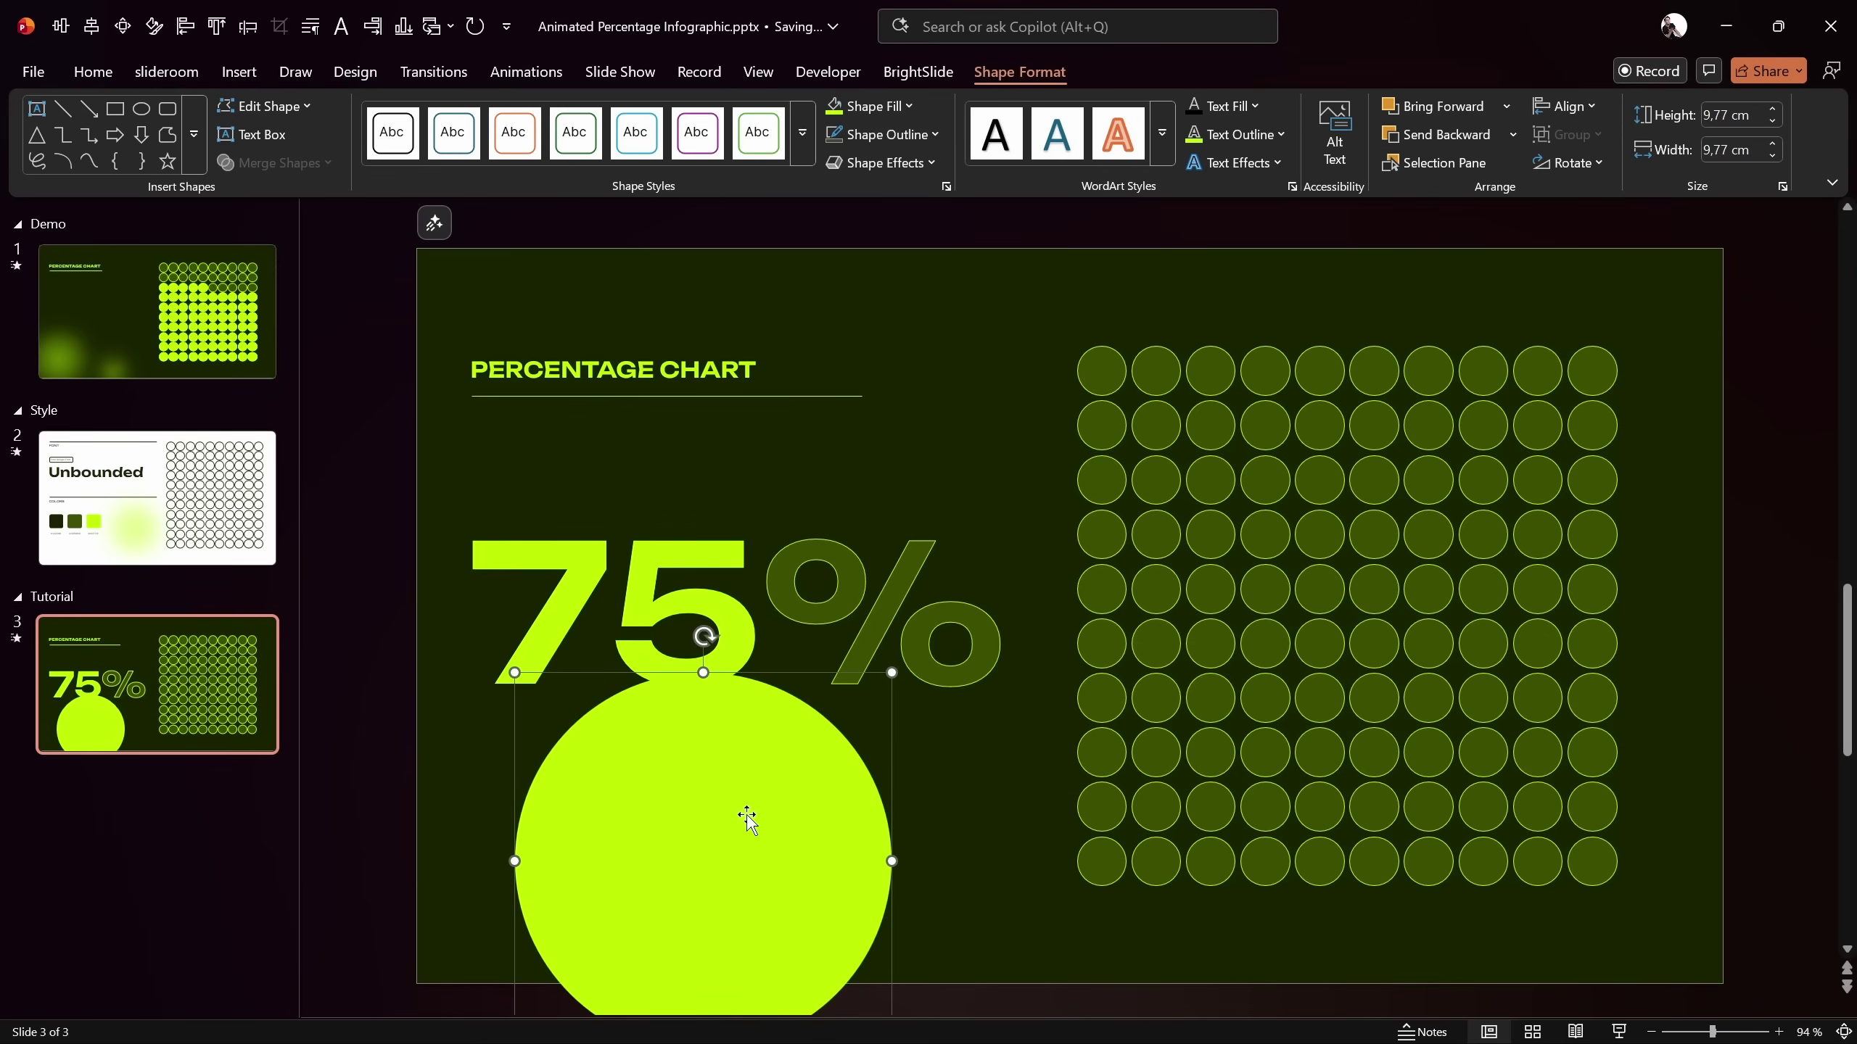
# Give the new circle a gradient fill of two lime-green stops, with the end stop 100% transparent
pyautogui.rightClick(745, 821)
pyautogui.click(841, 923)
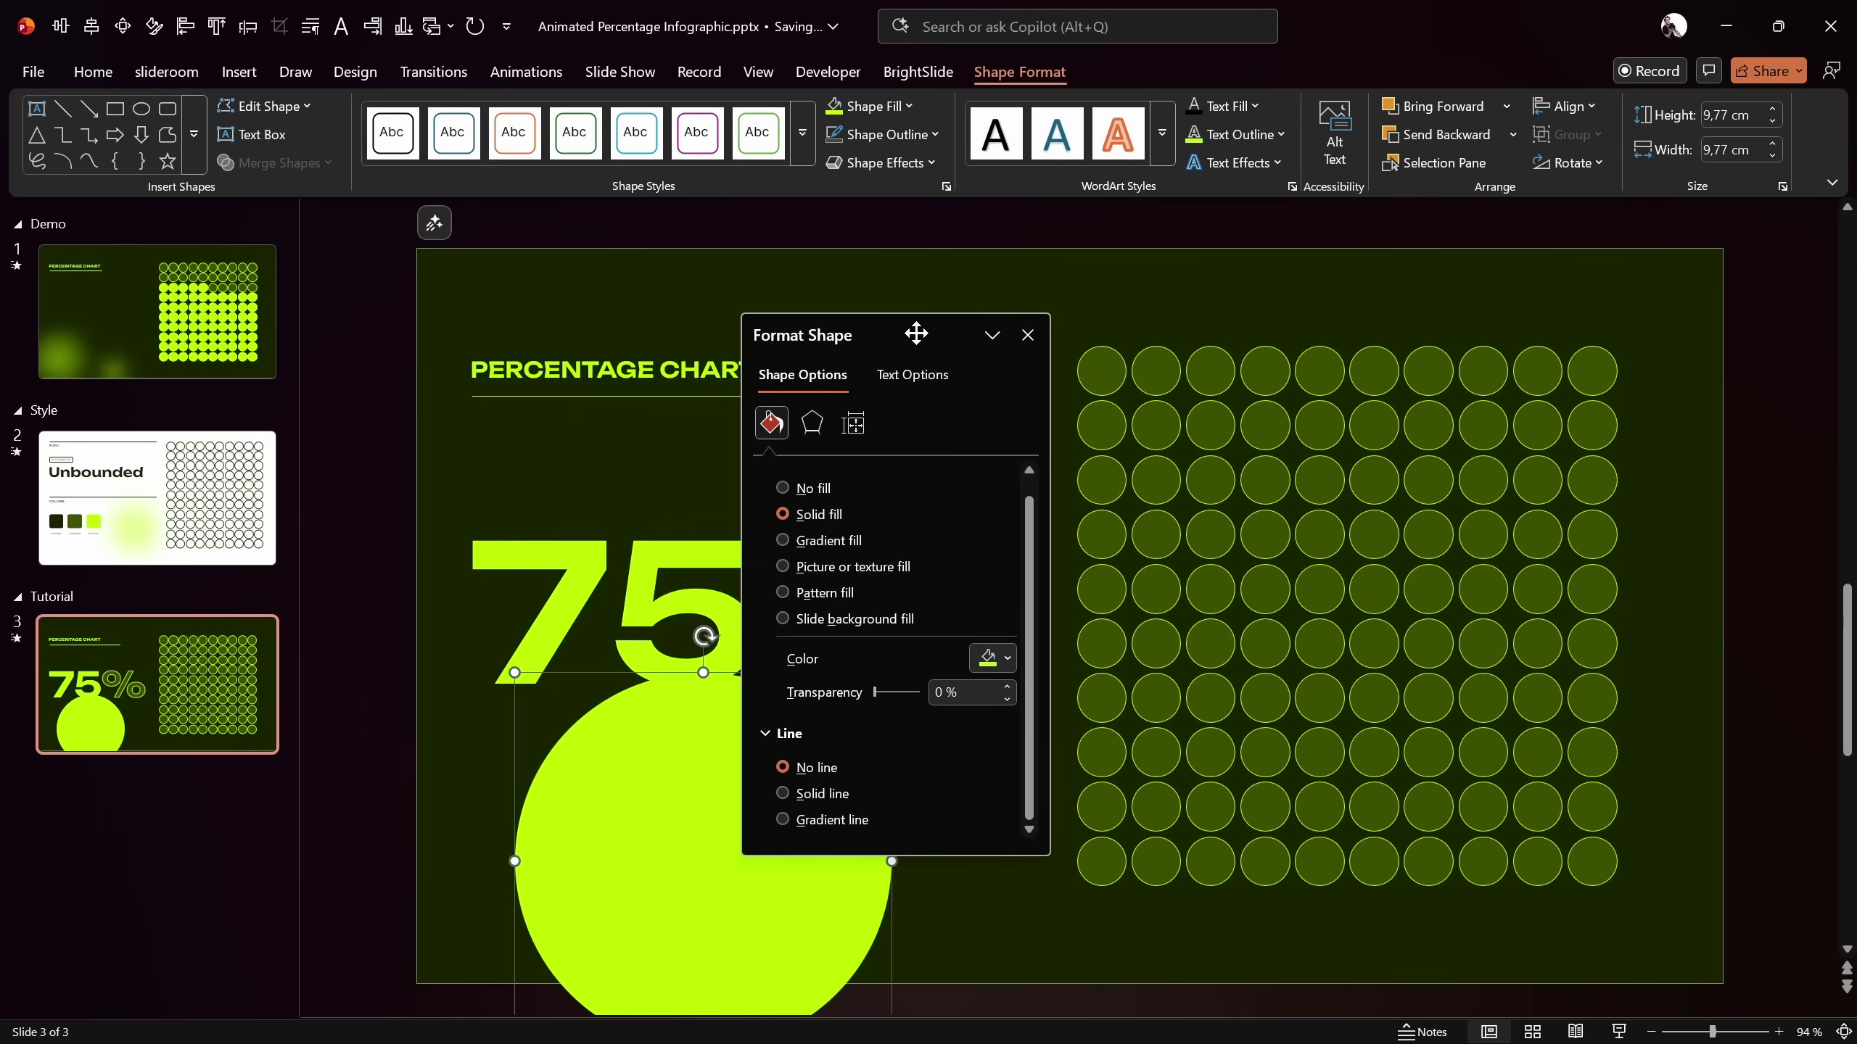
pyautogui.moveTo(915, 334); pyautogui.dragTo(1118, 319)
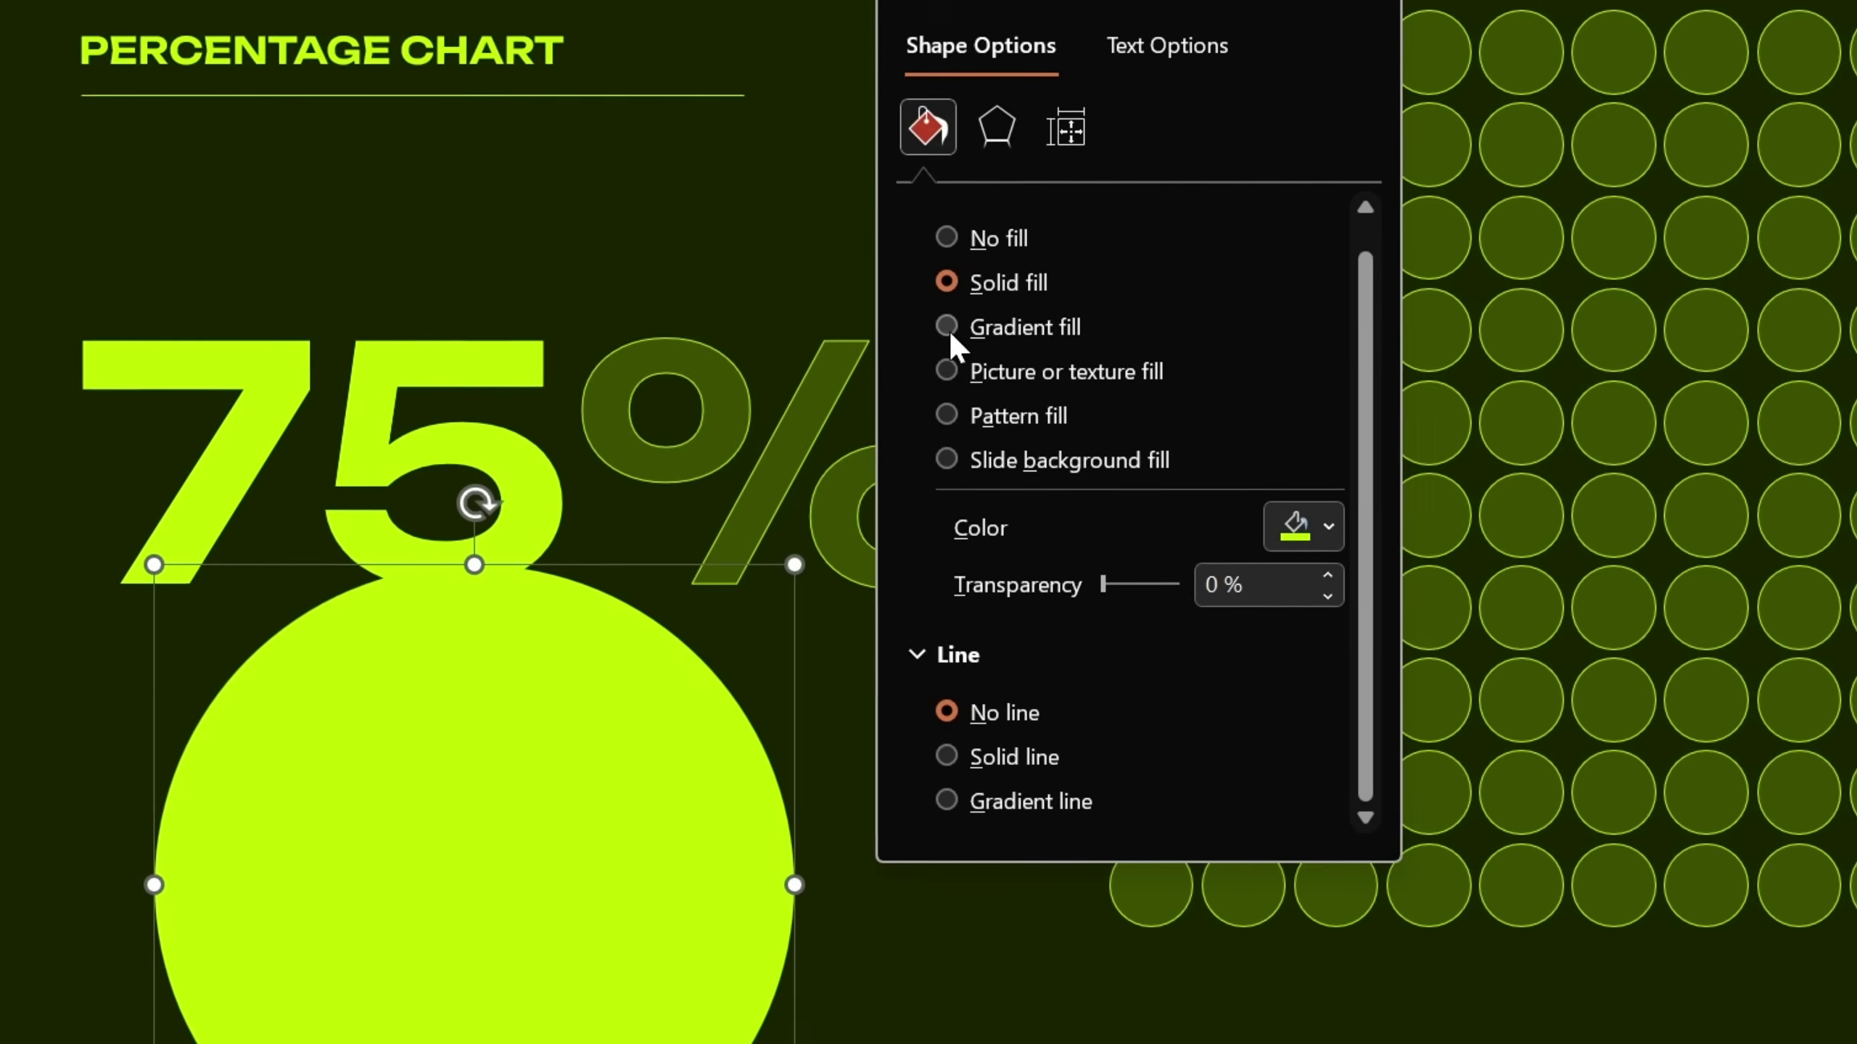
pyautogui.click(984, 525)
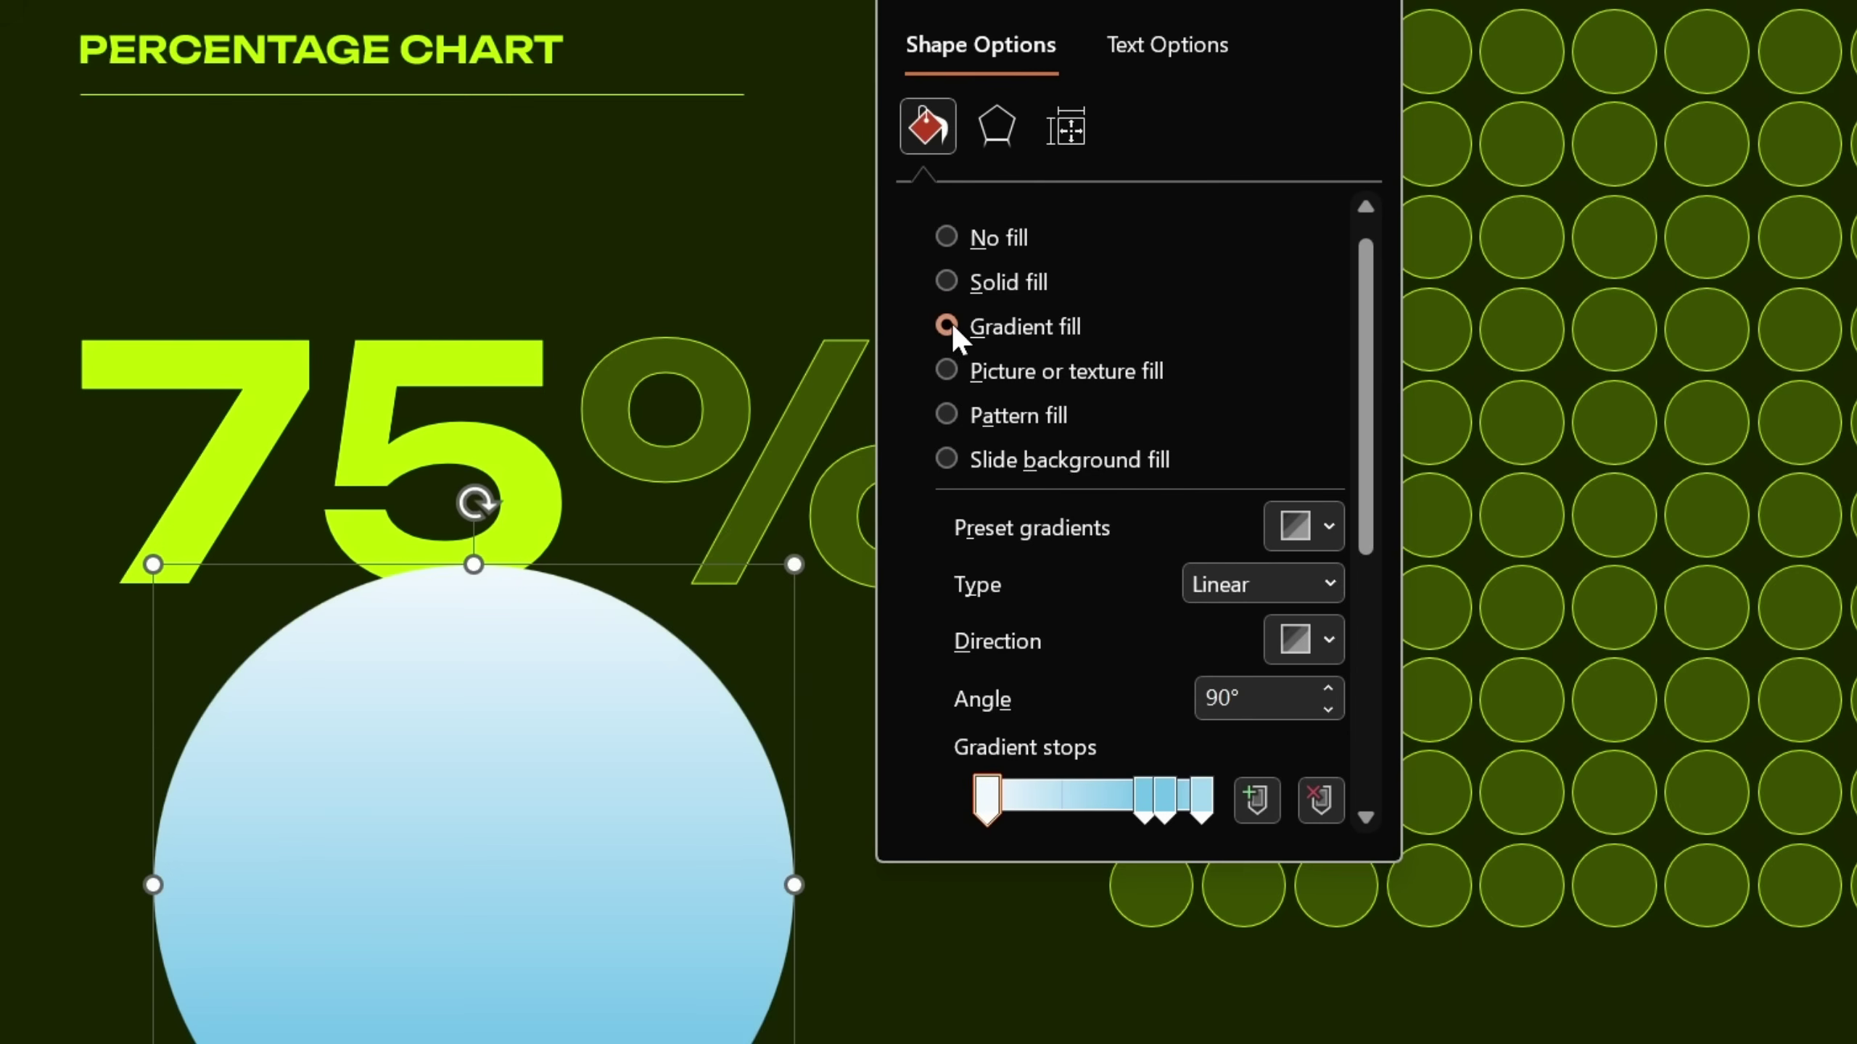
pyautogui.moveTo(1146, 839); pyautogui.dragTo(1162, 852)
pyautogui.click(985, 803)
pyautogui.scroll(-2, 1371, 545)
pyautogui.click(1290, 601)
pyautogui.click(1201, 702)
pyautogui.click(1326, 767)
pyautogui.click(1291, 601)
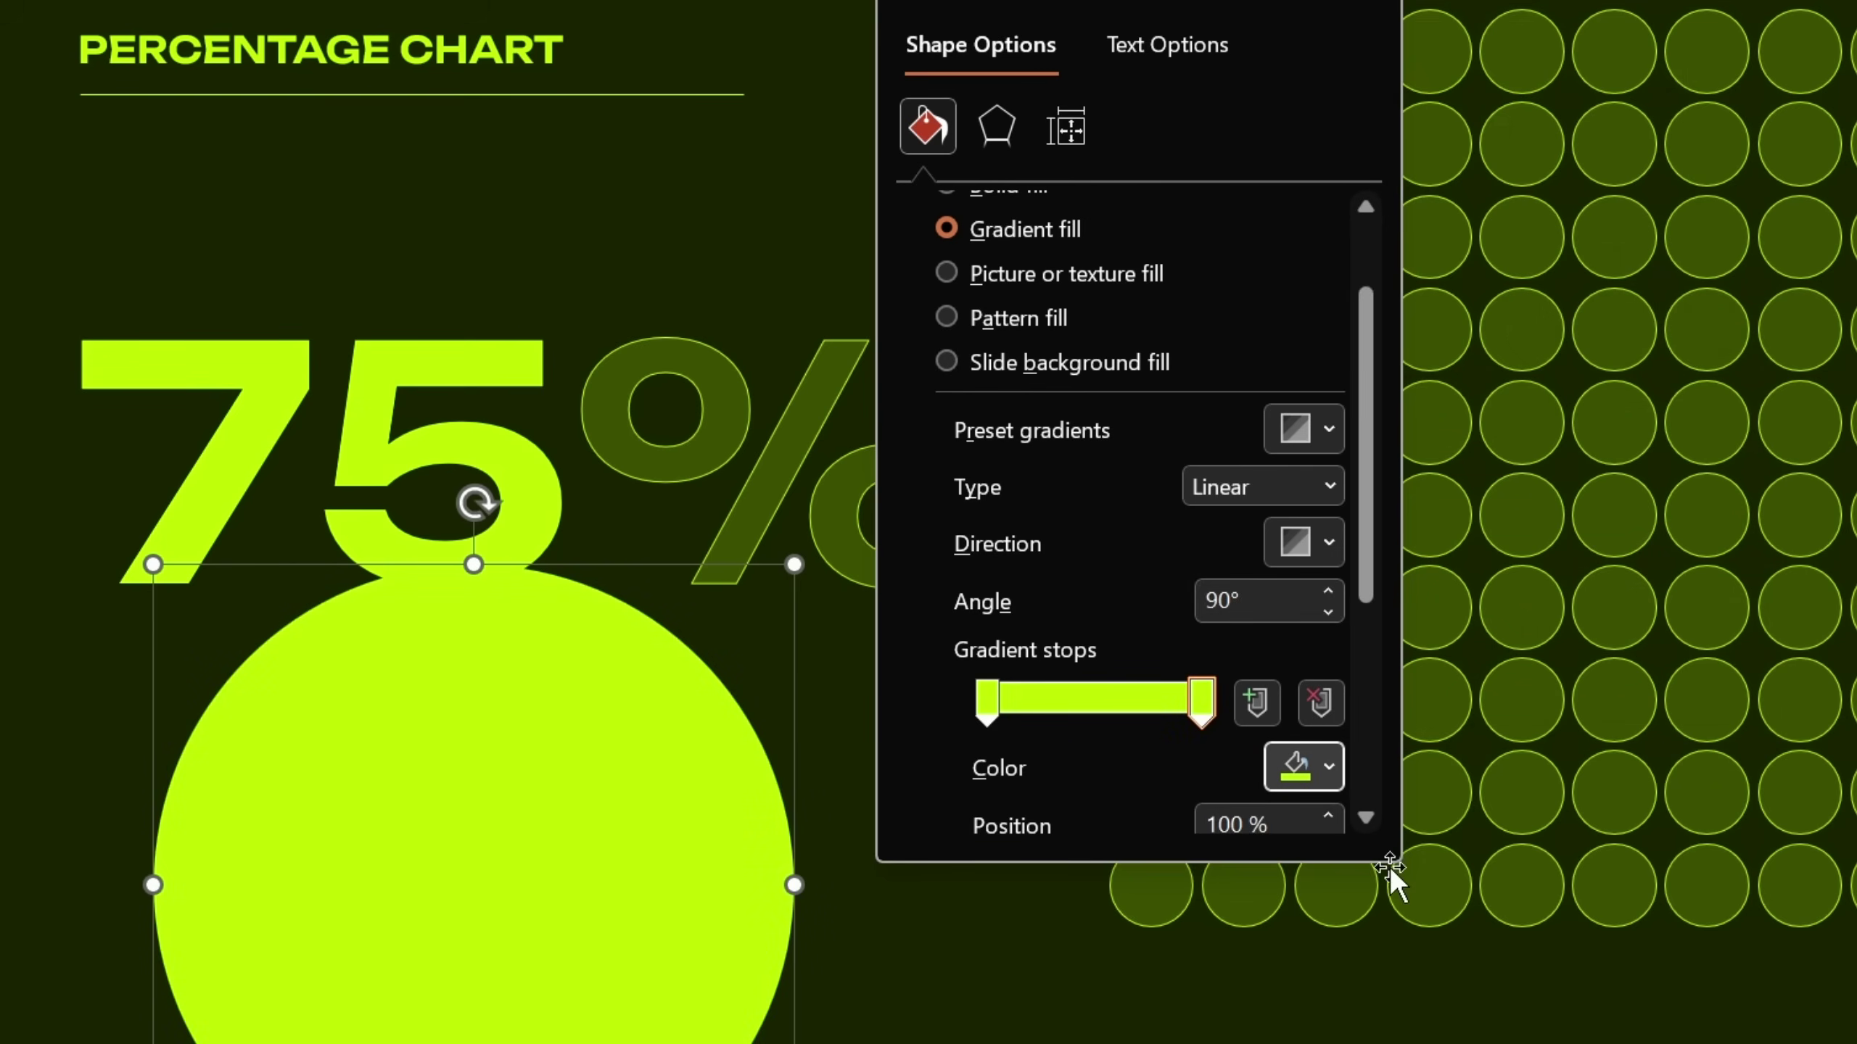
pyautogui.moveTo(1355, 862); pyautogui.dragTo(1358, 979)
pyautogui.moveTo(1122, 879); pyautogui.dragTo(1235, 892)
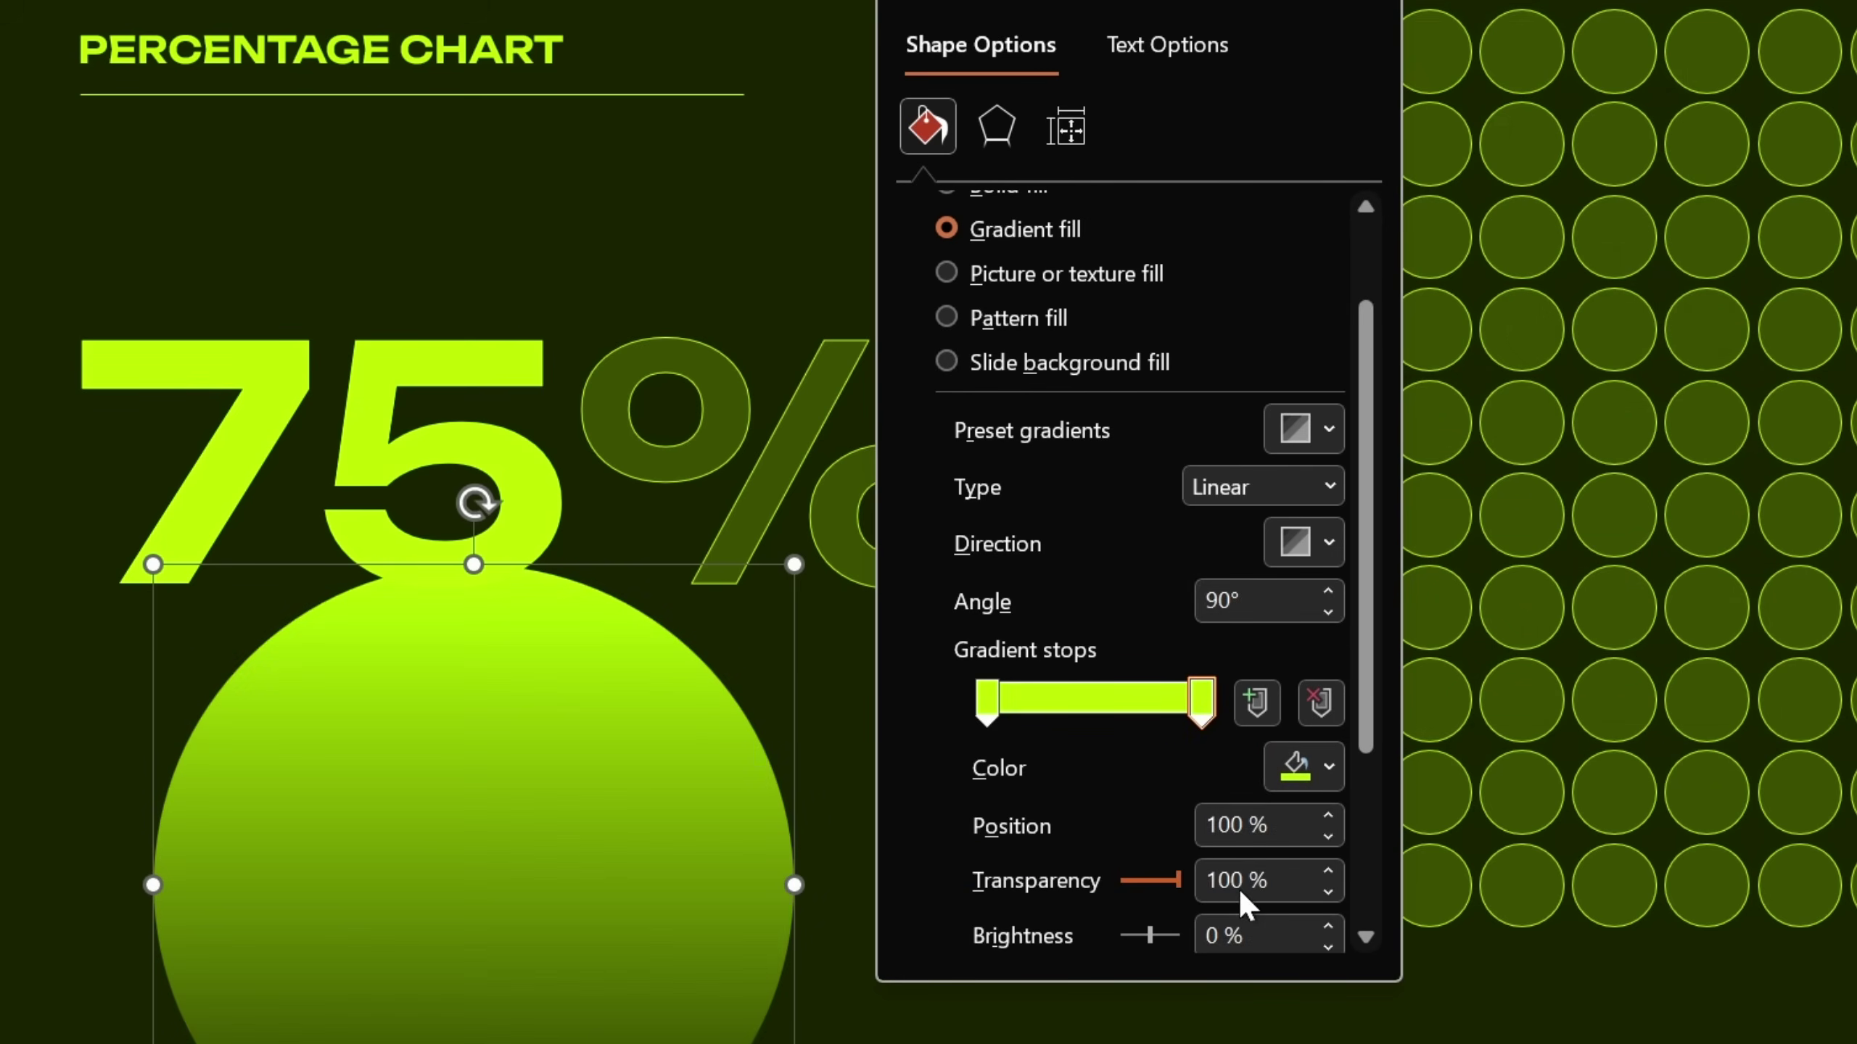
# Make the circle's gradient radial from the center and set the first stop's transparency to 31%
pyautogui.click(1320, 560)
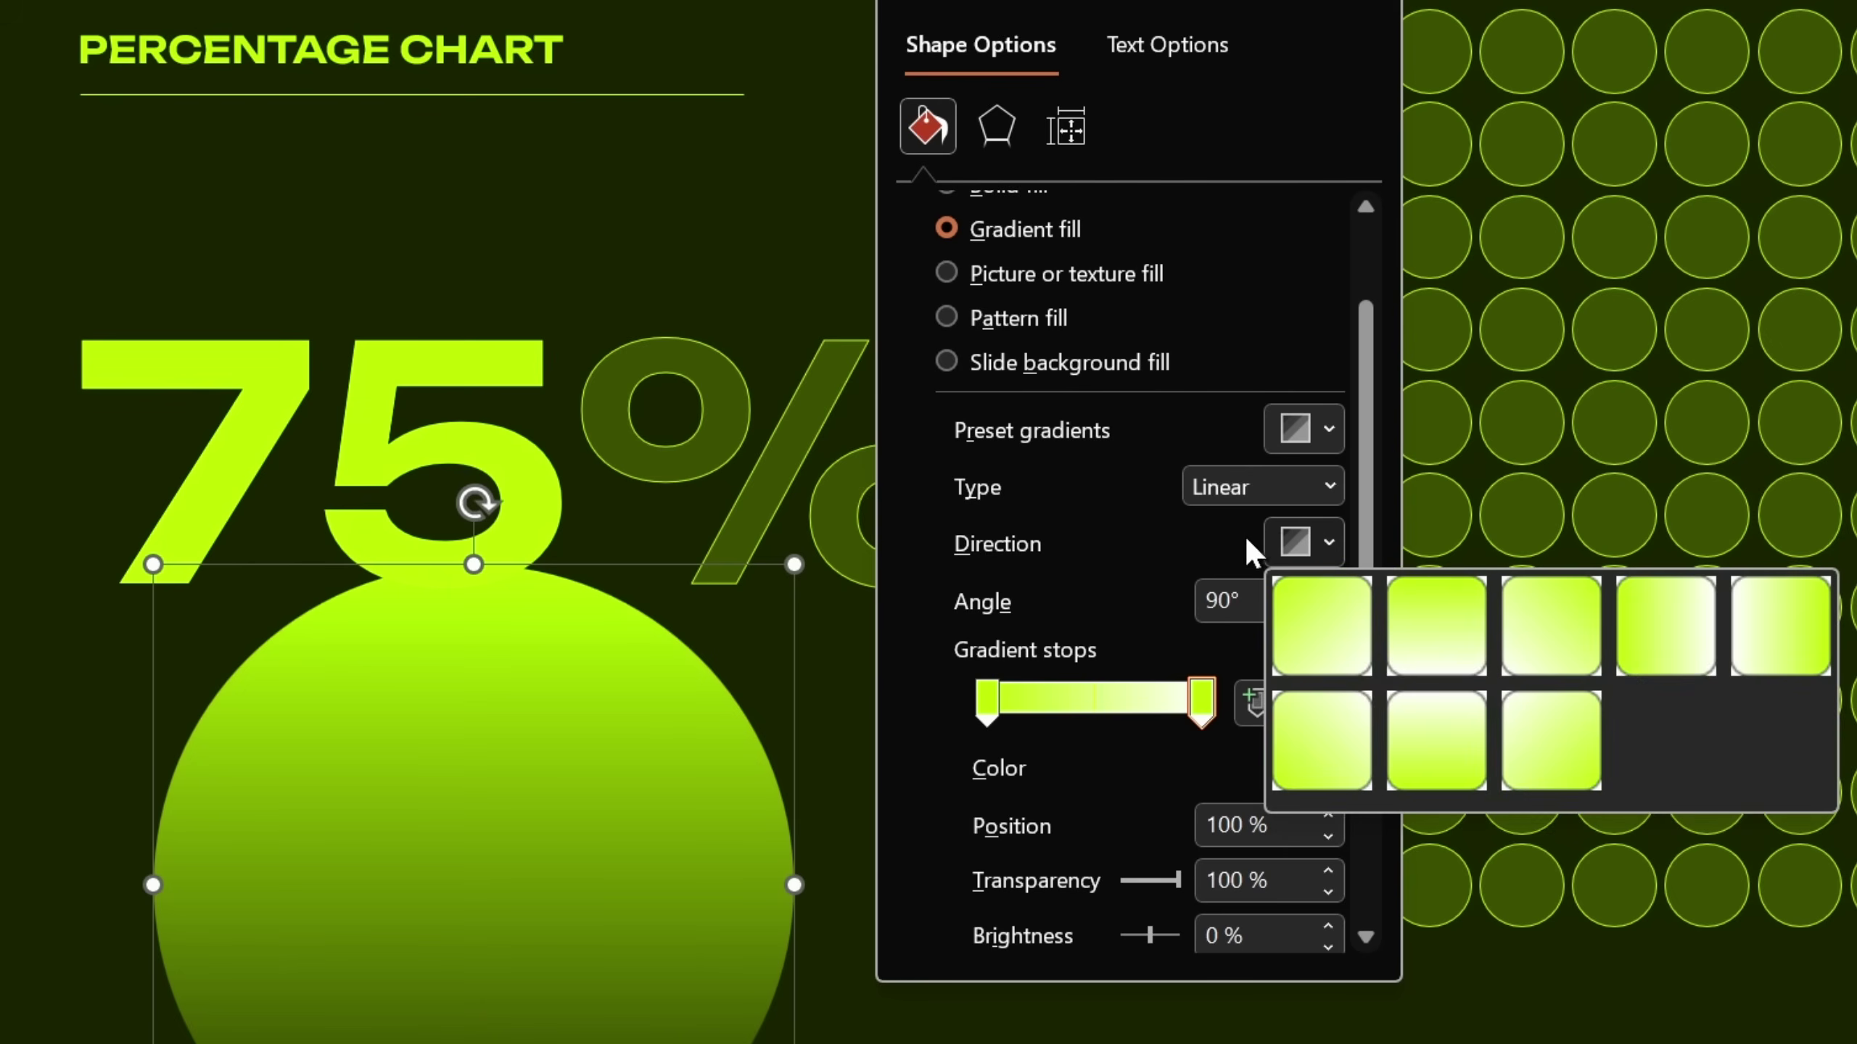
pyautogui.click(1243, 488)
pyautogui.click(1249, 560)
pyautogui.click(1308, 551)
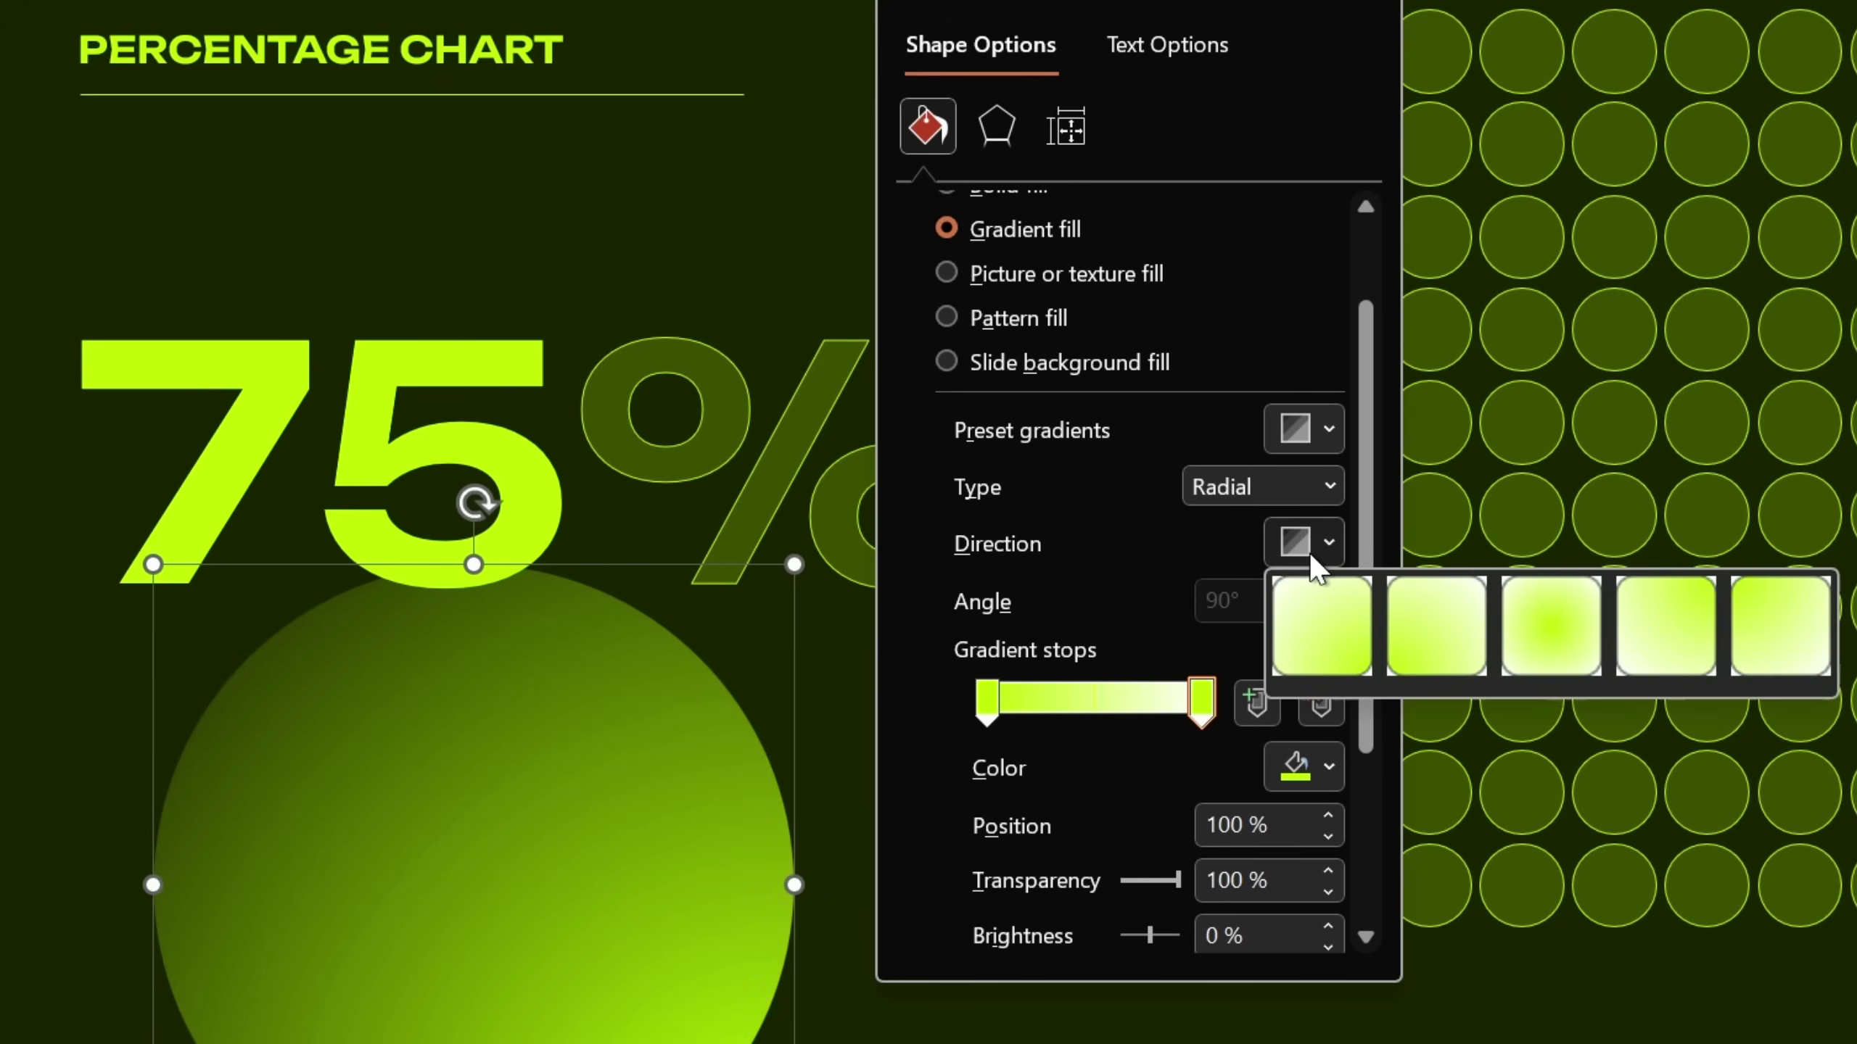
pyautogui.click(1553, 620)
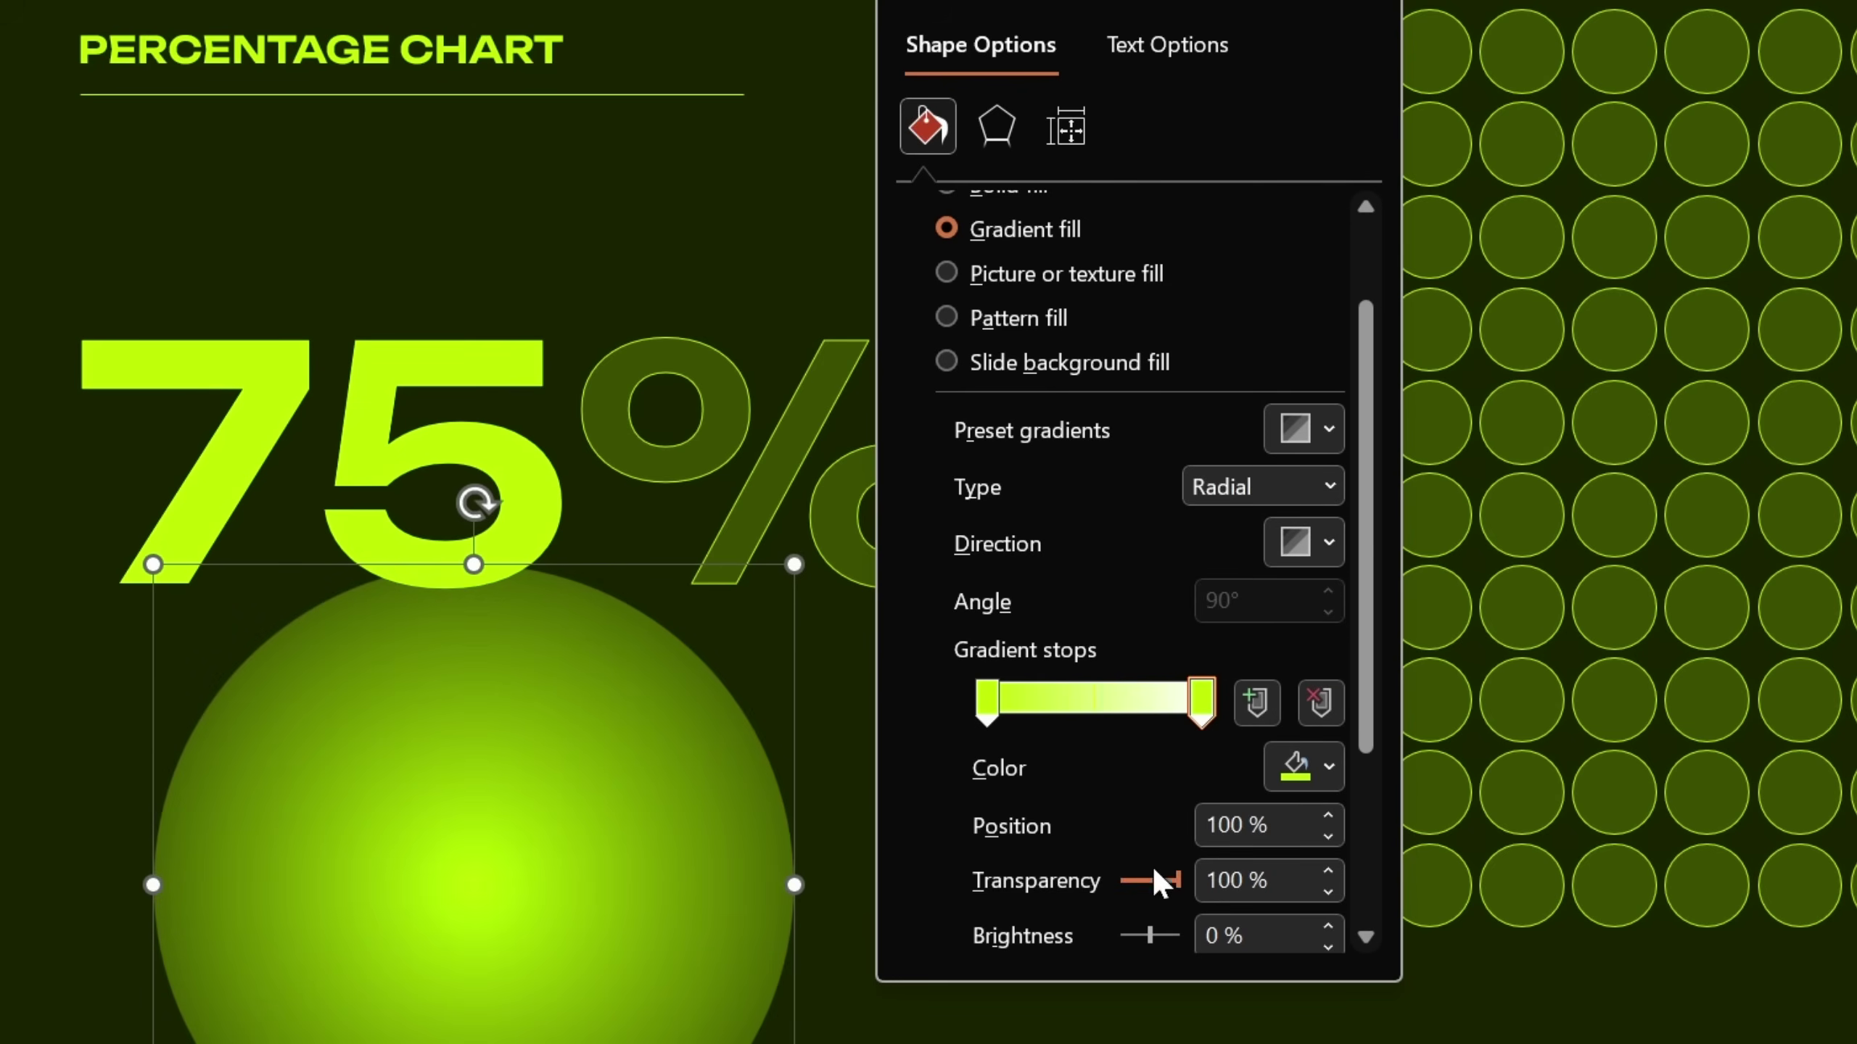
pyautogui.click(985, 711)
pyautogui.moveTo(1119, 880); pyautogui.dragTo(1134, 885)
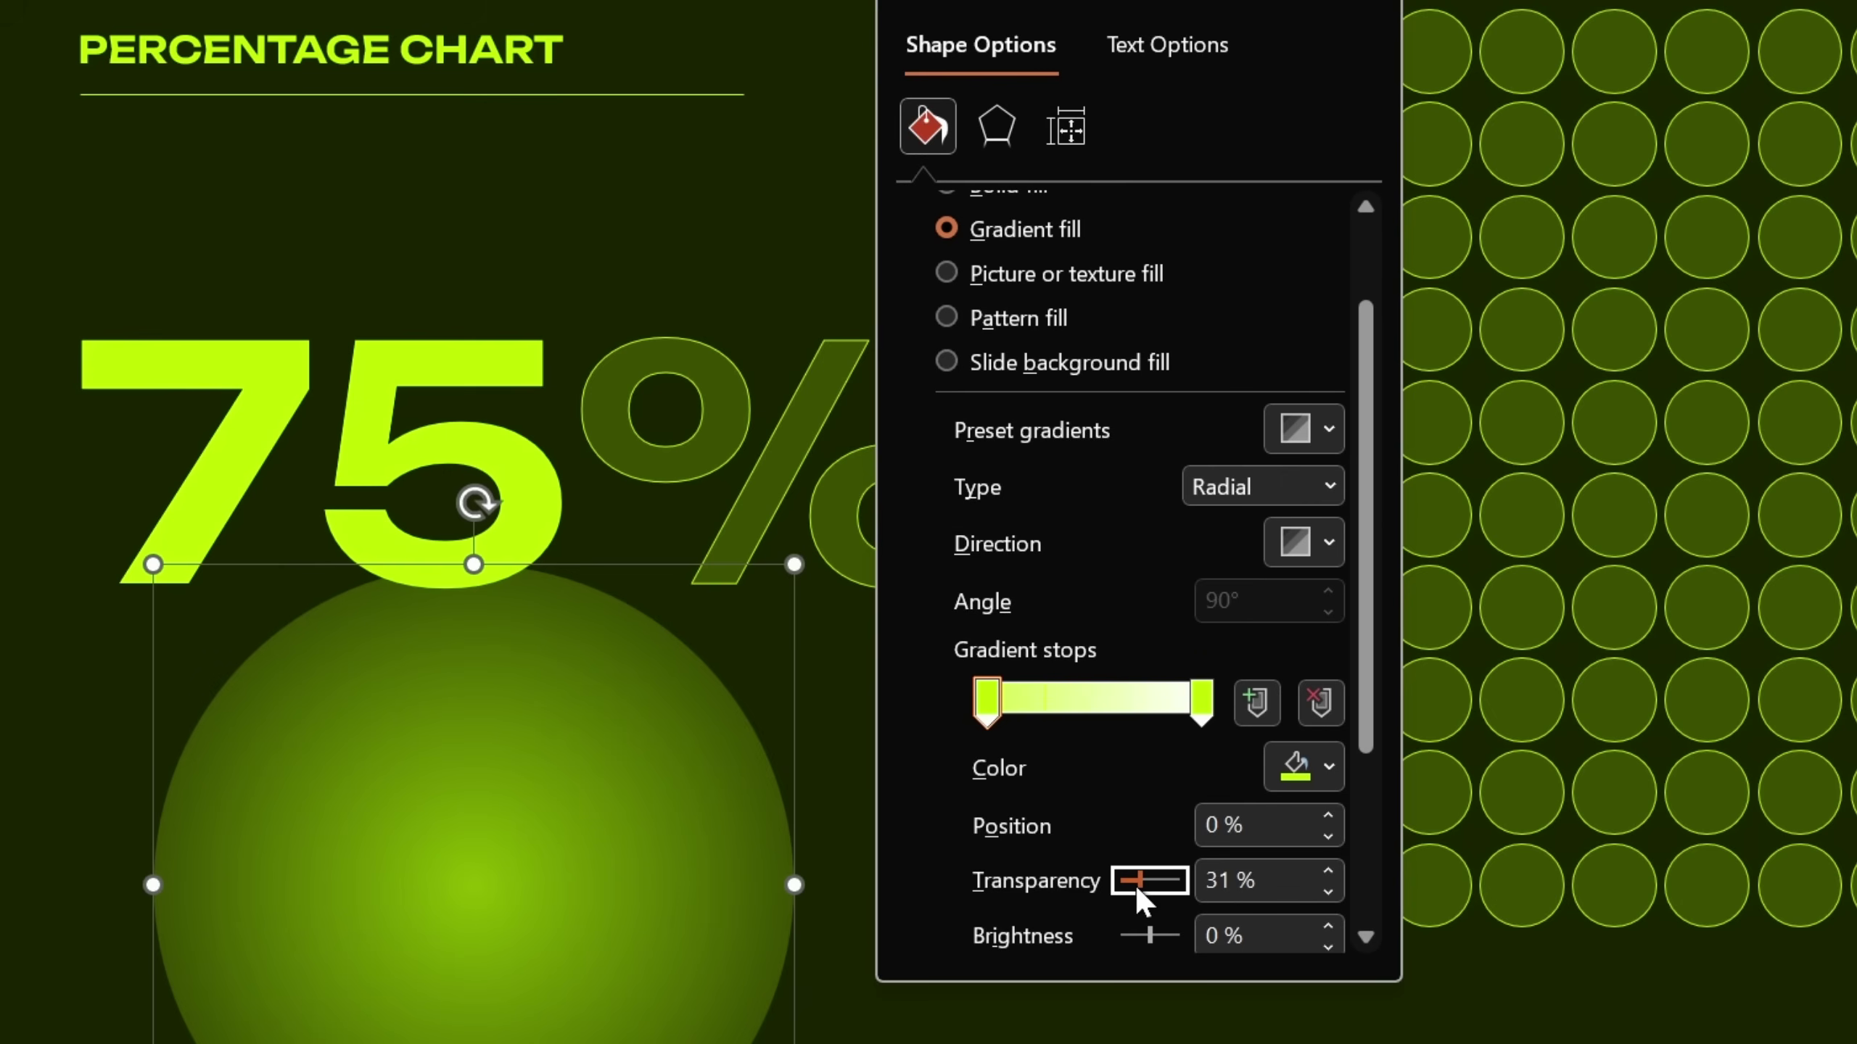
# Set the transparency of the circle's first gradient stop to 40%
pyautogui.click(1325, 871)
pyautogui.click(1322, 871)
pyautogui.click(1322, 871)
pyautogui.click(1322, 871)
pyautogui.click(1323, 871)
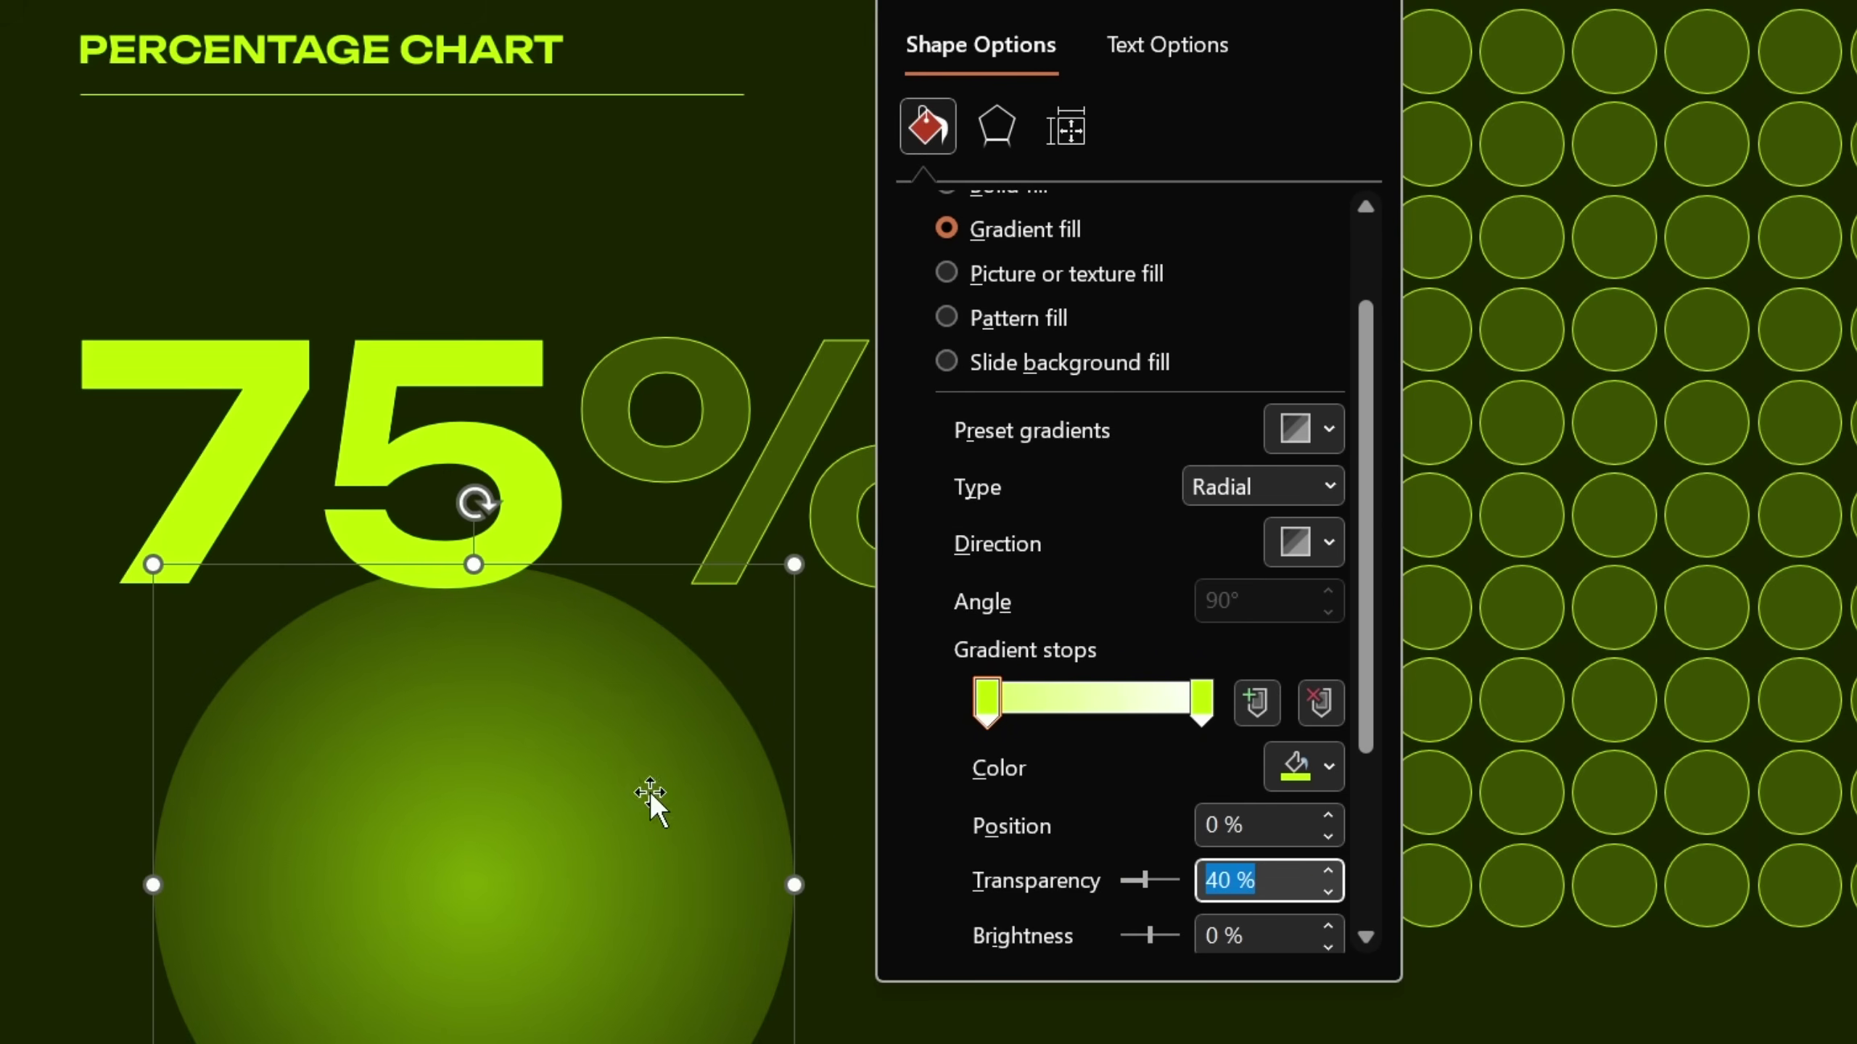
# Apply a large soft edge effect to the gradient circle so that it blurs into a glow
pyautogui.click(995, 132)
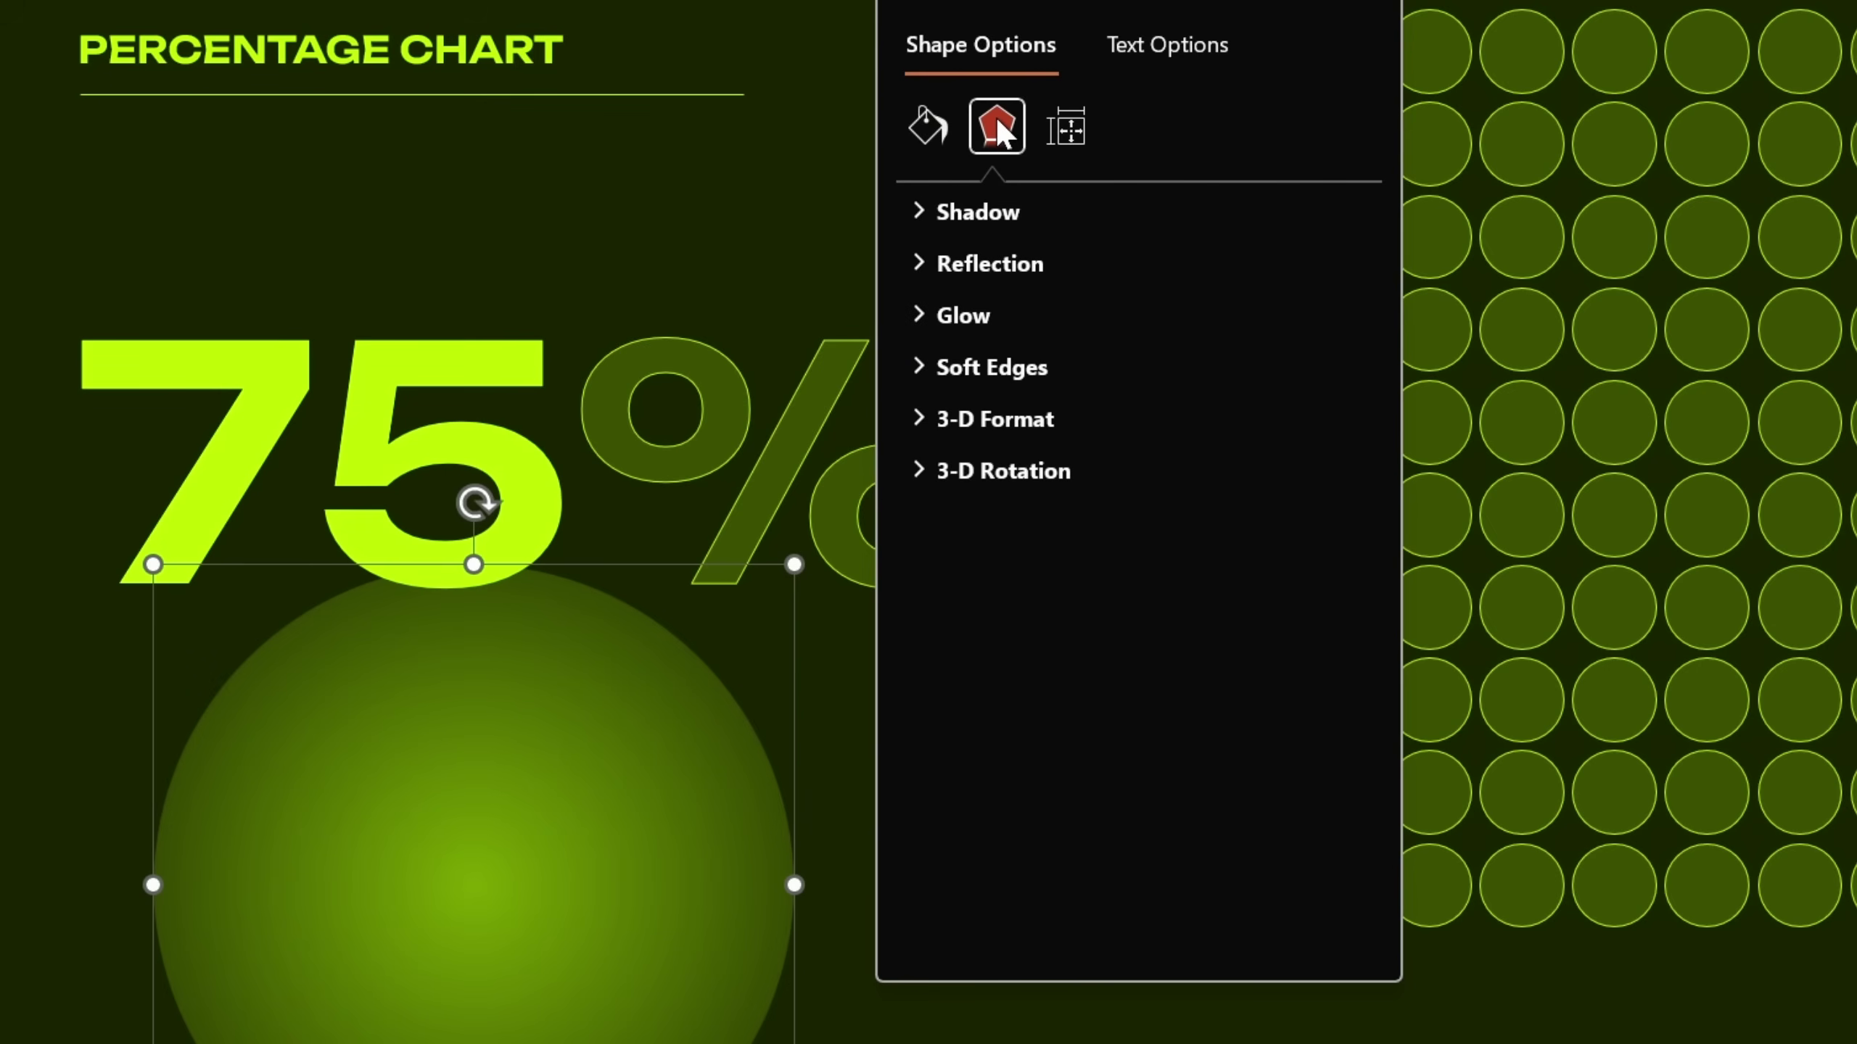
pyautogui.click(921, 370)
pyautogui.moveTo(997, 483); pyautogui.dragTo(1201, 489)
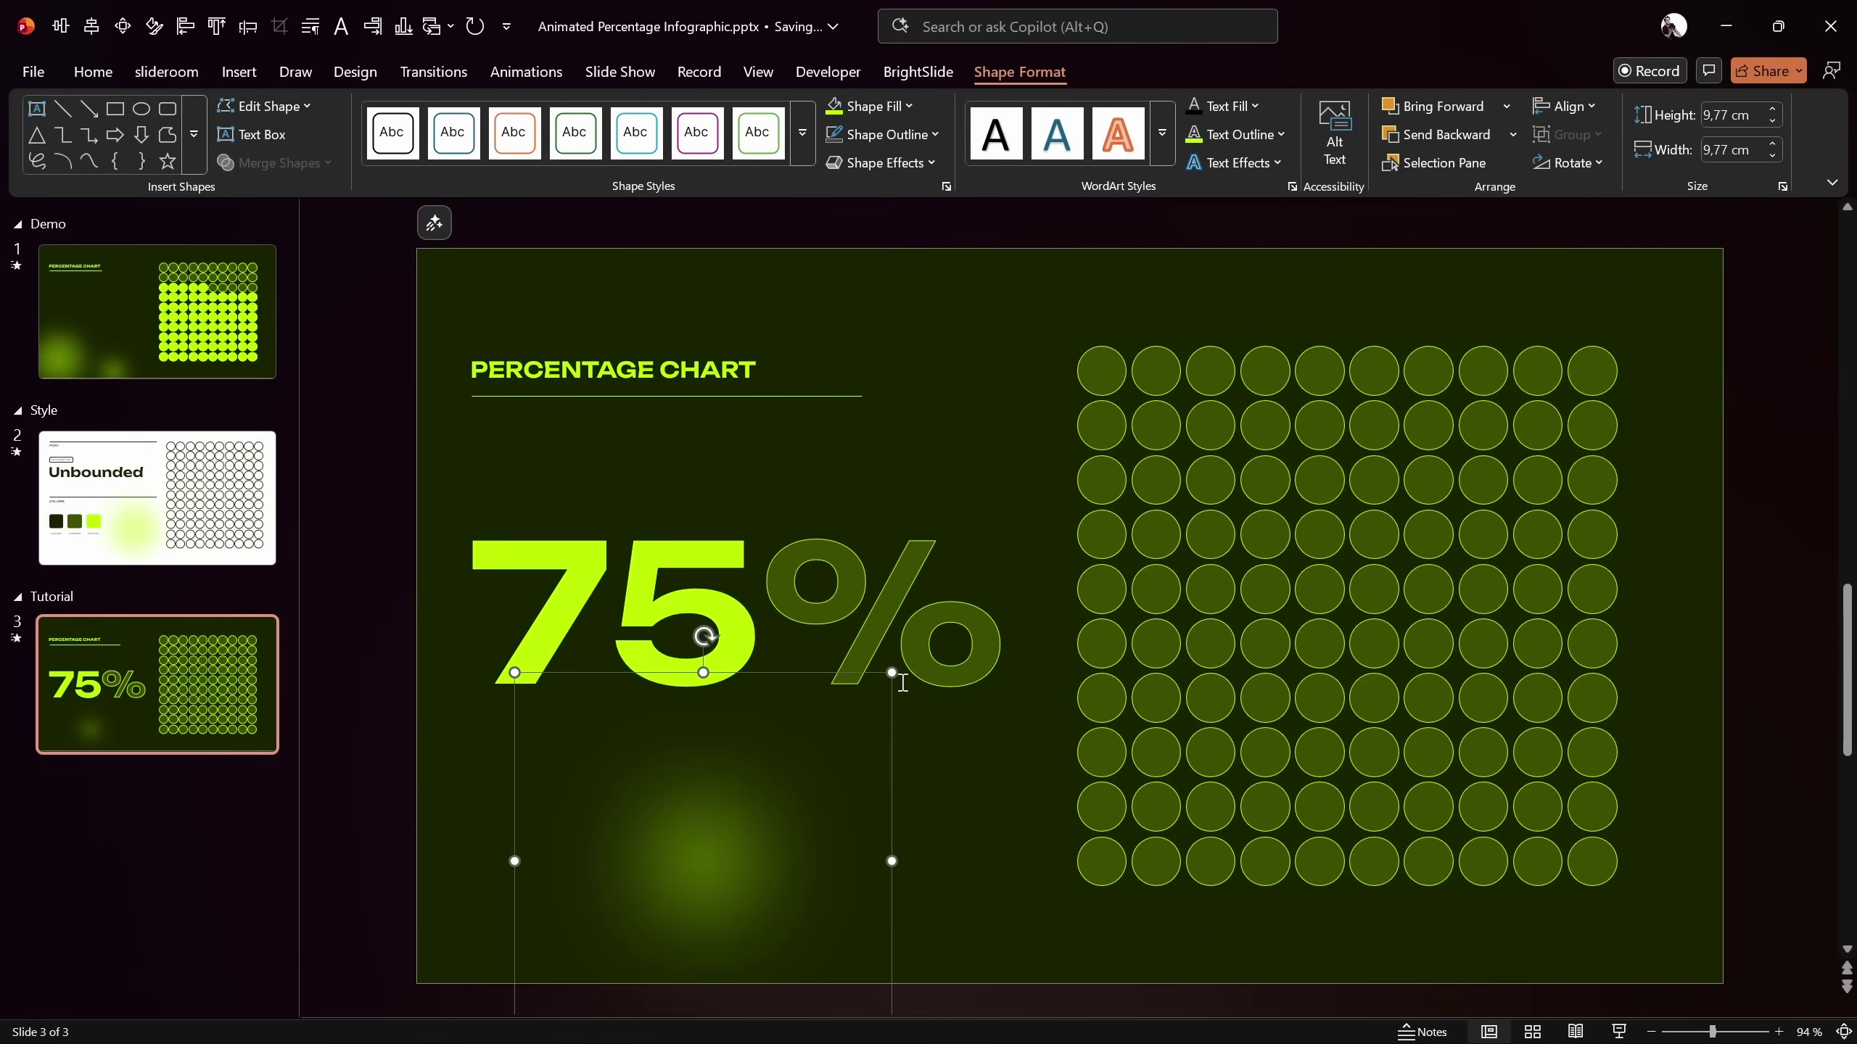
# Enlarge the glow circle proportionally and move it toward the slide's lower-left corner below the 75% text
pyautogui.moveTo(892, 672); pyautogui.dragTo(1069, 581)
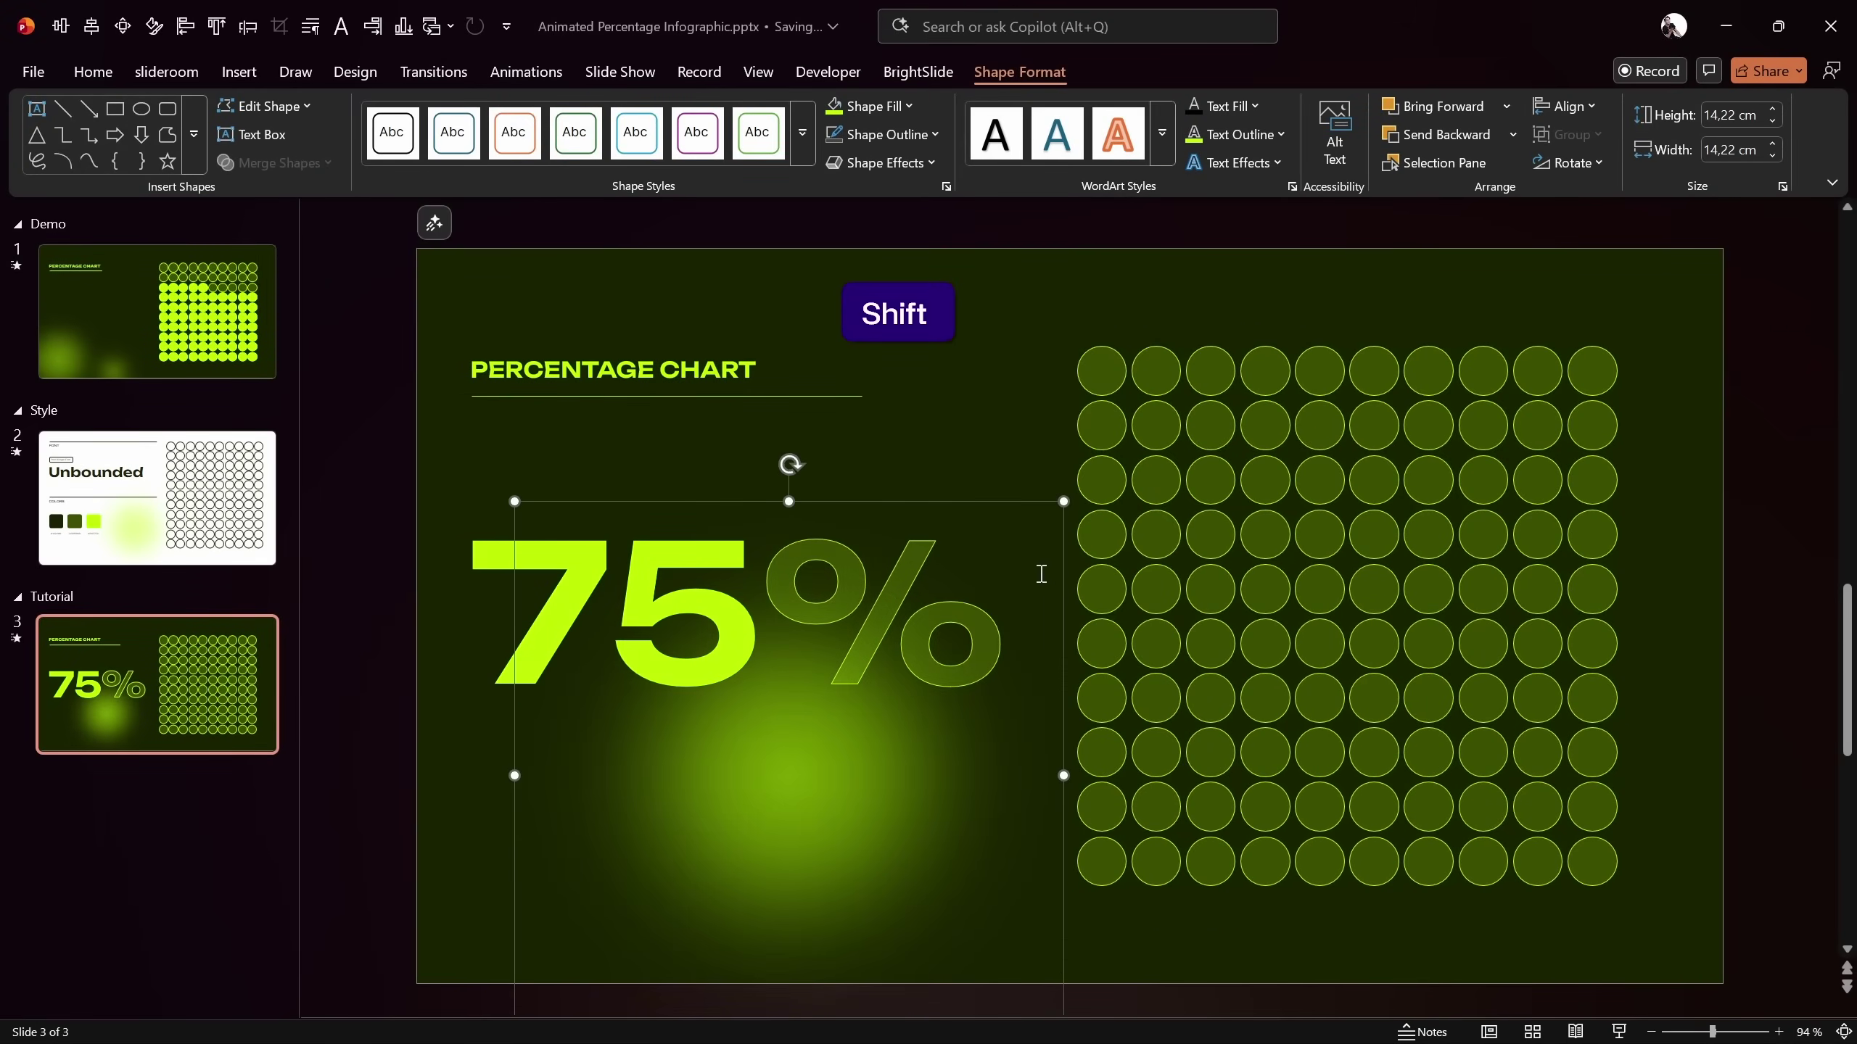
pyautogui.moveTo(1063, 502); pyautogui.dragTo(1006, 557)
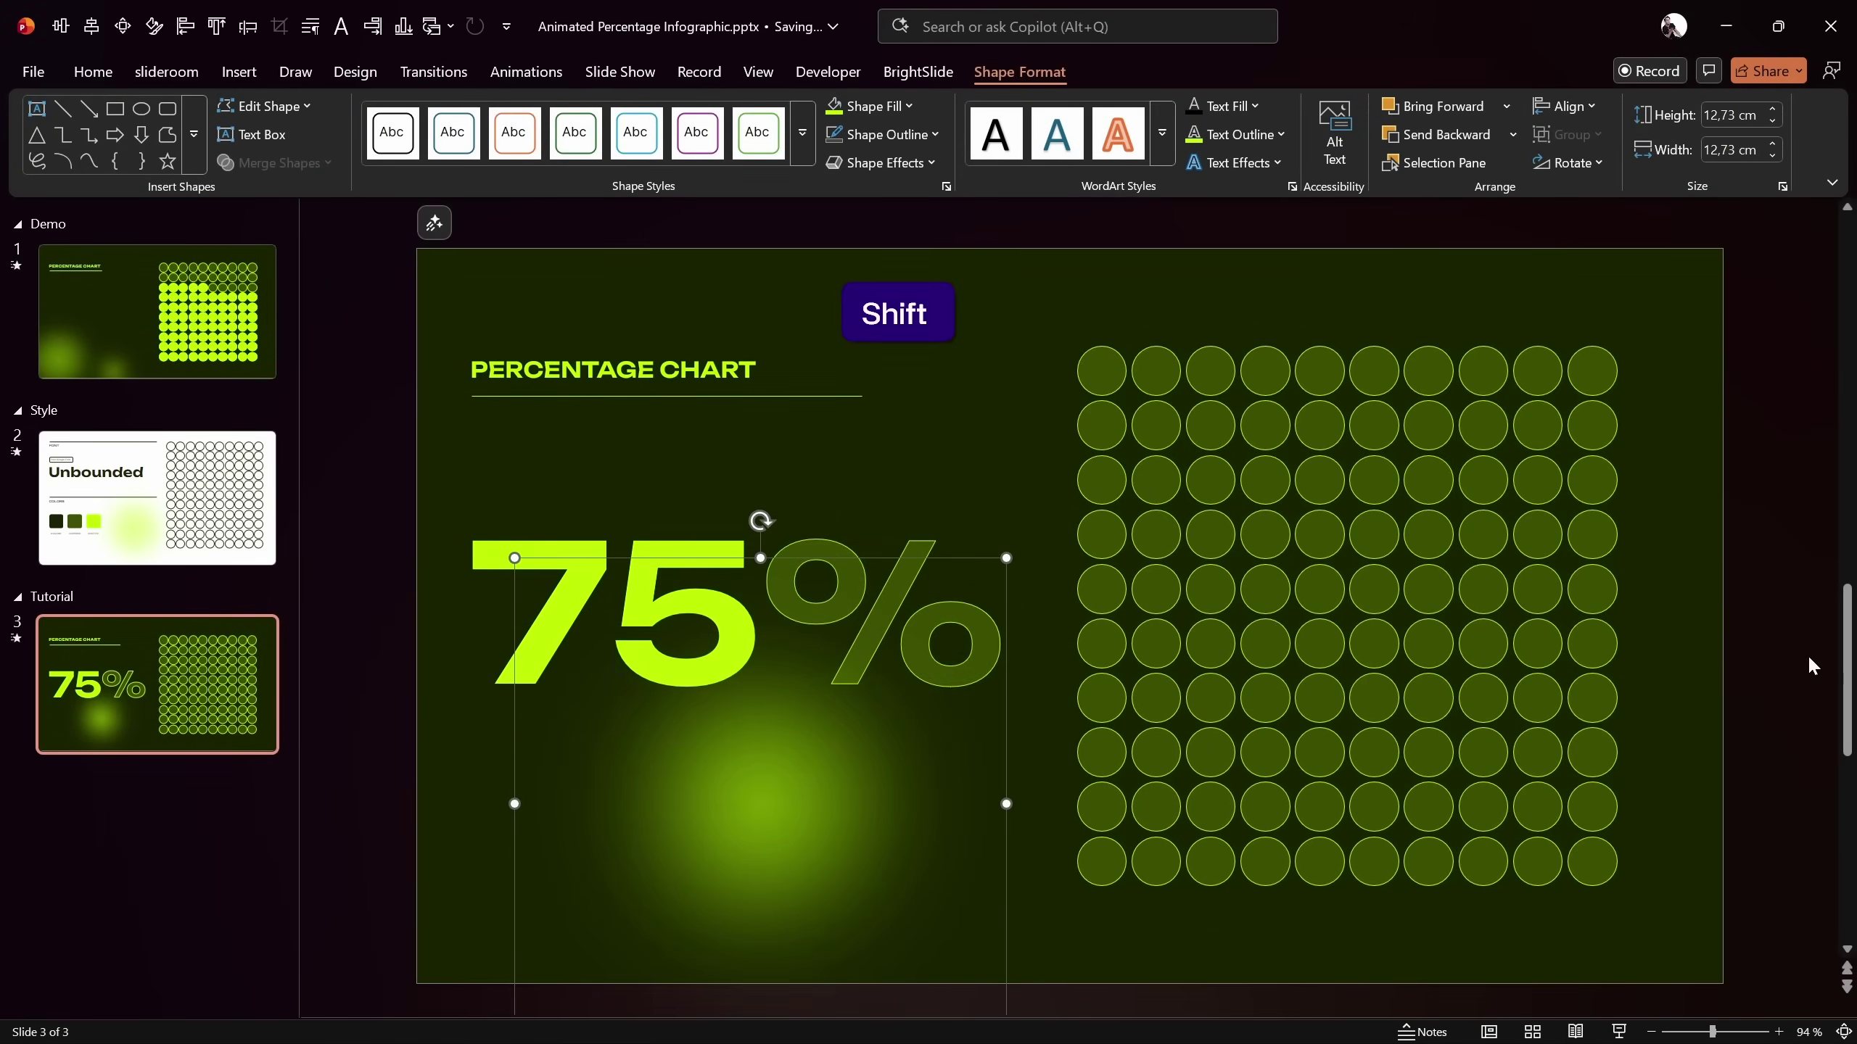
pyautogui.keyDown('ctrl'); pyautogui.scroll(-2, 1384, 727); pyautogui.keyUp('ctrl')
pyautogui.moveTo(862, 738); pyautogui.dragTo(772, 780)
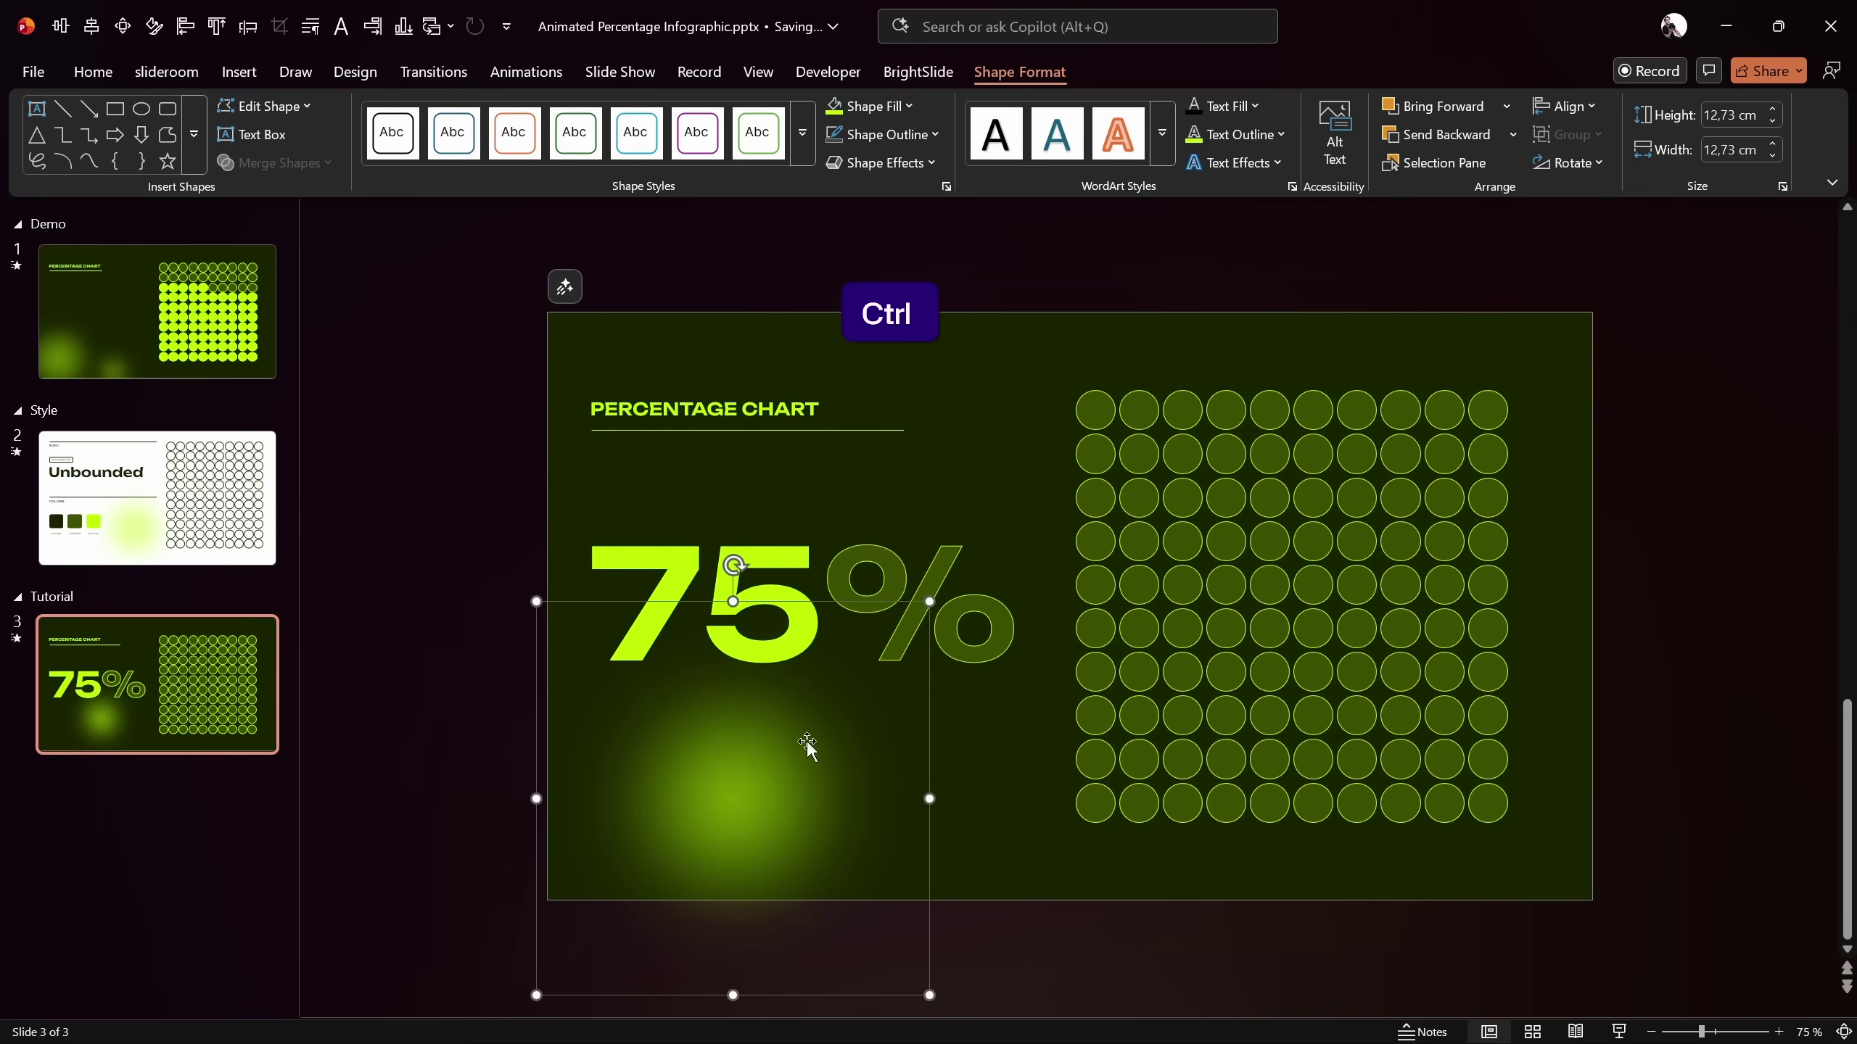
pyautogui.moveTo(928, 607); pyautogui.dragTo(986, 560)
# Duplicate the glow circle to the right along the slide's lower edge and make the copy smaller than the original
pyautogui.moveTo(822, 769); pyautogui.dragTo(1115, 841)
pyautogui.scroll(-1, 771, 848)
pyautogui.moveTo(1246, 555); pyautogui.dragTo(1086, 713)
pyautogui.moveTo(945, 842); pyautogui.dragTo(922, 776)
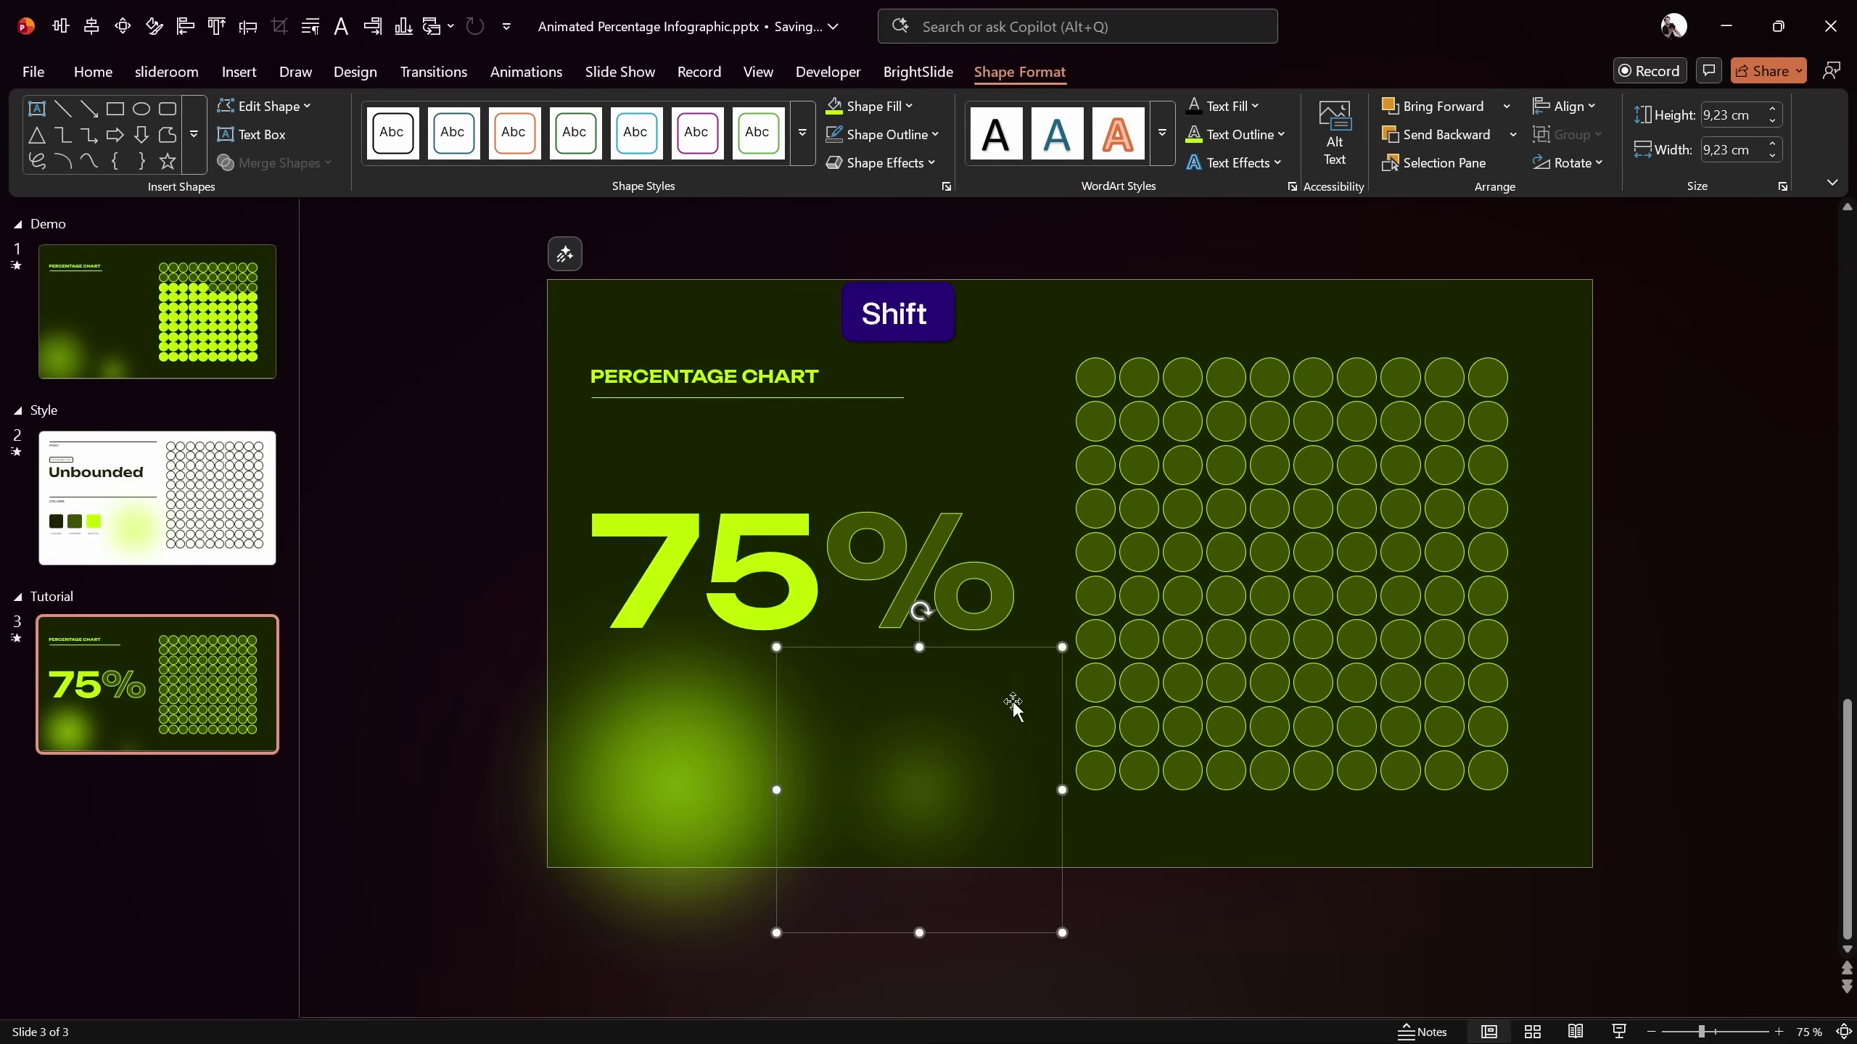
pyautogui.moveTo(1064, 647); pyautogui.dragTo(1090, 614)
pyautogui.moveTo(935, 787); pyautogui.dragTo(918, 819)
pyautogui.click(463, 550)
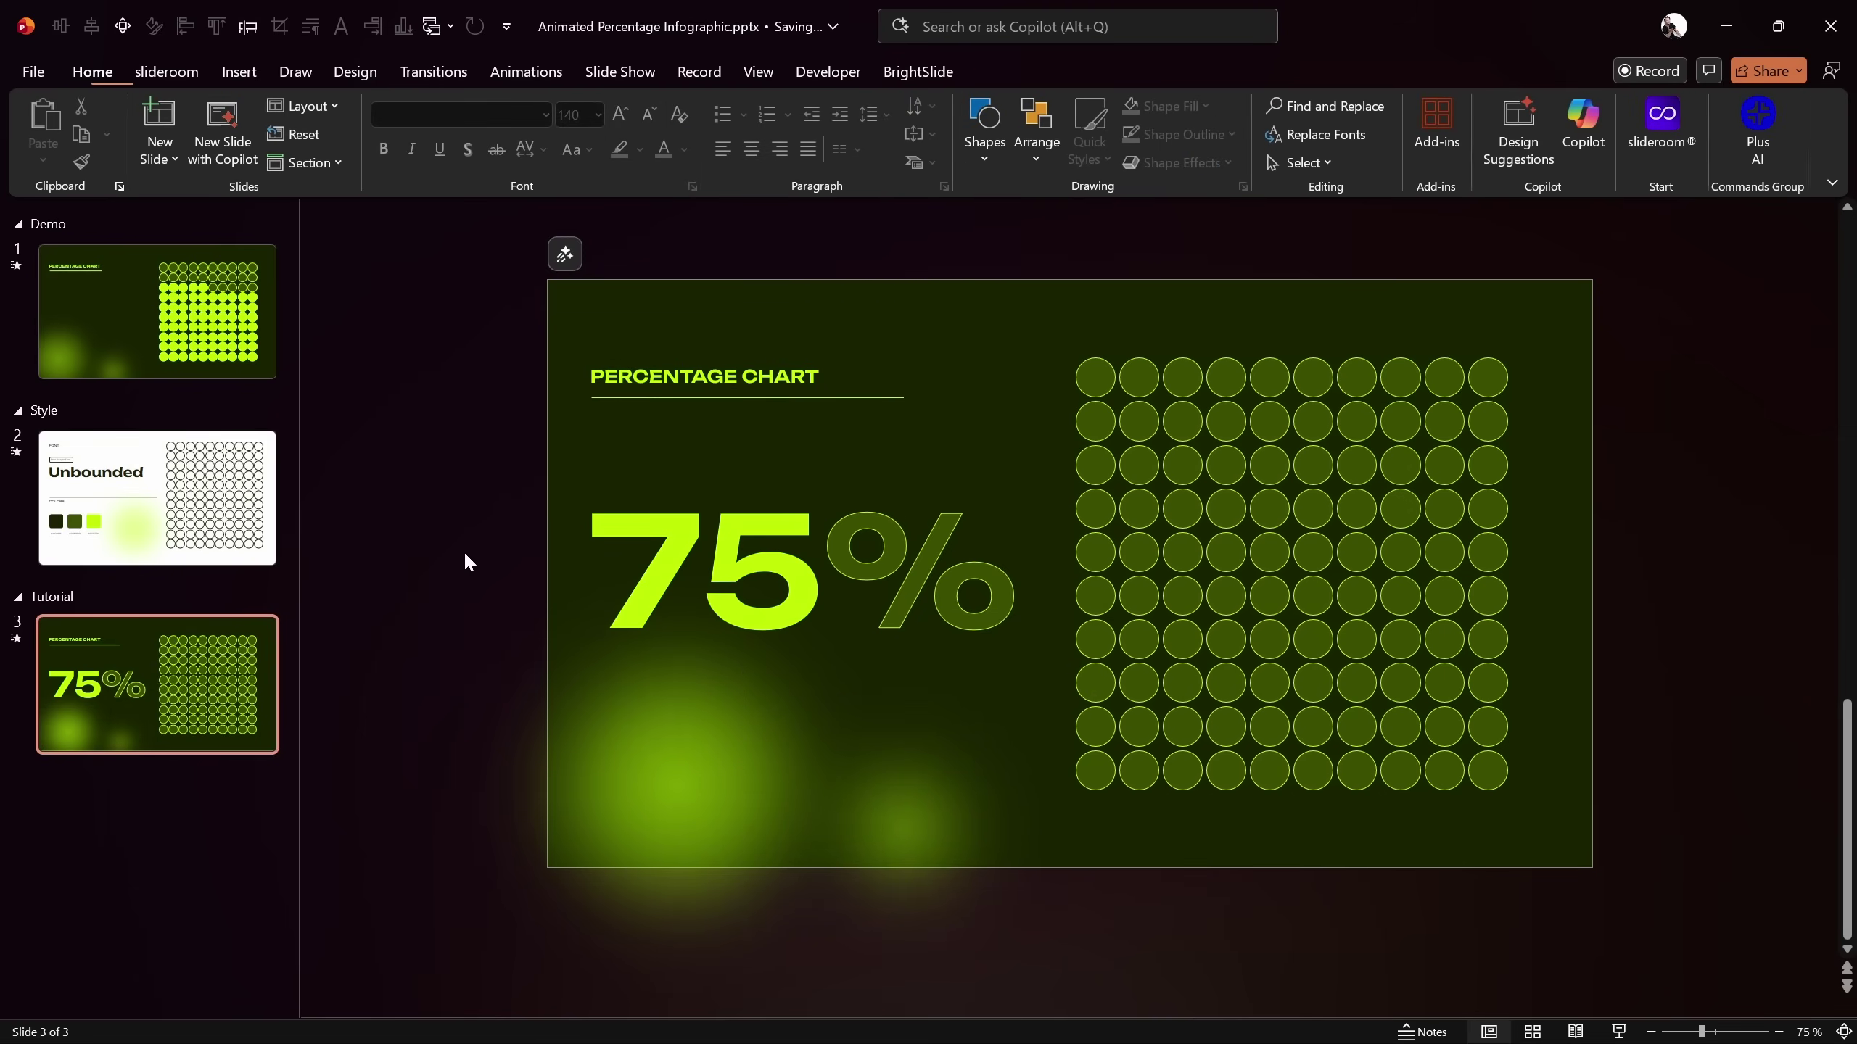
# Check the transition assigned to the tutorial slide and view the slide in slide show mode
pyautogui.click(216, 681)
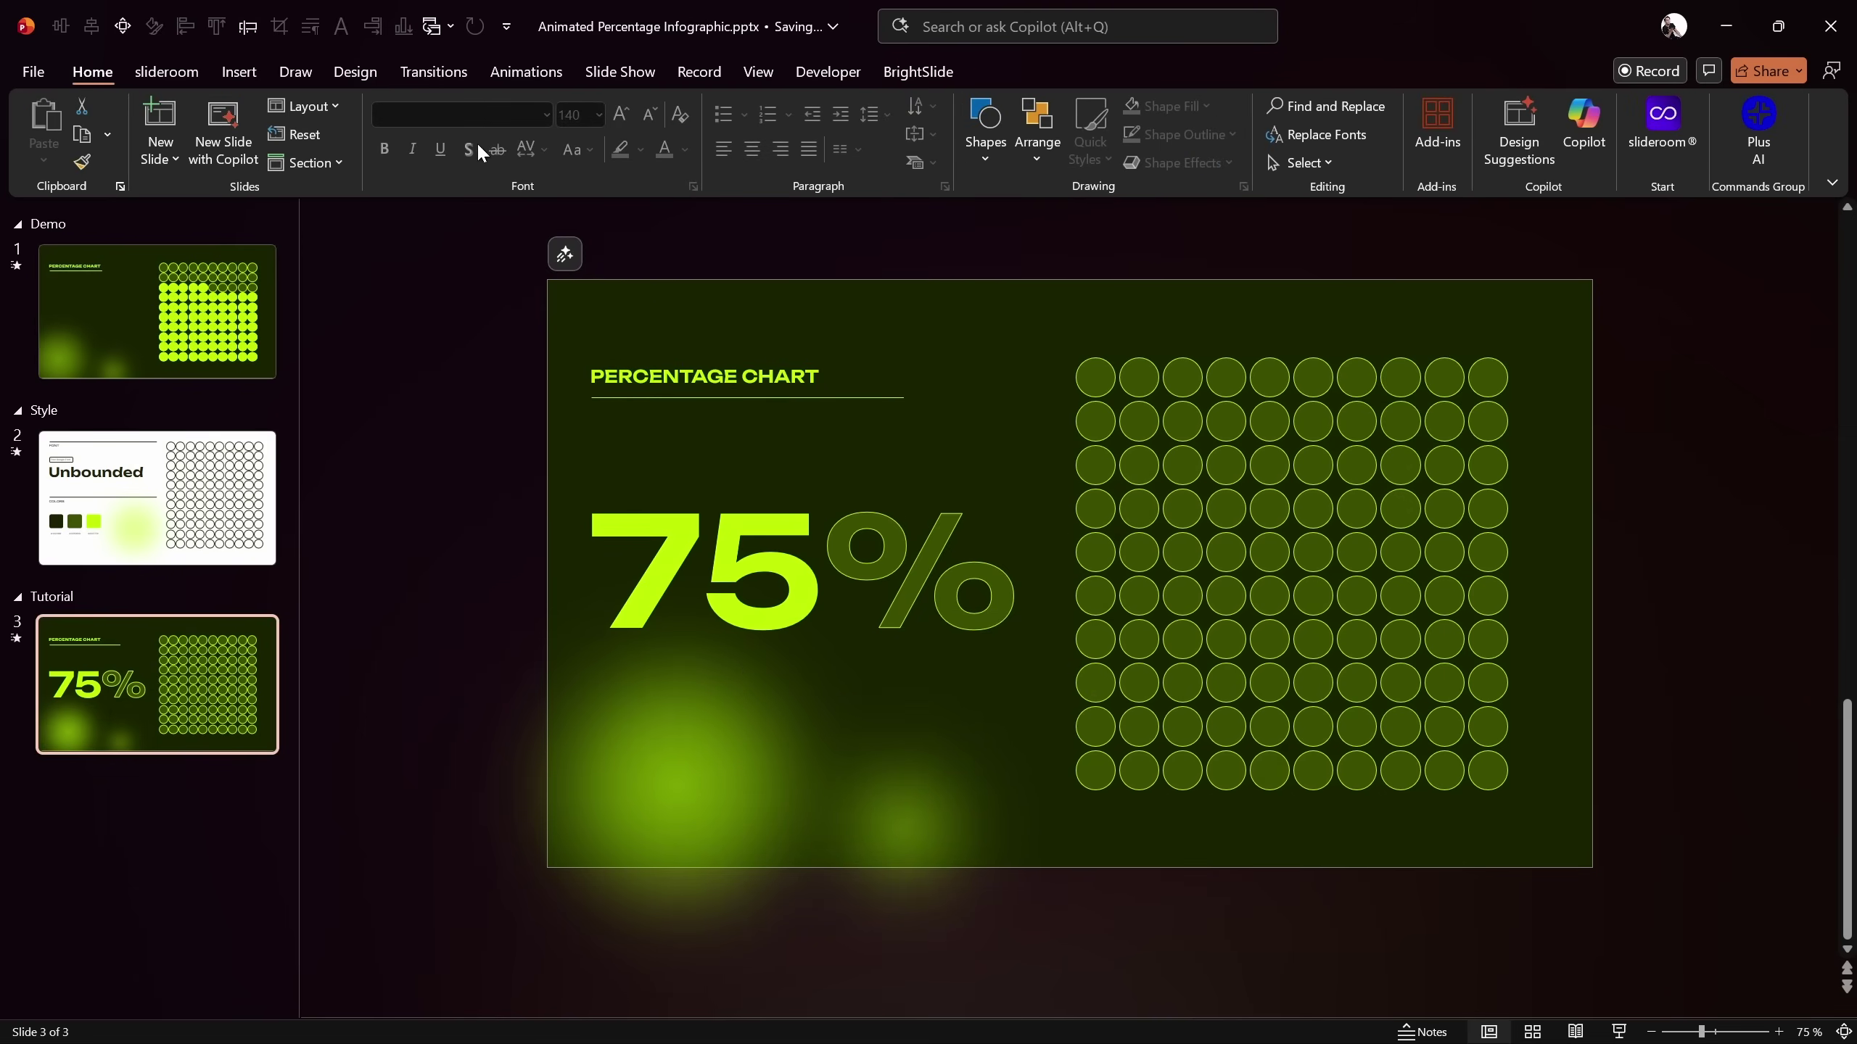
pyautogui.click(425, 76)
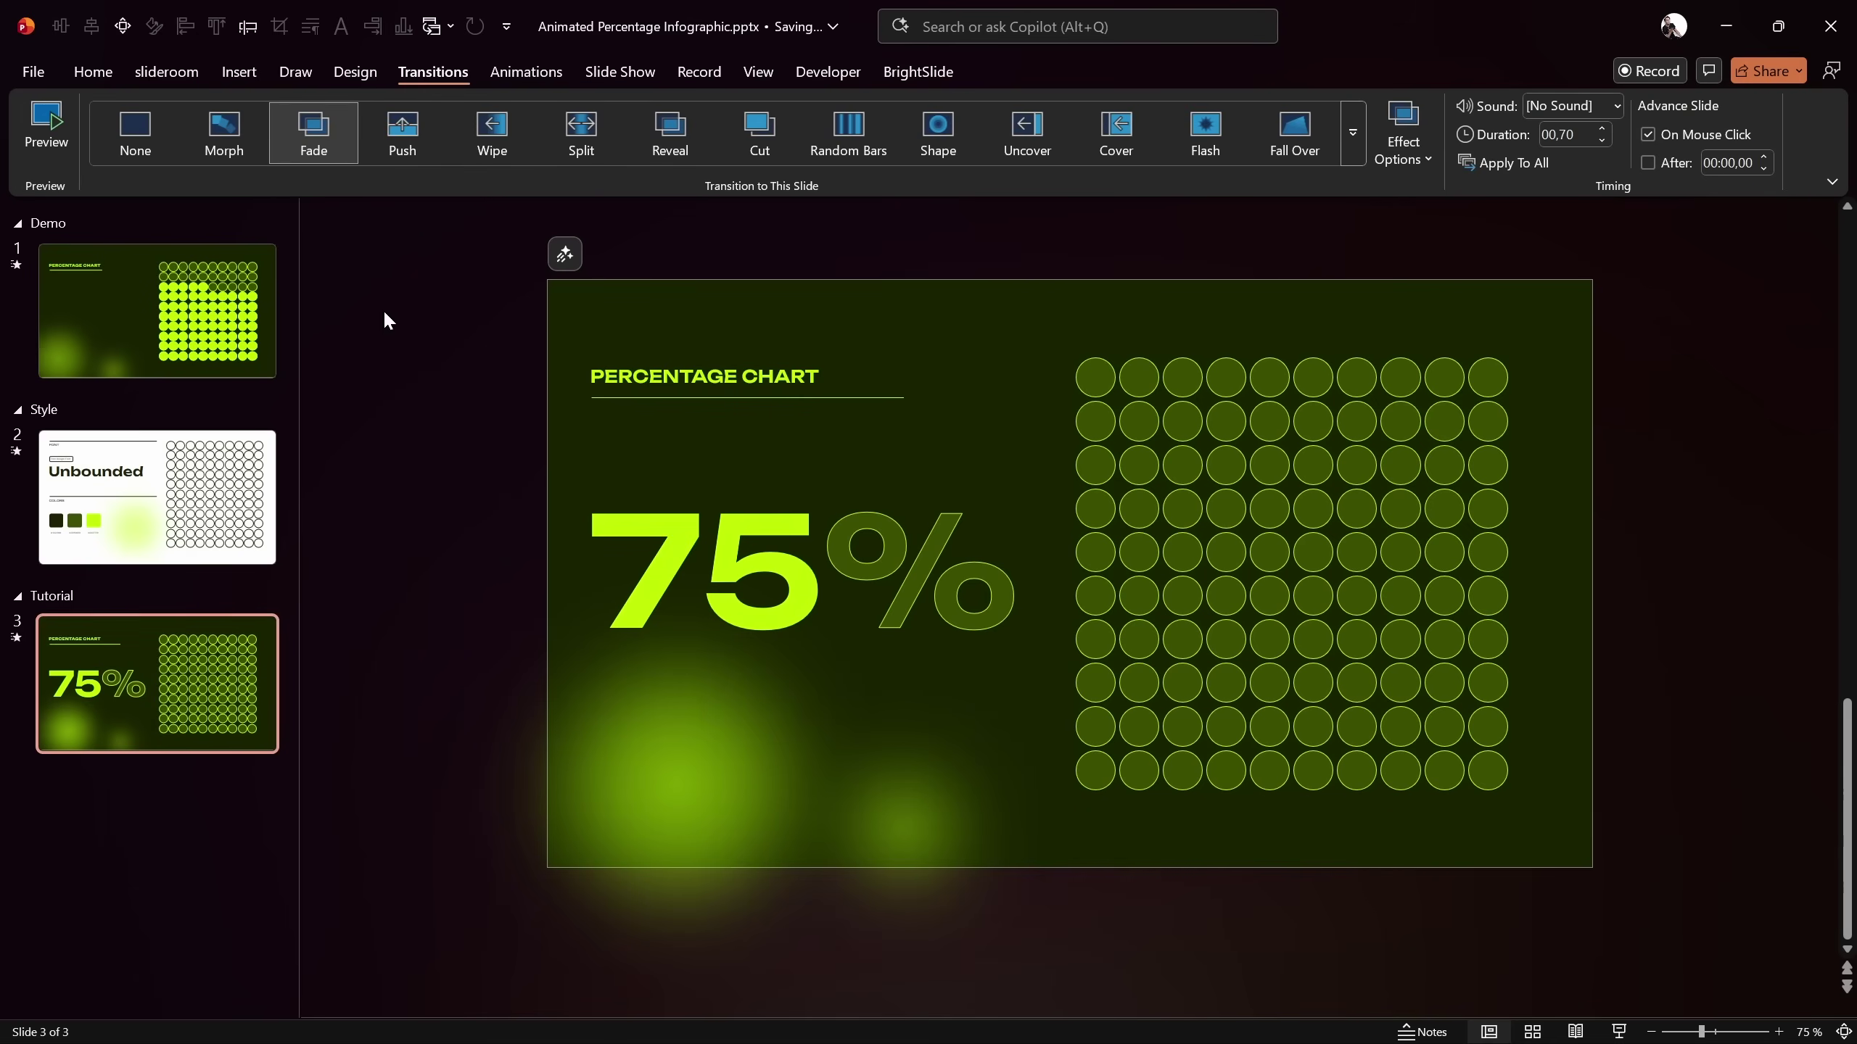
pyautogui.click(1619, 1032)
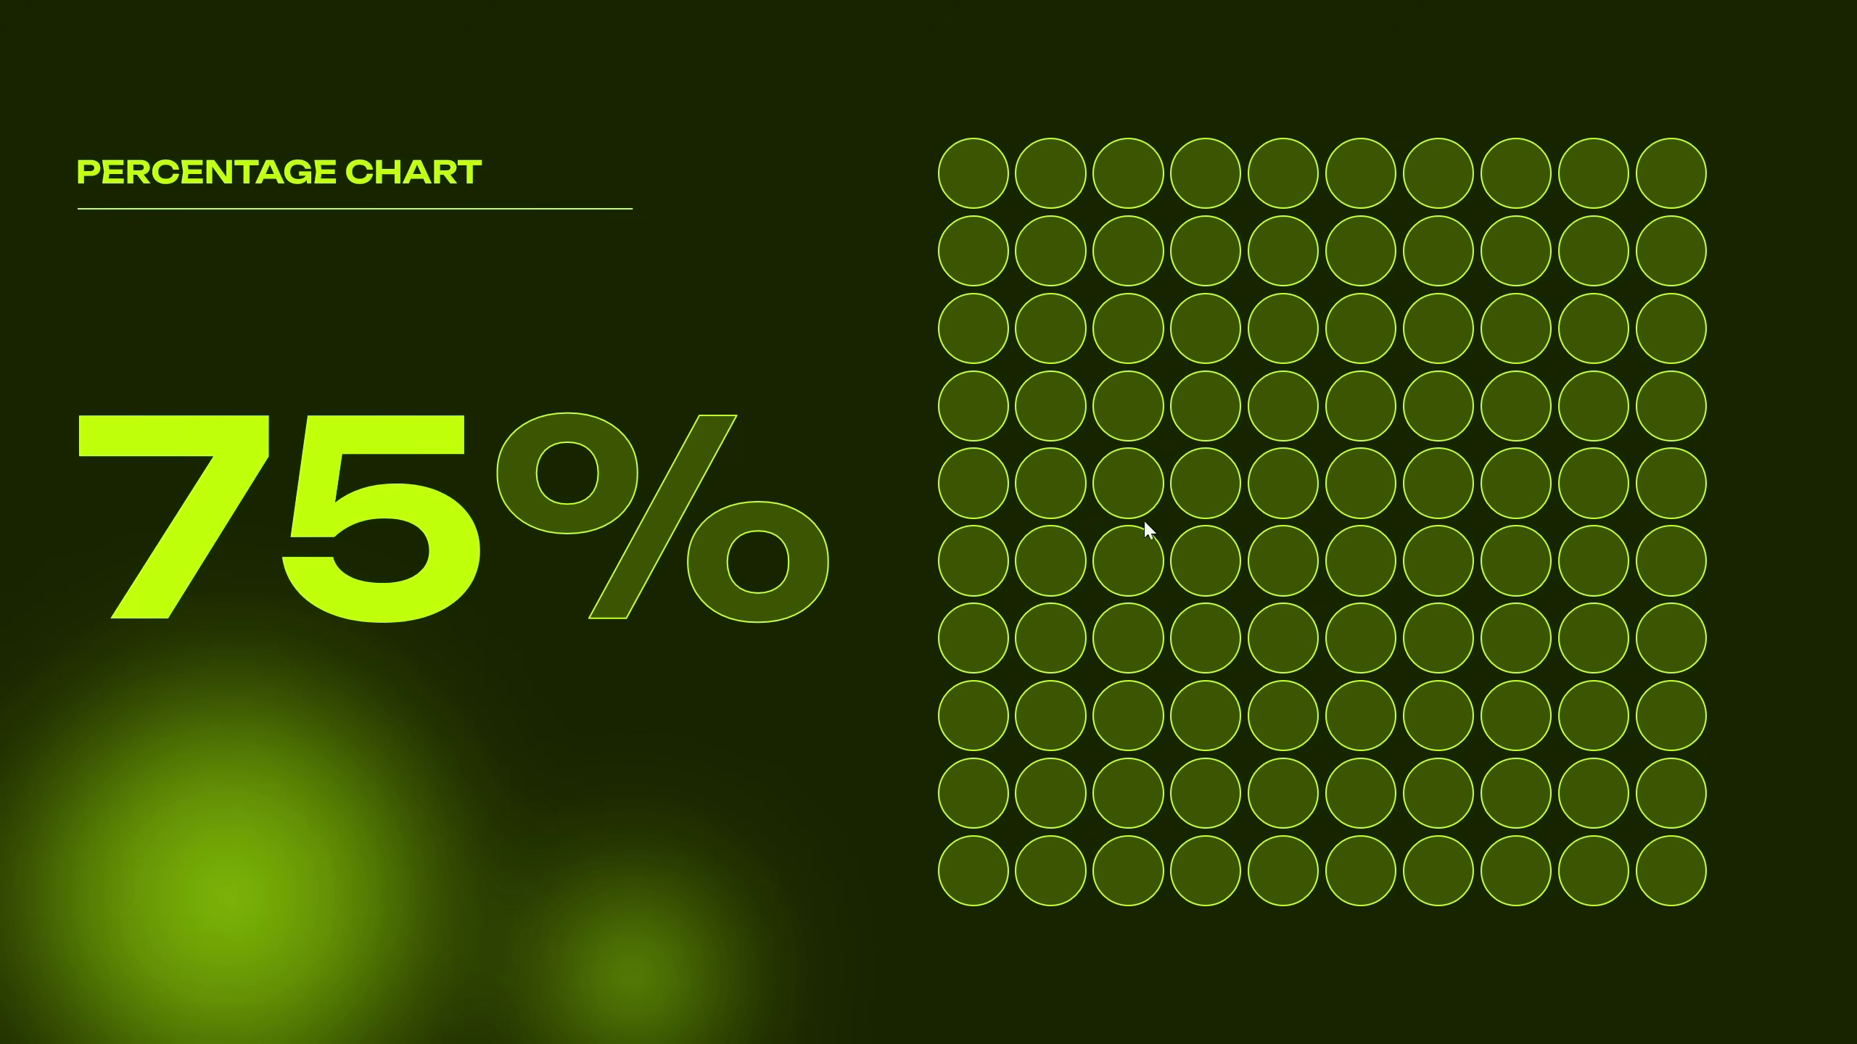
pyautogui.press('Escape')
# Apply a Fly In animation from the left to the PERCENTAGE CHART title and the line beneath it
pyautogui.moveTo(406, 308); pyautogui.dragTo(954, 436)
pyautogui.click(526, 71)
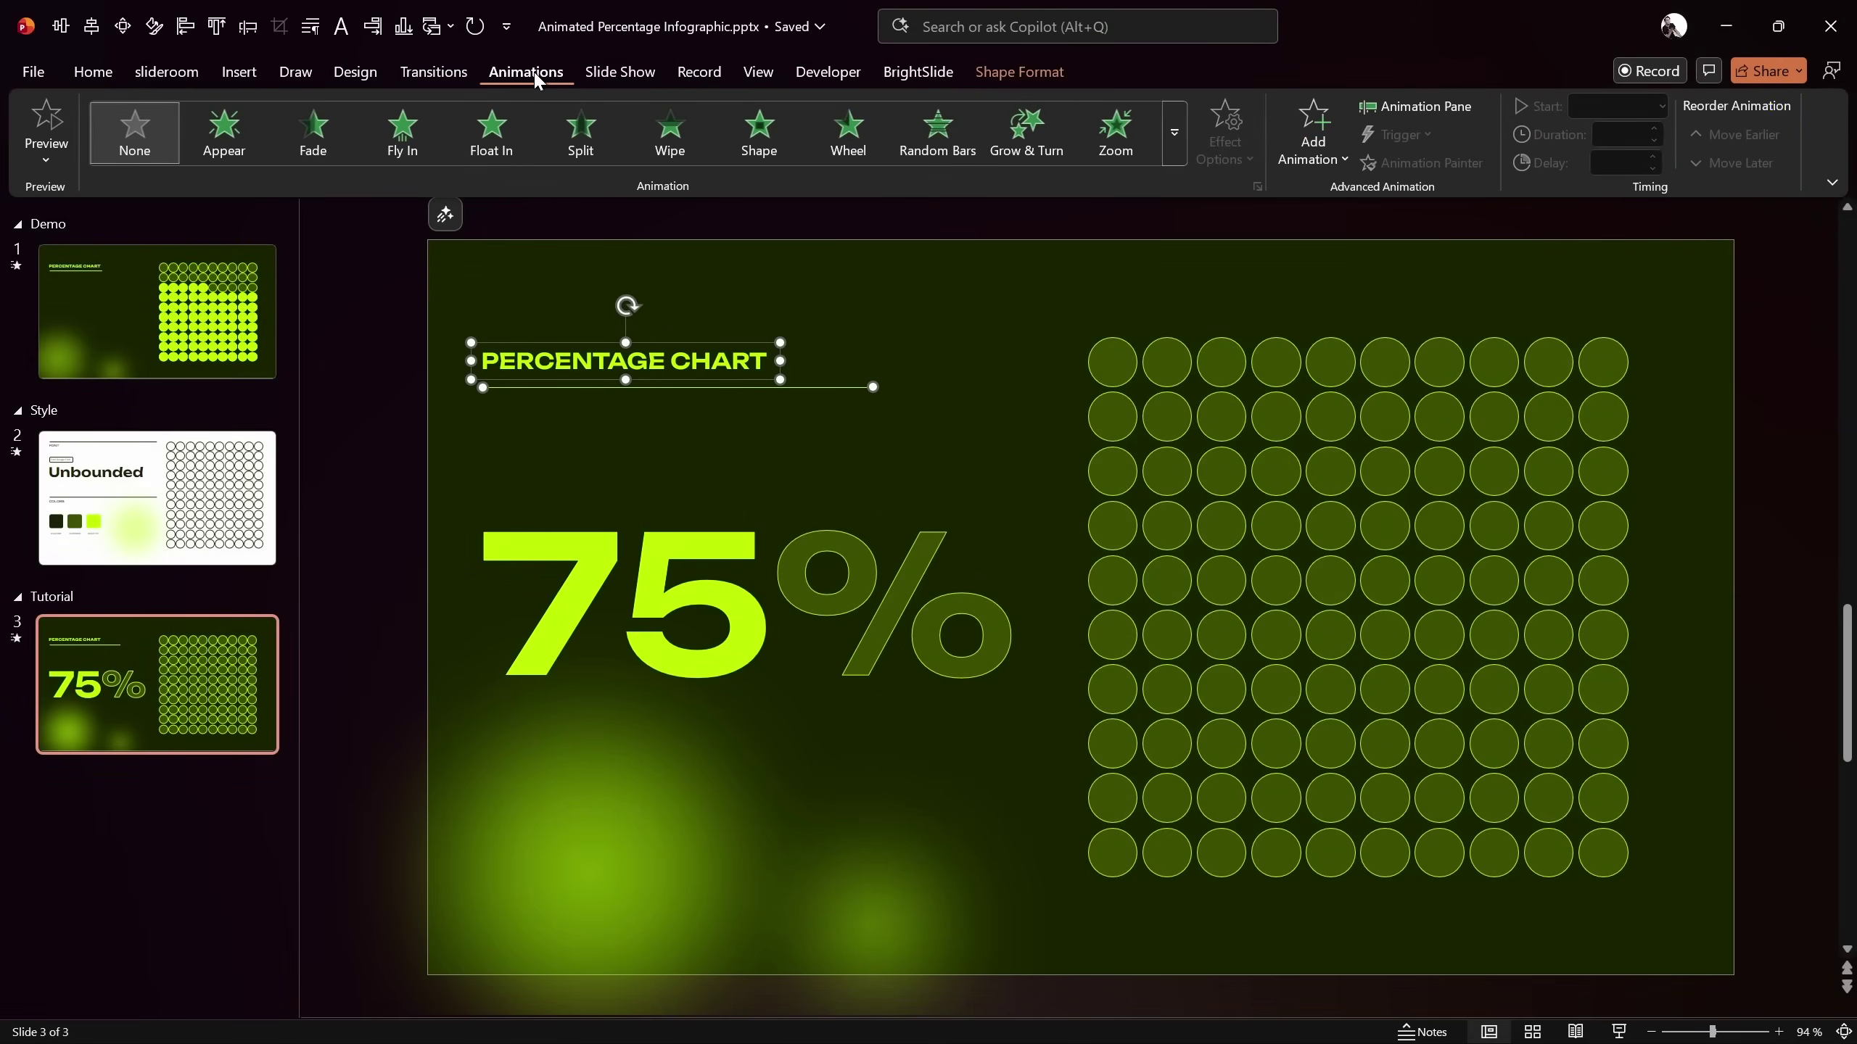
pyautogui.click(1399, 110)
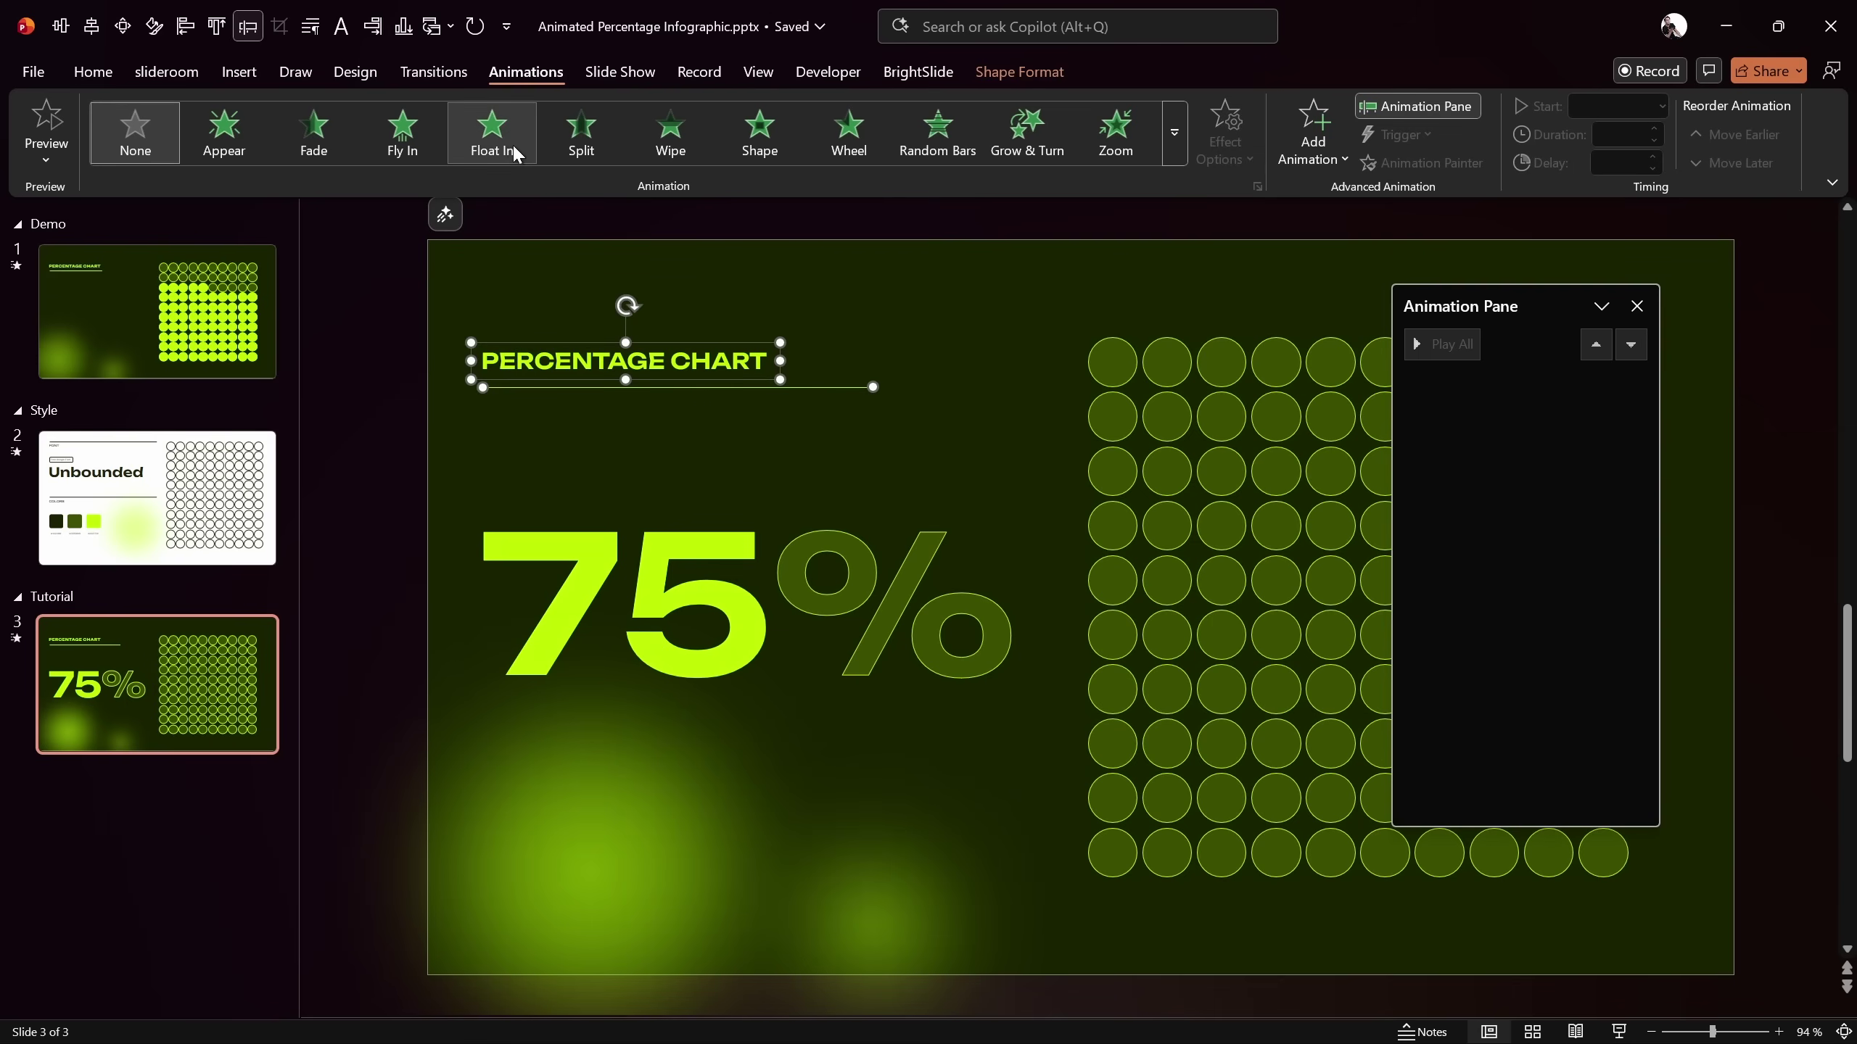
pyautogui.click(420, 134)
pyautogui.click(1224, 132)
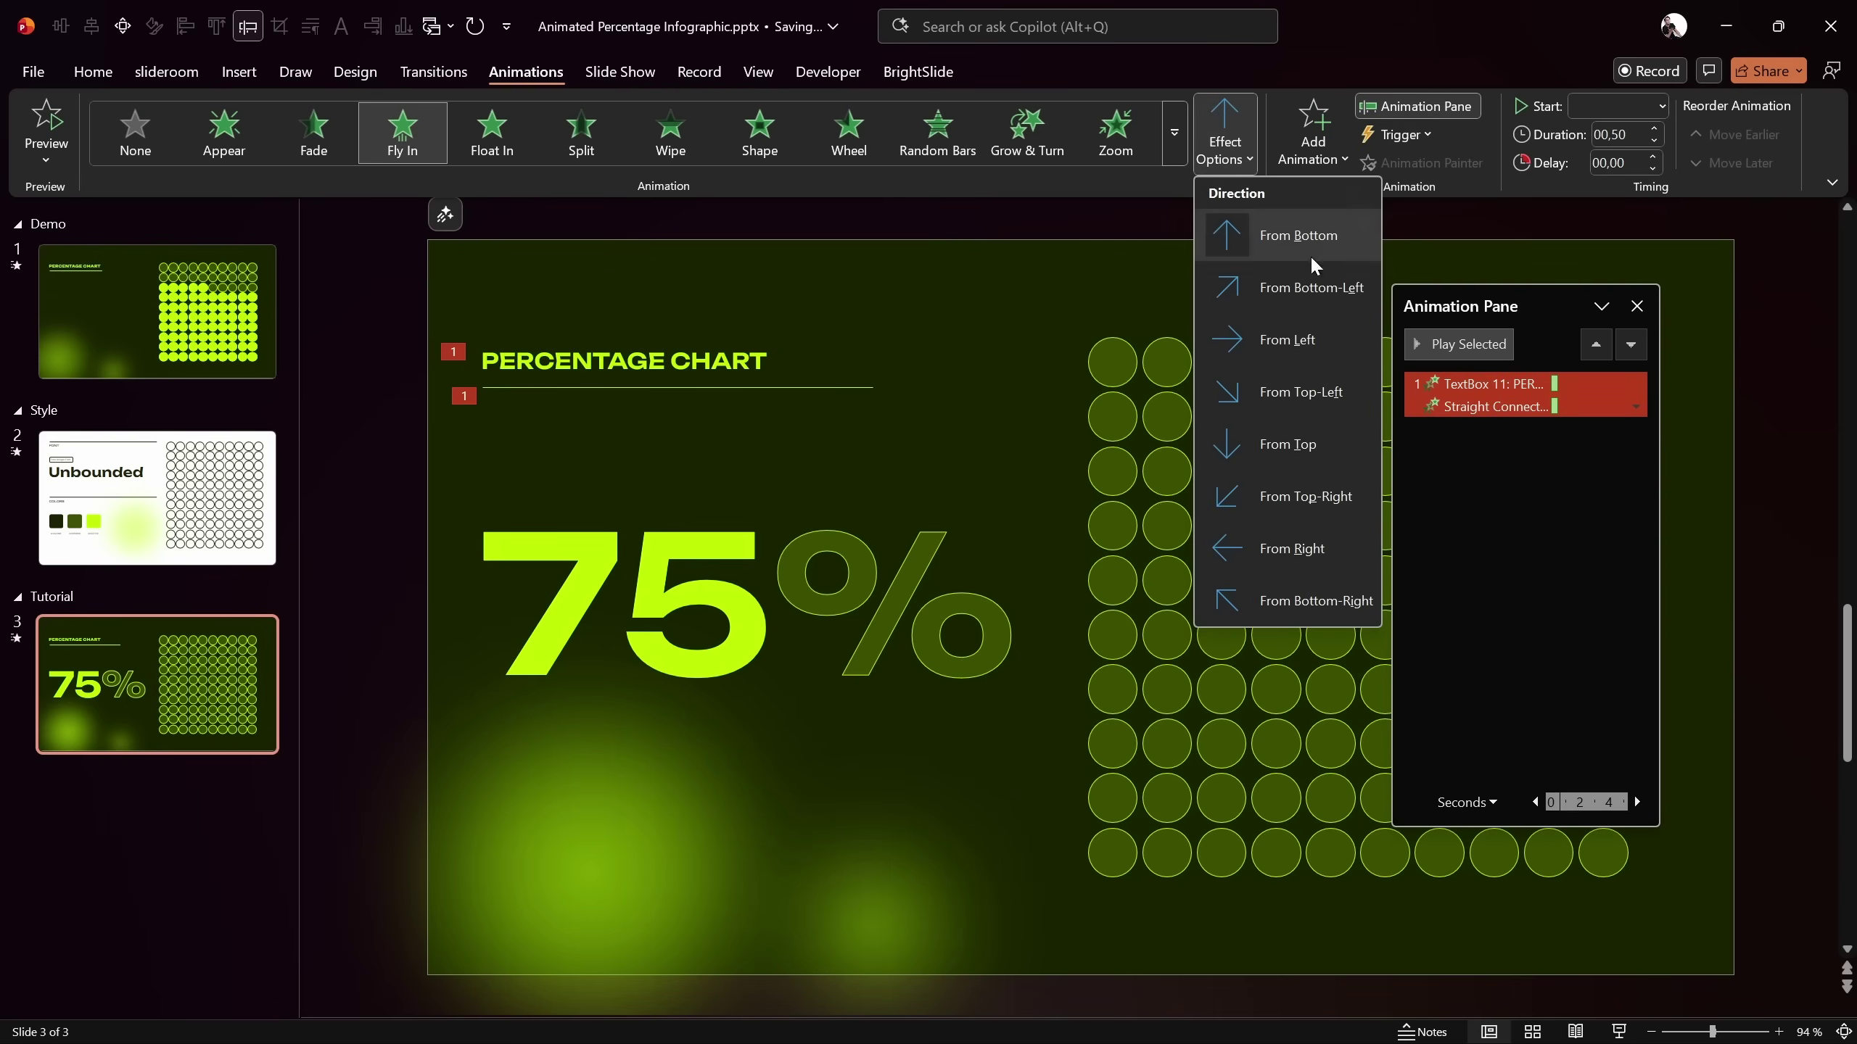
pyautogui.click(1311, 340)
# Set the duration of the title and line animations to 1 second, with a smooth end of 1 second
pyautogui.click(1635, 137)
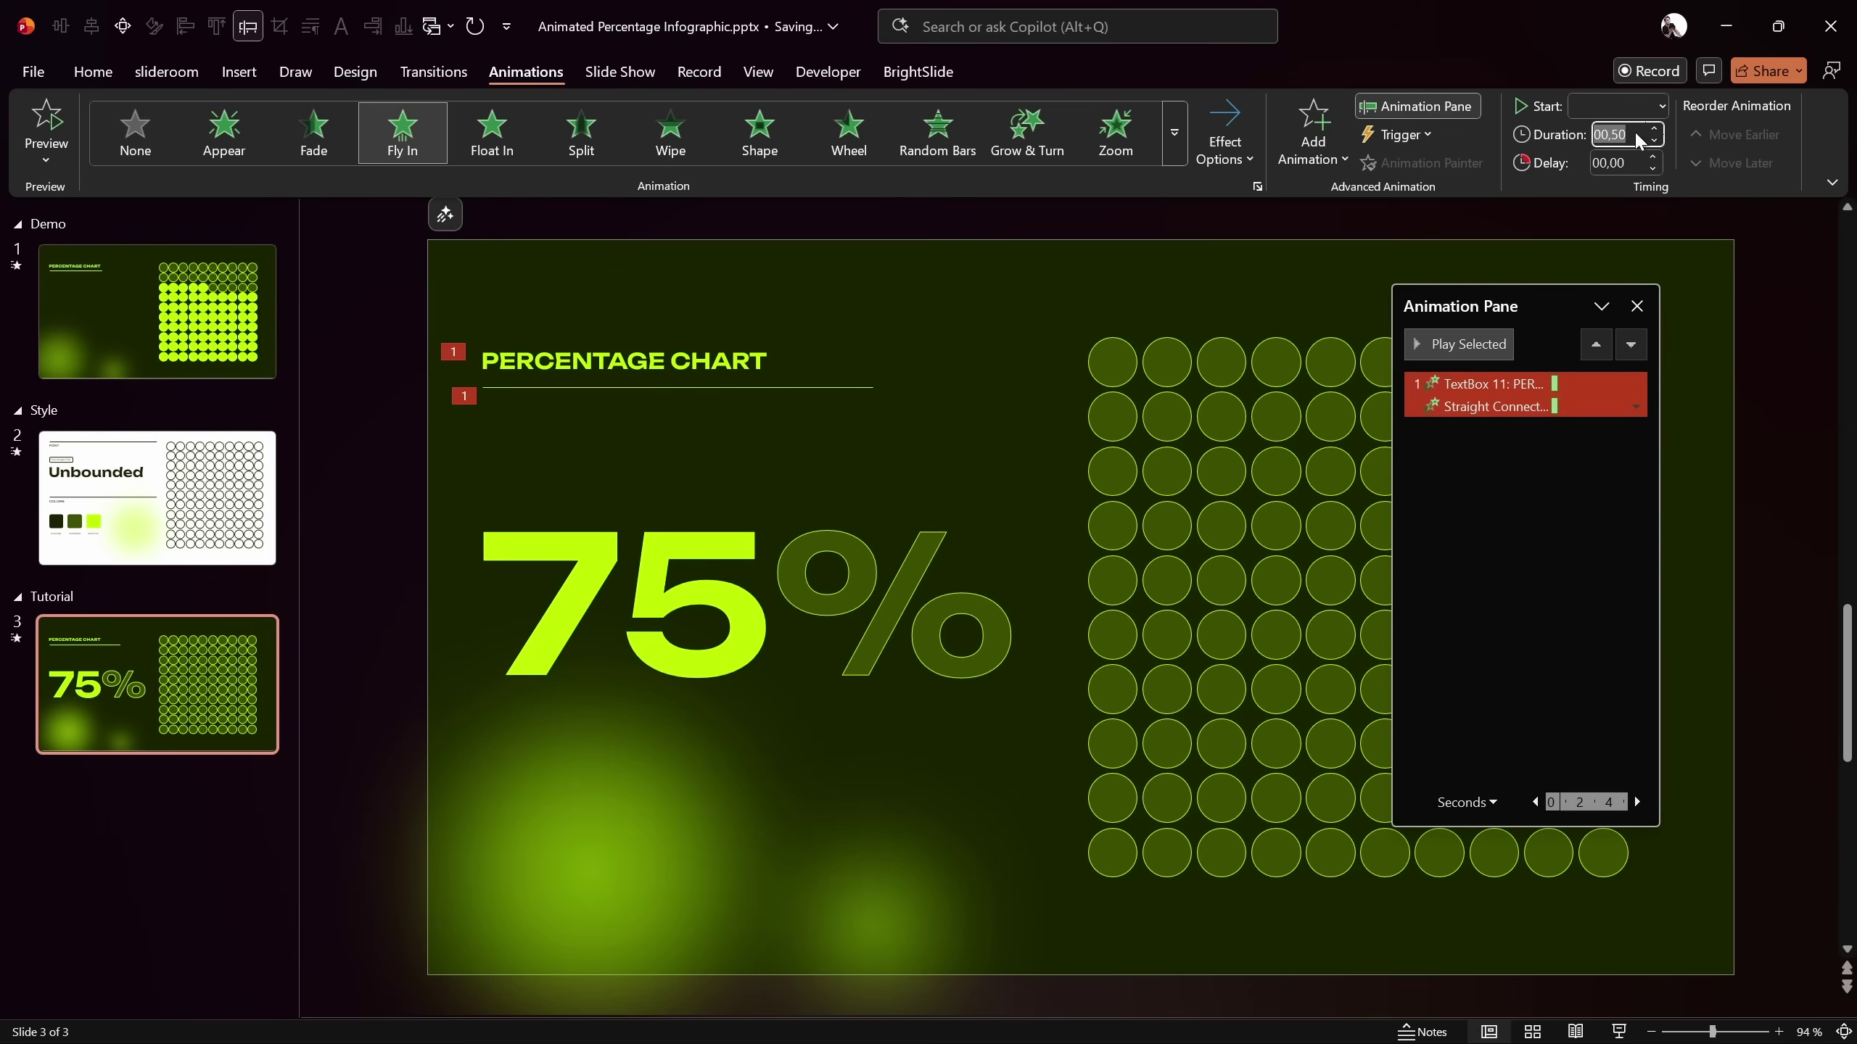
pyautogui.write('1')
pyautogui.press('Return')
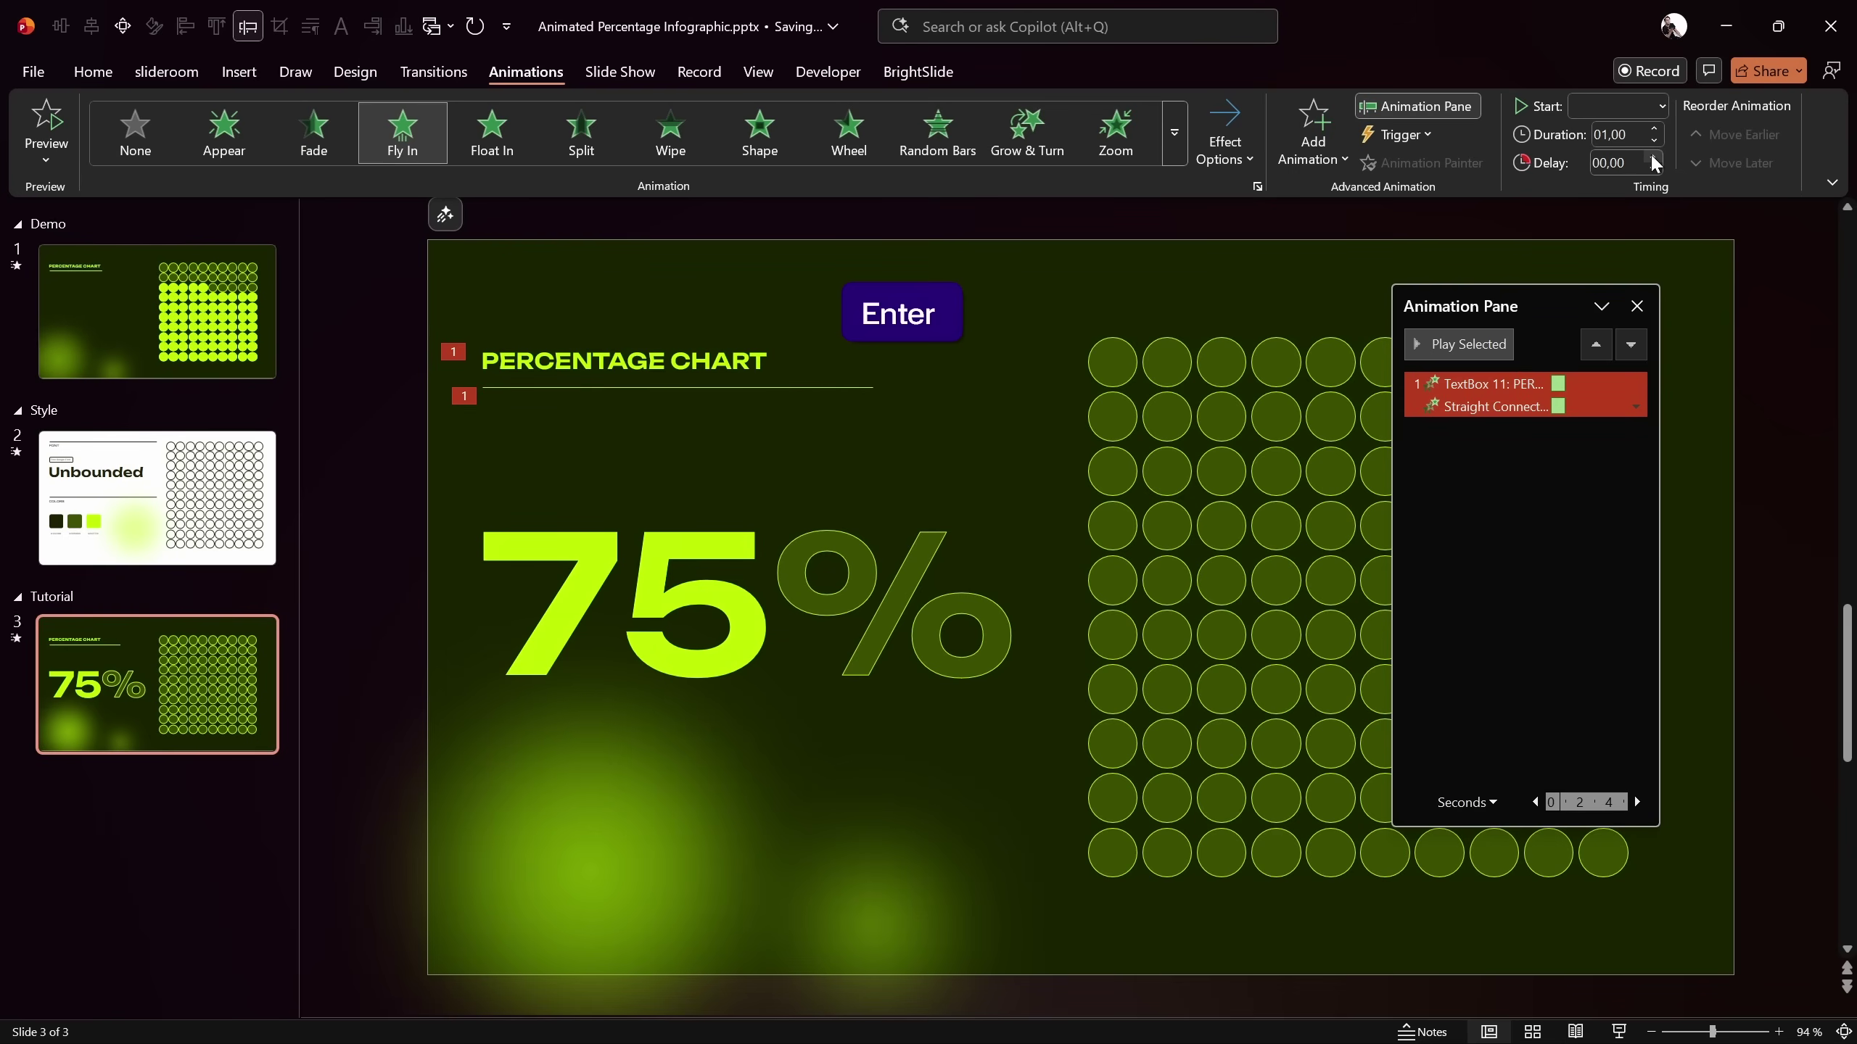
pyautogui.rightClick(1494, 408)
pyautogui.click(1534, 511)
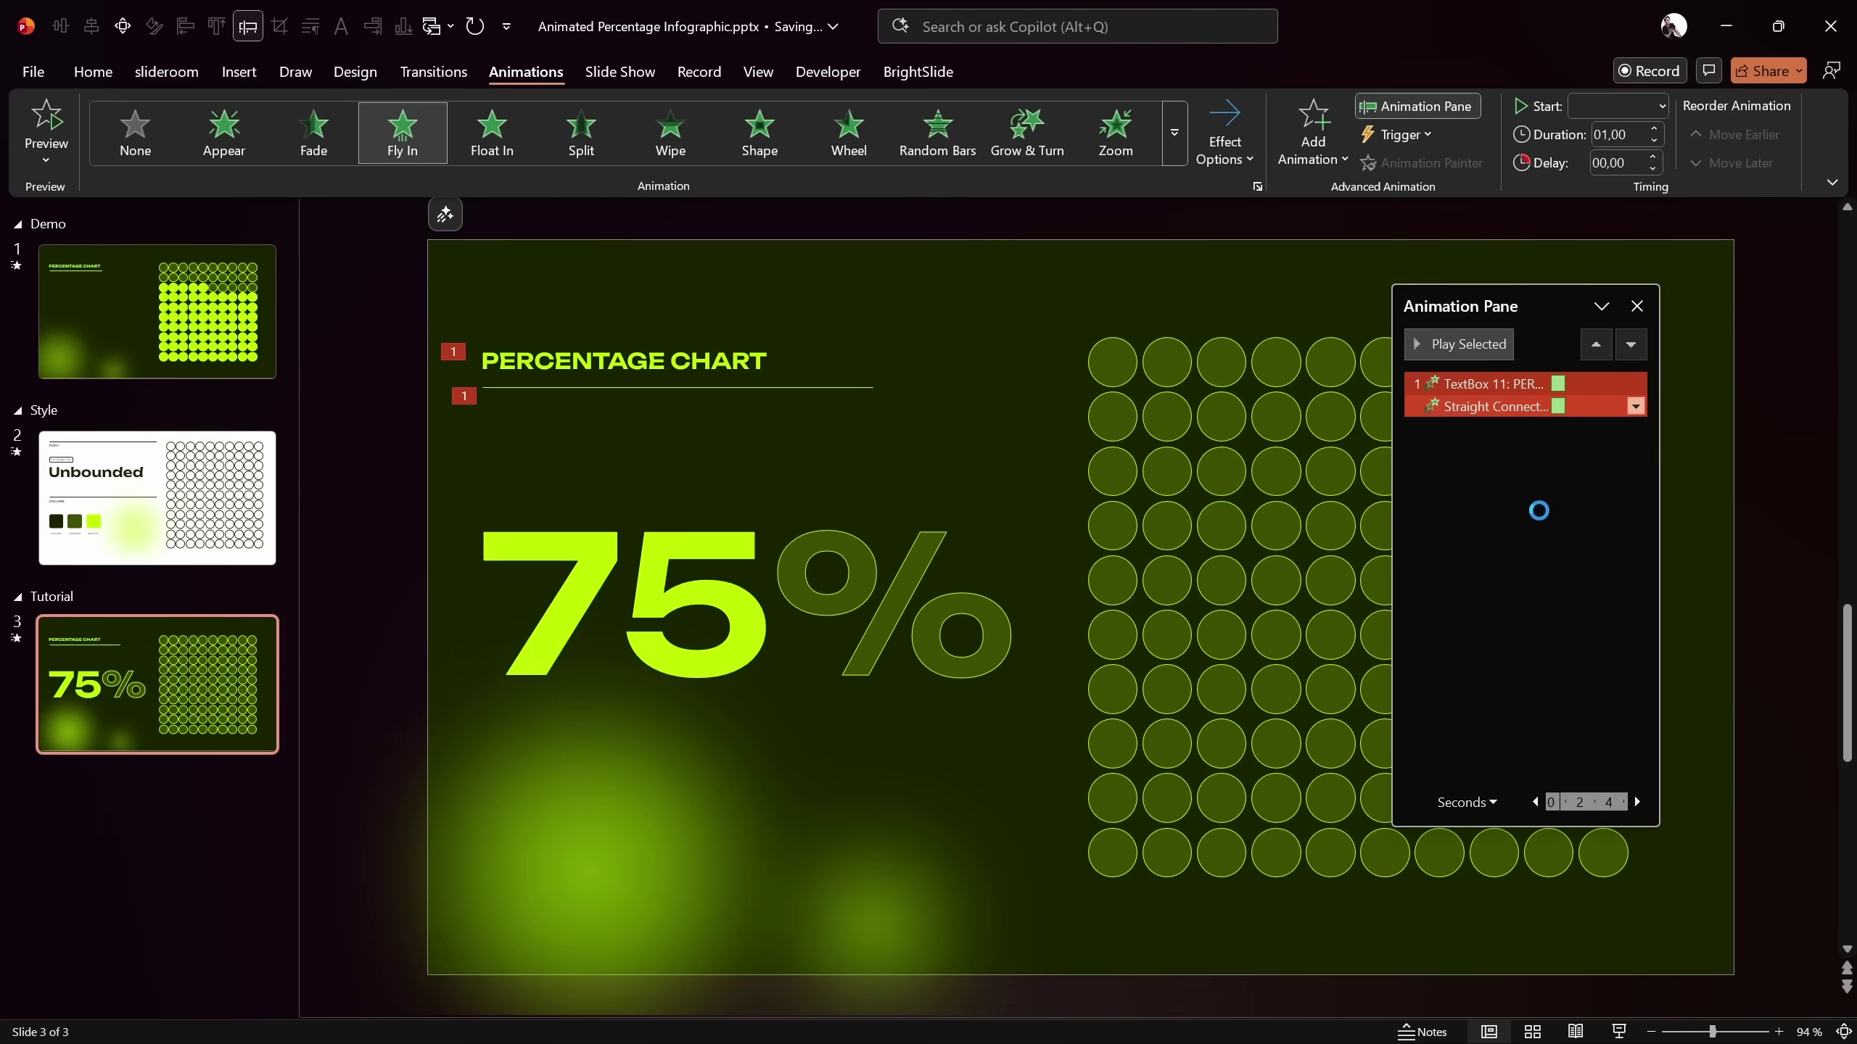
pyautogui.moveTo(867, 467); pyautogui.dragTo(943, 468)
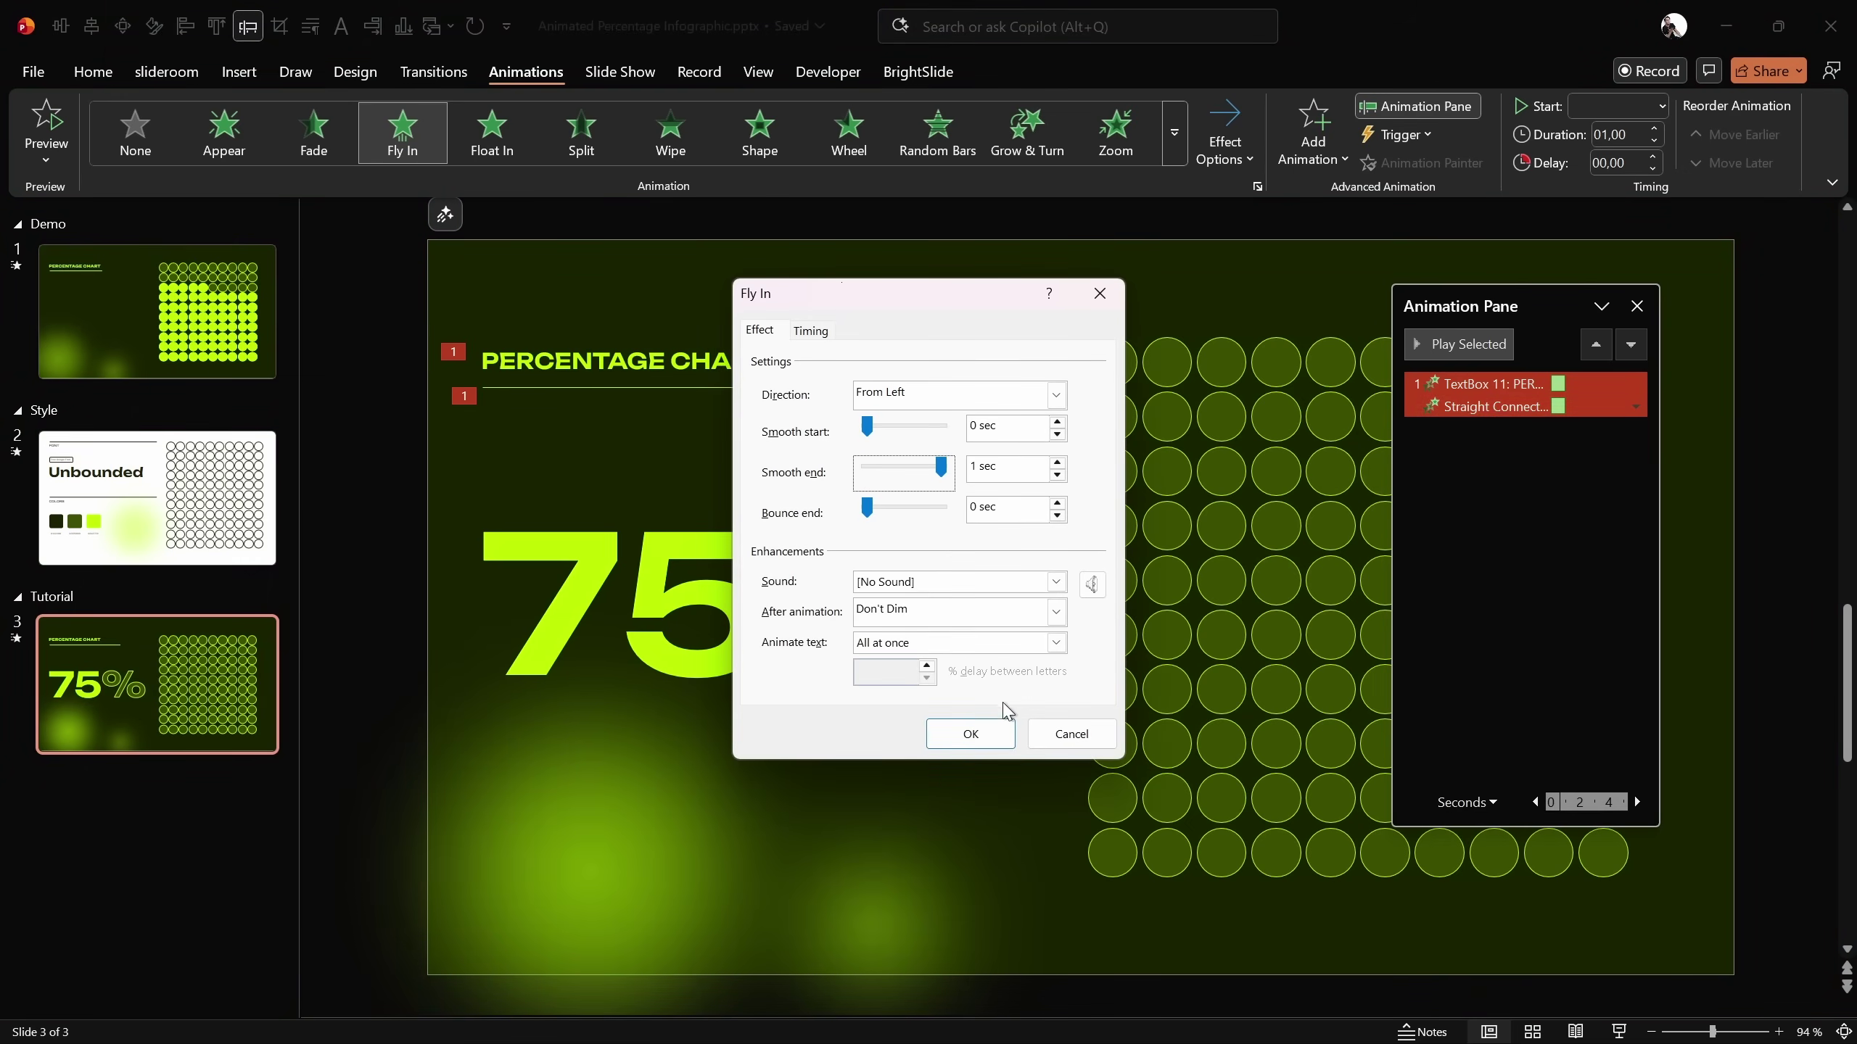
pyautogui.click(970, 734)
# Preview the title and line animations from the first effect and check the start setting of each
pyautogui.click(1463, 383)
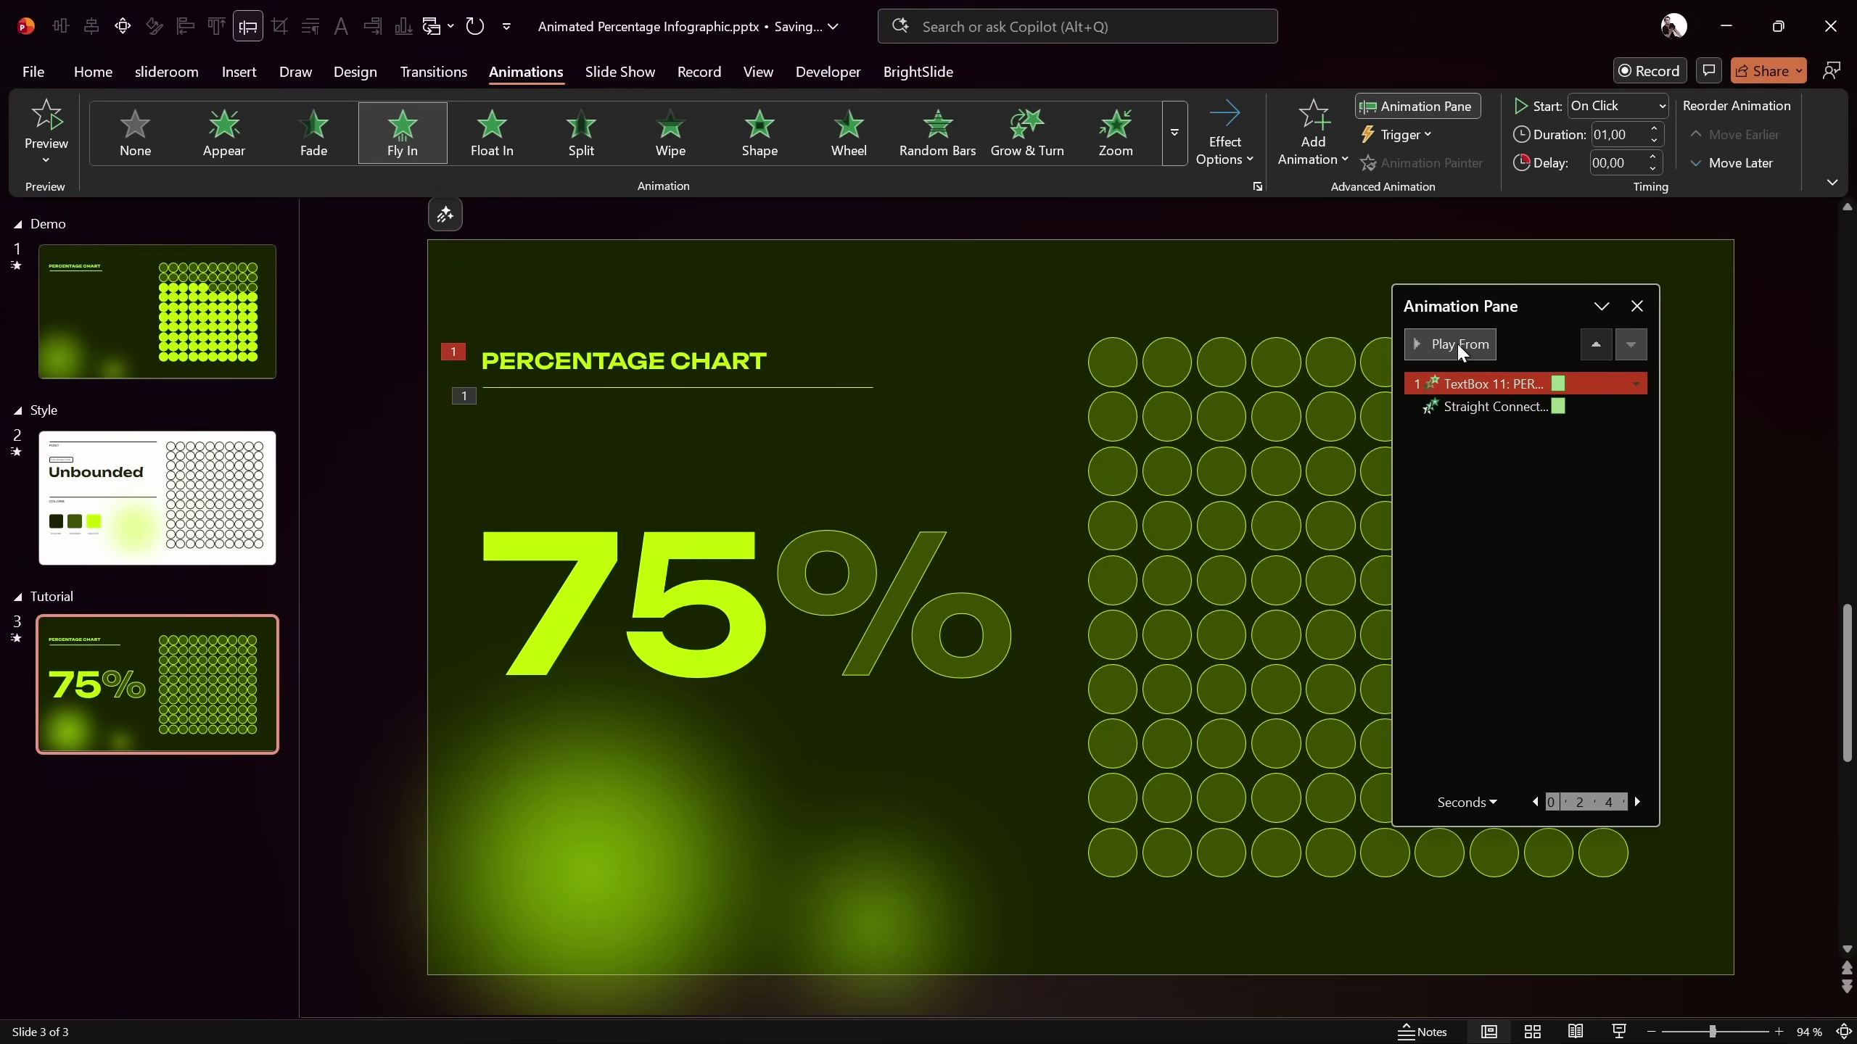
pyautogui.click(1457, 343)
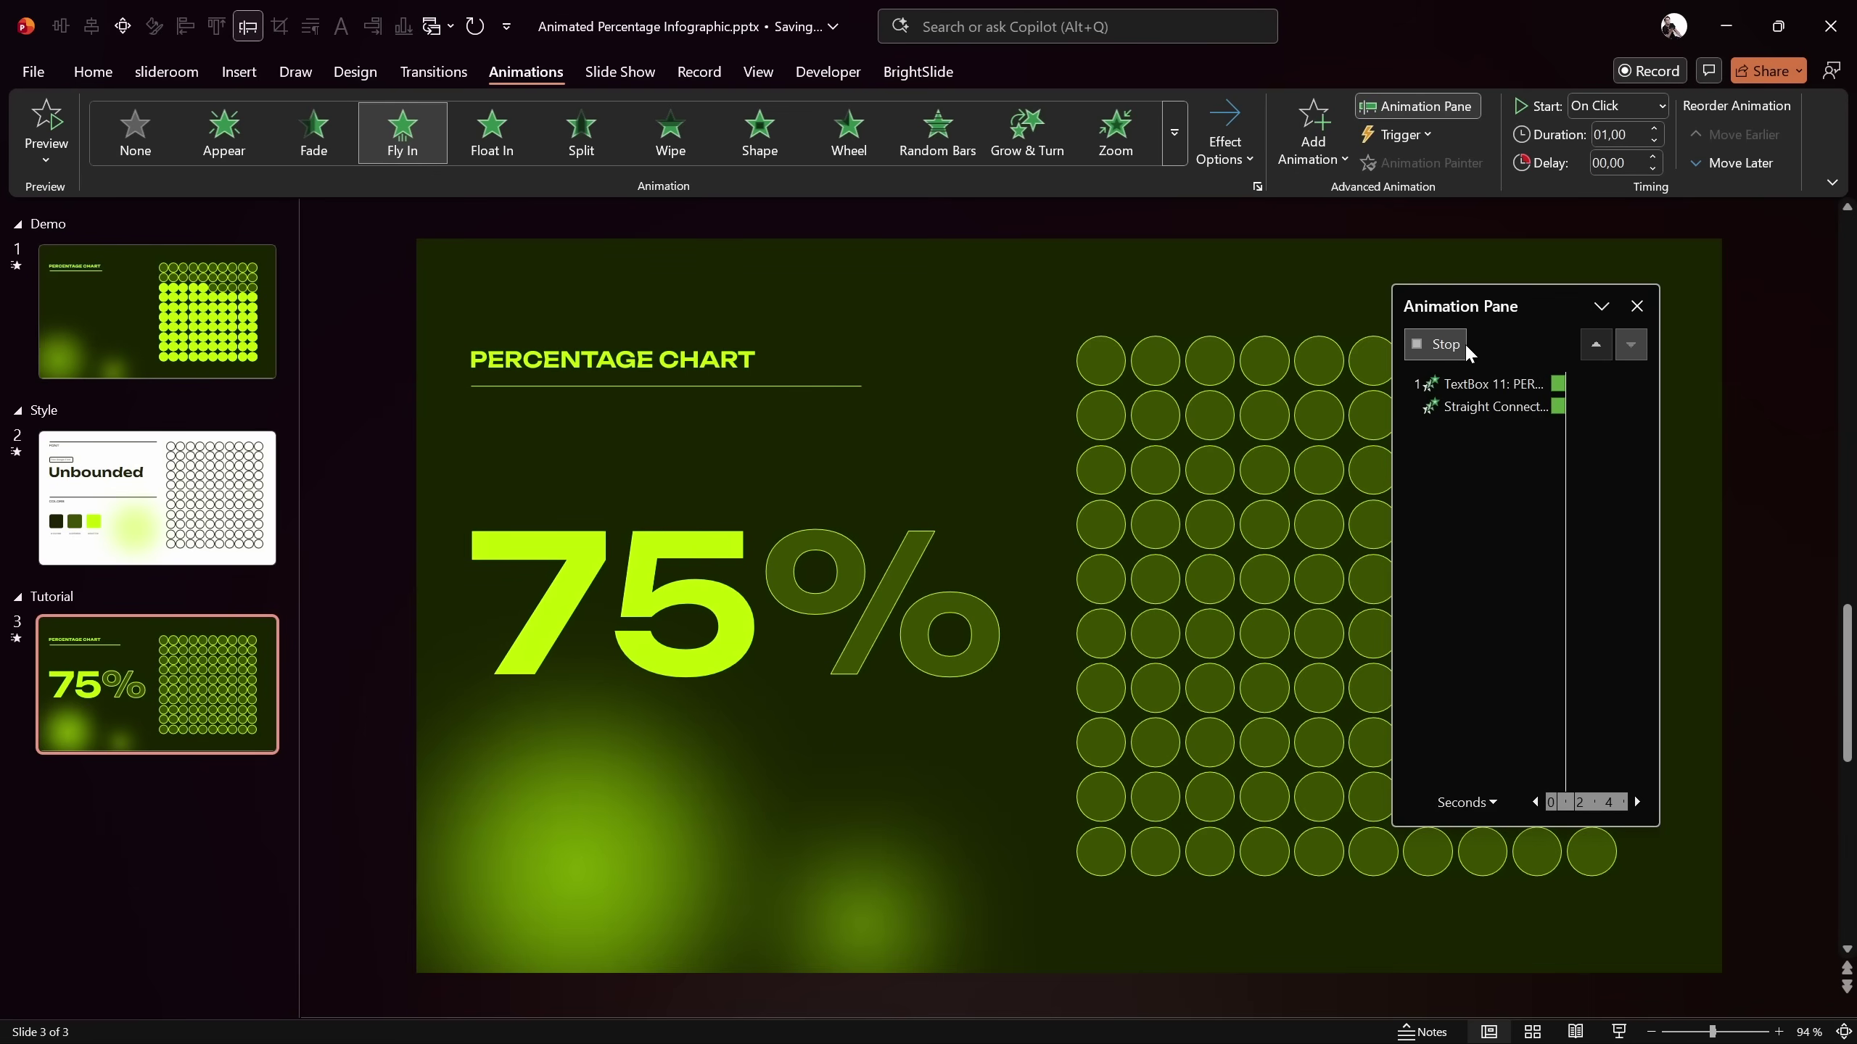
pyautogui.moveTo(1661, 445); pyautogui.dragTo(1708, 443)
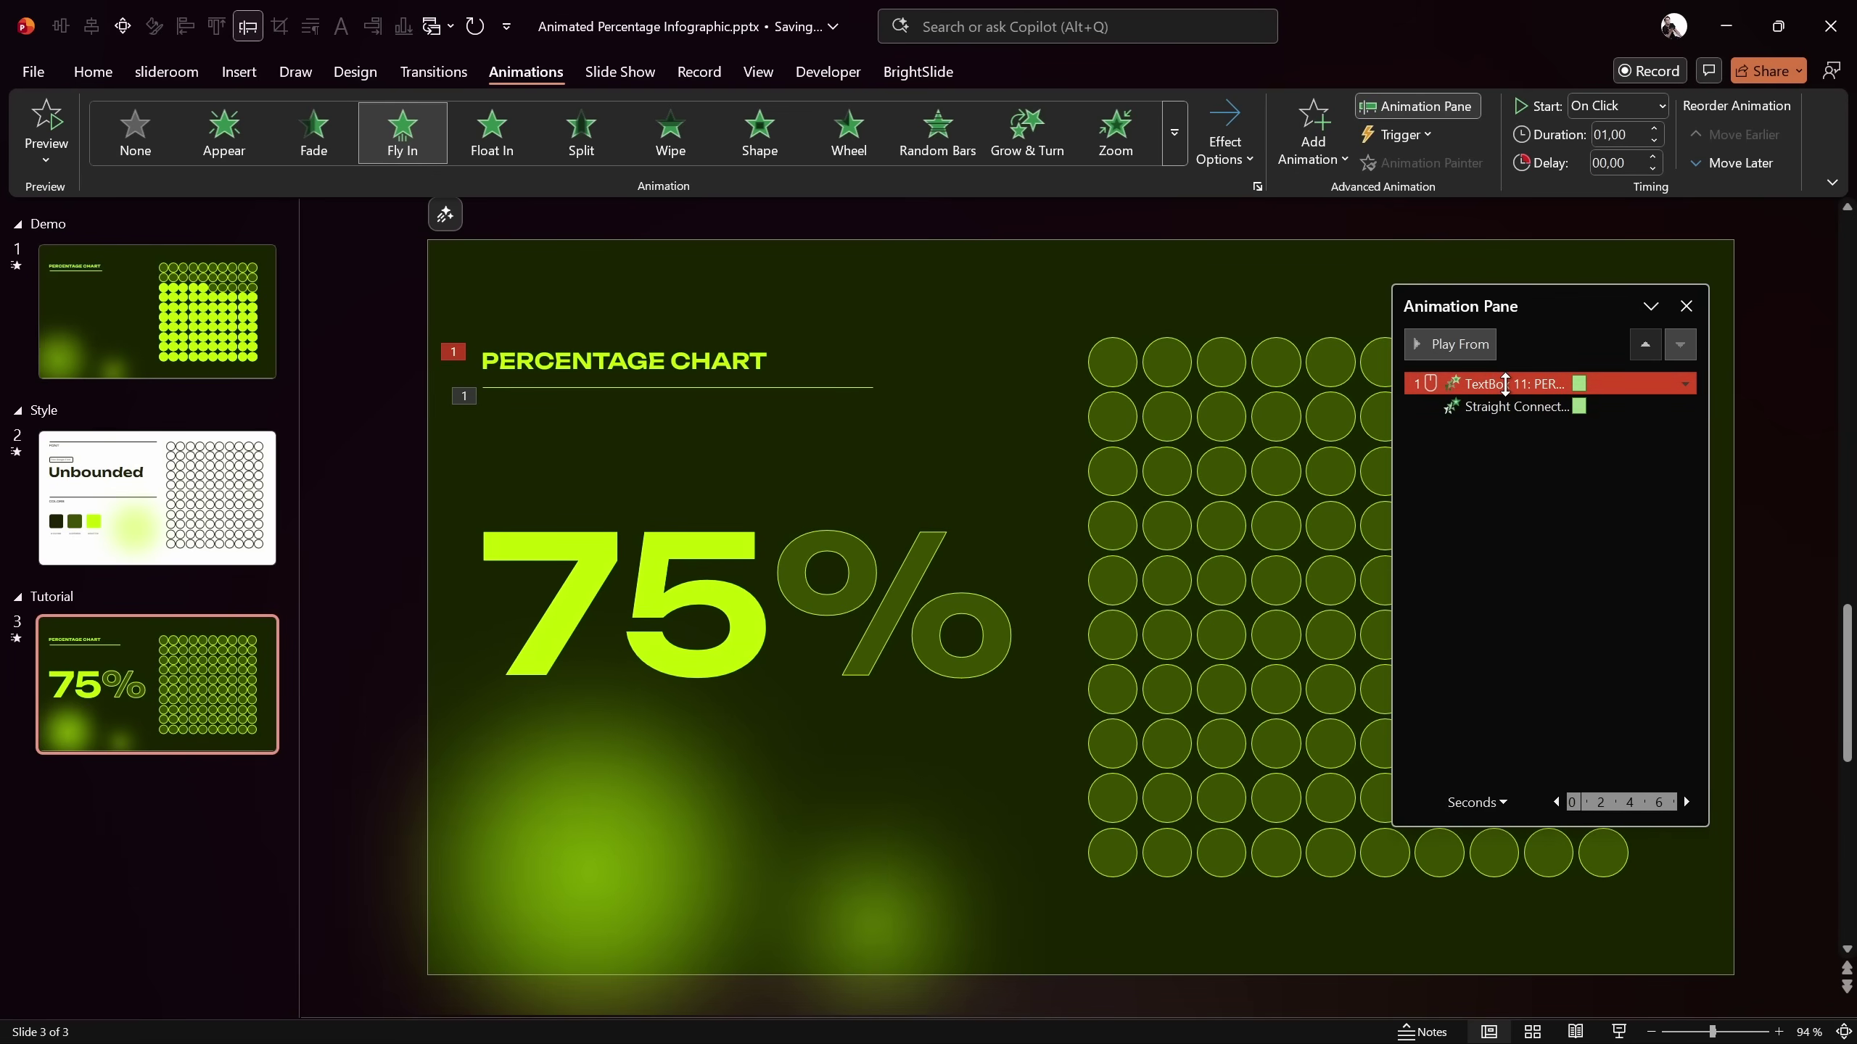
pyautogui.click(1513, 407)
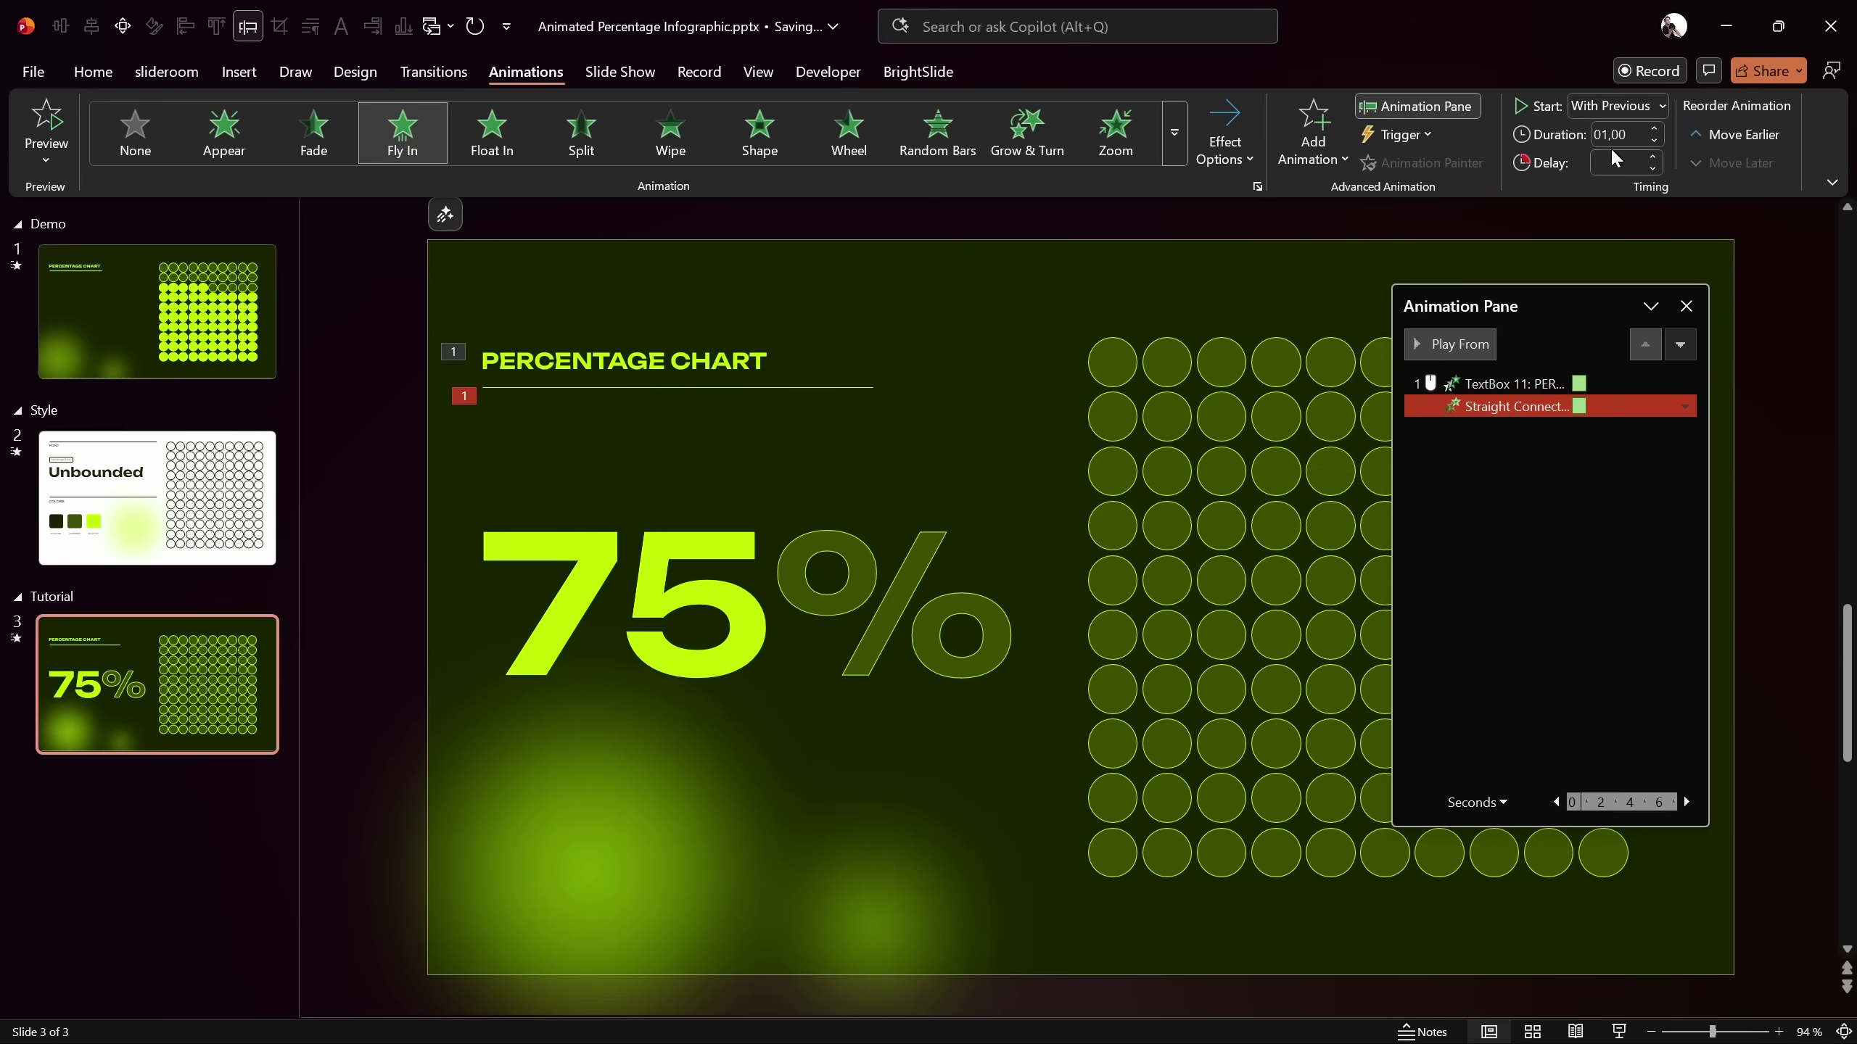
pyautogui.click(1513, 383)
pyautogui.click(1462, 346)
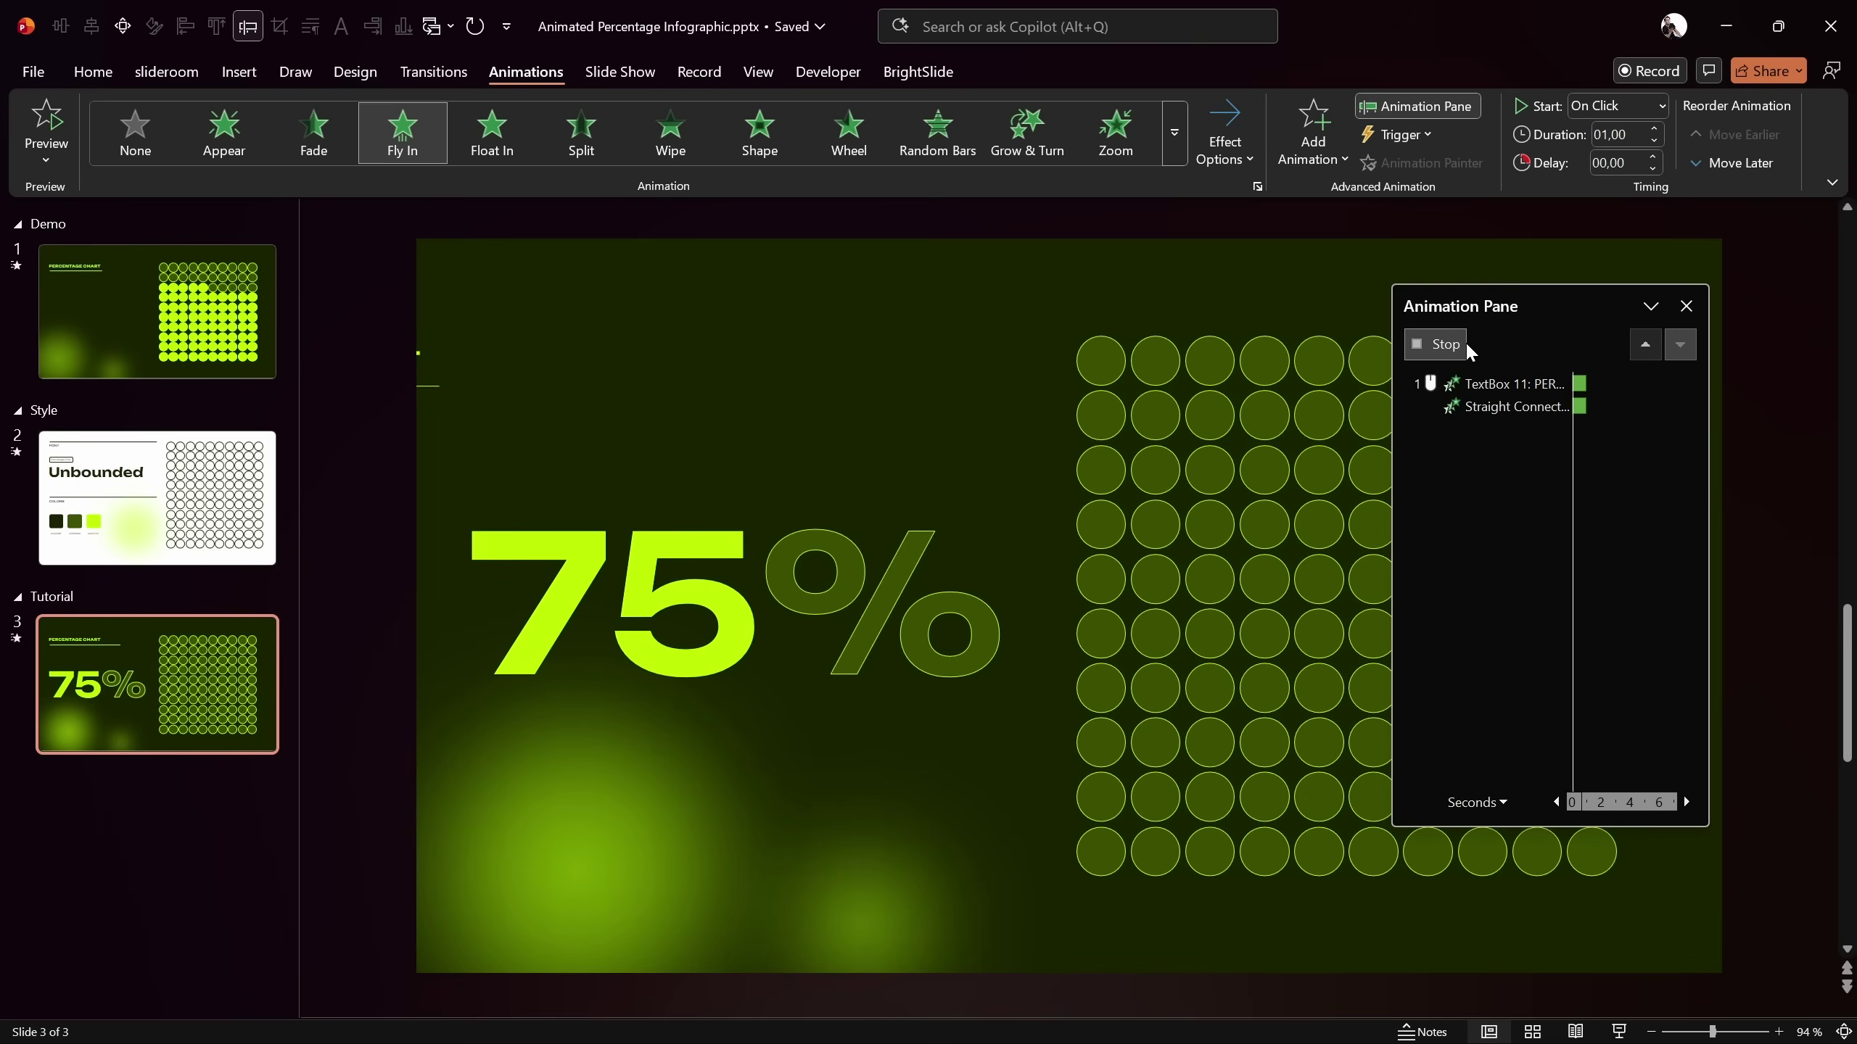
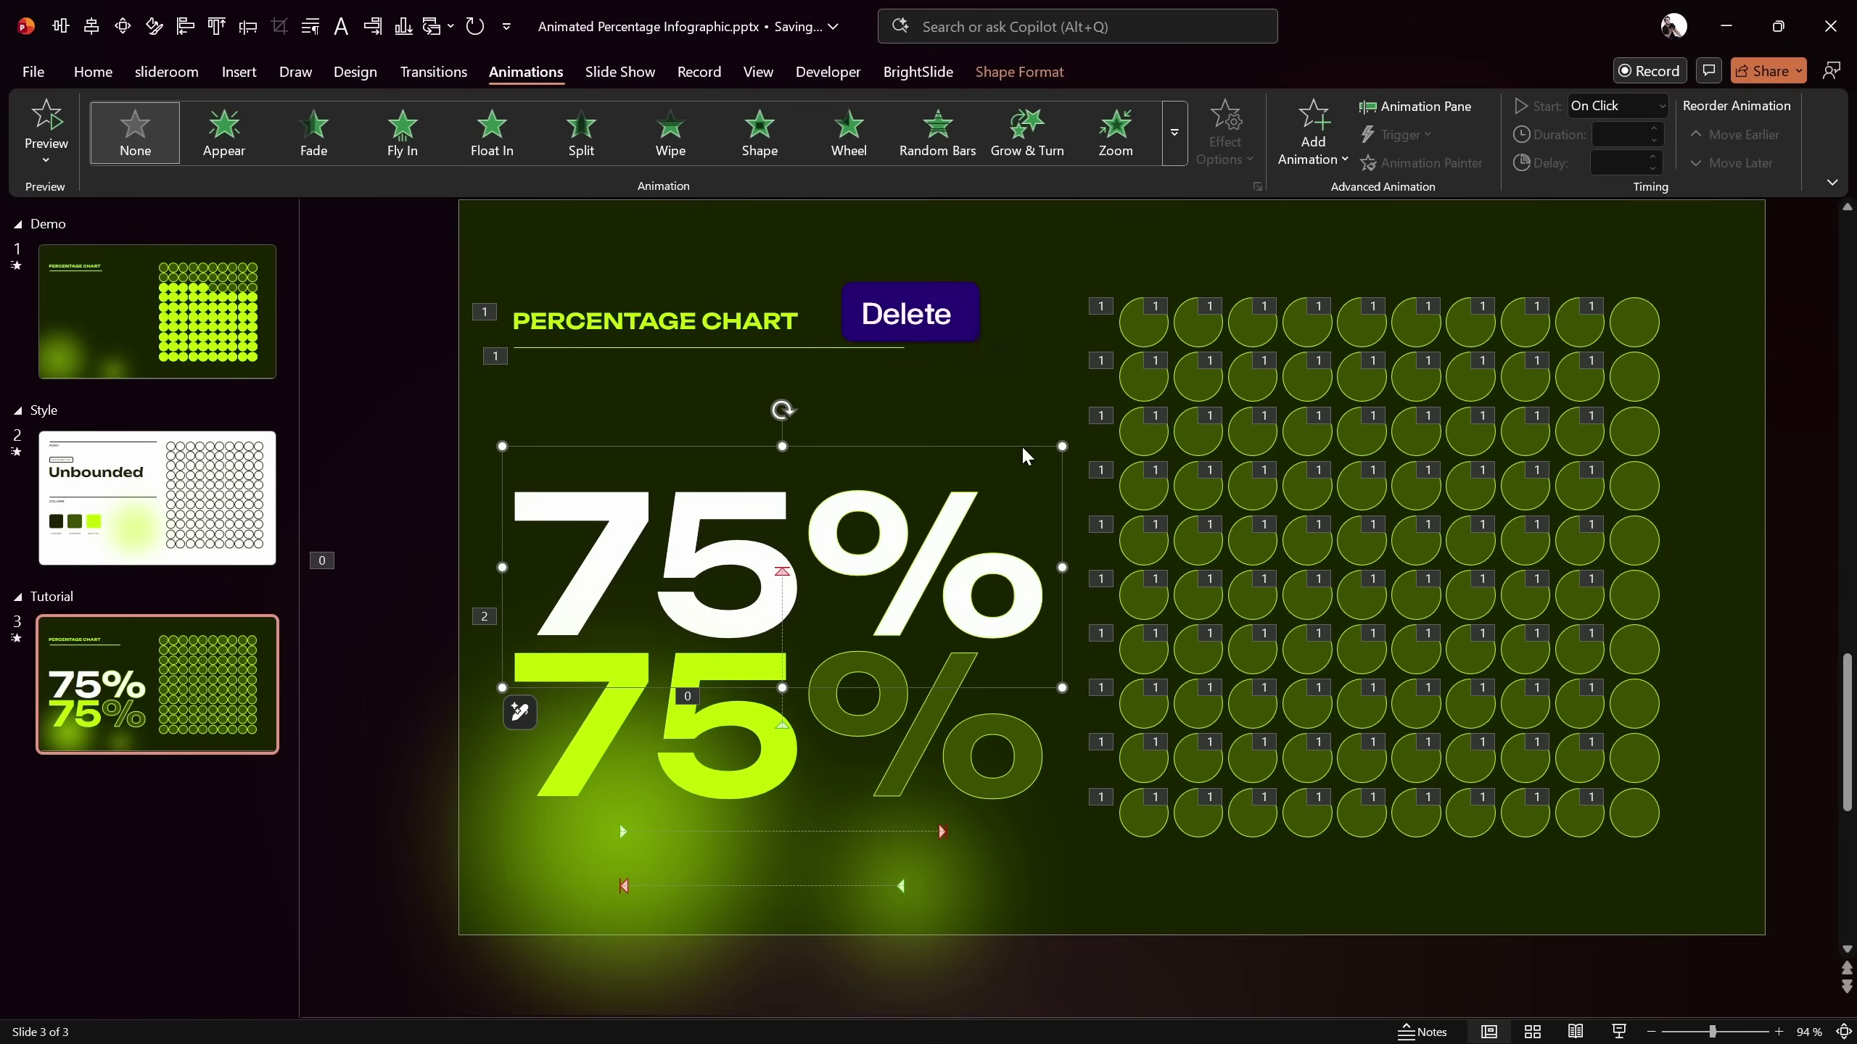
# Preview the line motion path of the 75% text box and set its duration to 3 seconds
pyautogui.click(1436, 107)
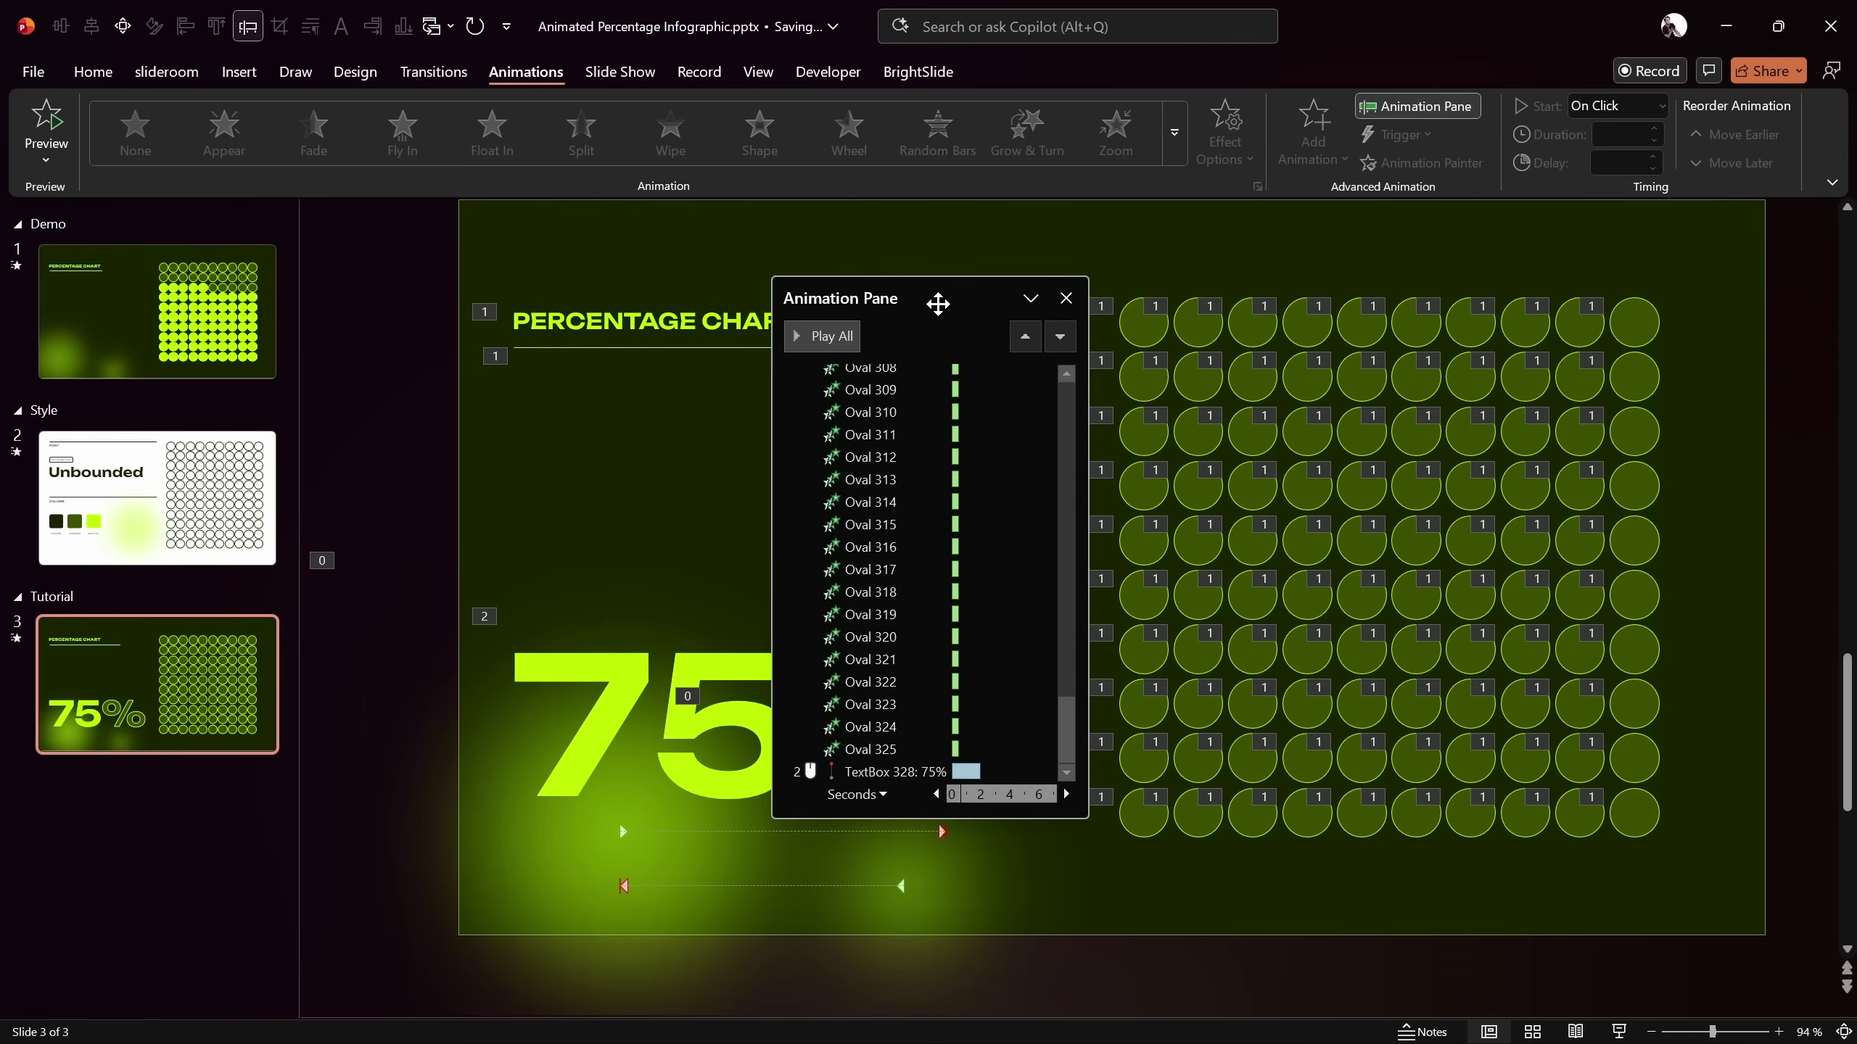
pyautogui.moveTo(936, 298); pyautogui.dragTo(1367, 242)
pyautogui.click(1327, 716)
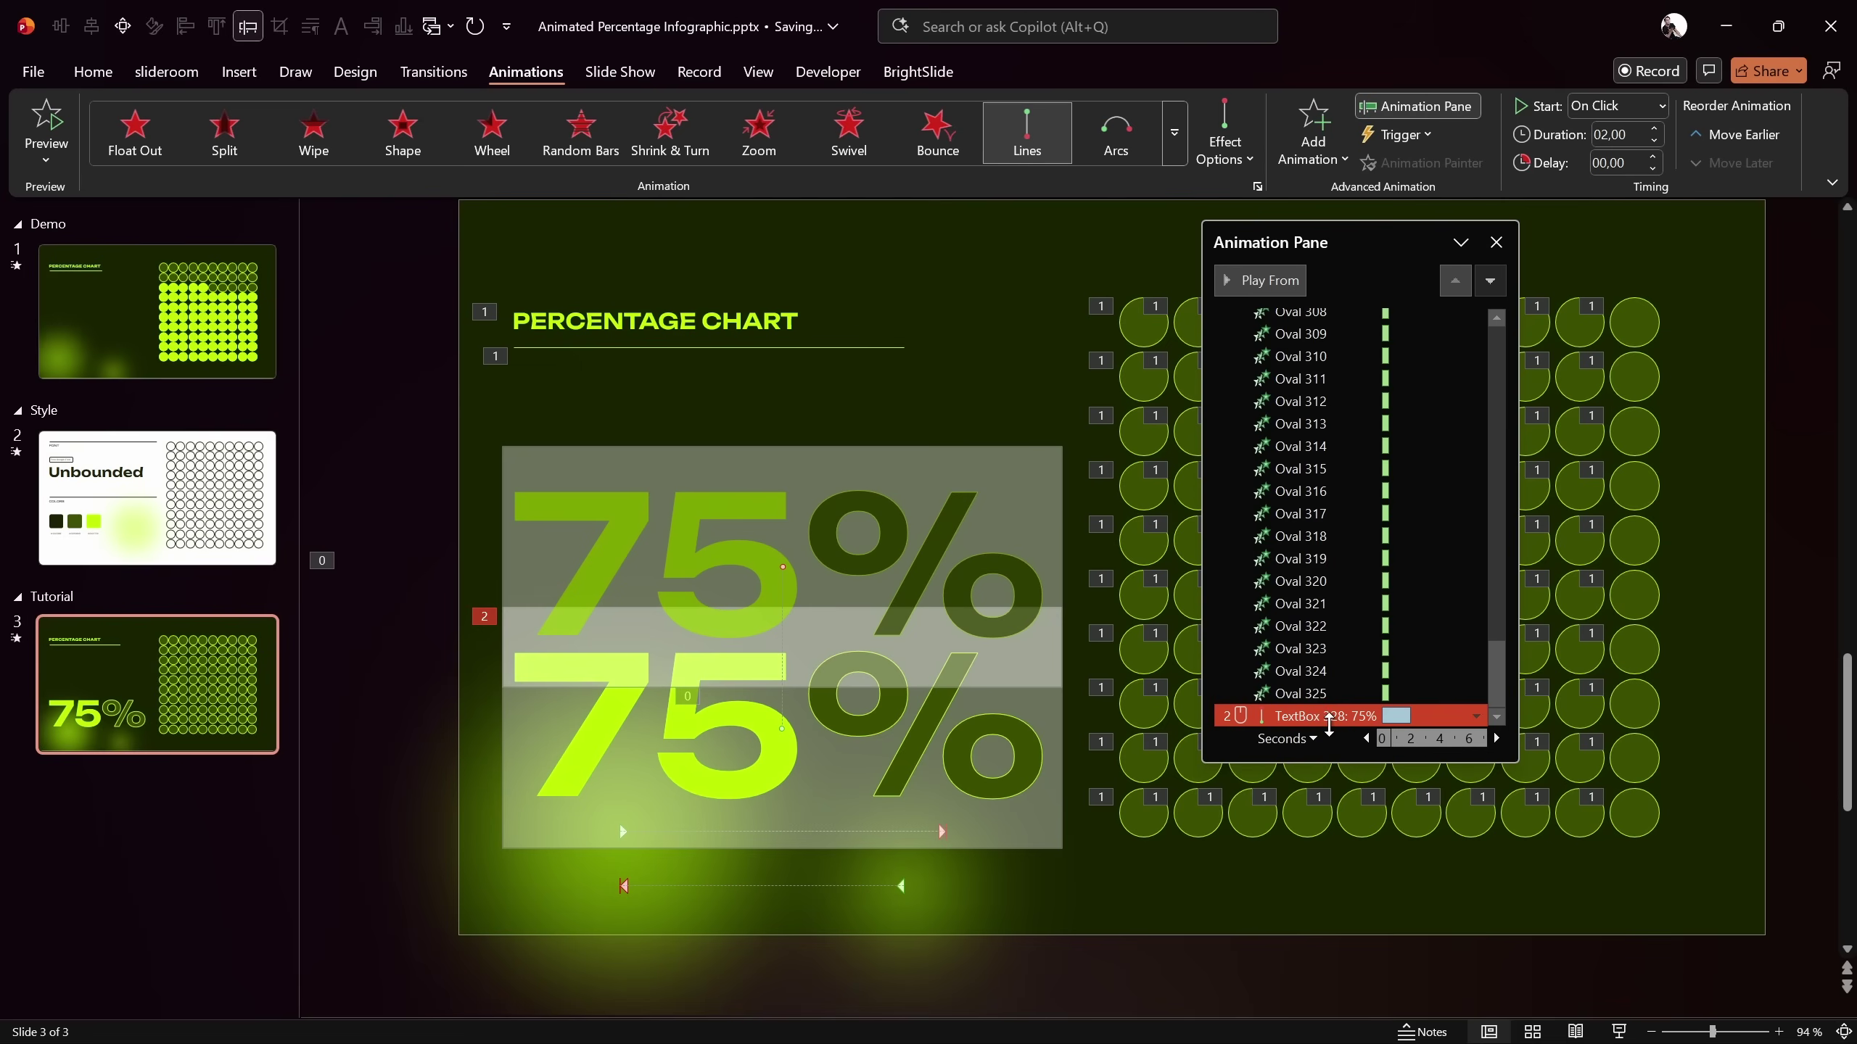
pyautogui.click(1260, 281)
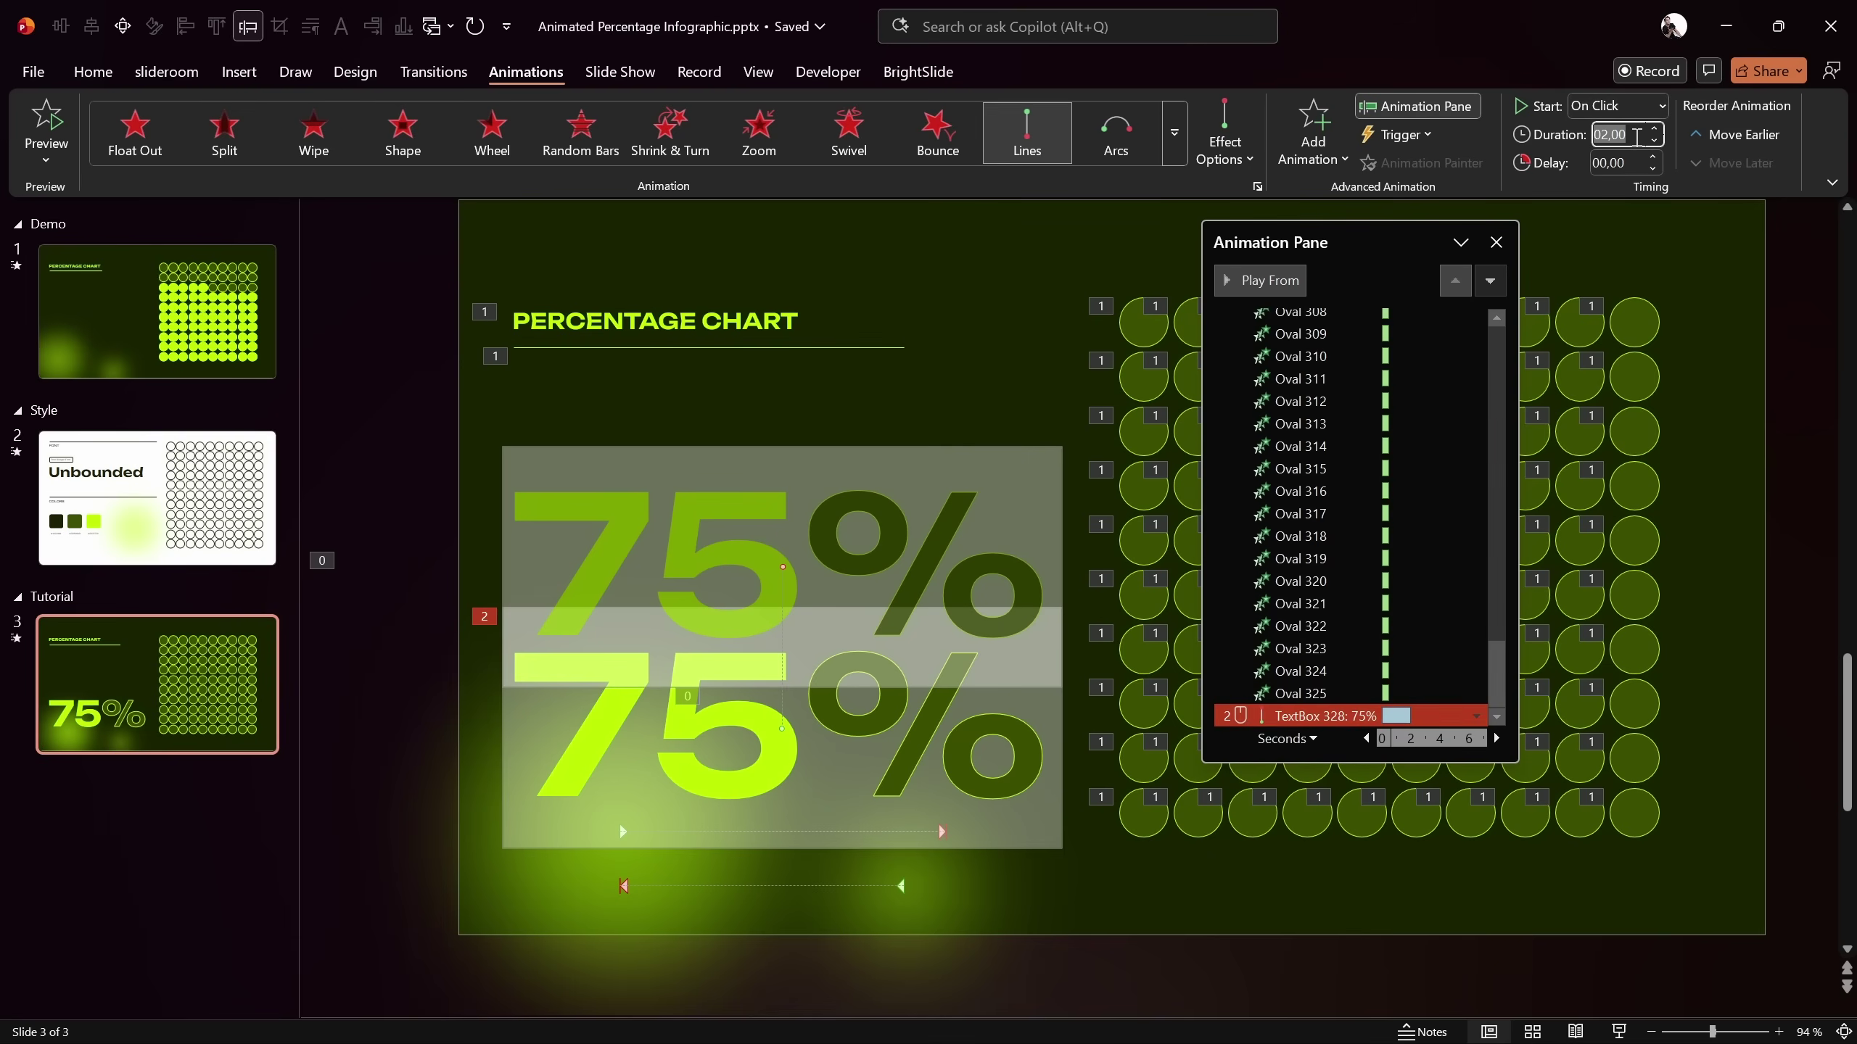
pyautogui.press('Return')
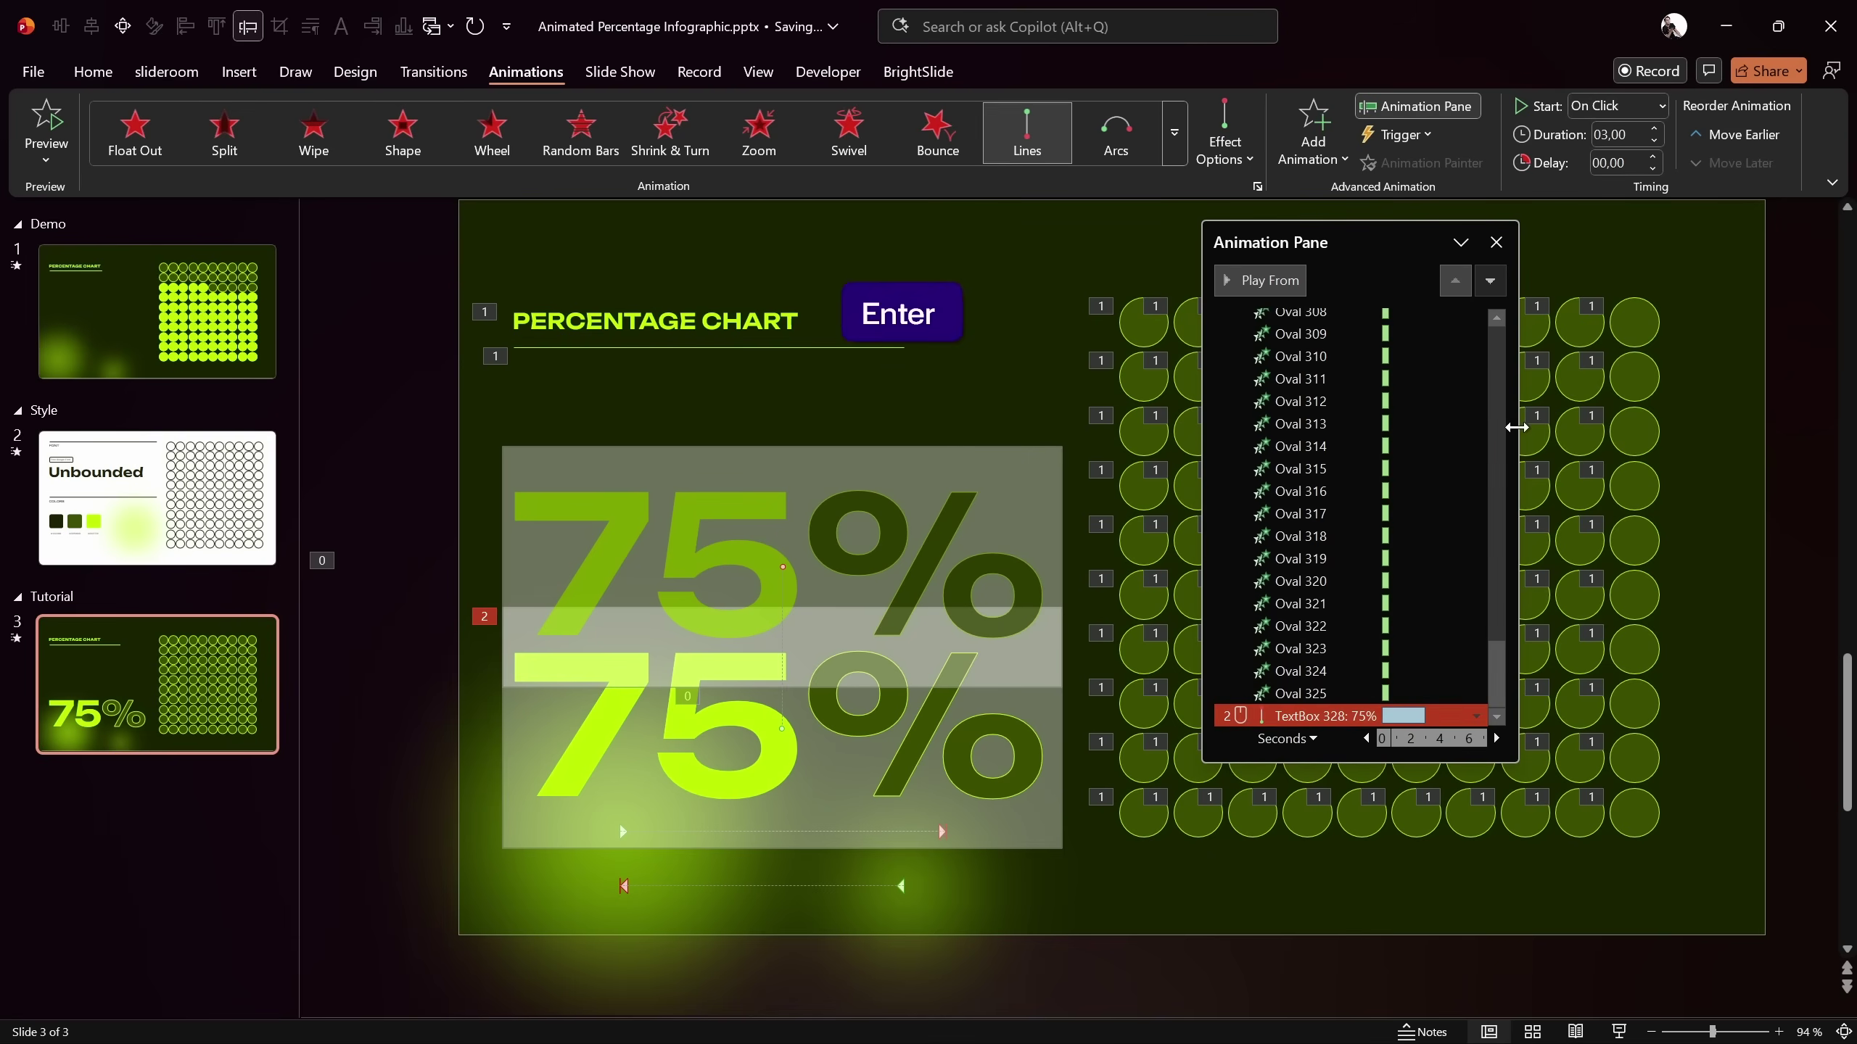
# Set the 75% motion path's smooth start to 0 and smooth end to 3 seconds, animate its text by letter, and preview it
pyautogui.doubleClick(1304, 716)
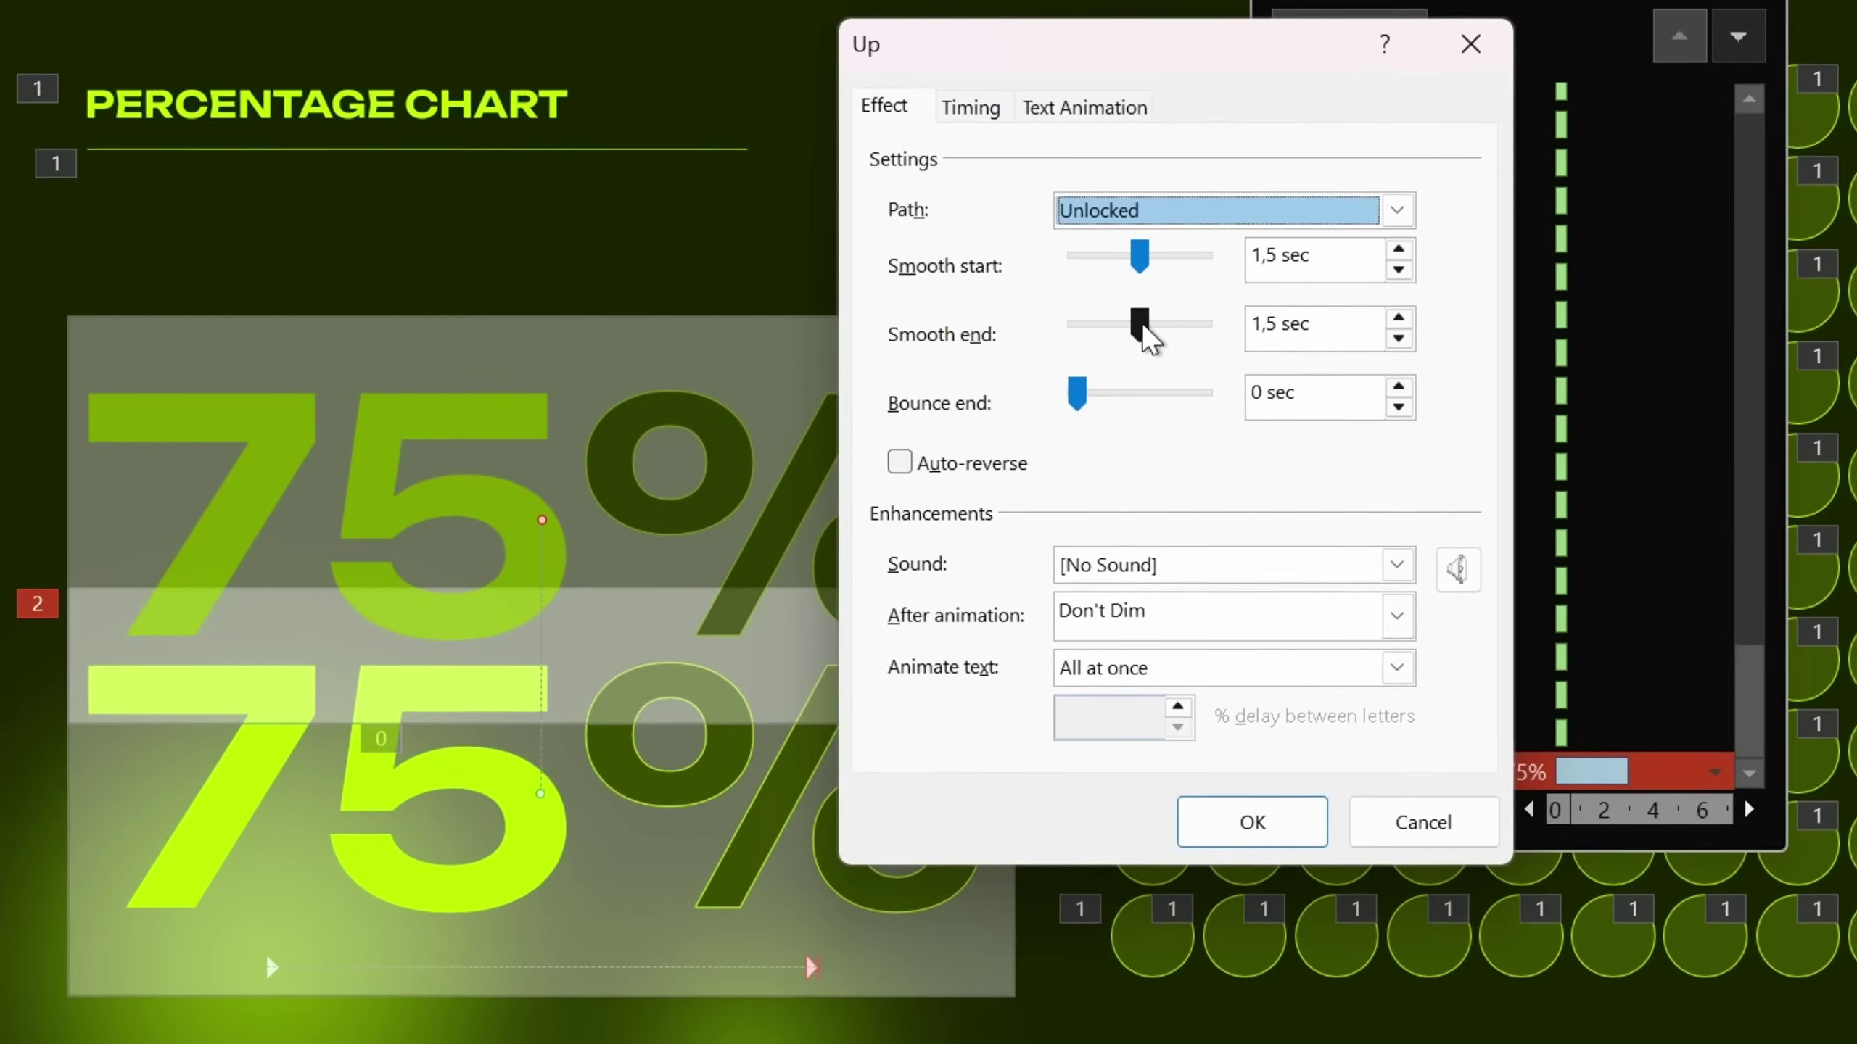
pyautogui.moveTo(1141, 436); pyautogui.dragTo(1230, 452)
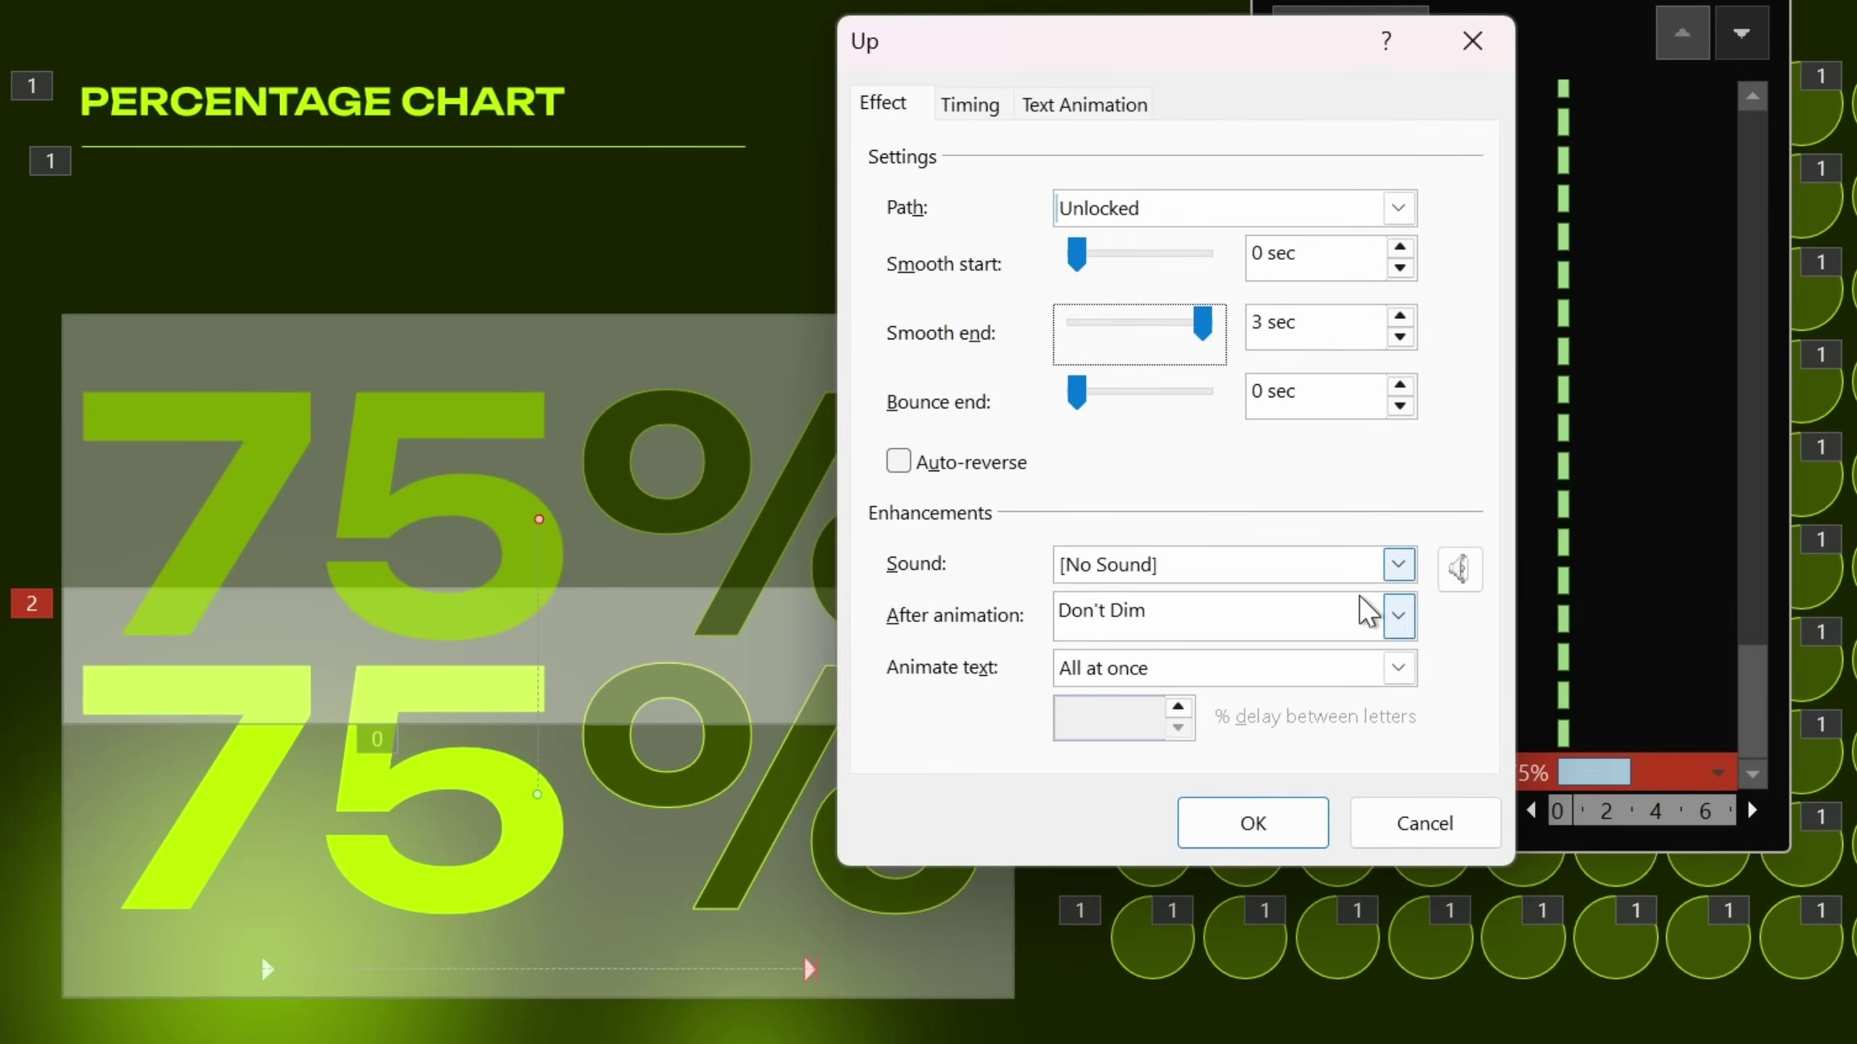
pyautogui.click(1393, 677)
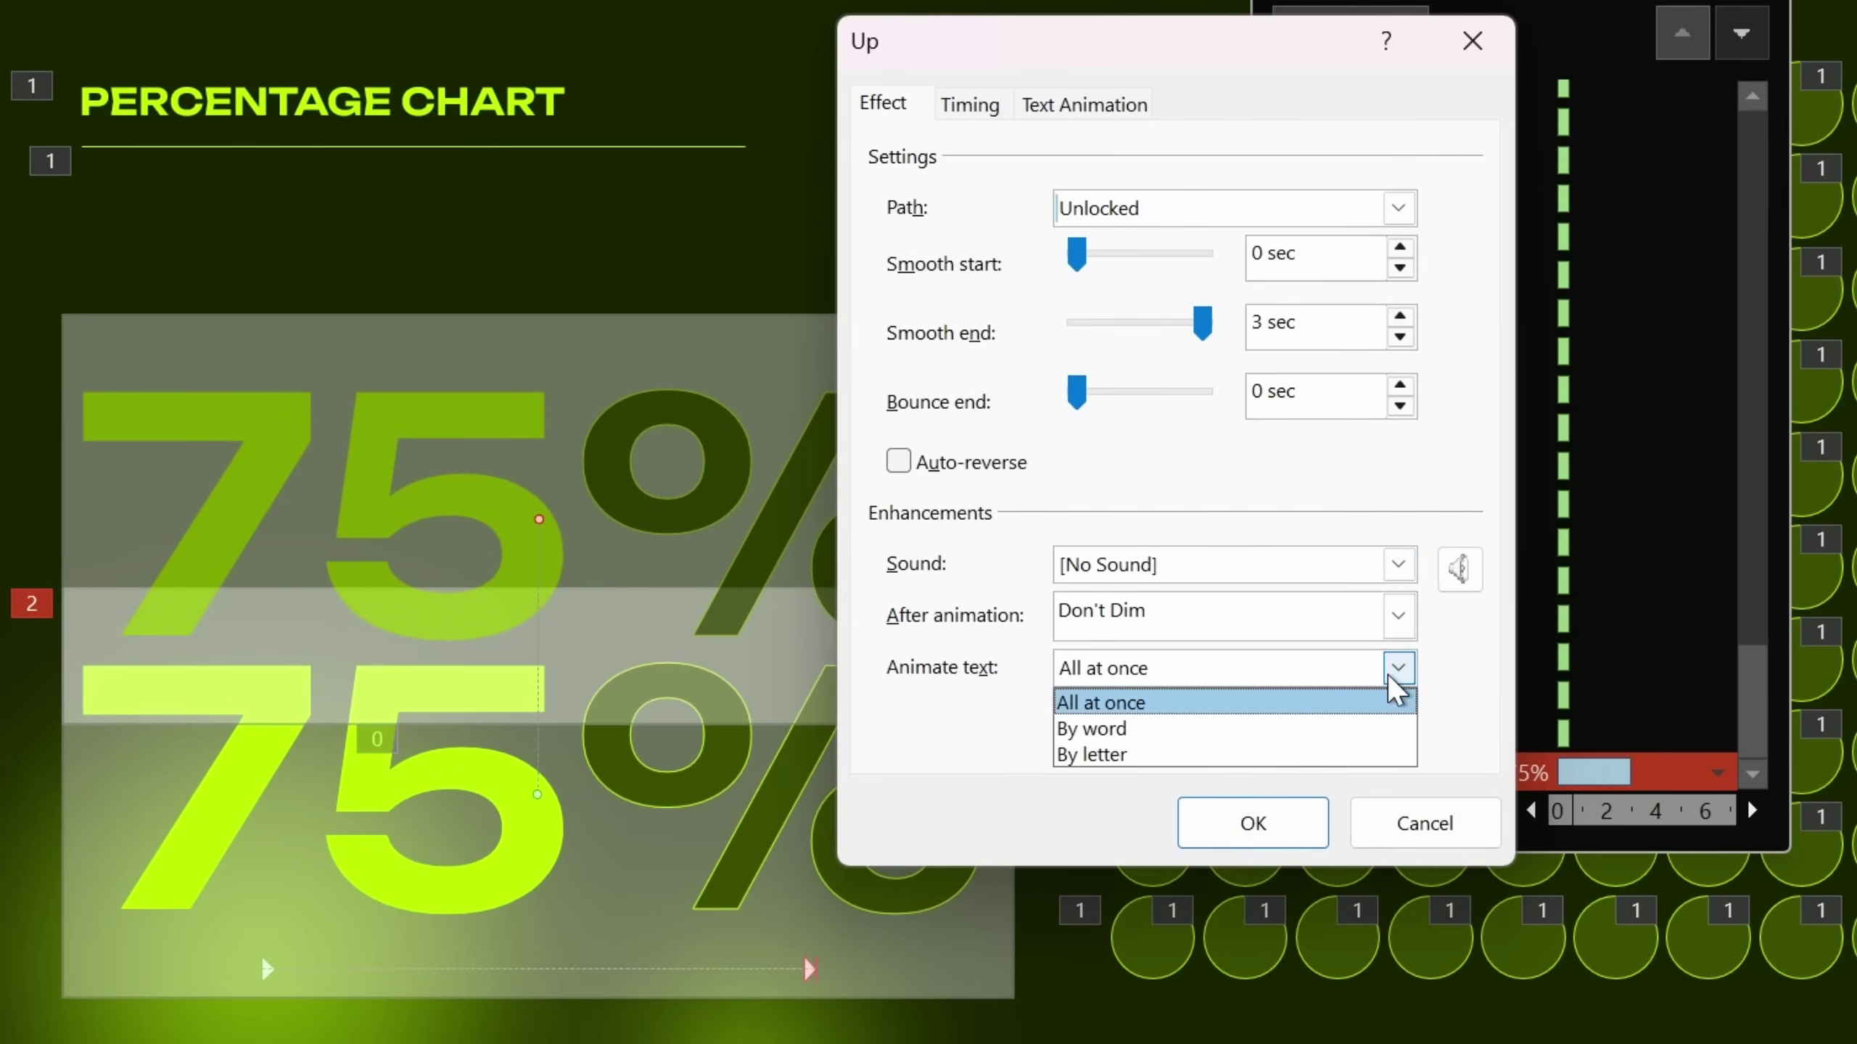
pyautogui.click(1192, 755)
pyautogui.click(1128, 722)
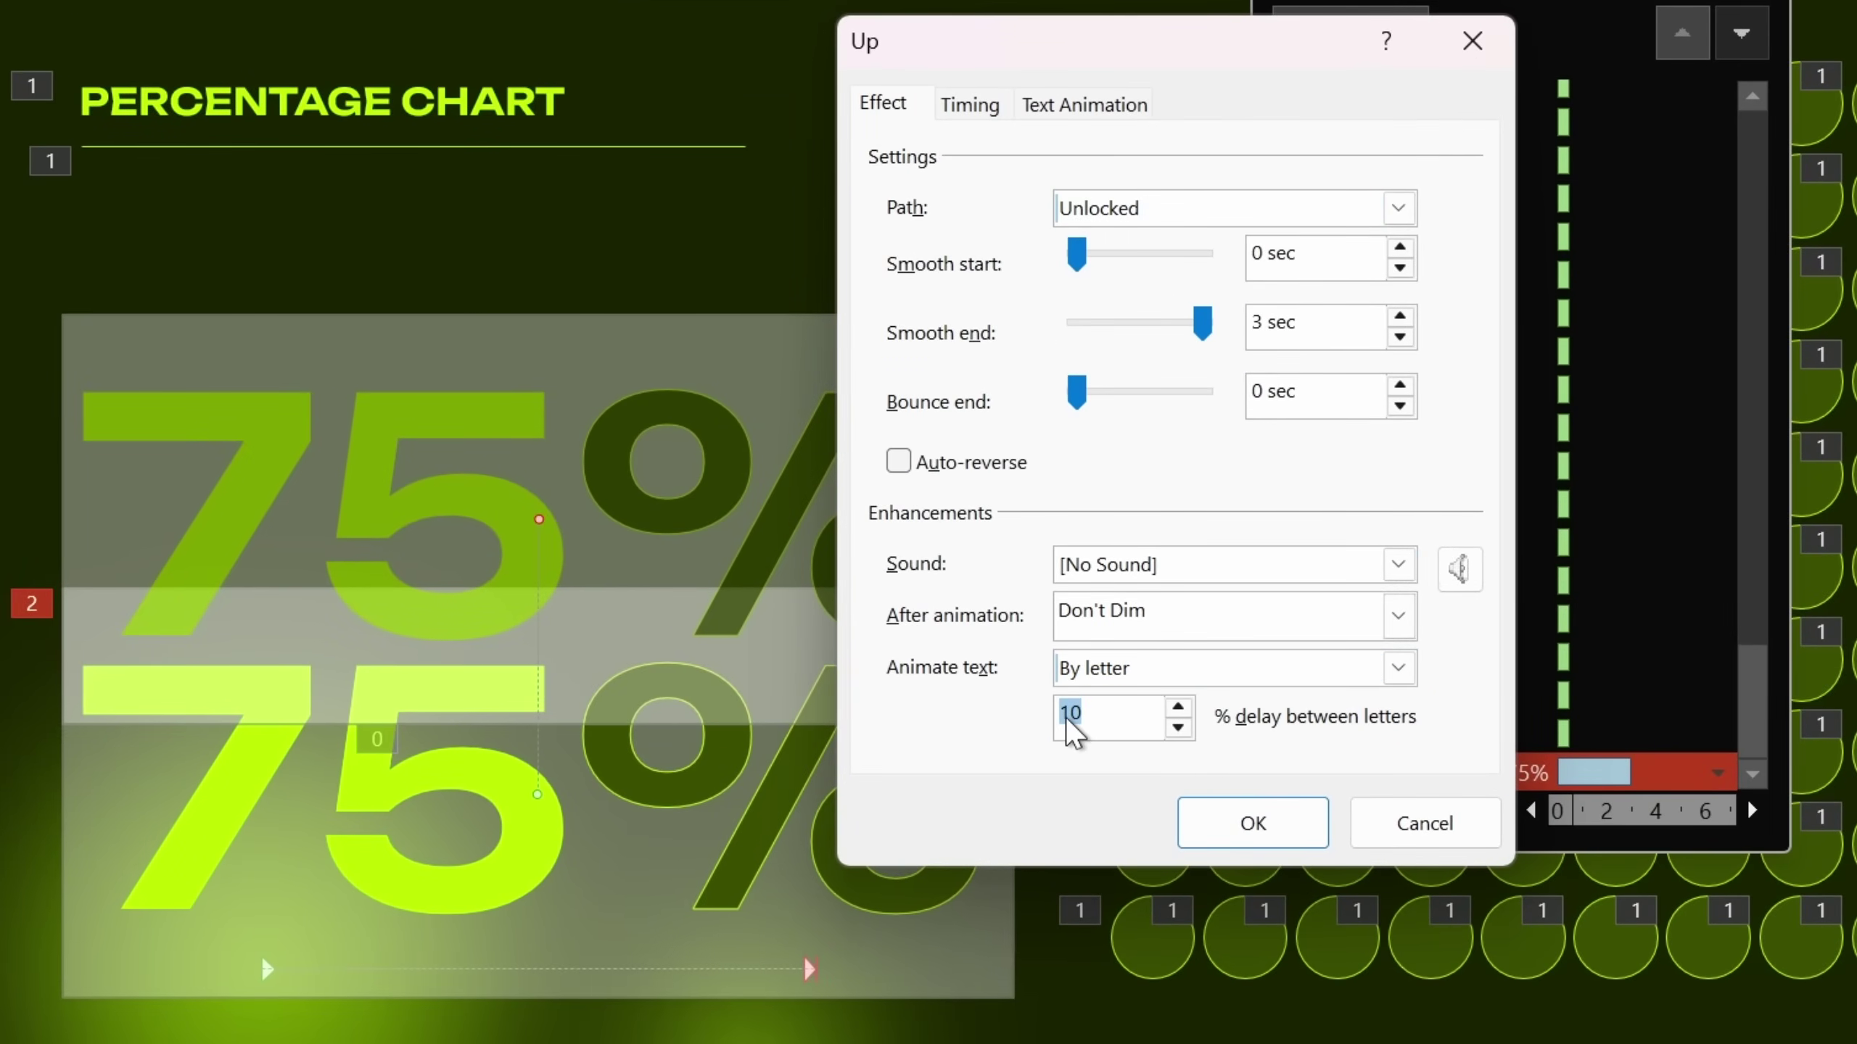
pyautogui.click(1252, 823)
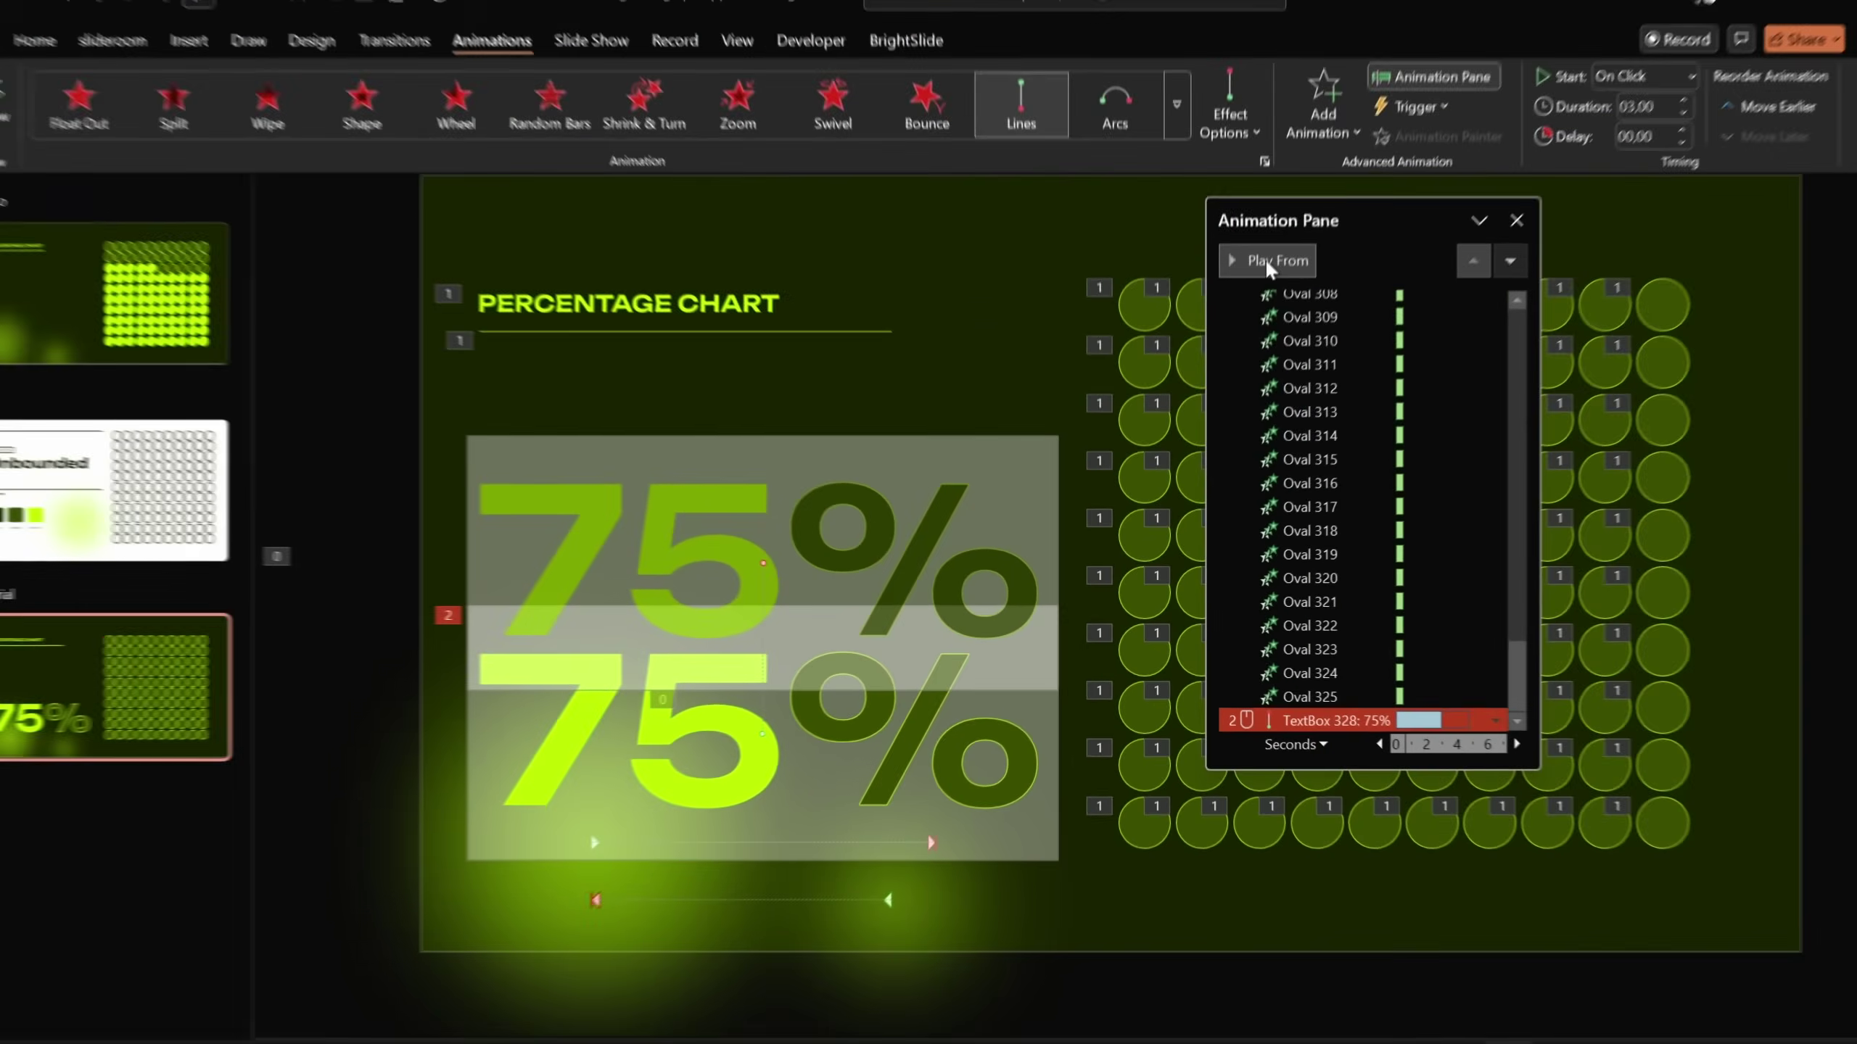
pyautogui.click(1267, 261)
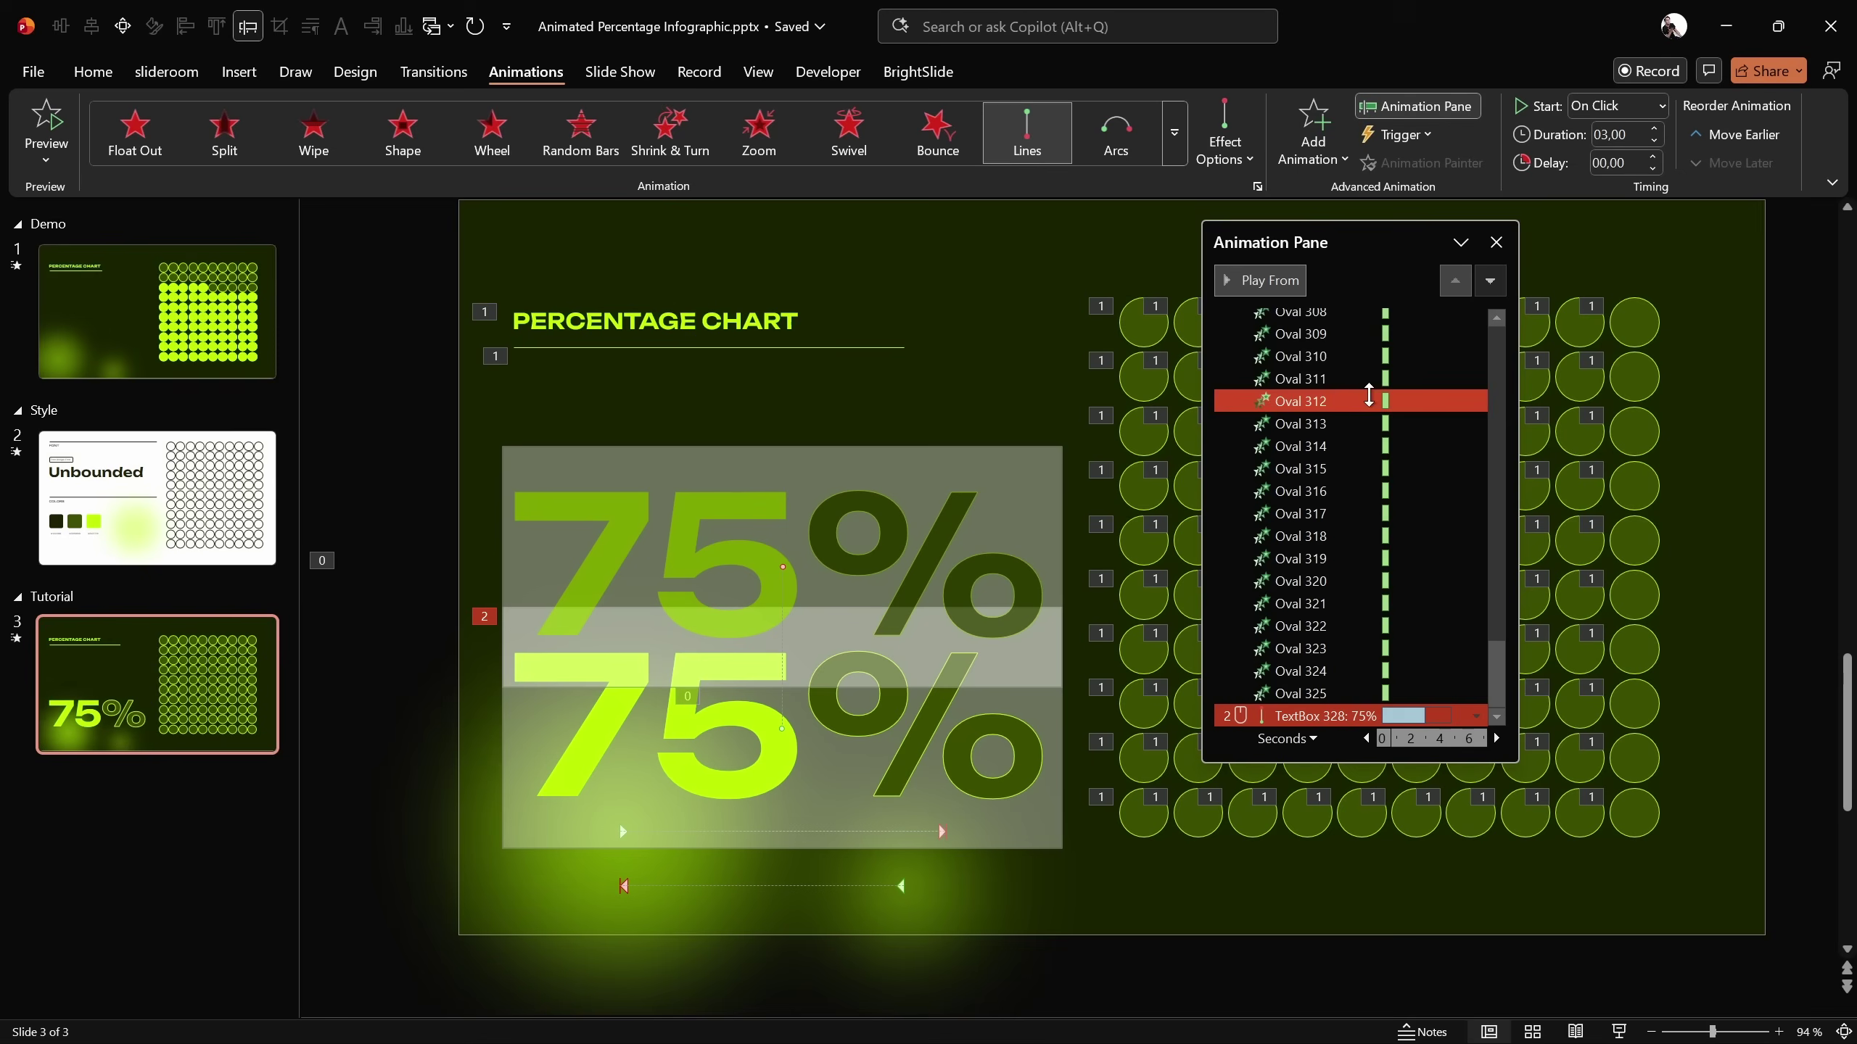
pyautogui.click(1497, 243)
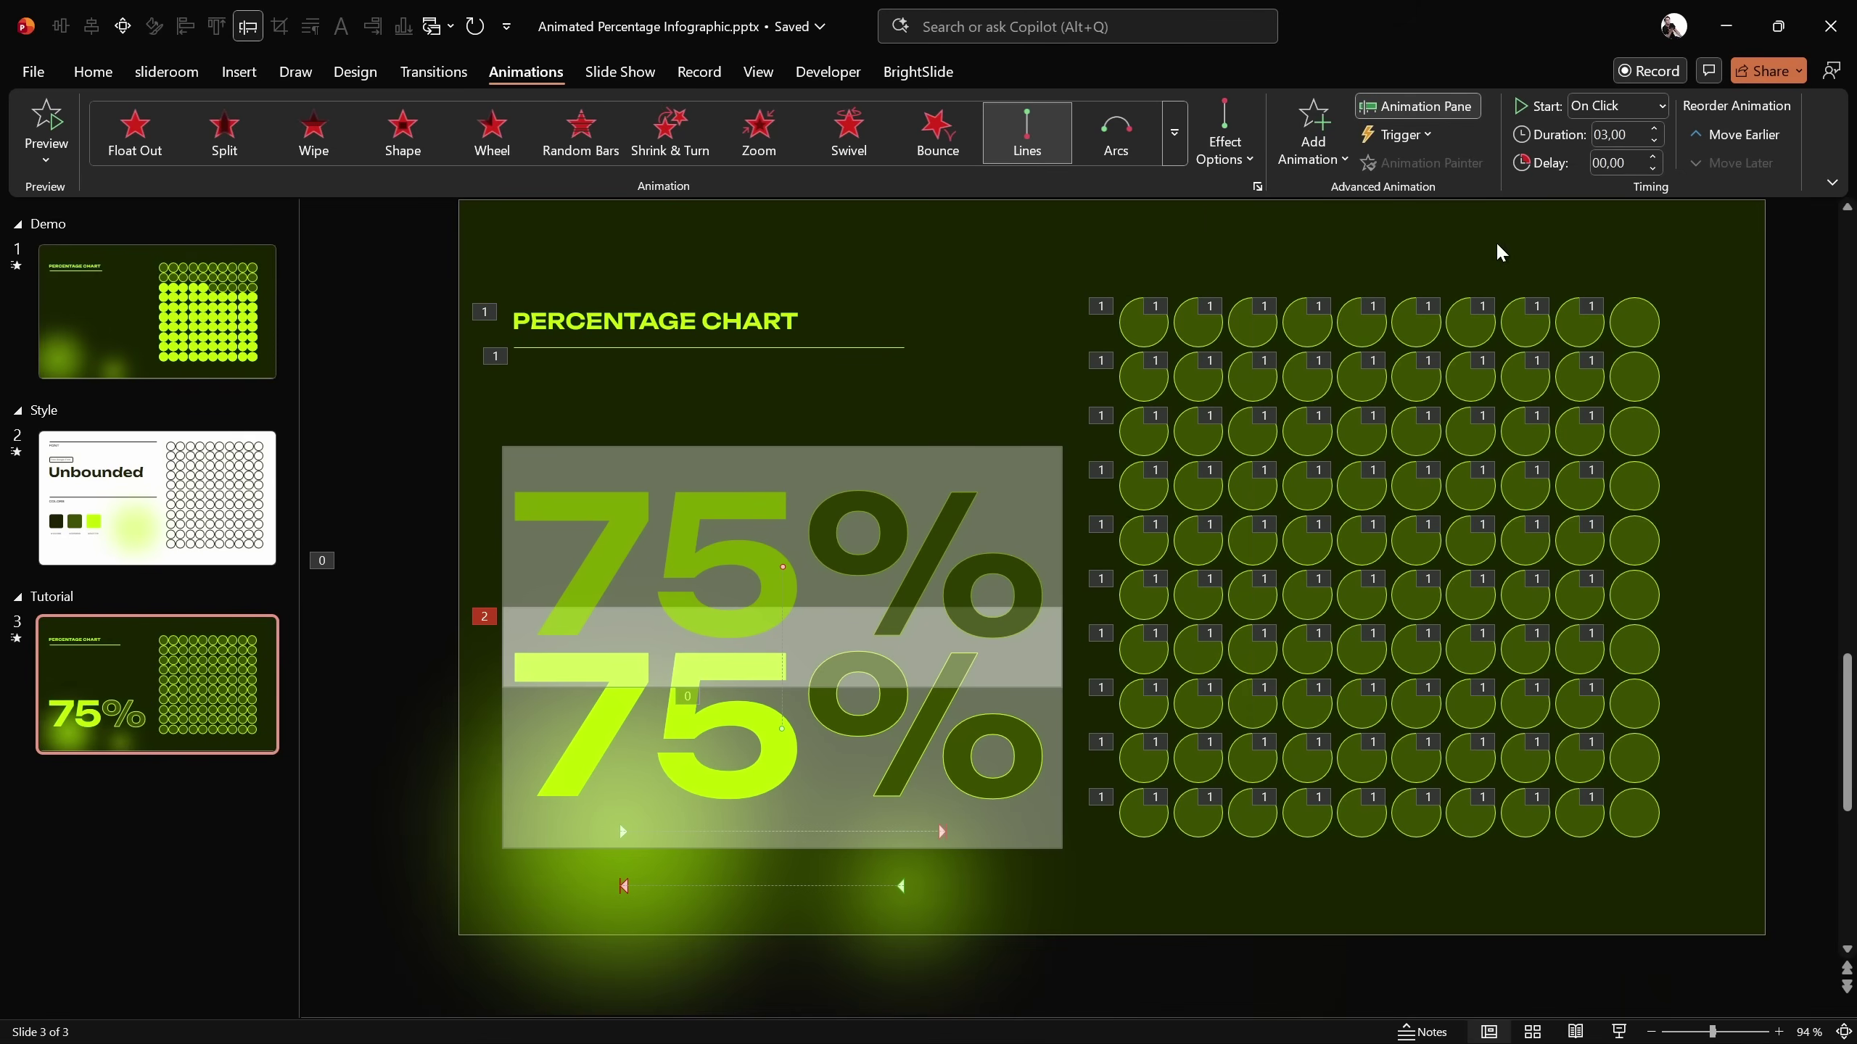
# Draw a rectangle about 14.5 cm by 4.8 cm covering the 75% text and fill it with the slide's dark green background colour
pyautogui.click(411, 507)
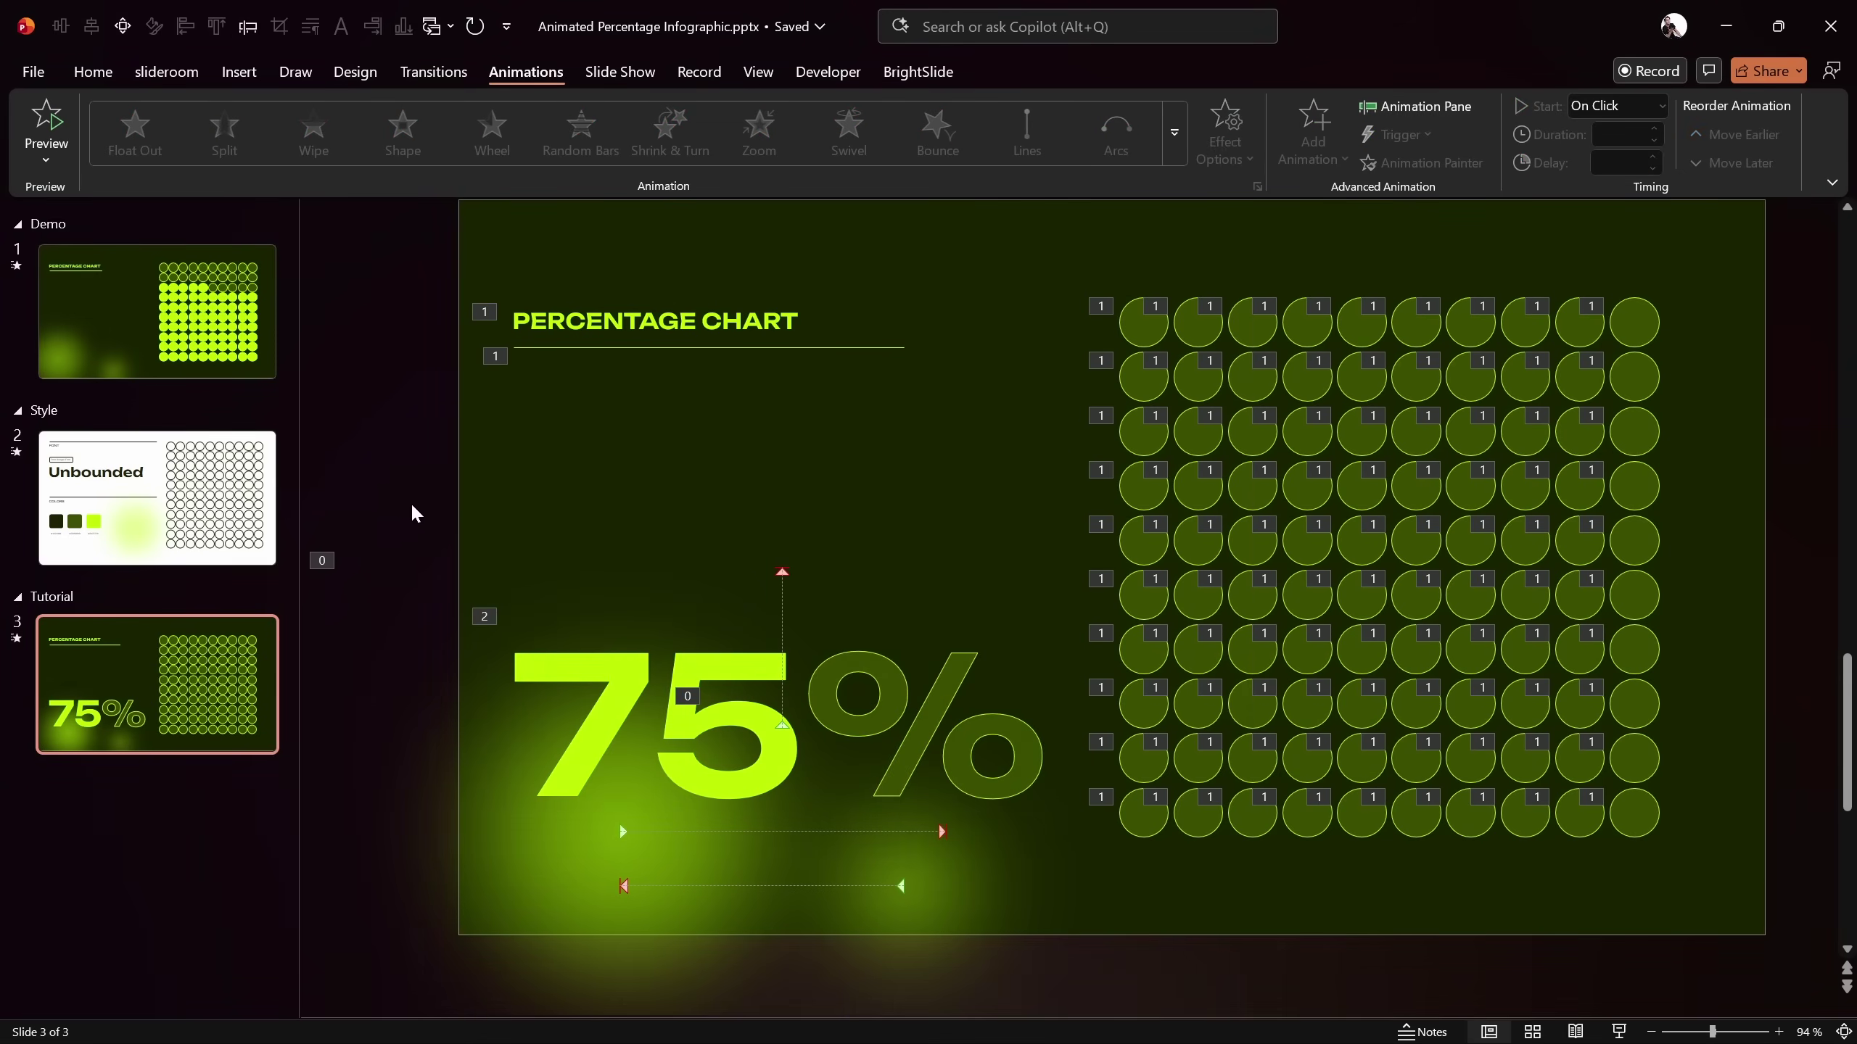
pyautogui.click(241, 74)
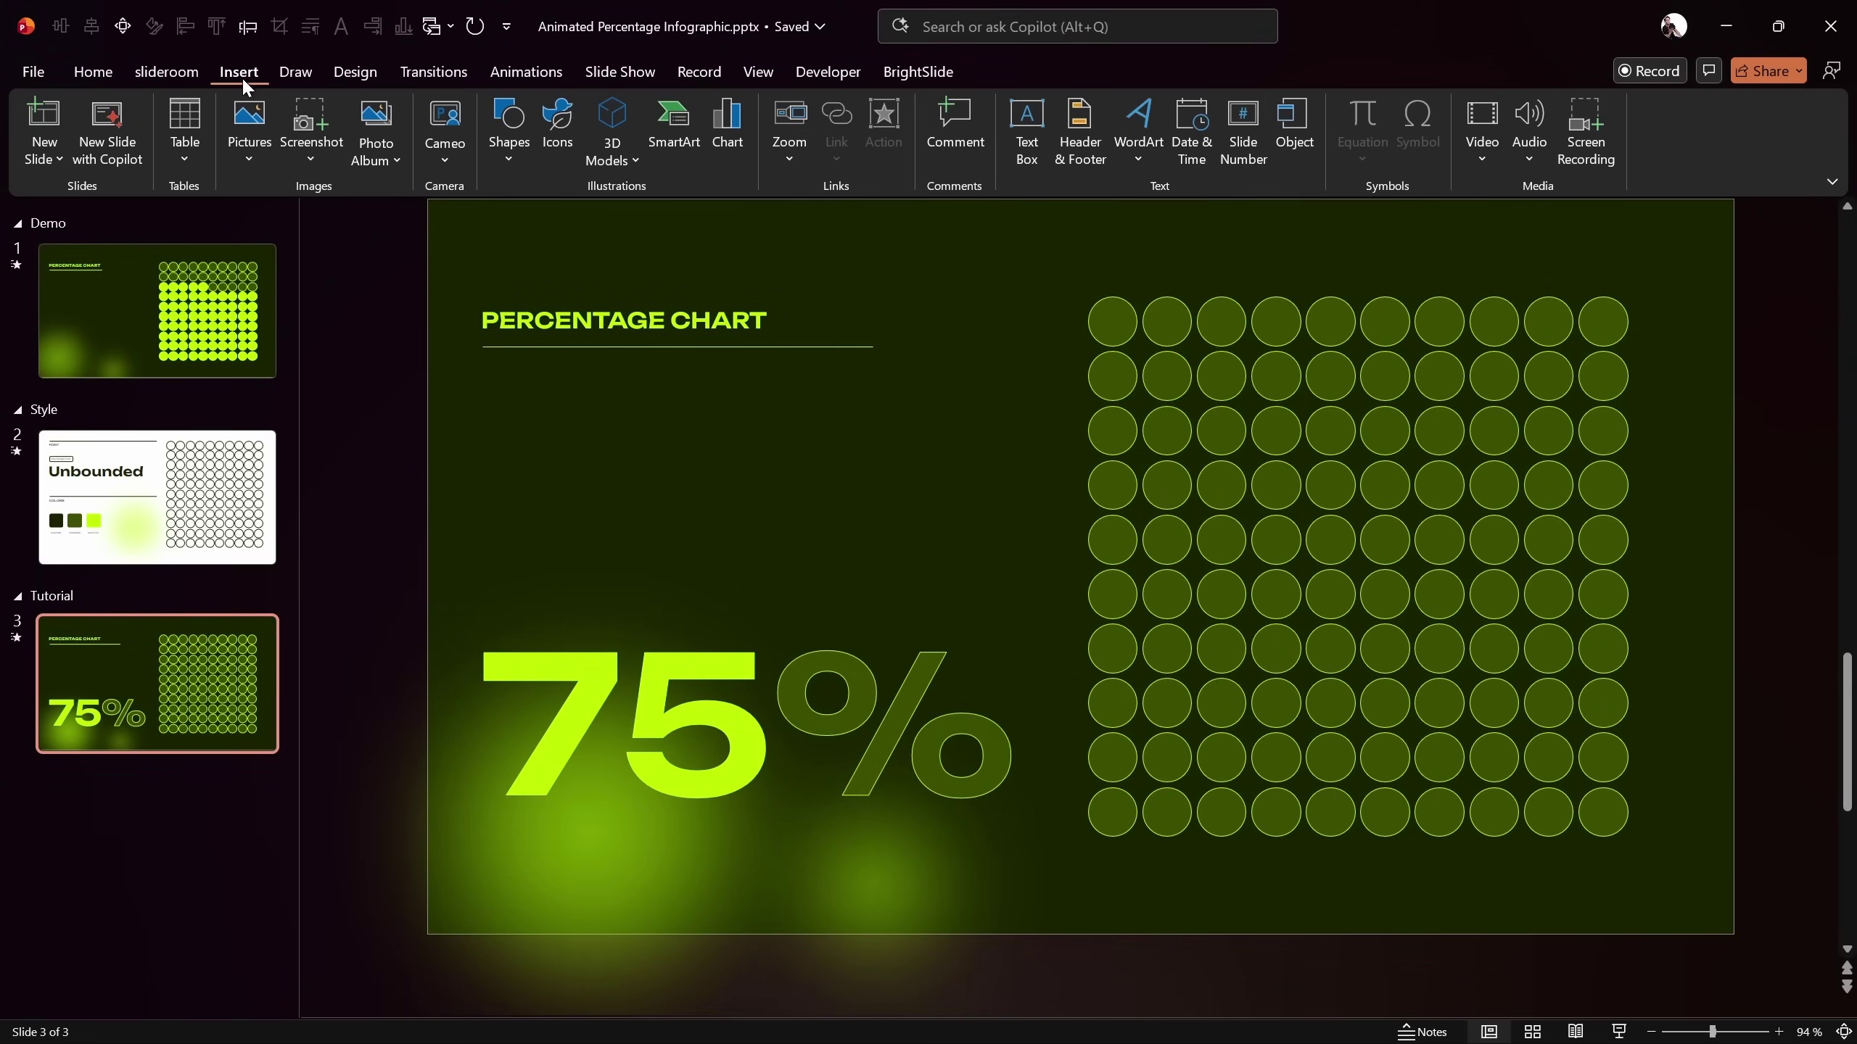
pyautogui.click(490, 137)
pyautogui.click(579, 221)
pyautogui.moveTo(472, 636); pyautogui.dragTo(1031, 821)
pyautogui.click(910, 107)
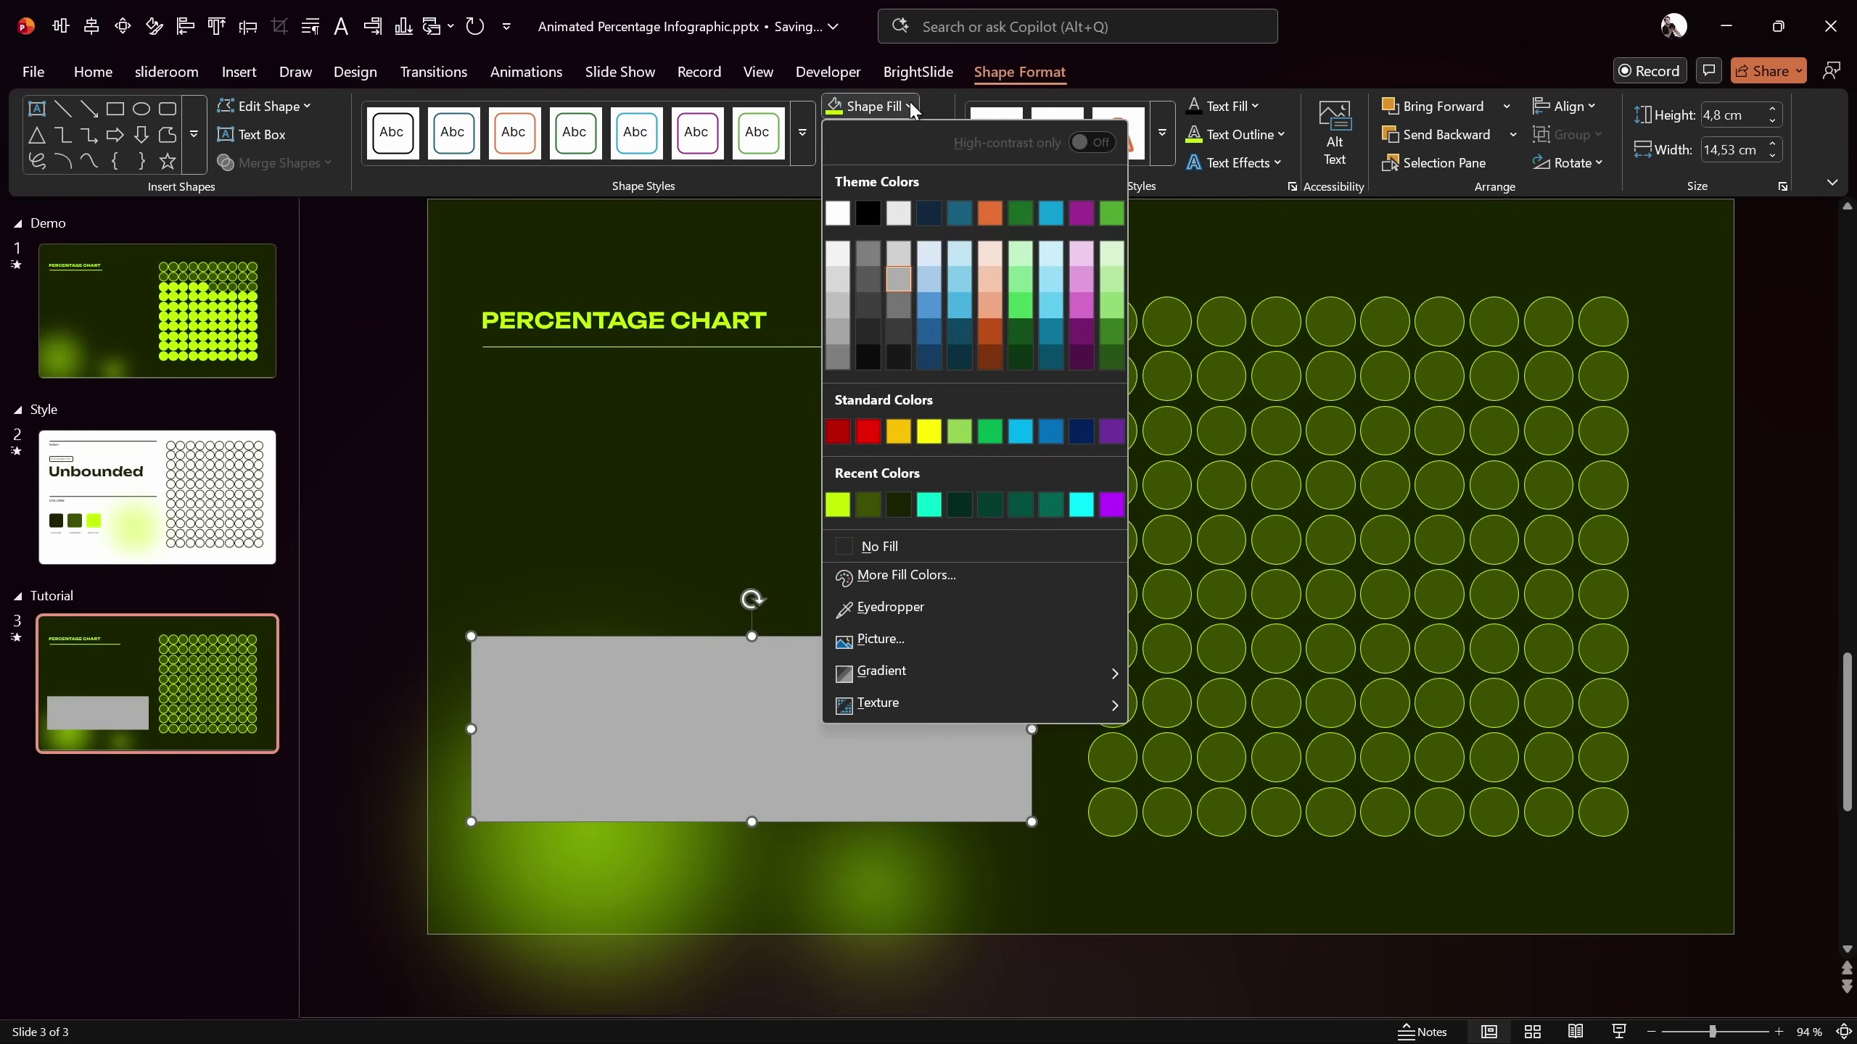
pyautogui.click(902, 507)
# Bring both blurred lime-green glow ovals to the front, above the covering rectangle
pyautogui.click(588, 932)
pyautogui.keyDown('shift'); pyautogui.click(940, 910); pyautogui.keyUp('shift')
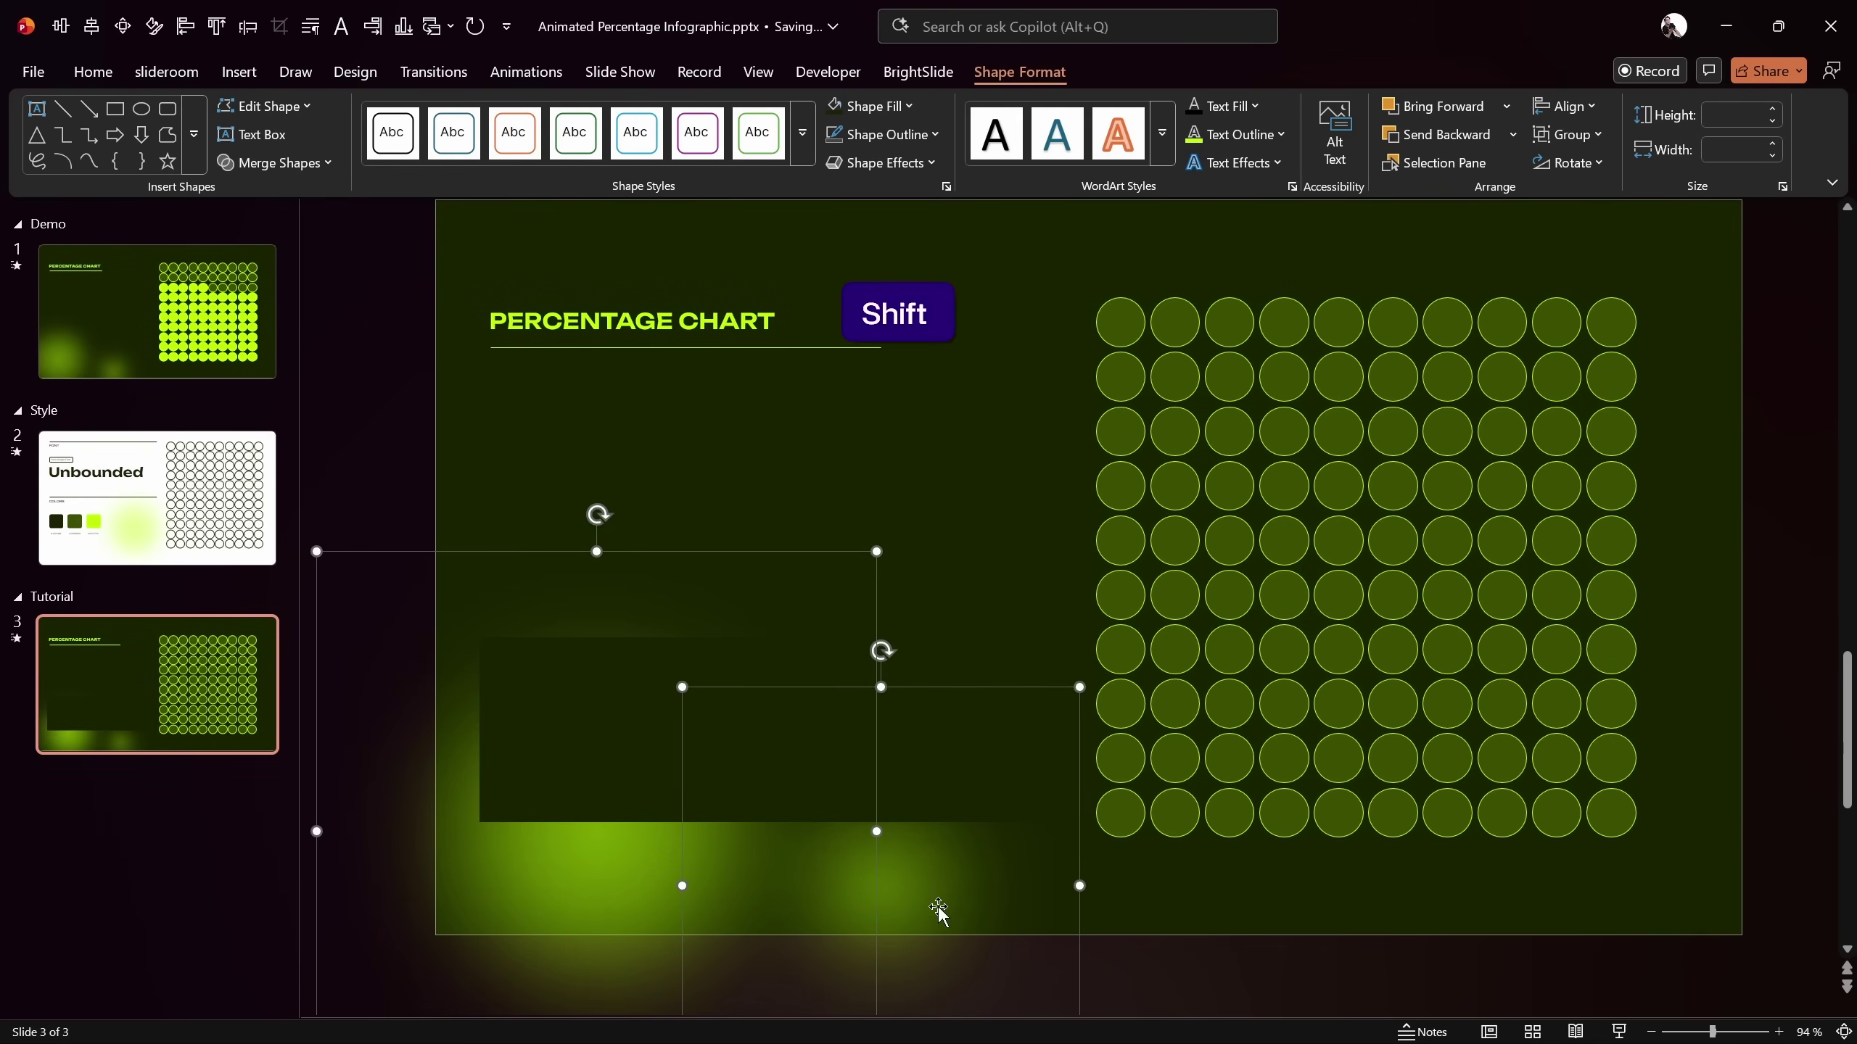
pyautogui.click(1504, 103)
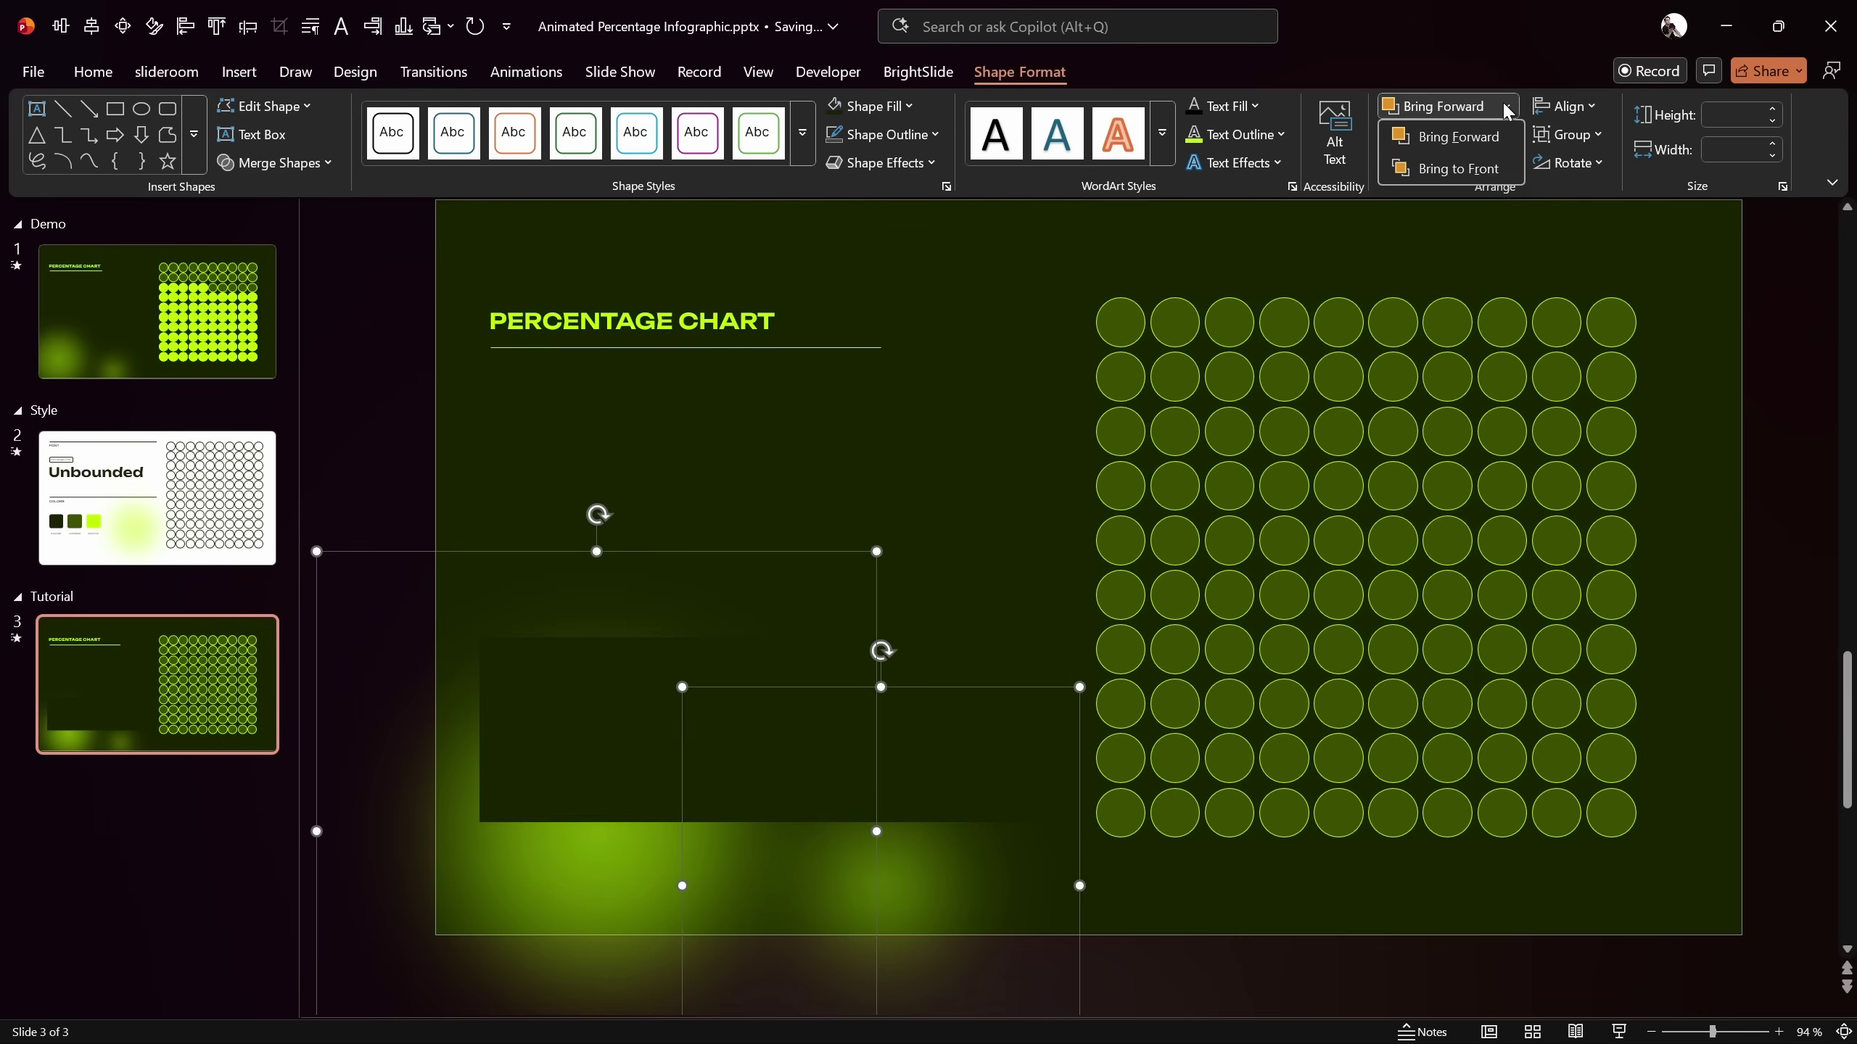
pyautogui.click(1476, 167)
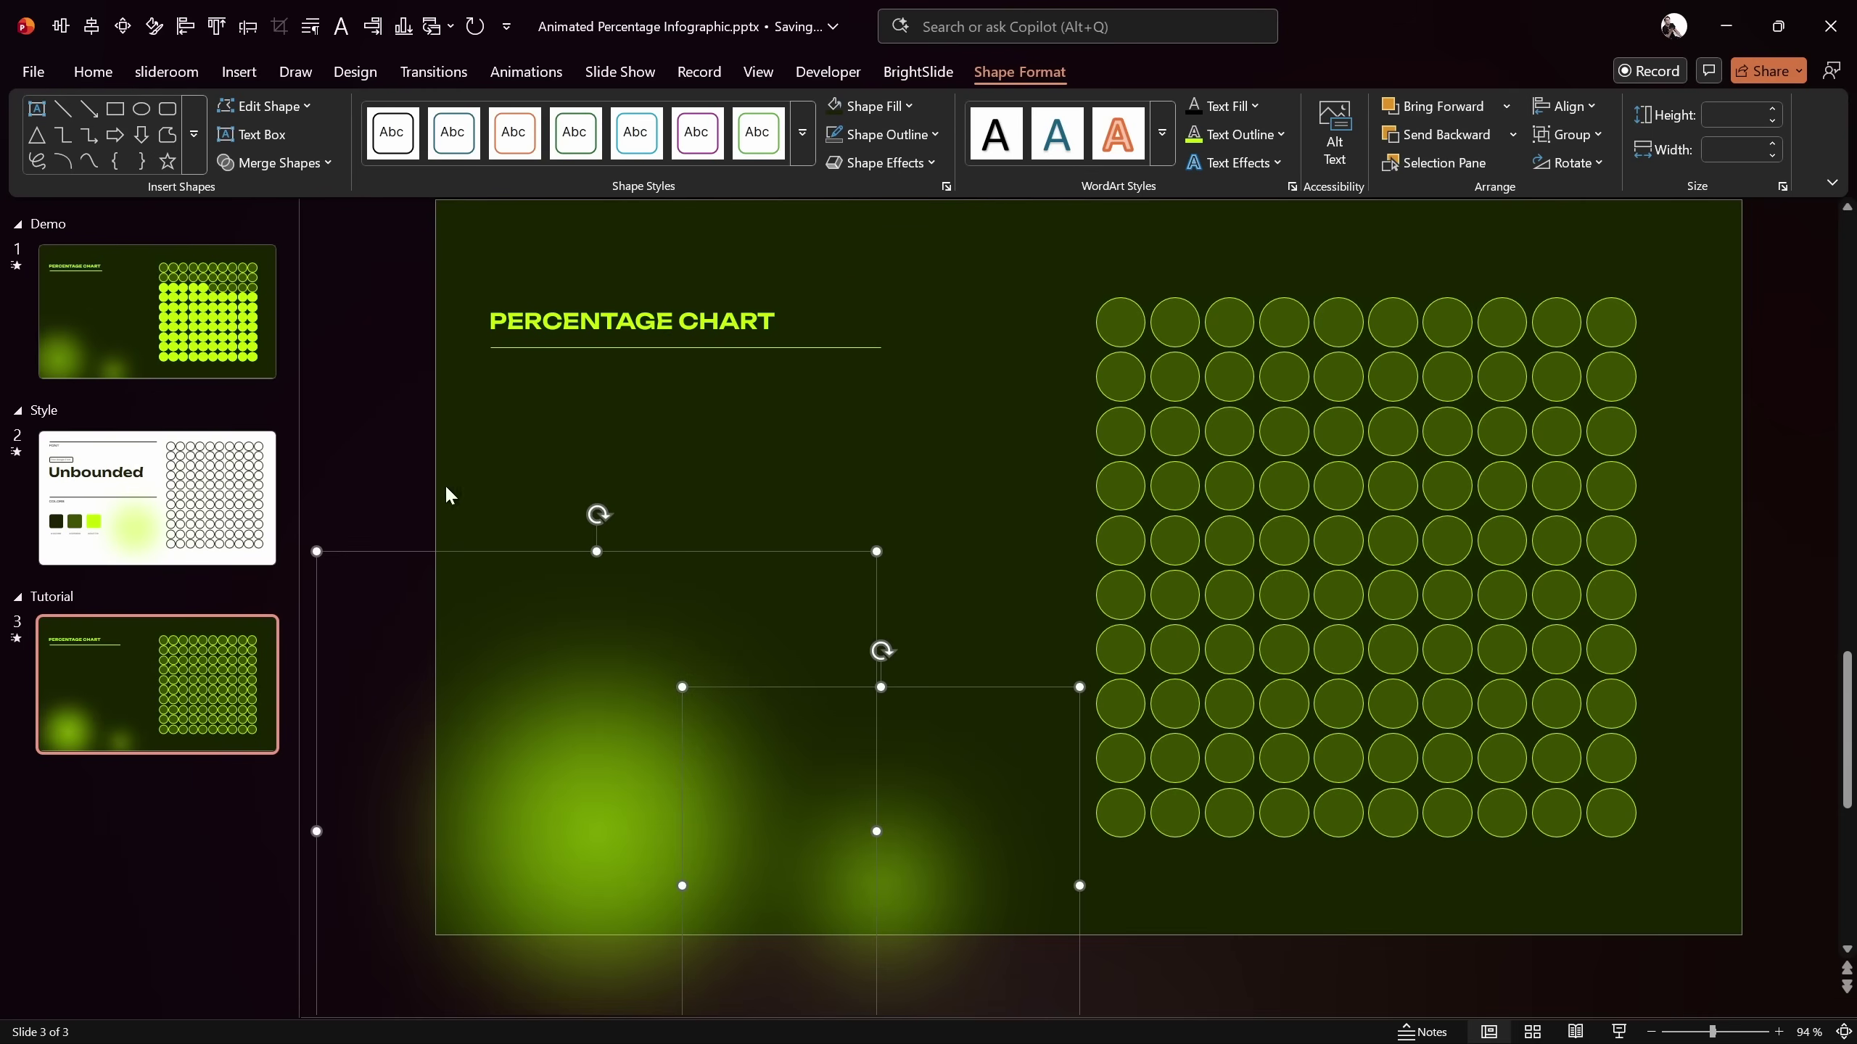
pyautogui.click(381, 415)
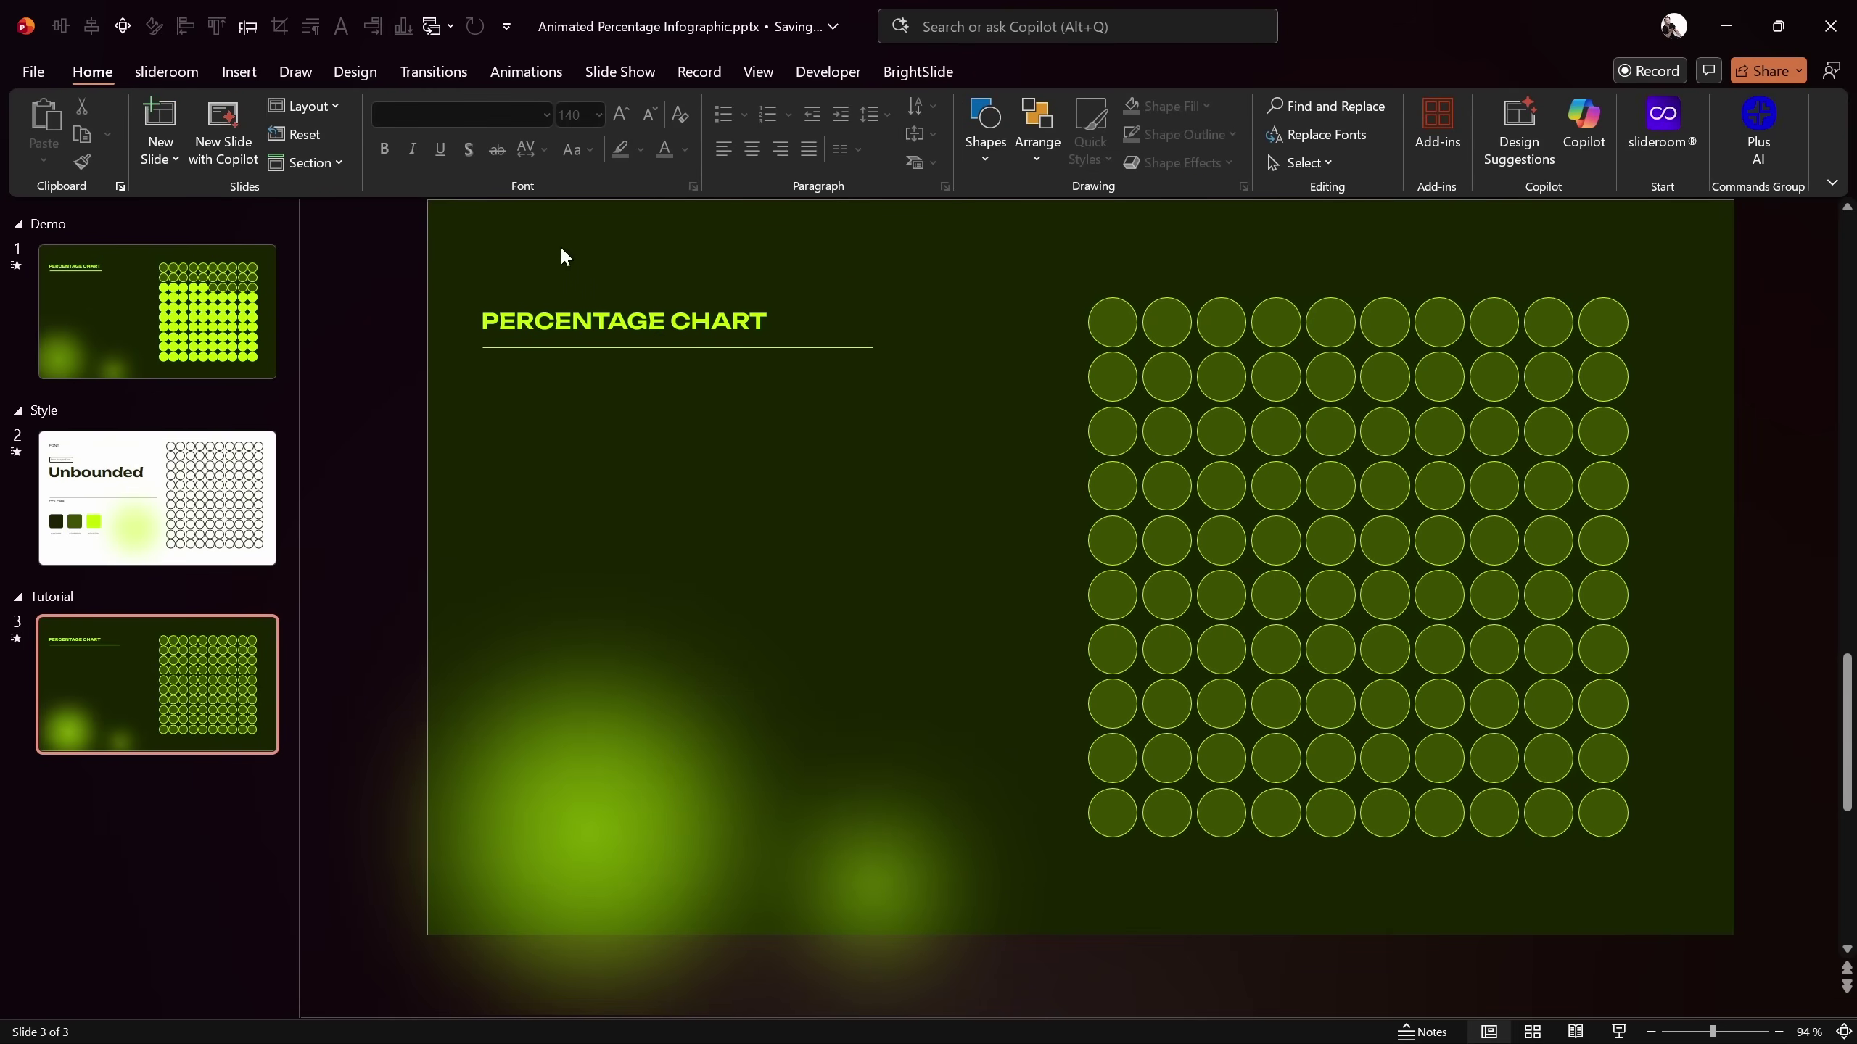
# Review the slide's animation sequence through to the 75% text box, and play the slide in the slide show
pyautogui.click(525, 71)
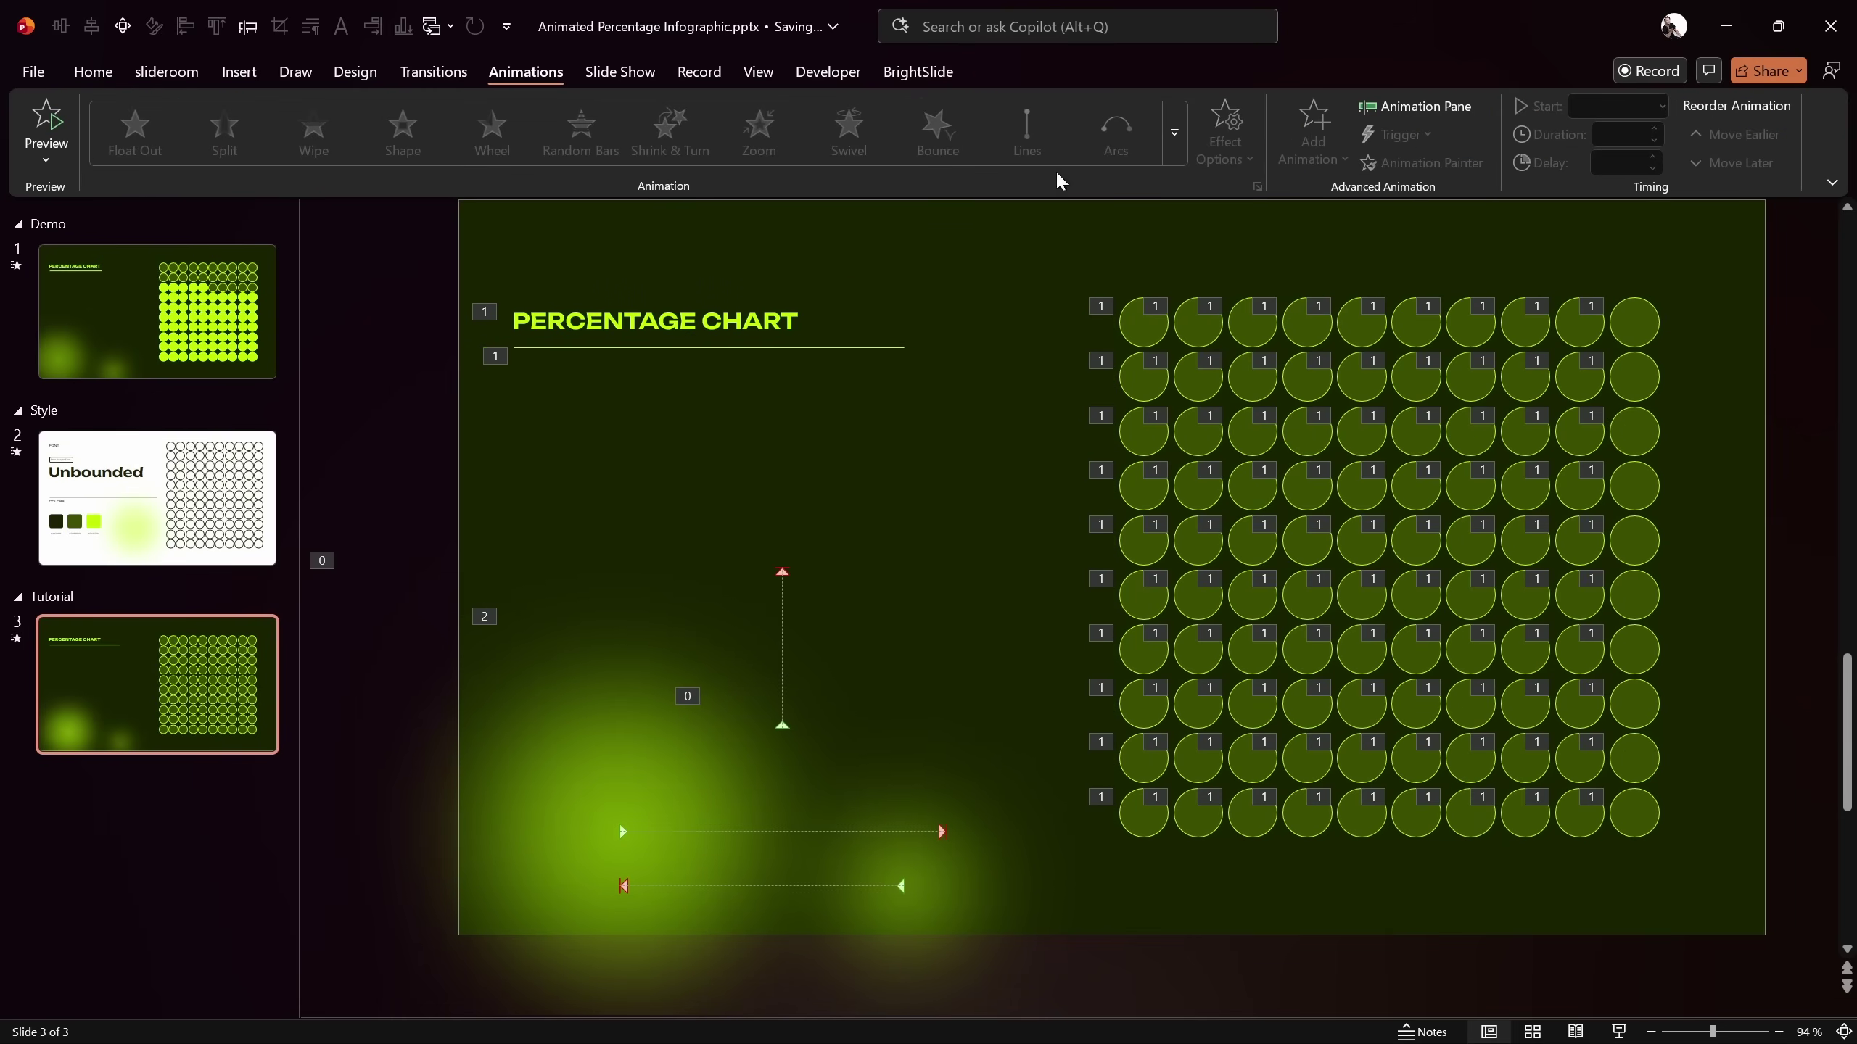
pyautogui.click(1417, 106)
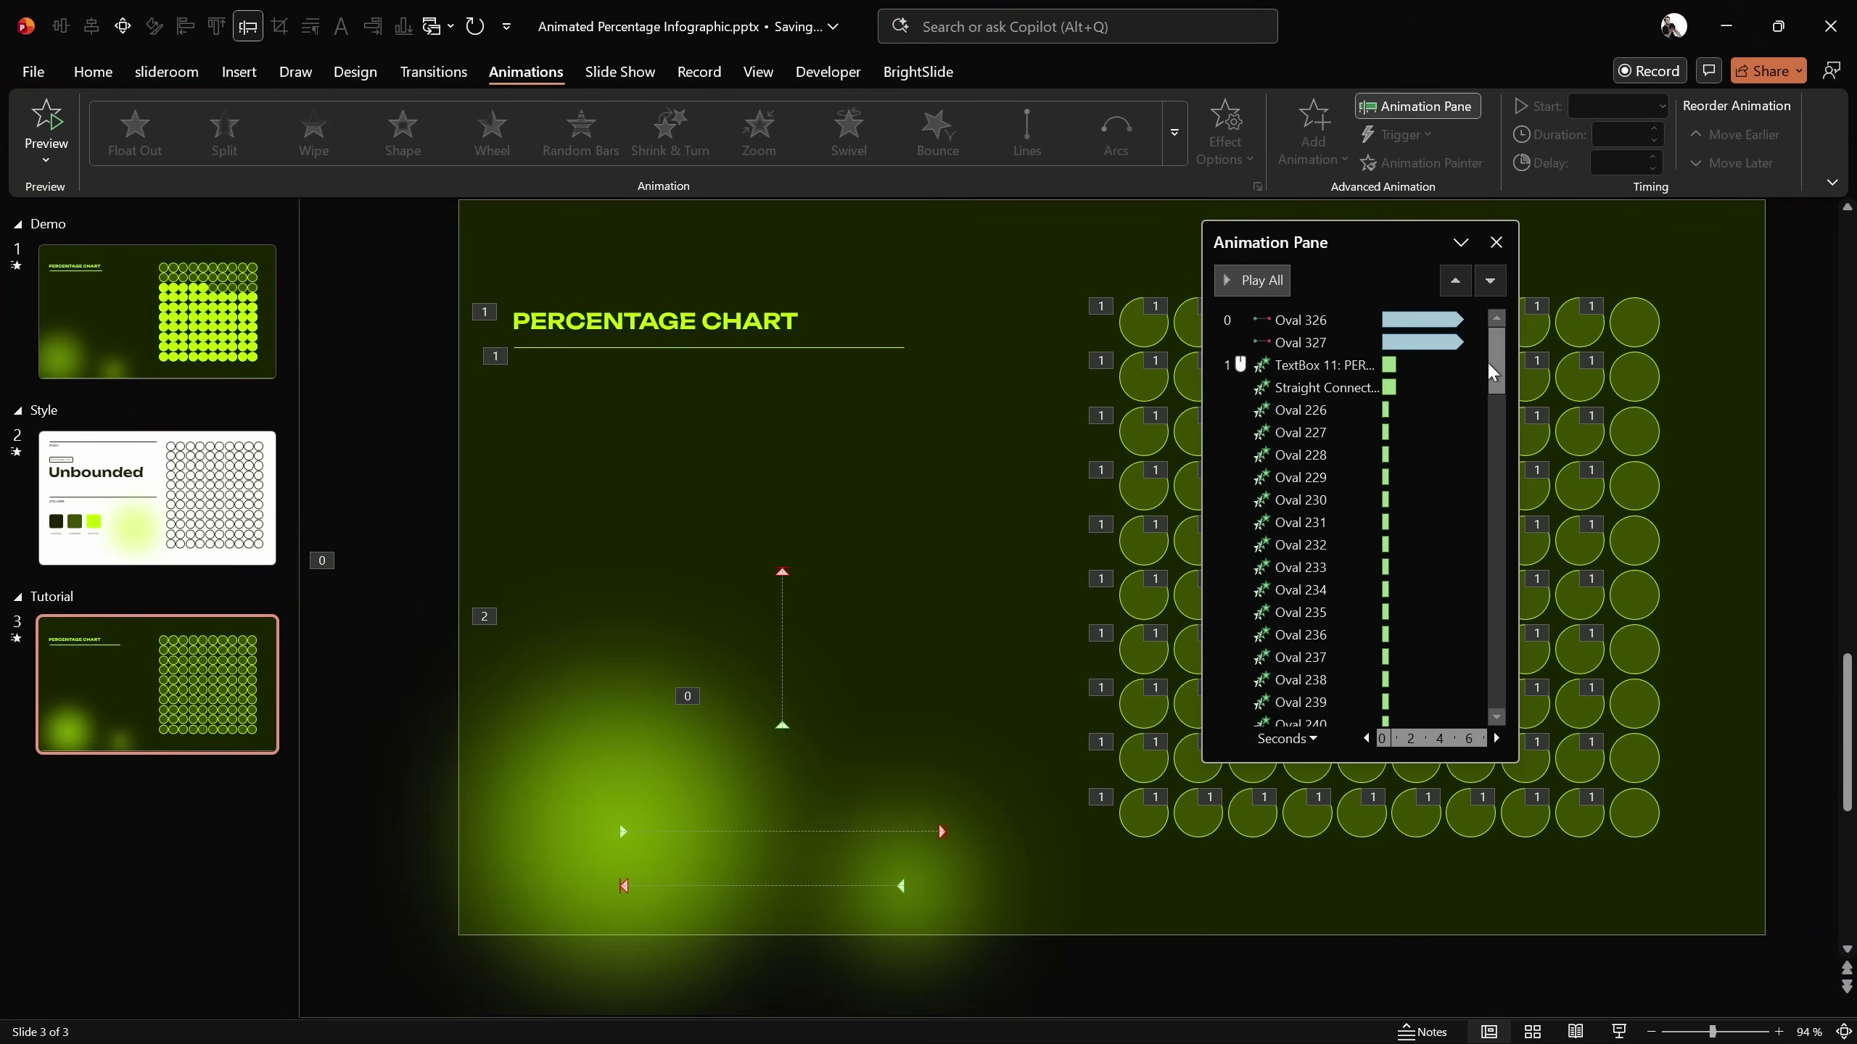
pyautogui.moveTo(1496, 369); pyautogui.dragTo(1506, 717)
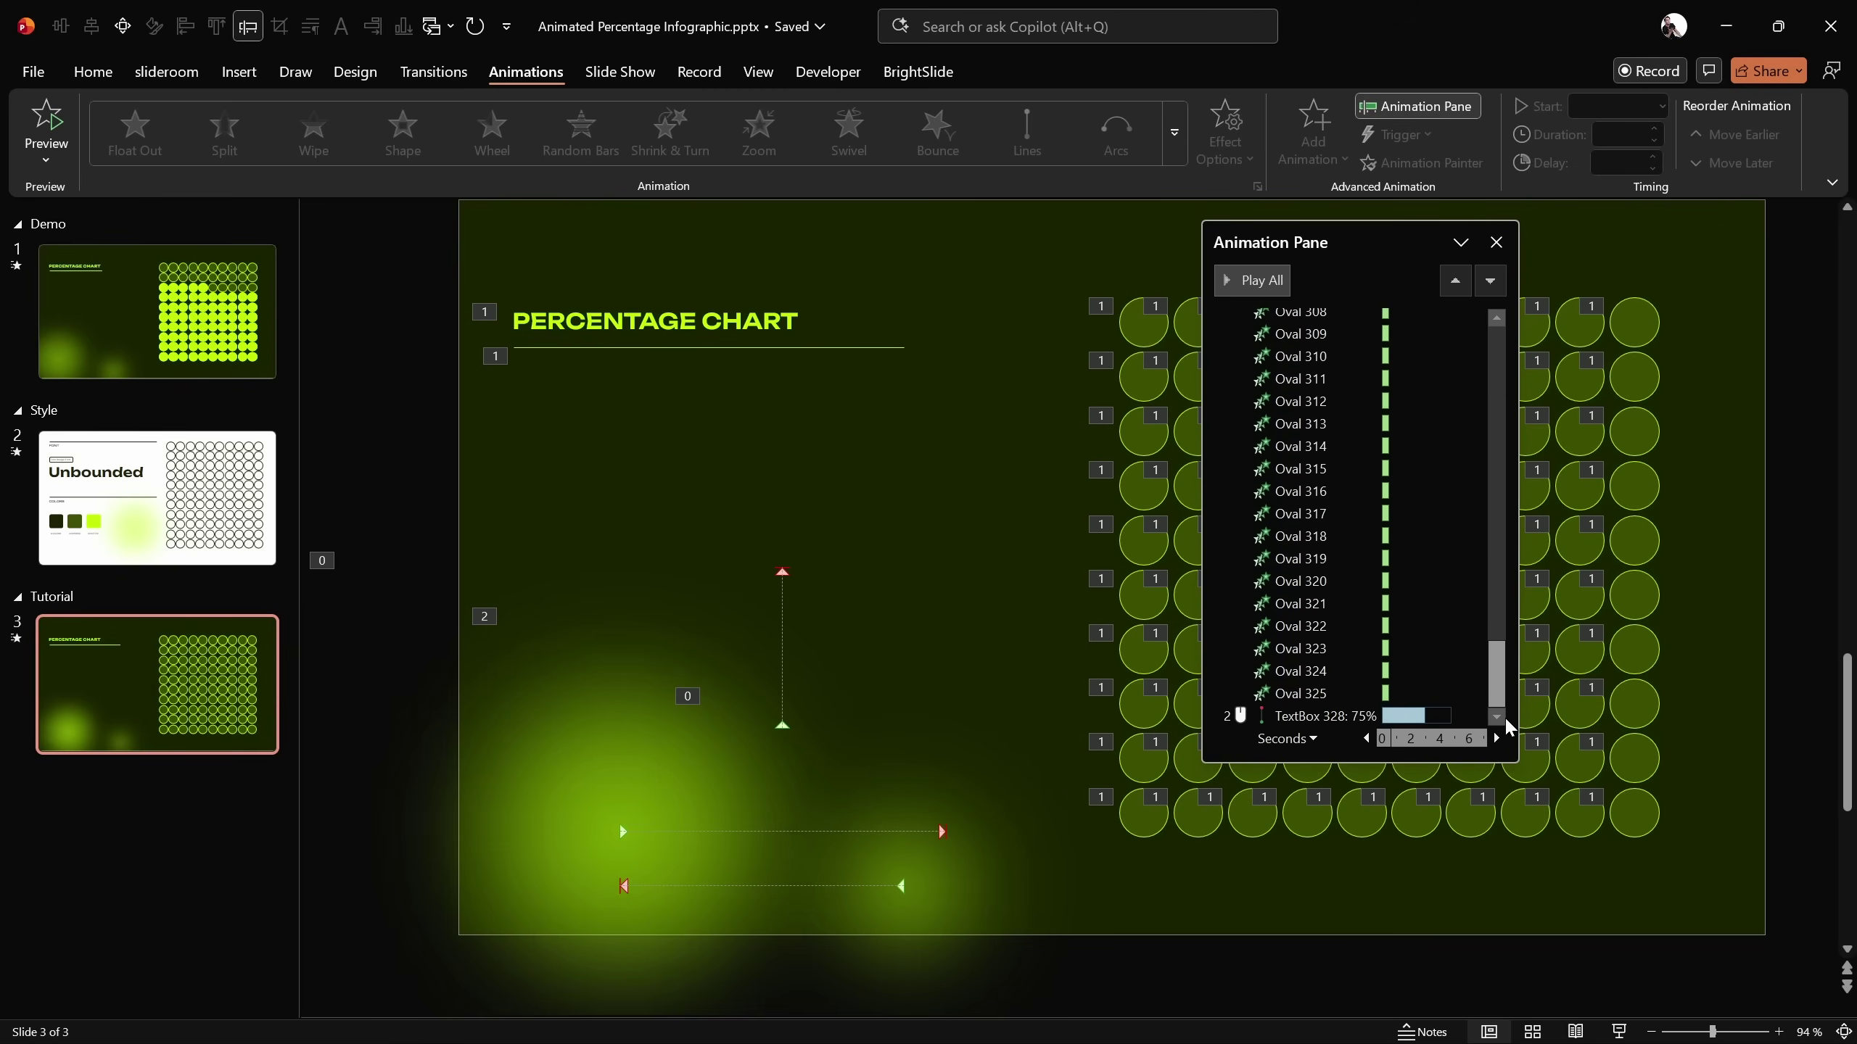
pyautogui.click(1495, 242)
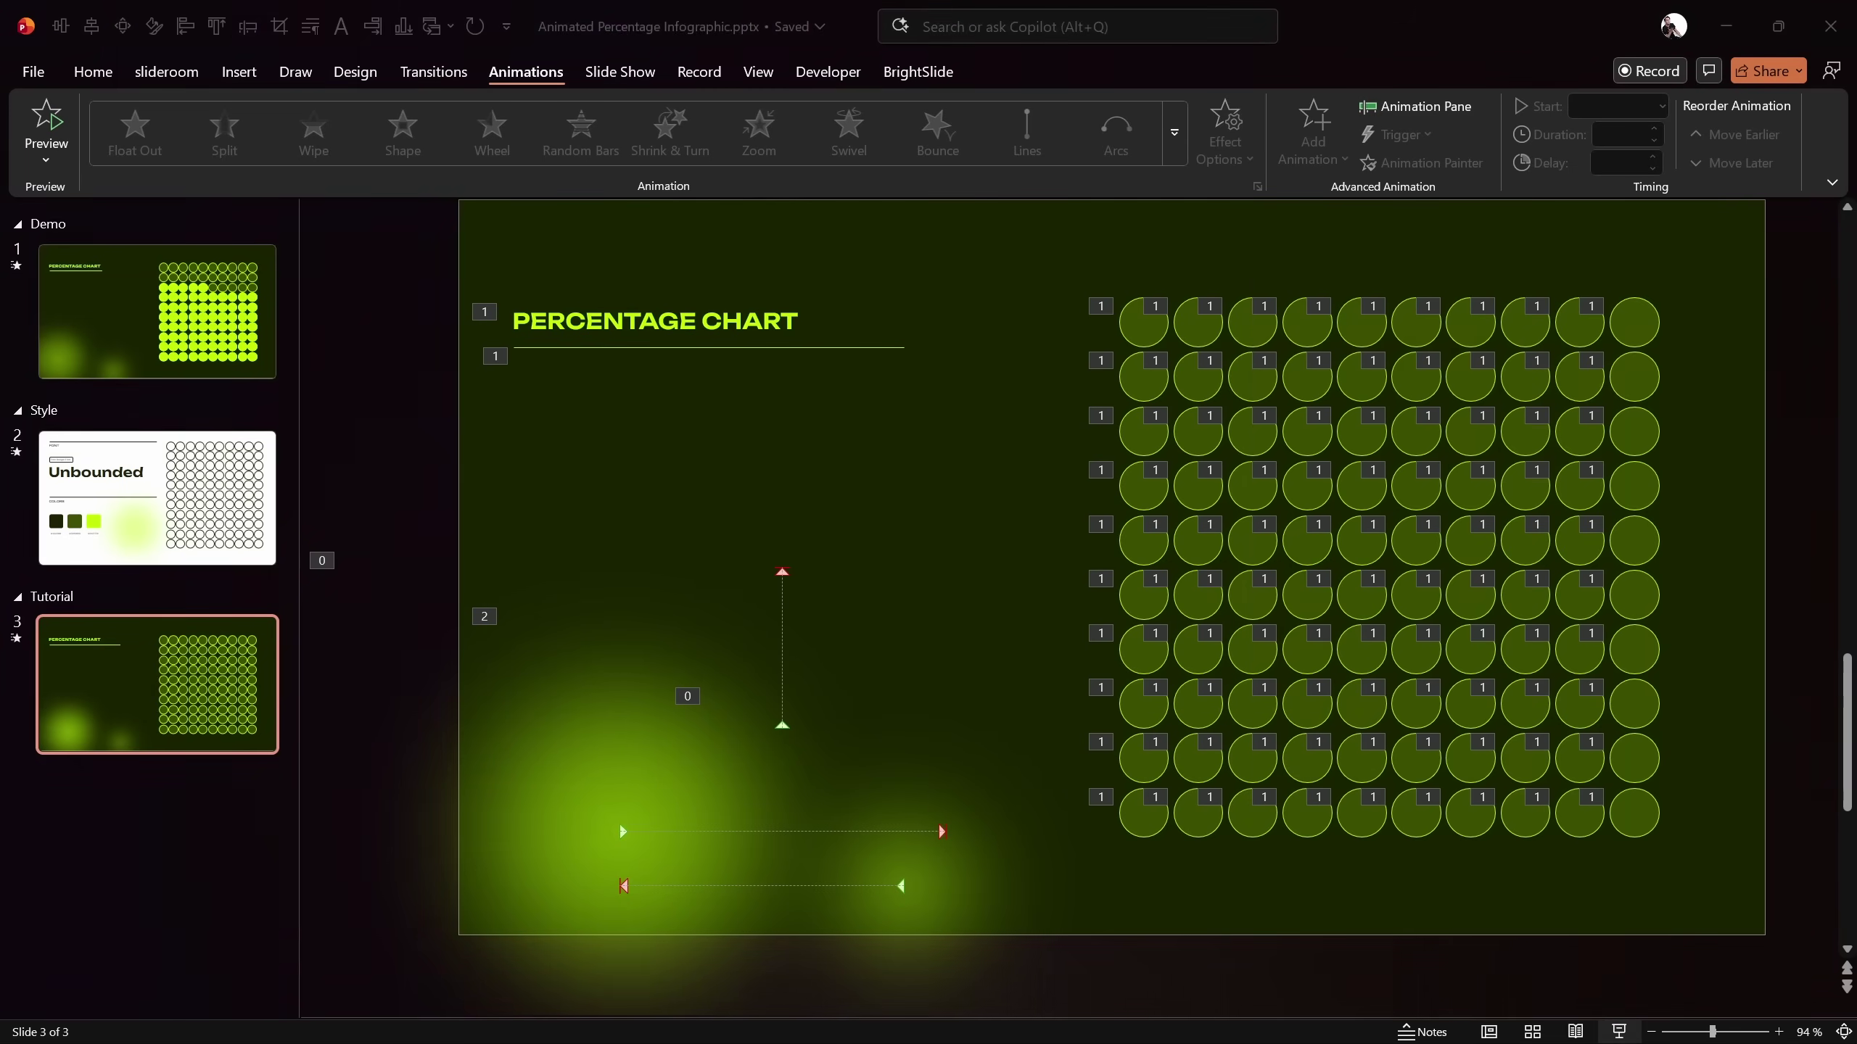
pyautogui.click(1619, 1032)
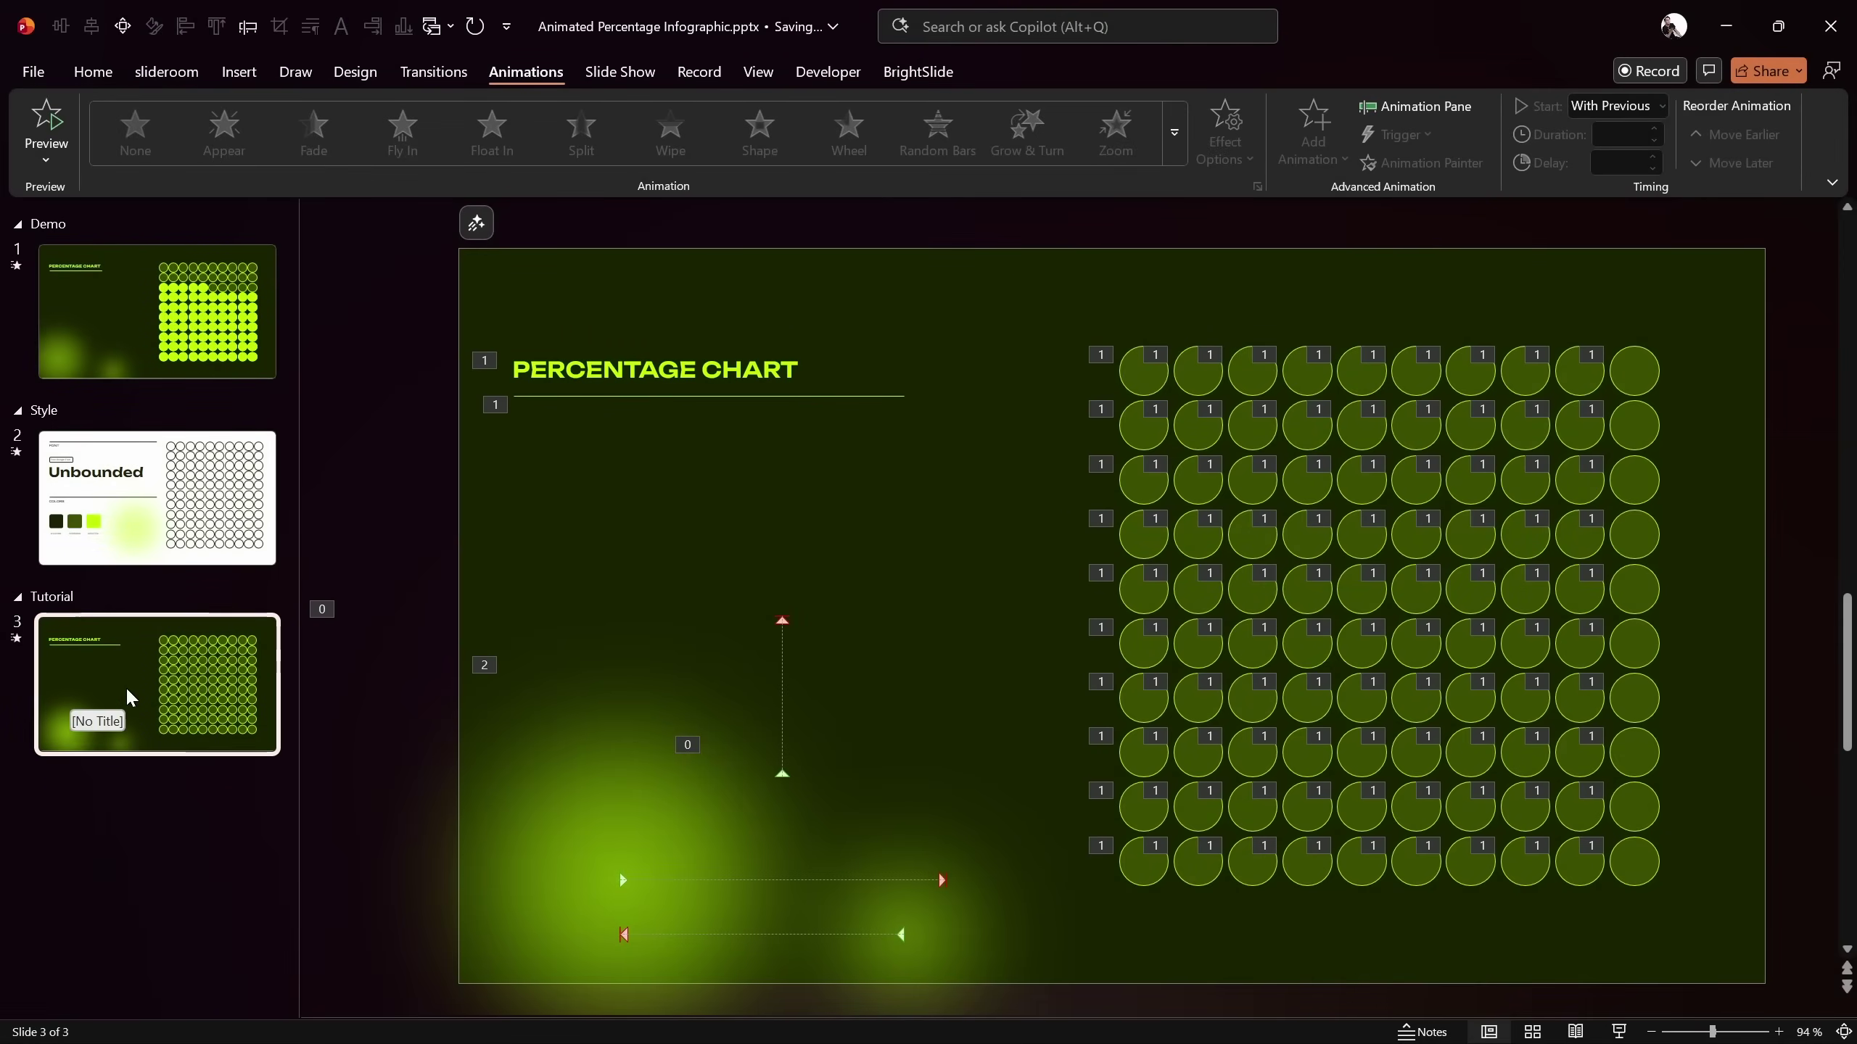
# Duplicate slide 3 and delete the title, line, 75% figure, covering rectangle and glows from the copy, keeping the circle grid
pyautogui.hotkey('ctrl', 'd')
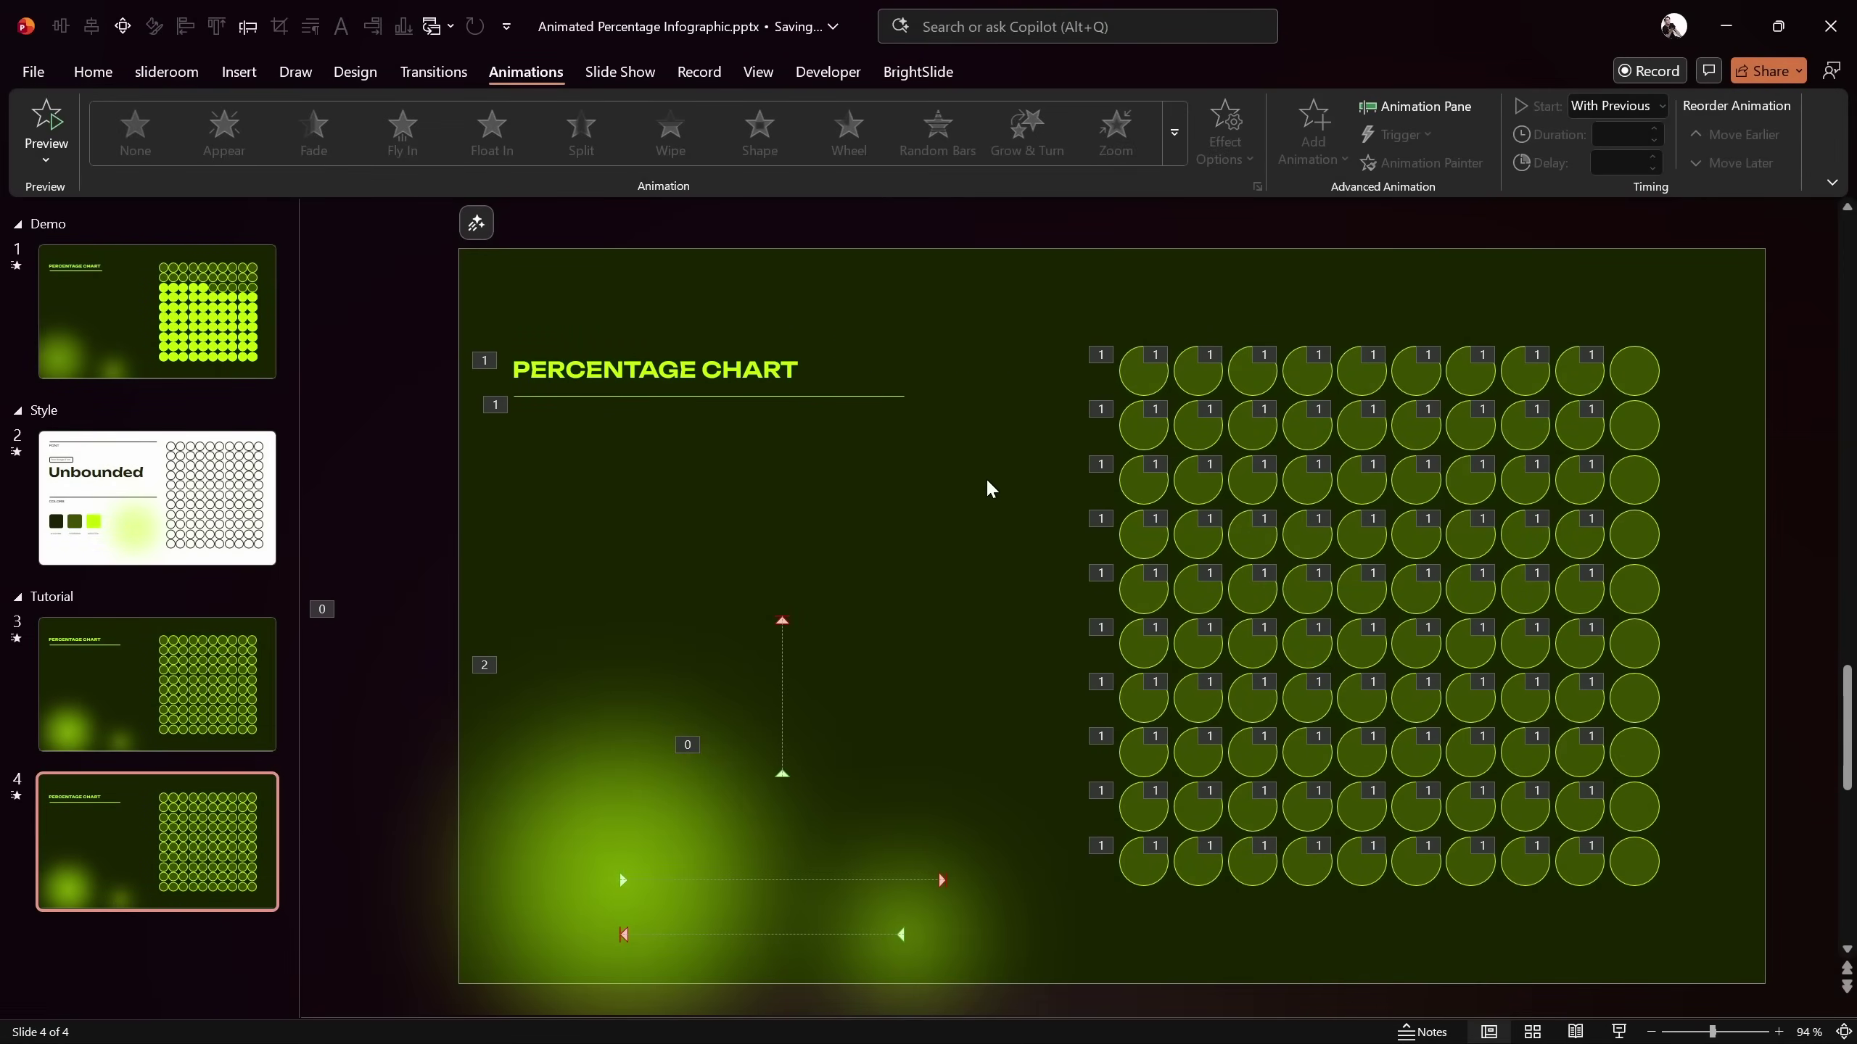
pyautogui.moveTo(373, 269); pyautogui.dragTo(1048, 1003)
pyautogui.press('BackSpace')
pyautogui.press('BackSpace')
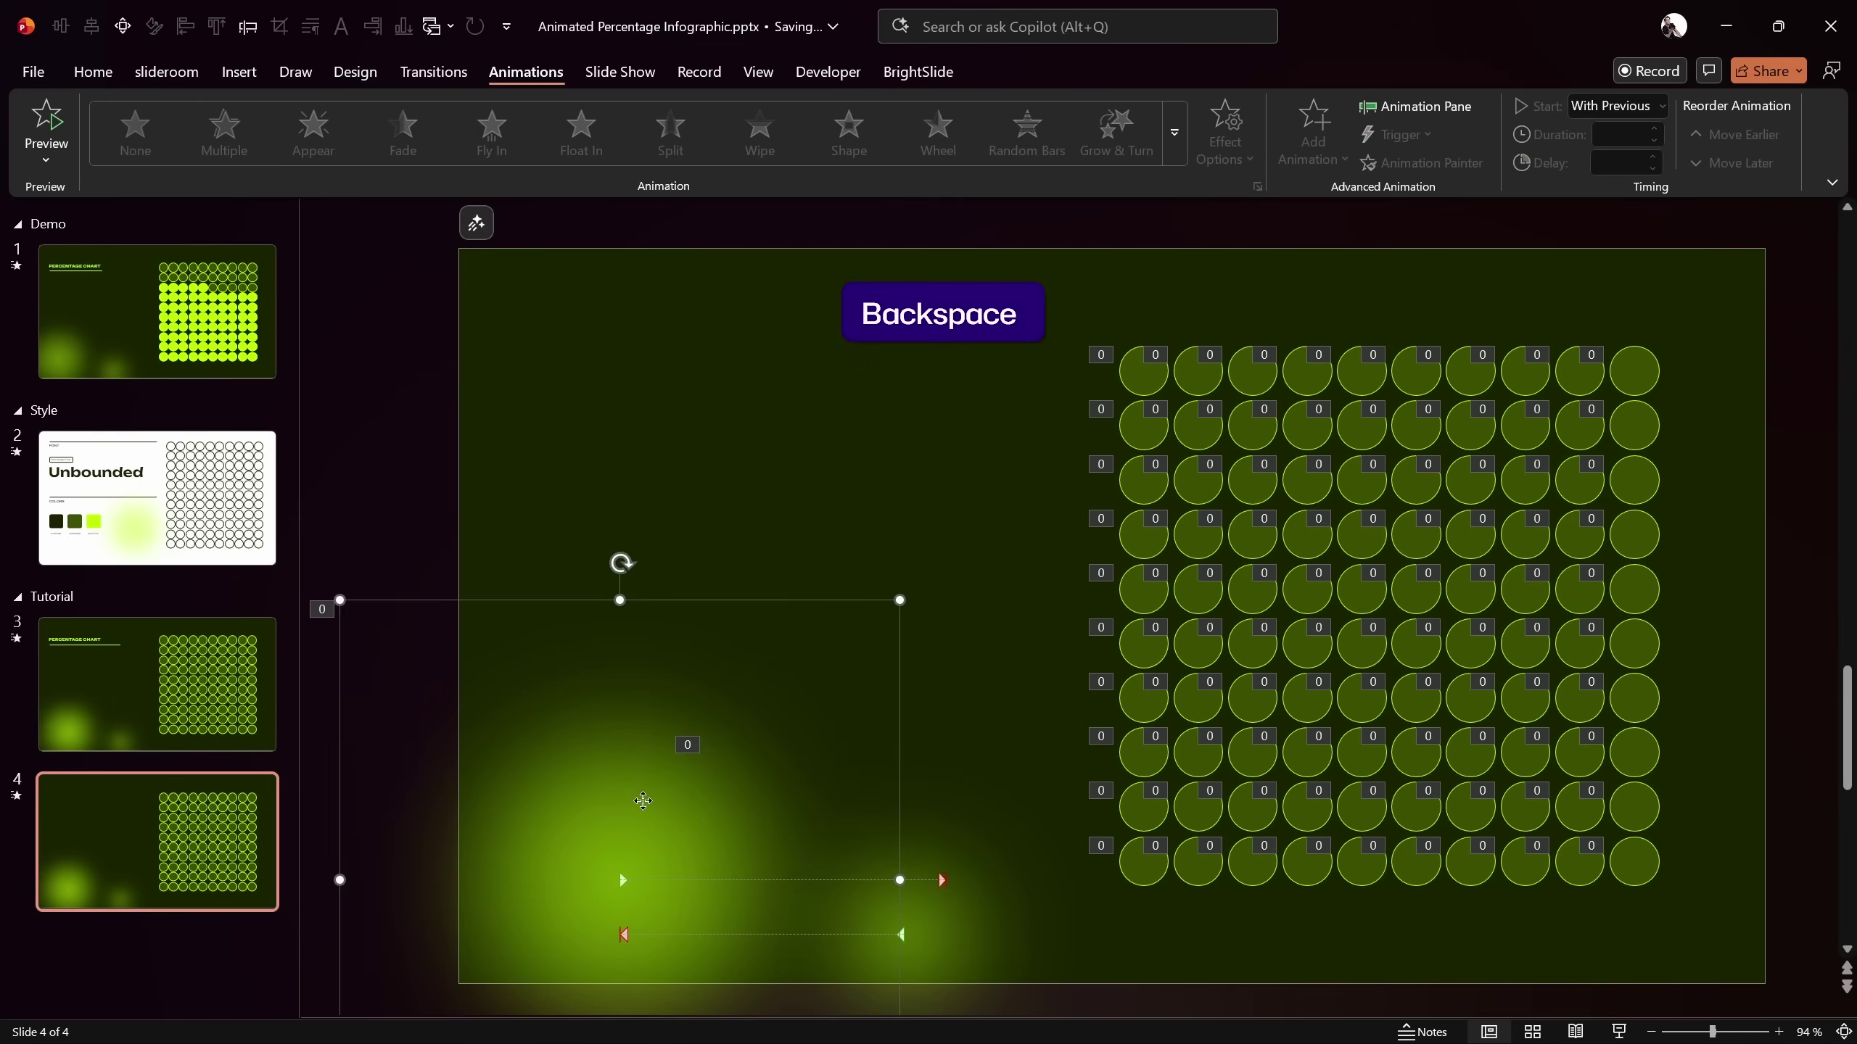
# Remove all existing animations from the circles on the duplicated slide
pyautogui.hotkey('alt', '7')
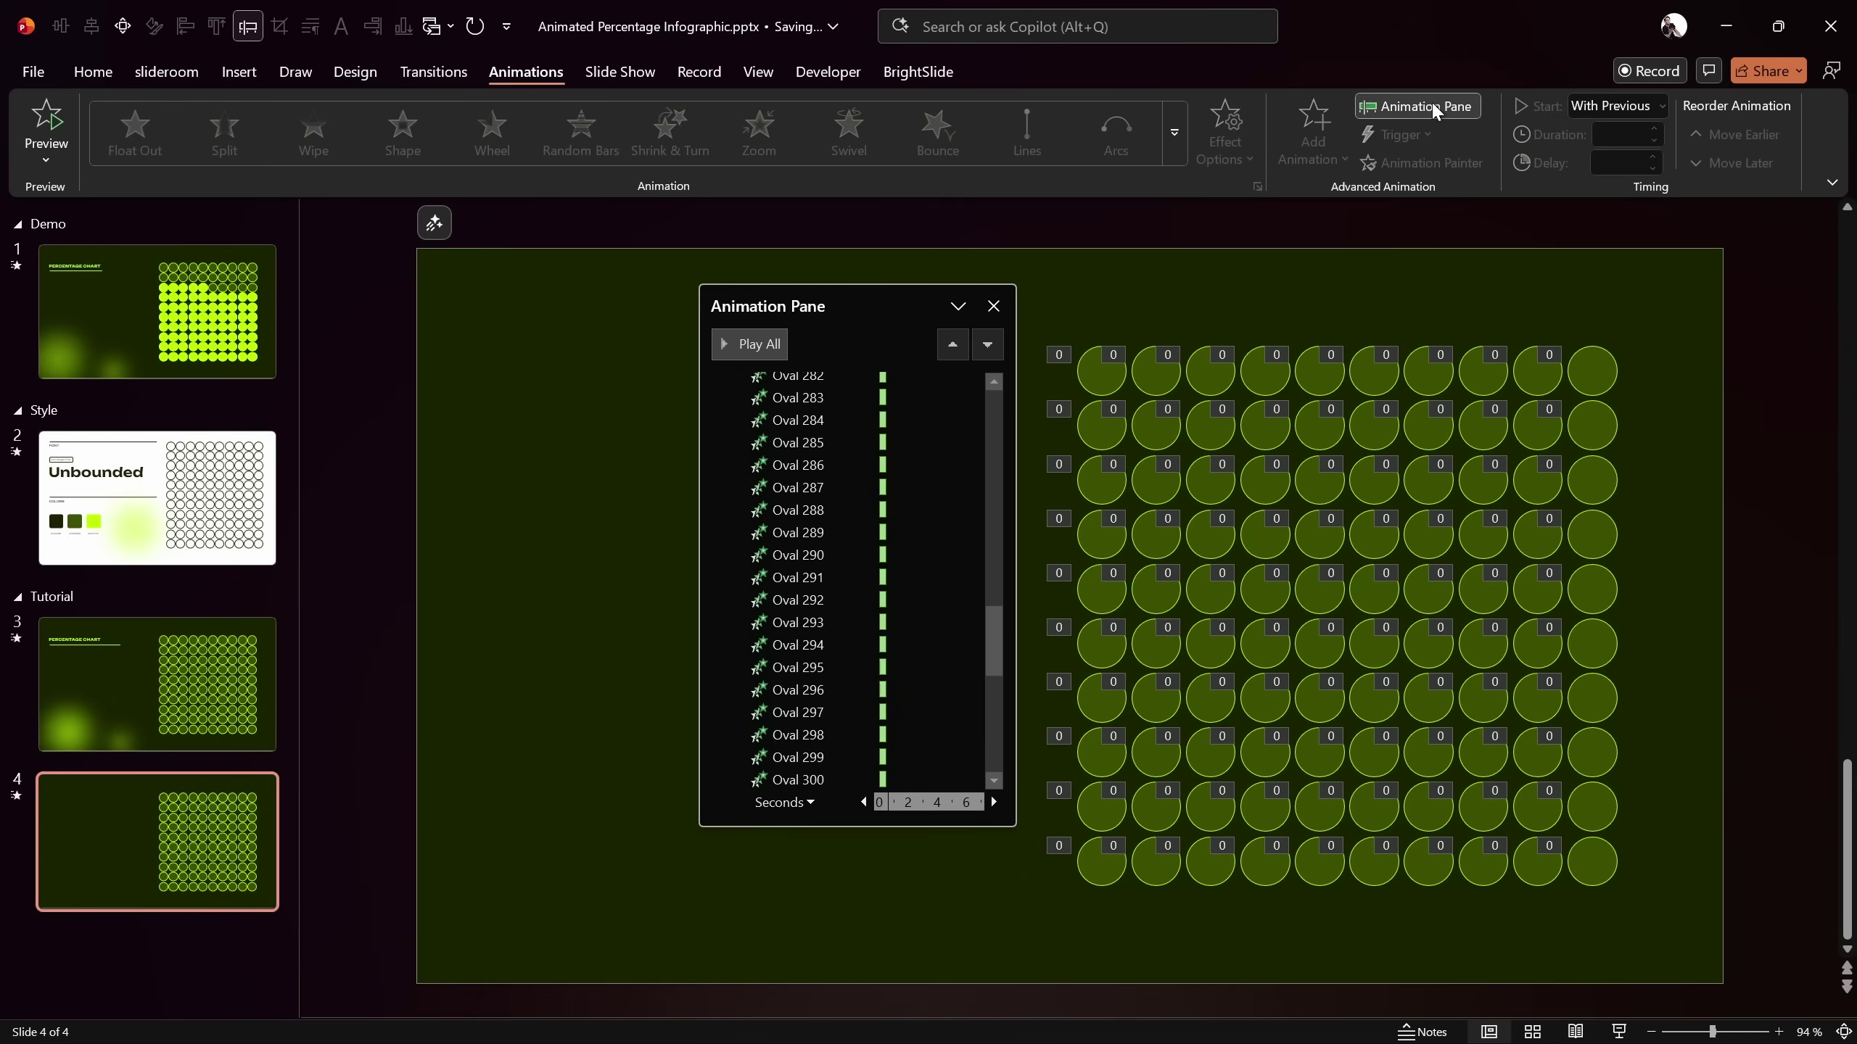
pyautogui.moveTo(892, 311); pyautogui.dragTo(839, 299)
pyautogui.click(774, 453)
pyautogui.hotkey('ctrl', 'a')
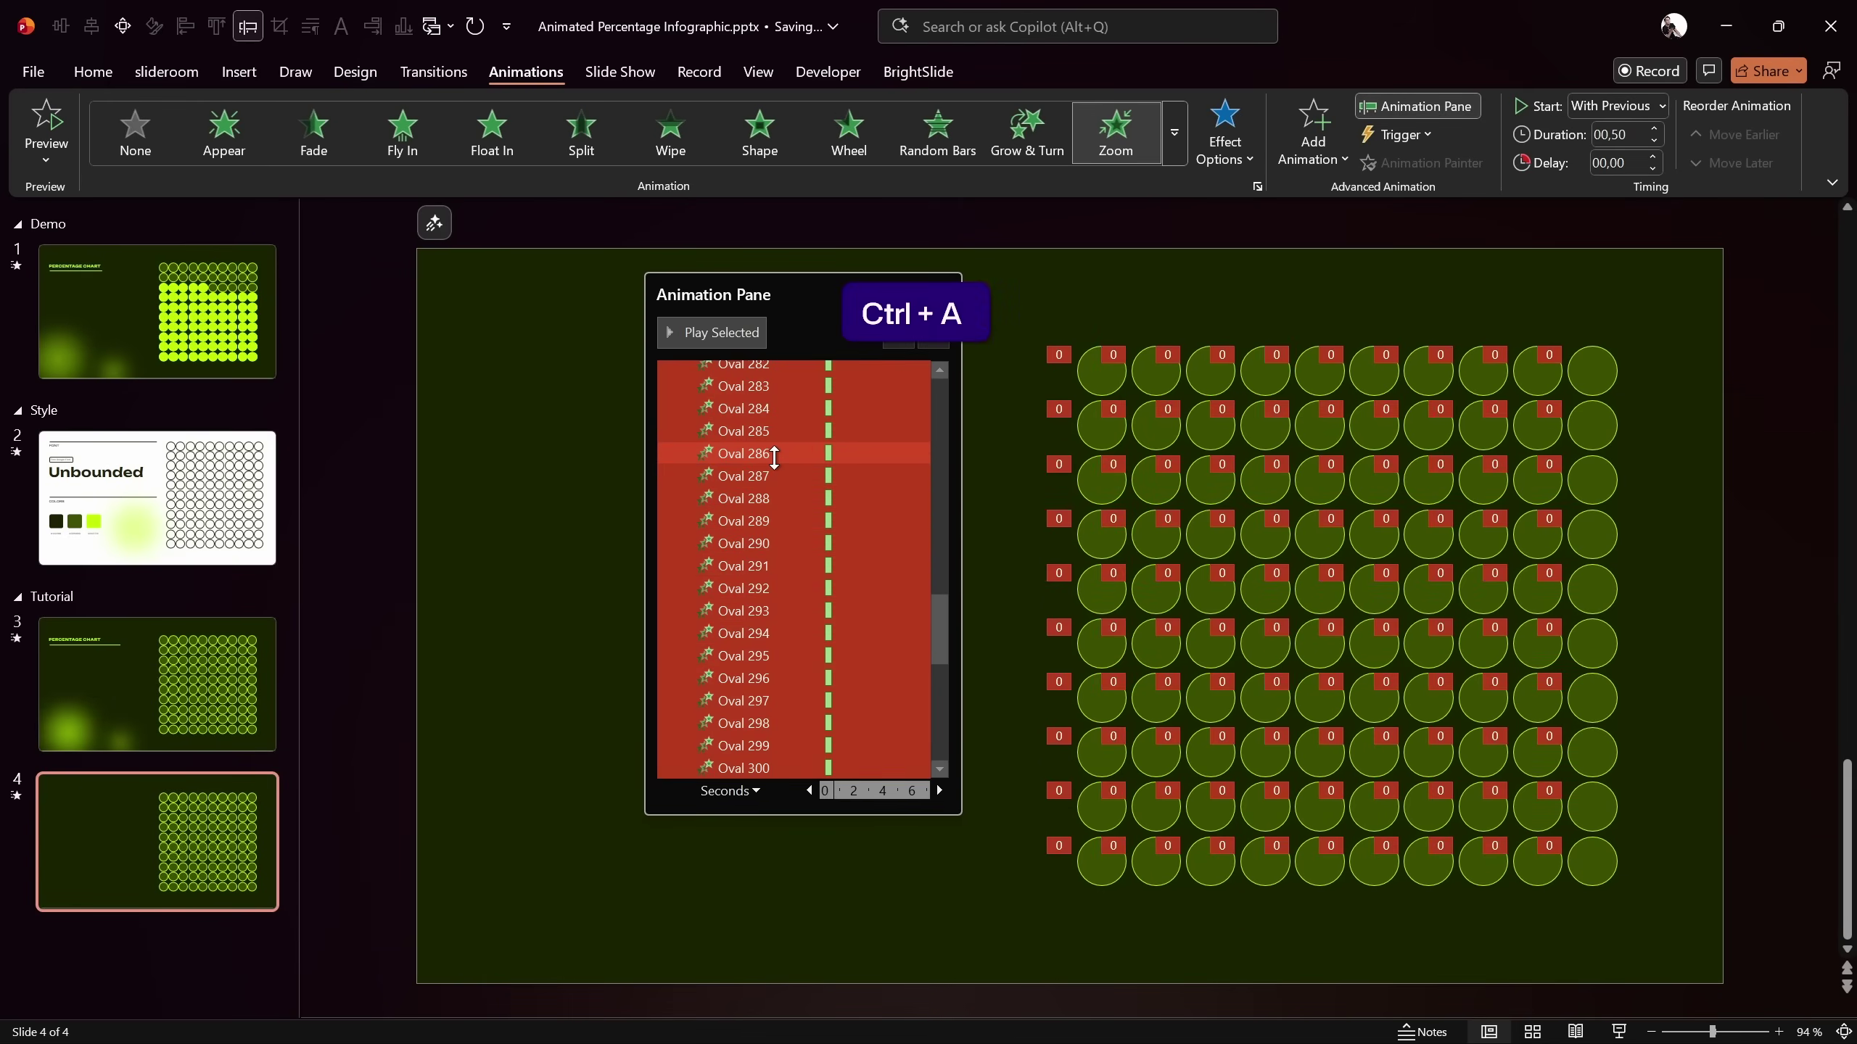
pyautogui.press('Delete')
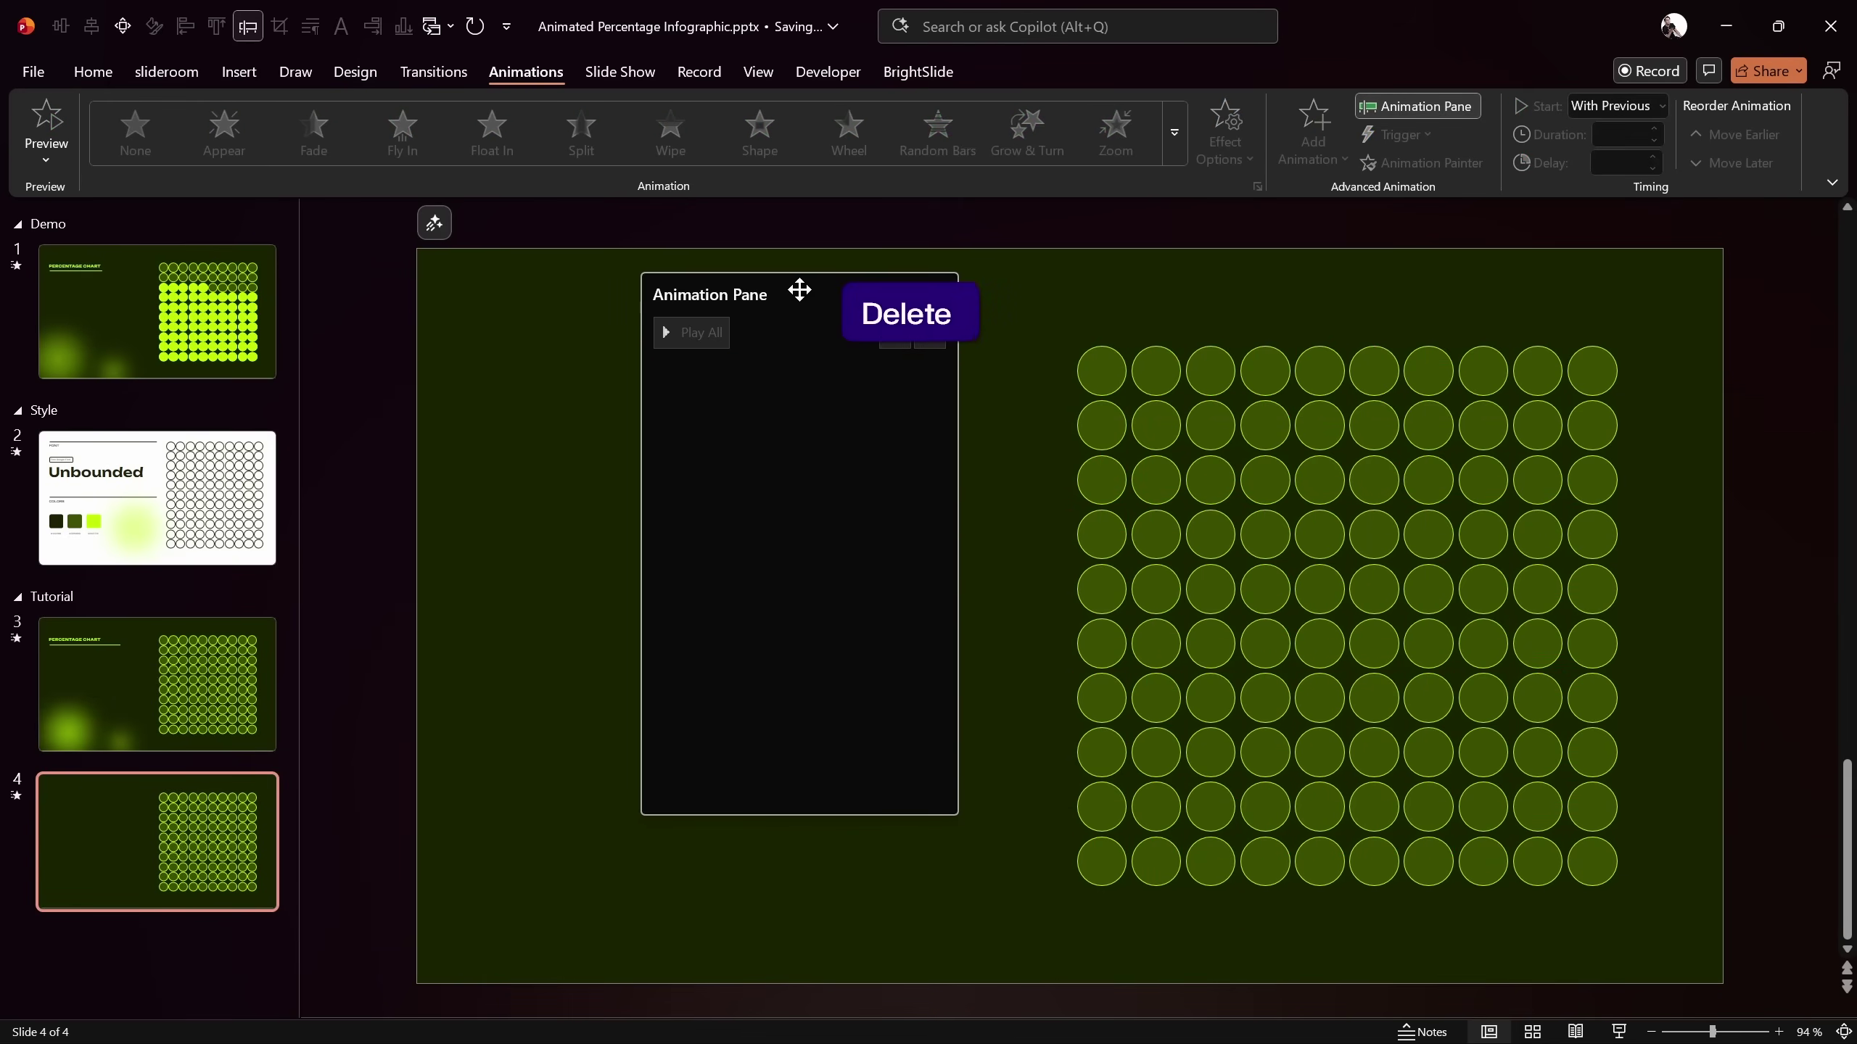
pyautogui.click(836, 308)
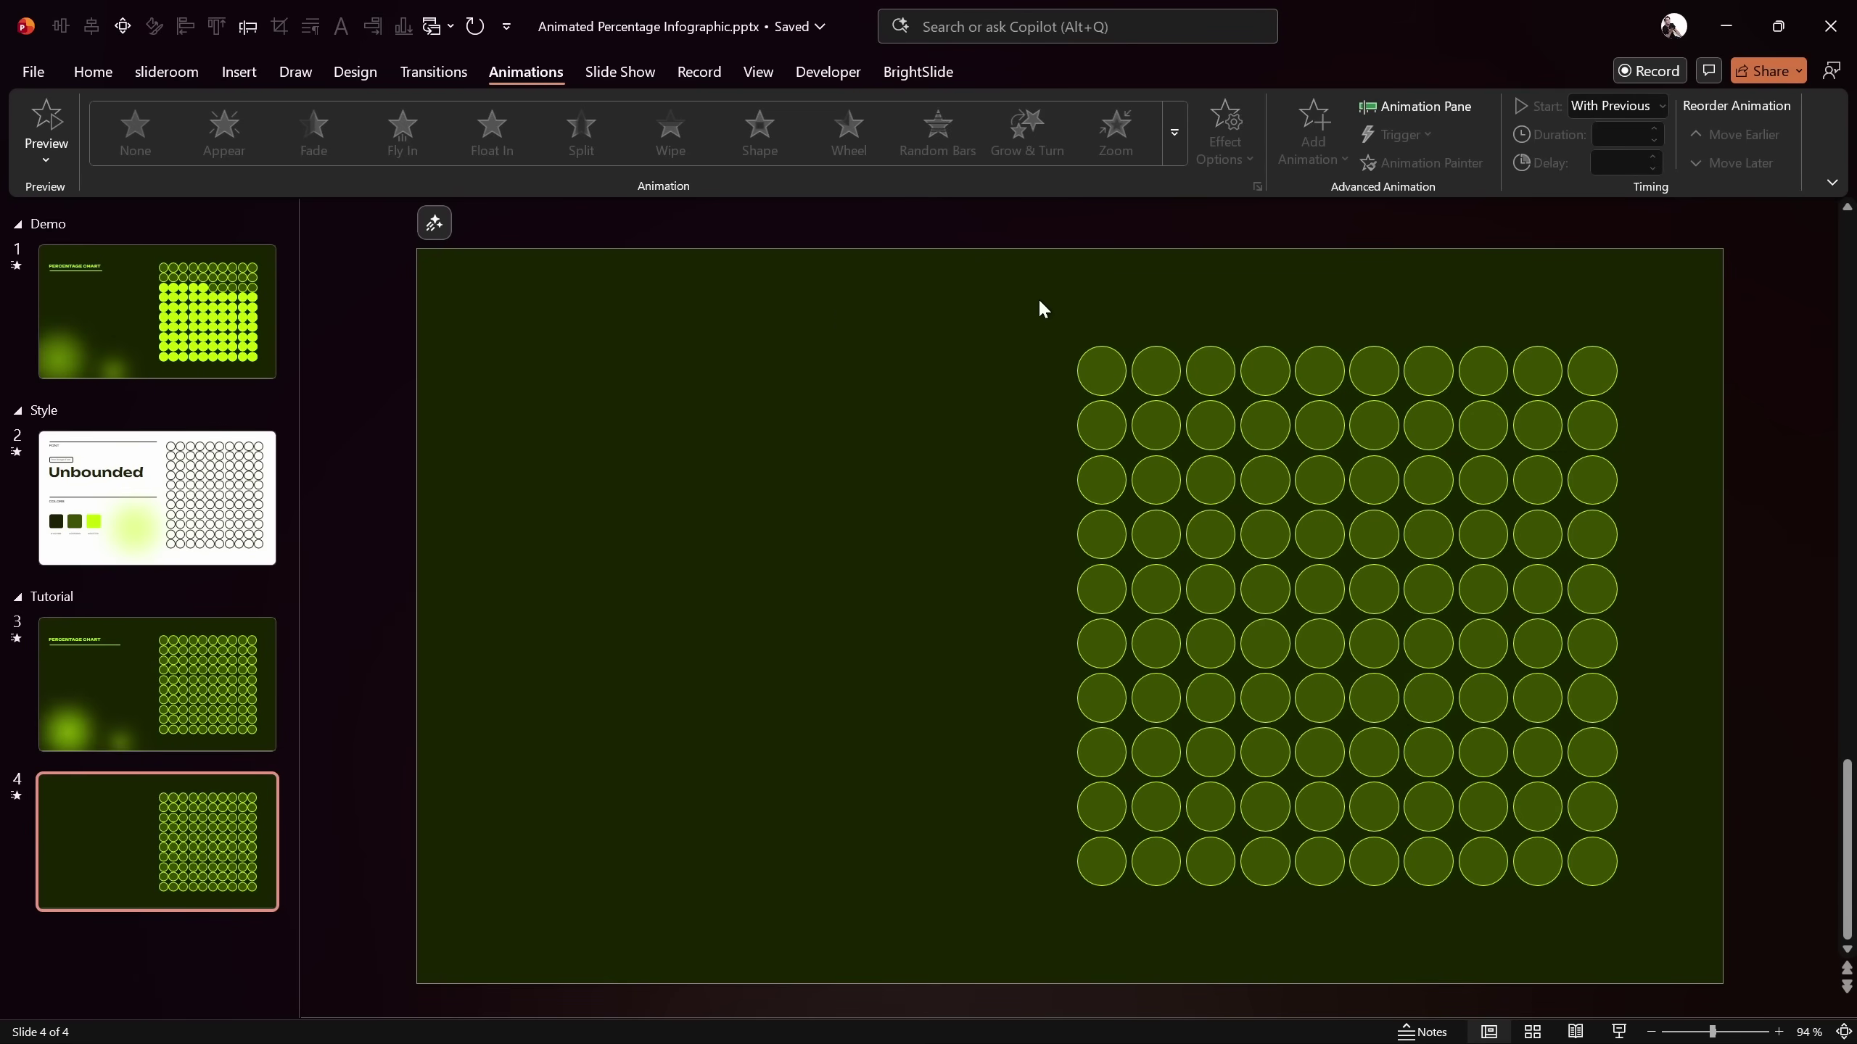
# Delete the top two rows of circles and the last five circles of the third row, leaving 75 circles
pyautogui.moveTo(1030, 291); pyautogui.dragTo(1675, 461)
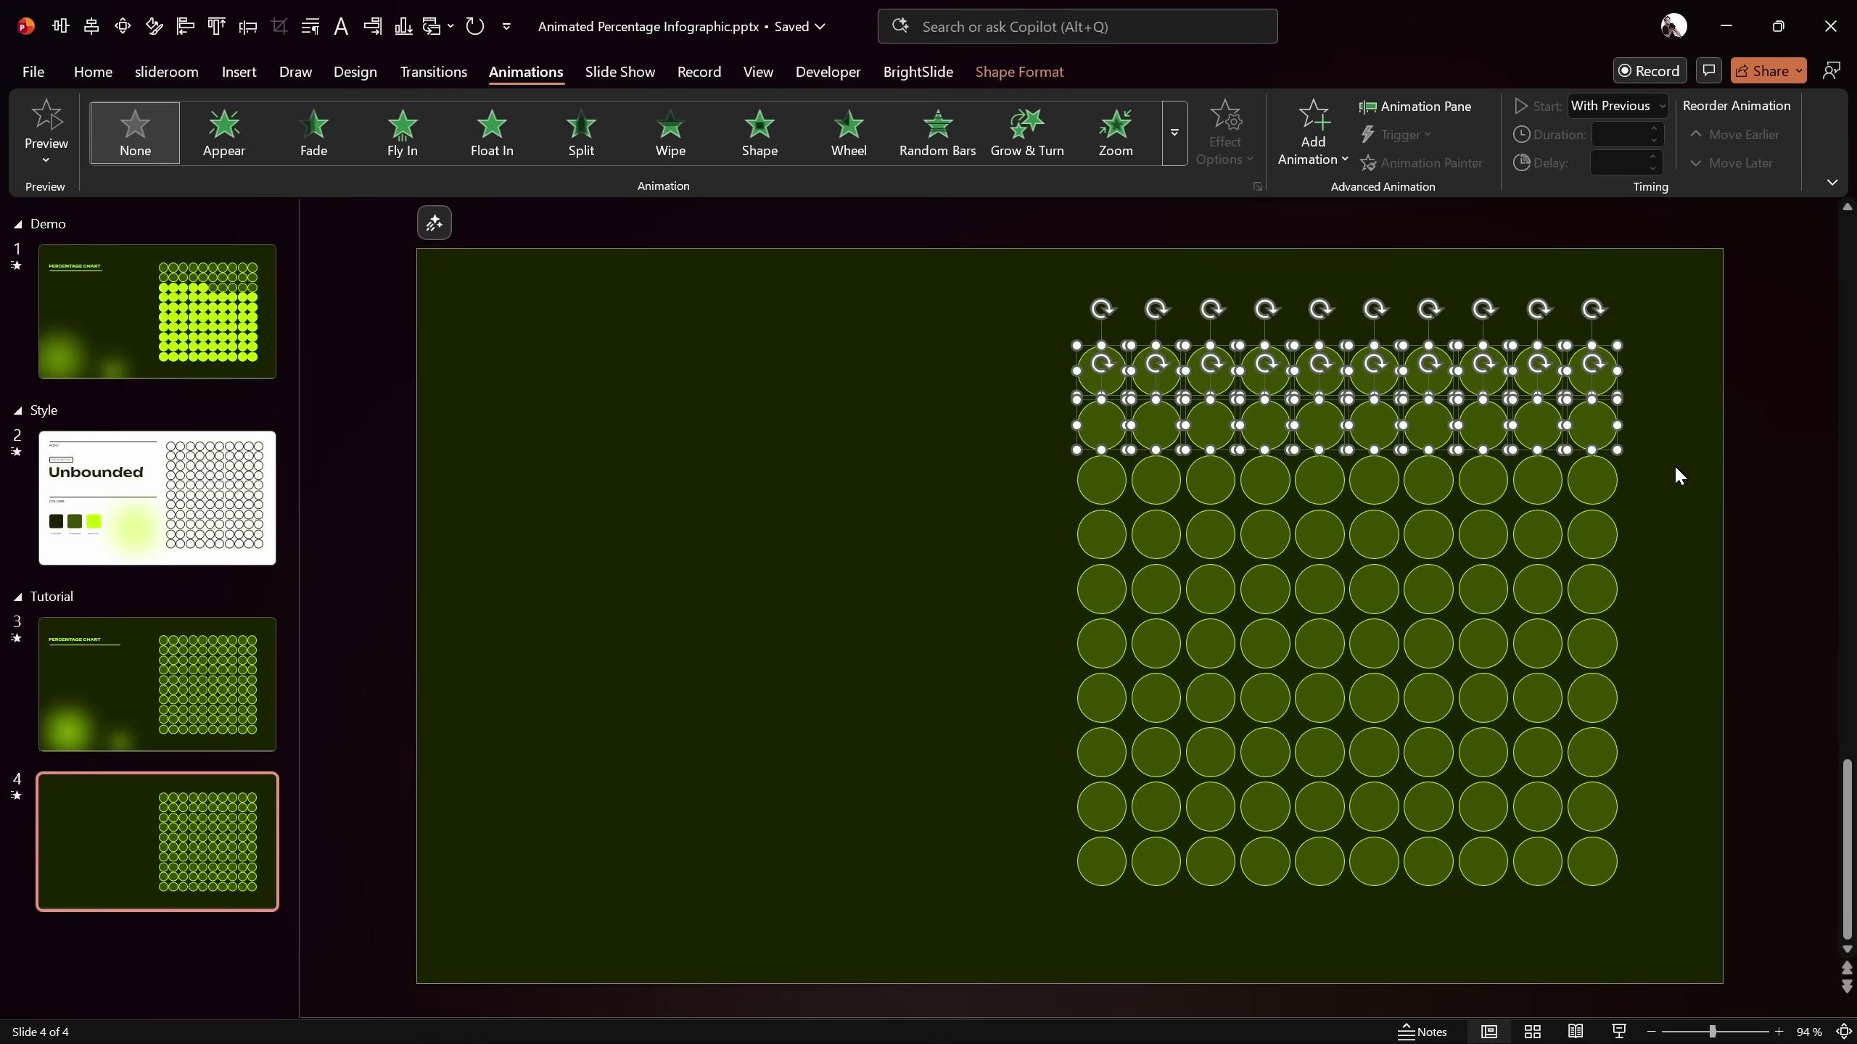
pyautogui.press('Delete')
pyautogui.moveTo(1673, 385); pyautogui.dragTo(1347, 523)
pyautogui.press('Delete')
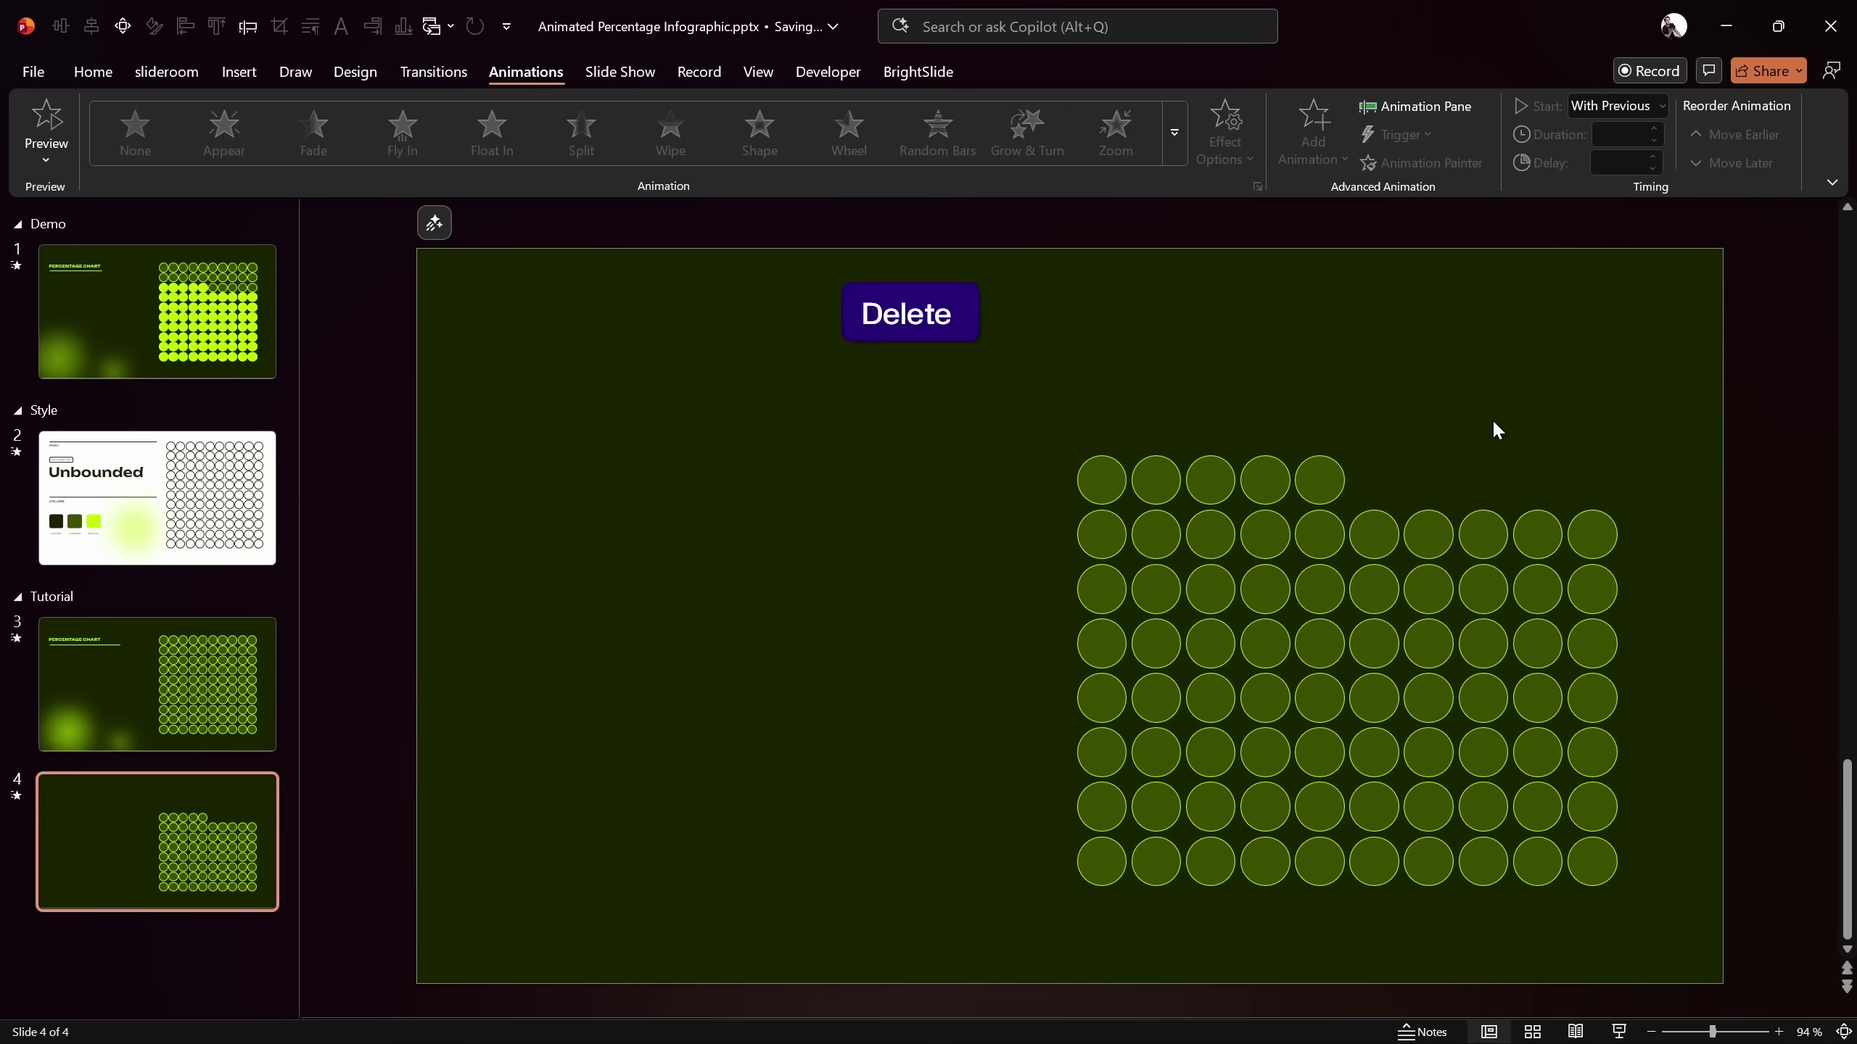
# Change the solid fill of all the remaining circles to lime green
pyautogui.moveTo(1685, 374); pyautogui.dragTo(994, 946)
pyautogui.rightClick(1161, 635)
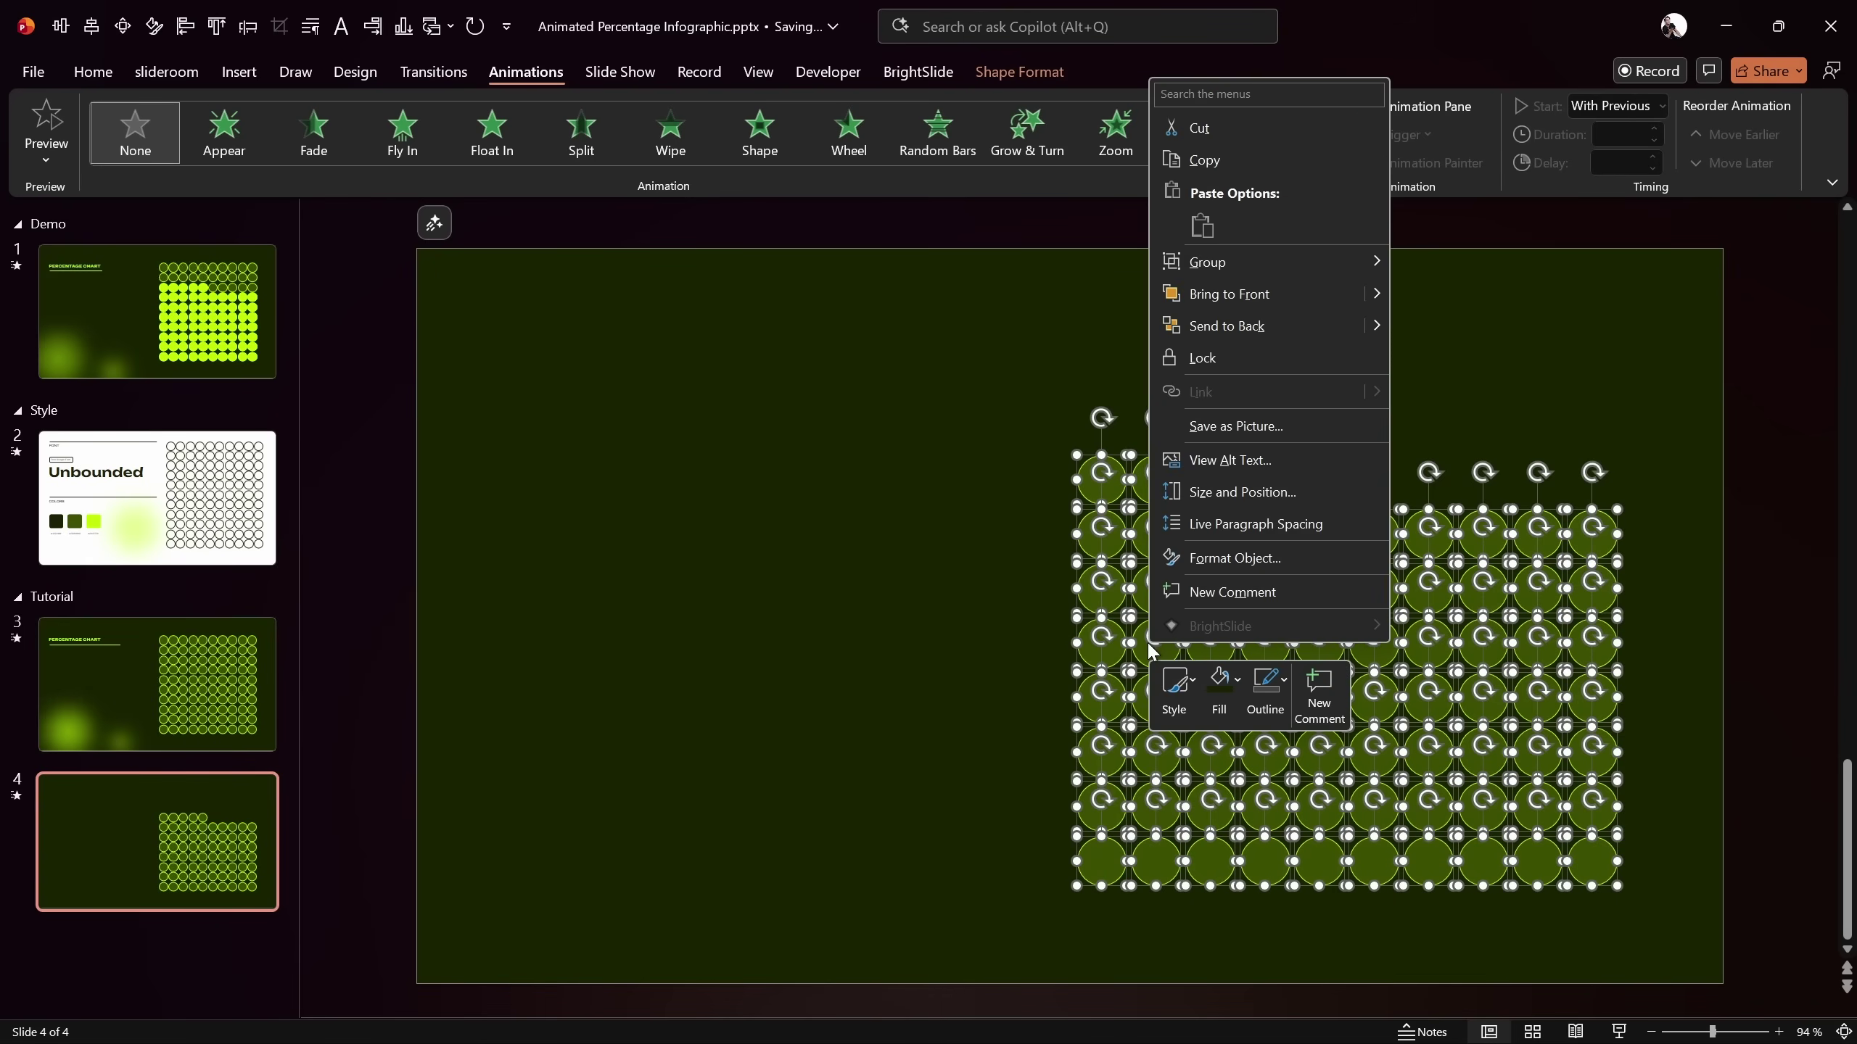
pyautogui.click(1210, 580)
pyautogui.moveTo(880, 299); pyautogui.dragTo(878, 298)
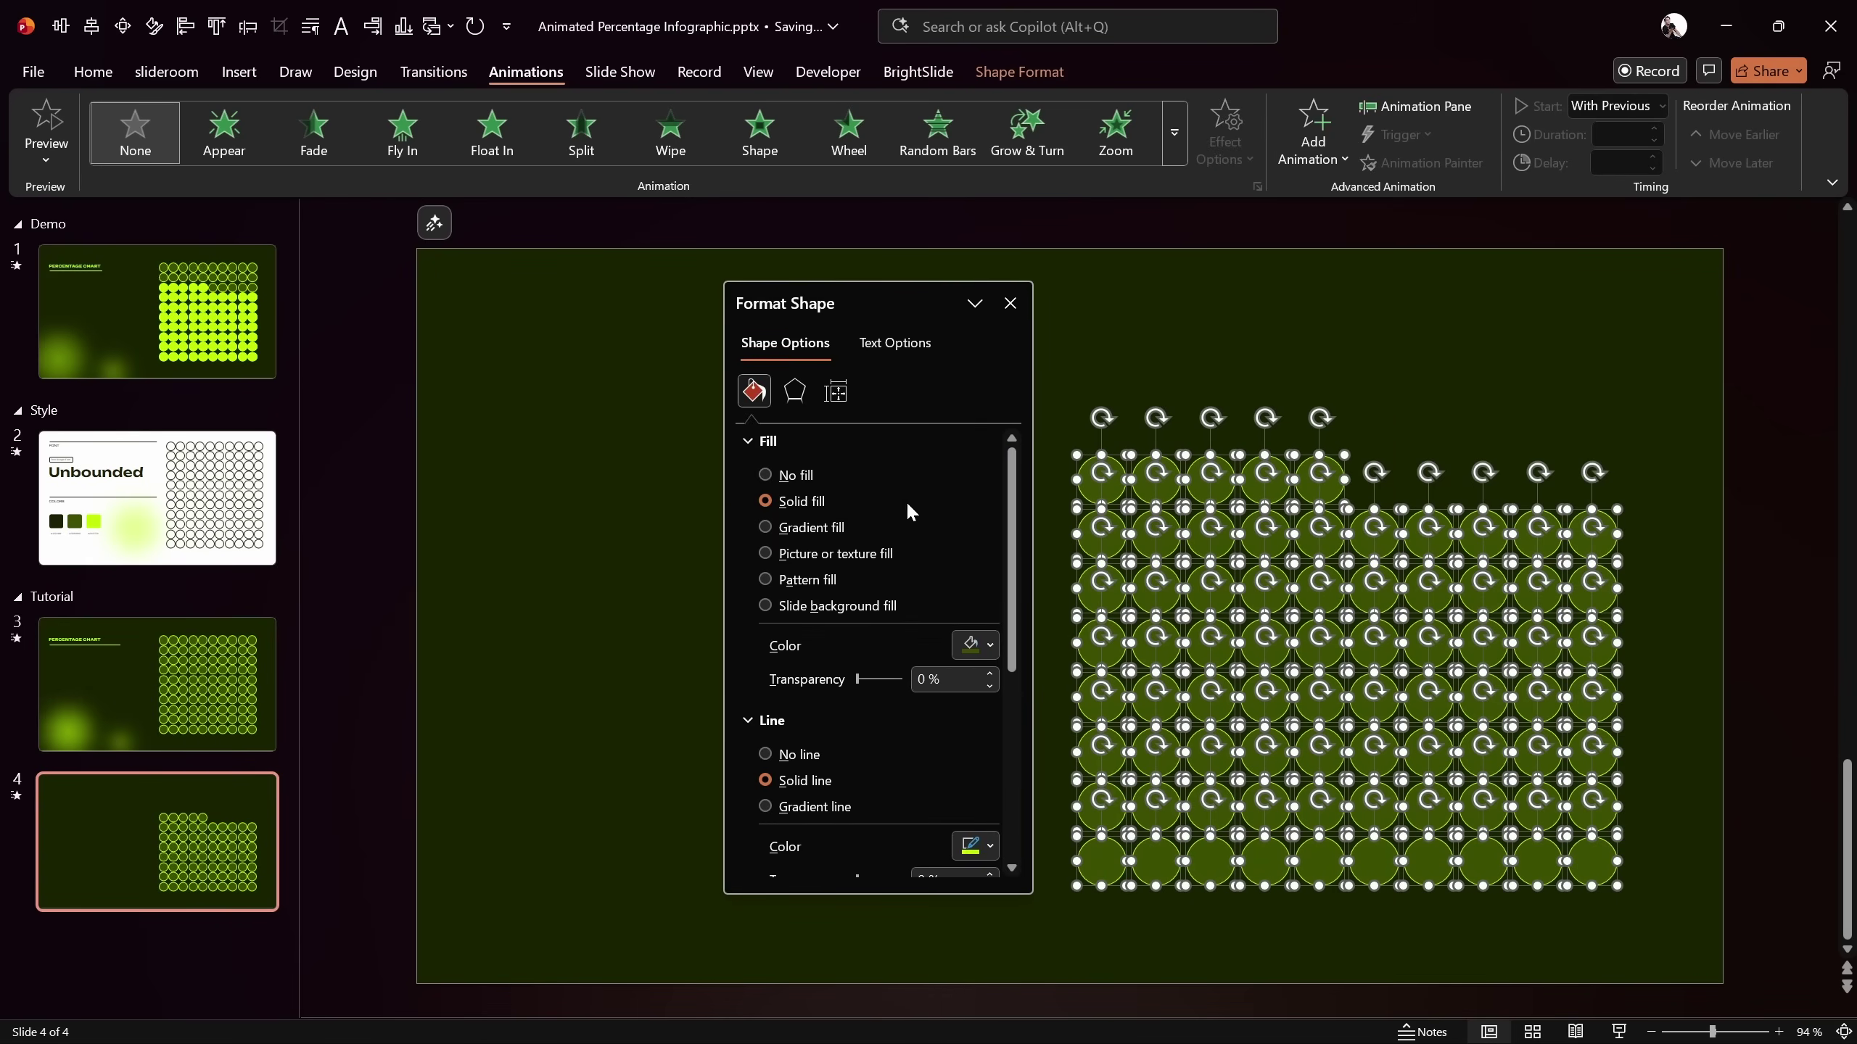
pyautogui.click(980, 649)
pyautogui.click(960, 545)
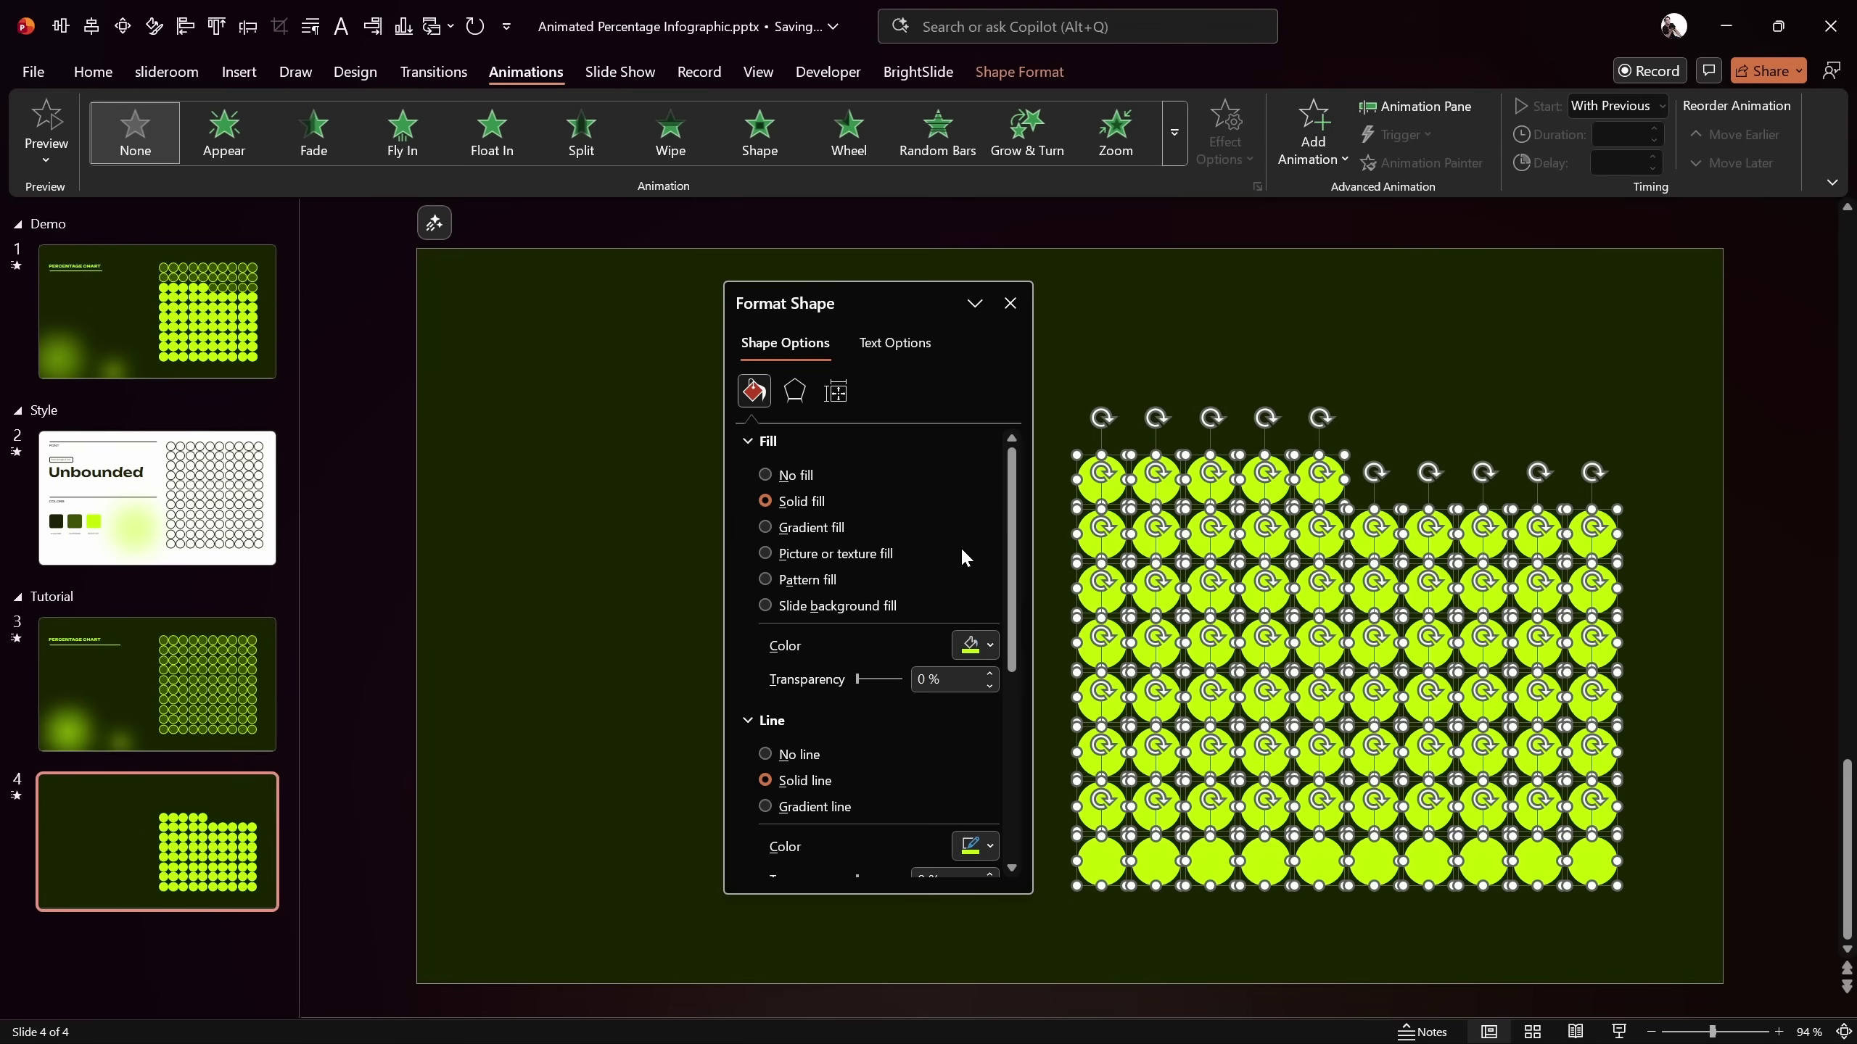
pyautogui.click(1150, 358)
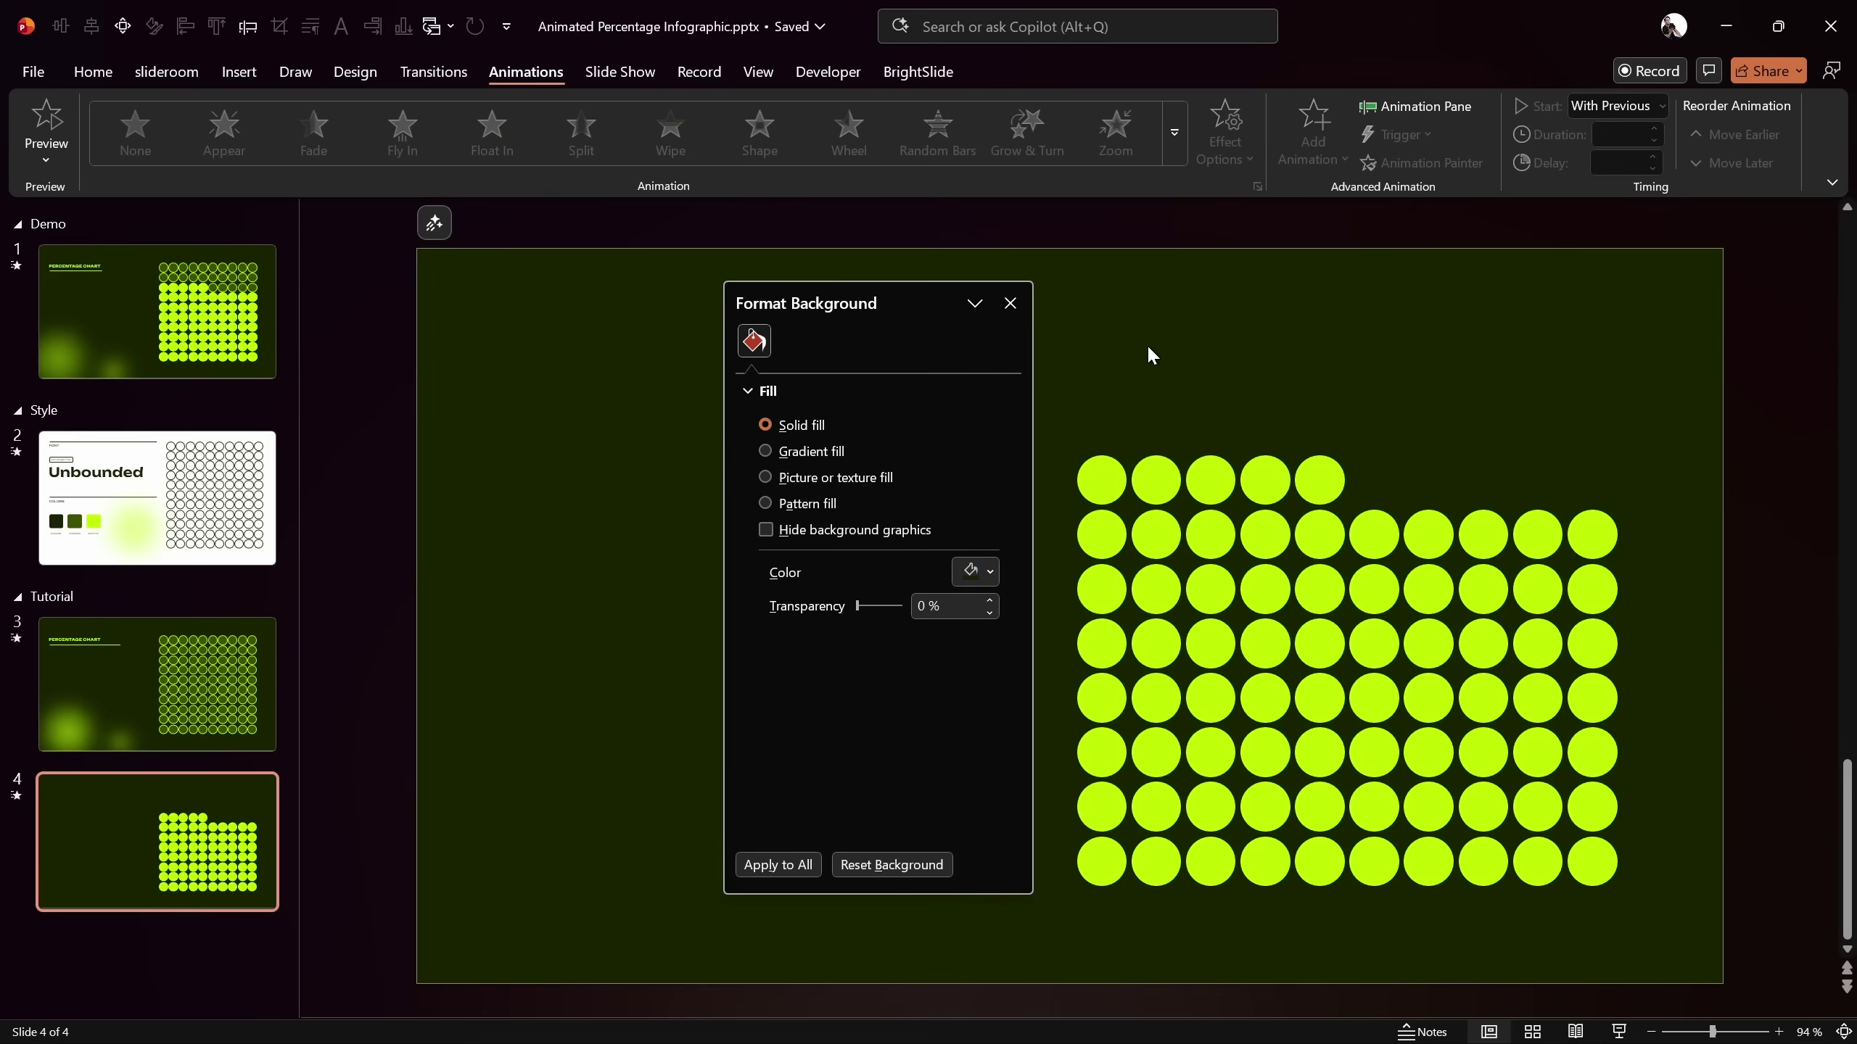
pyautogui.click(1010, 302)
# Apply a Fly In animation to all the lime-green circles and set its duration to 1 second
pyautogui.moveTo(1676, 379); pyautogui.dragTo(1016, 922)
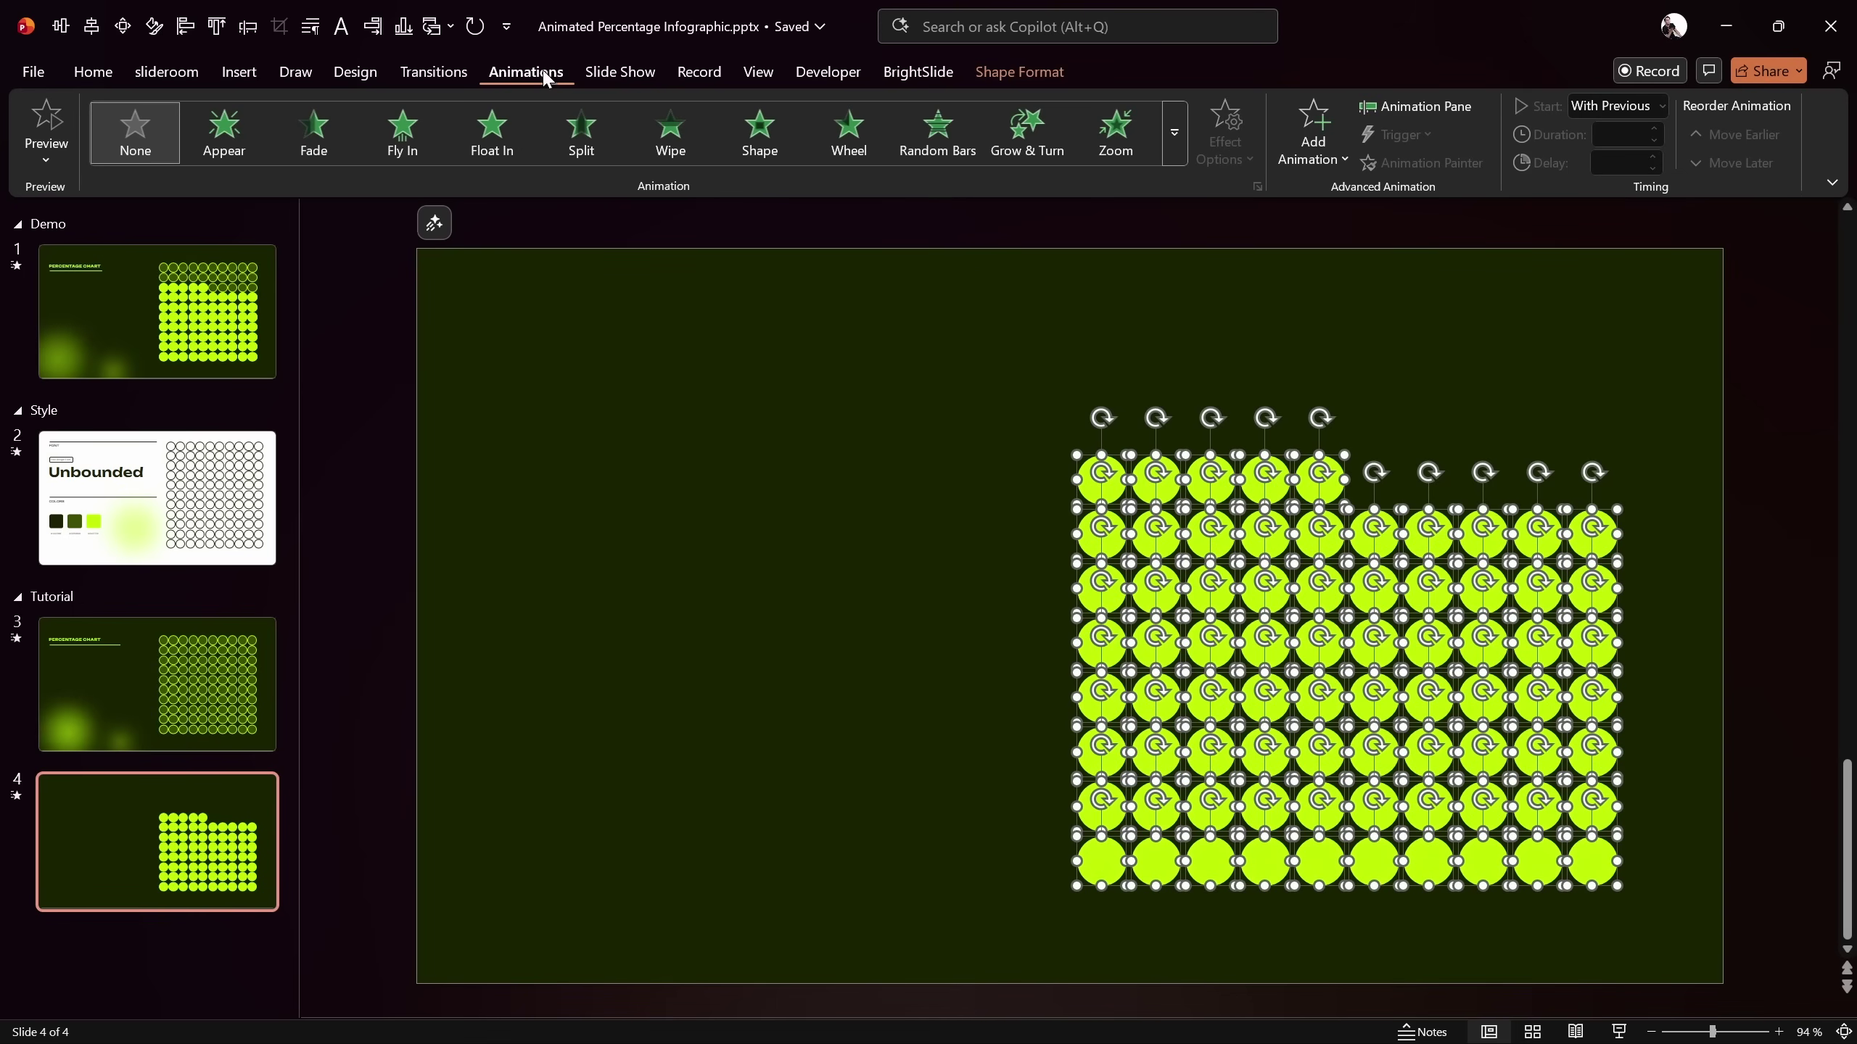
pyautogui.click(1410, 110)
pyautogui.moveTo(713, 302); pyautogui.dragTo(874, 345)
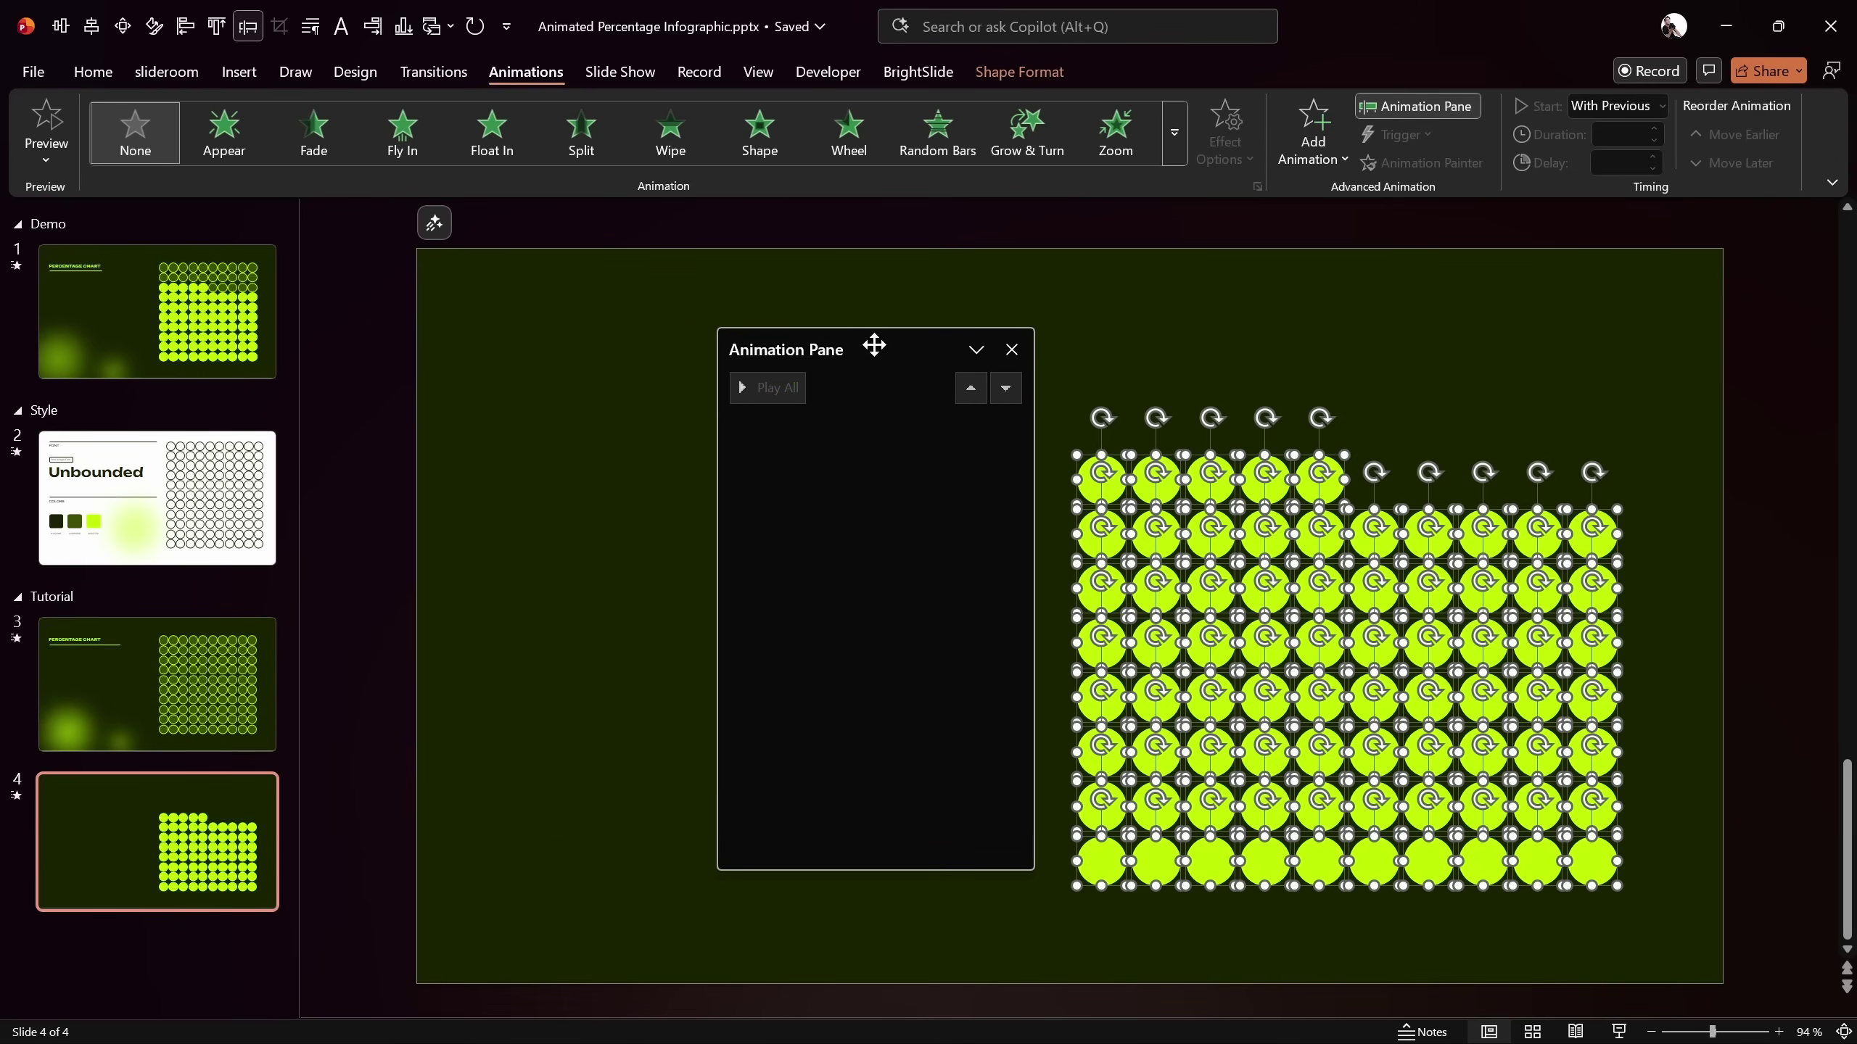
pyautogui.click(402, 135)
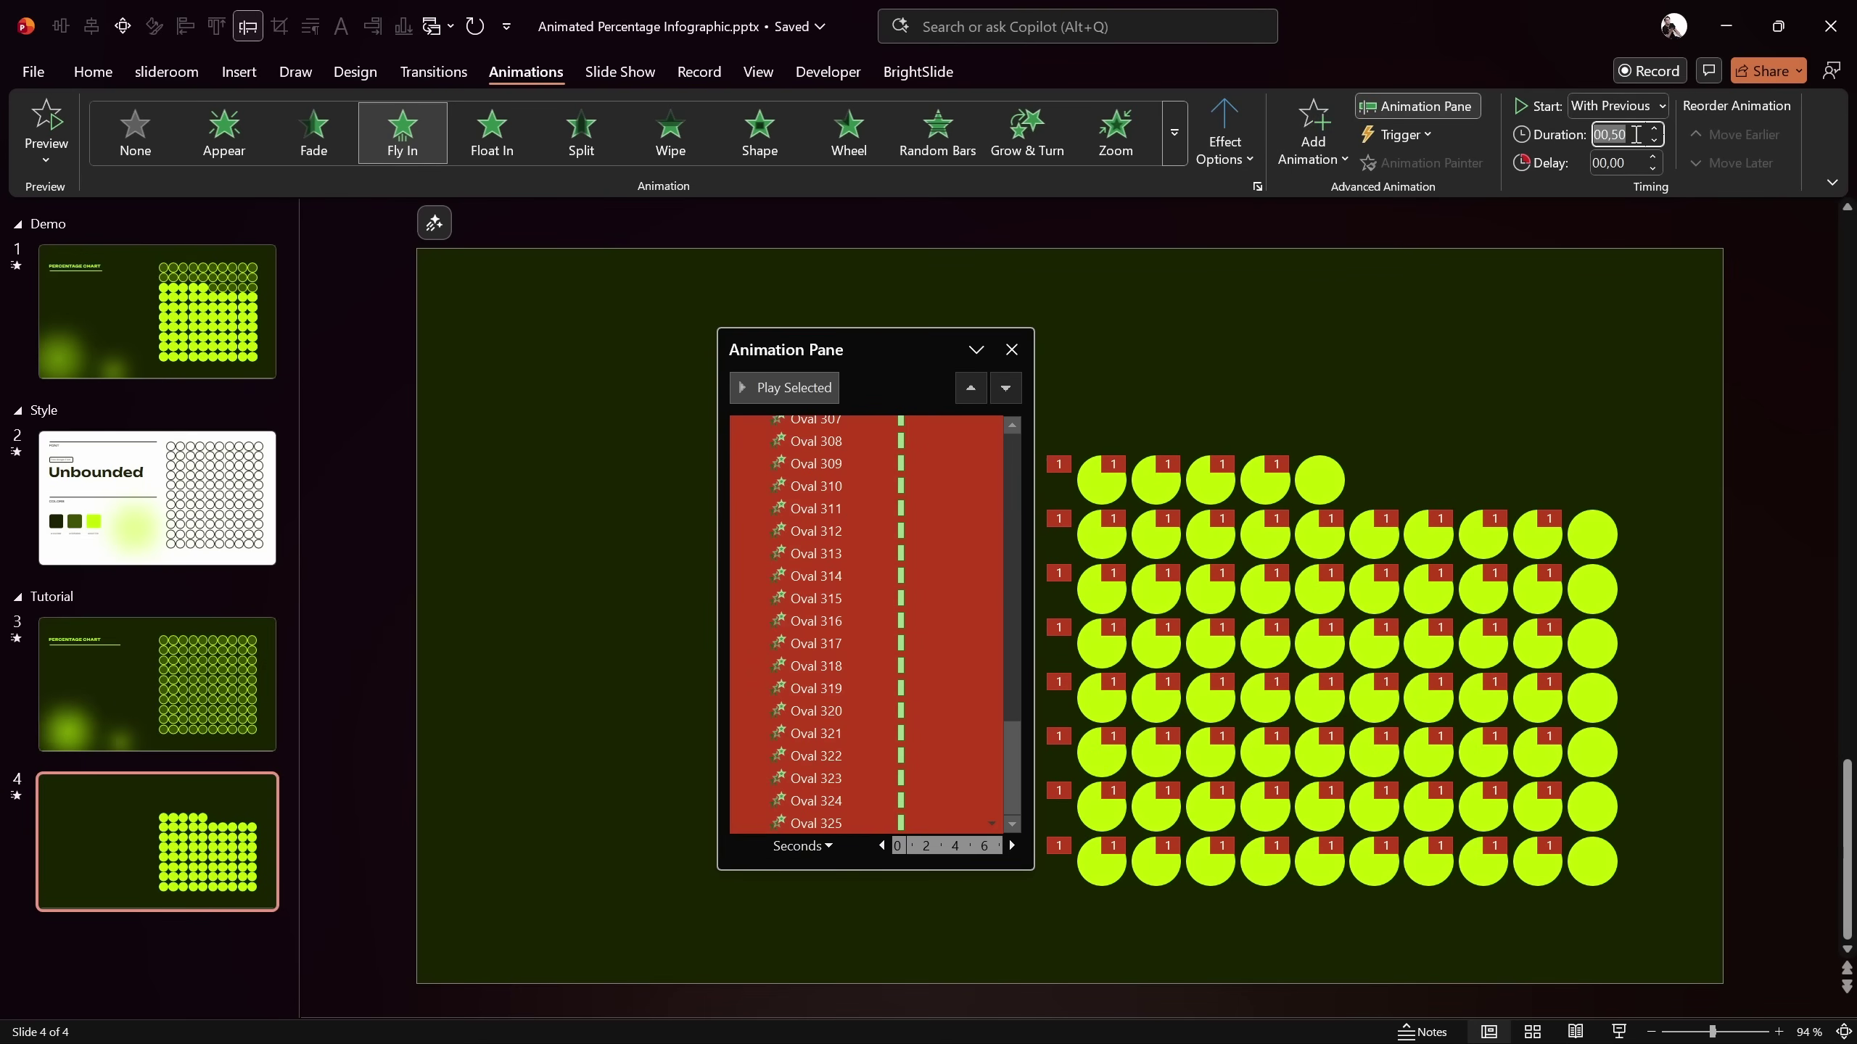
pyautogui.write('1')
pyautogui.press('Return')
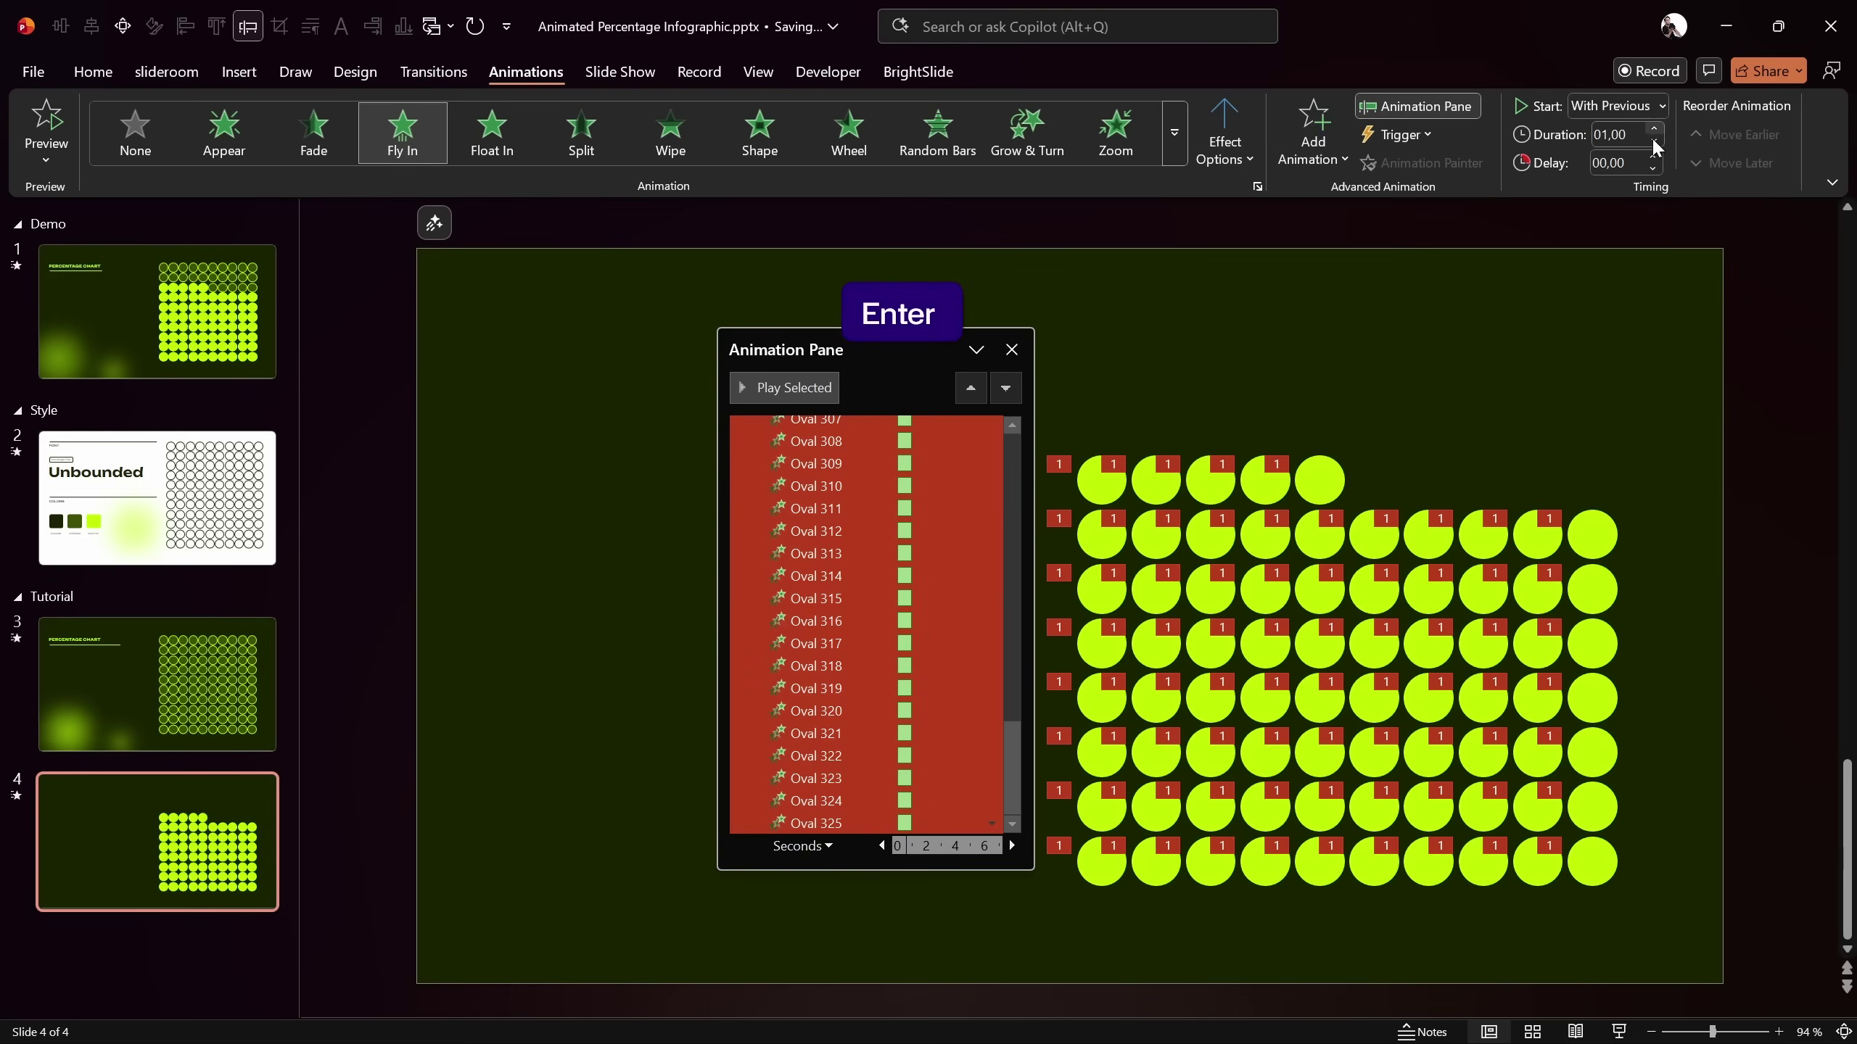
# Set the bounce end of the circles' Fly In effect to 0.8 seconds and preview the animation
pyautogui.rightClick(815, 556)
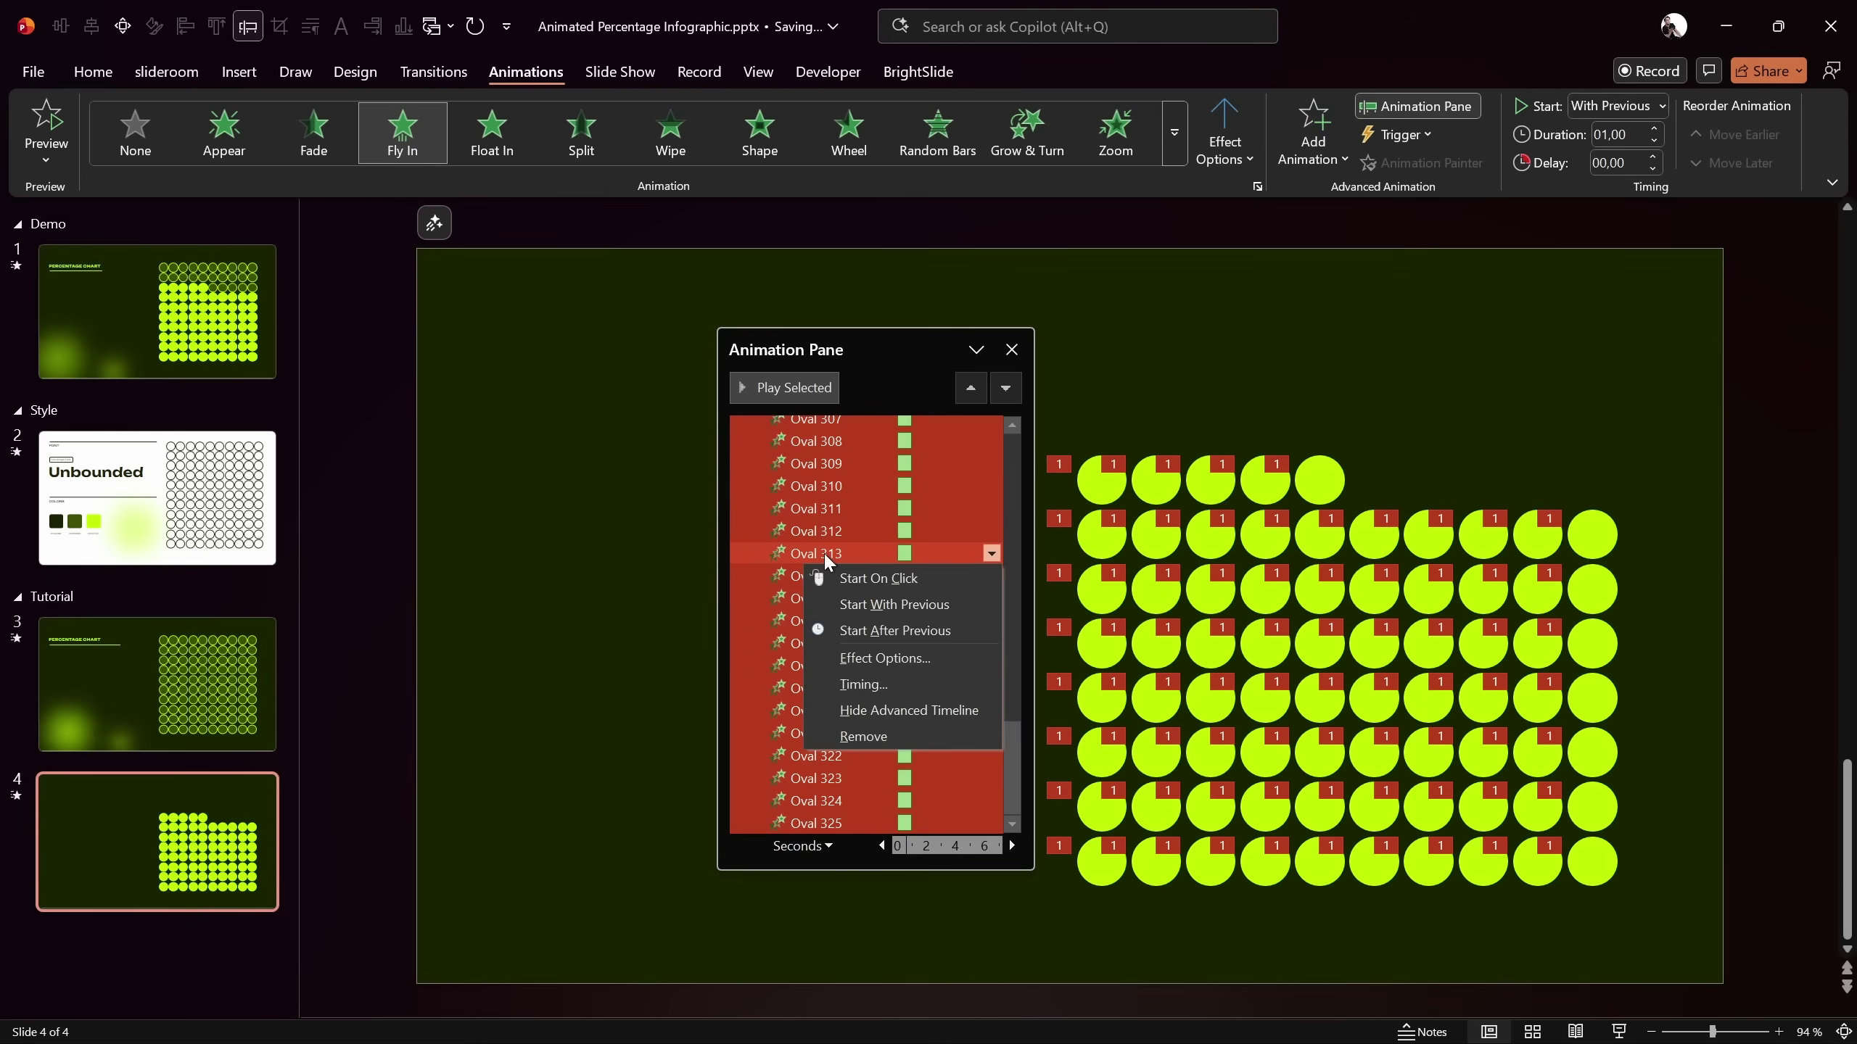
pyautogui.click(903, 656)
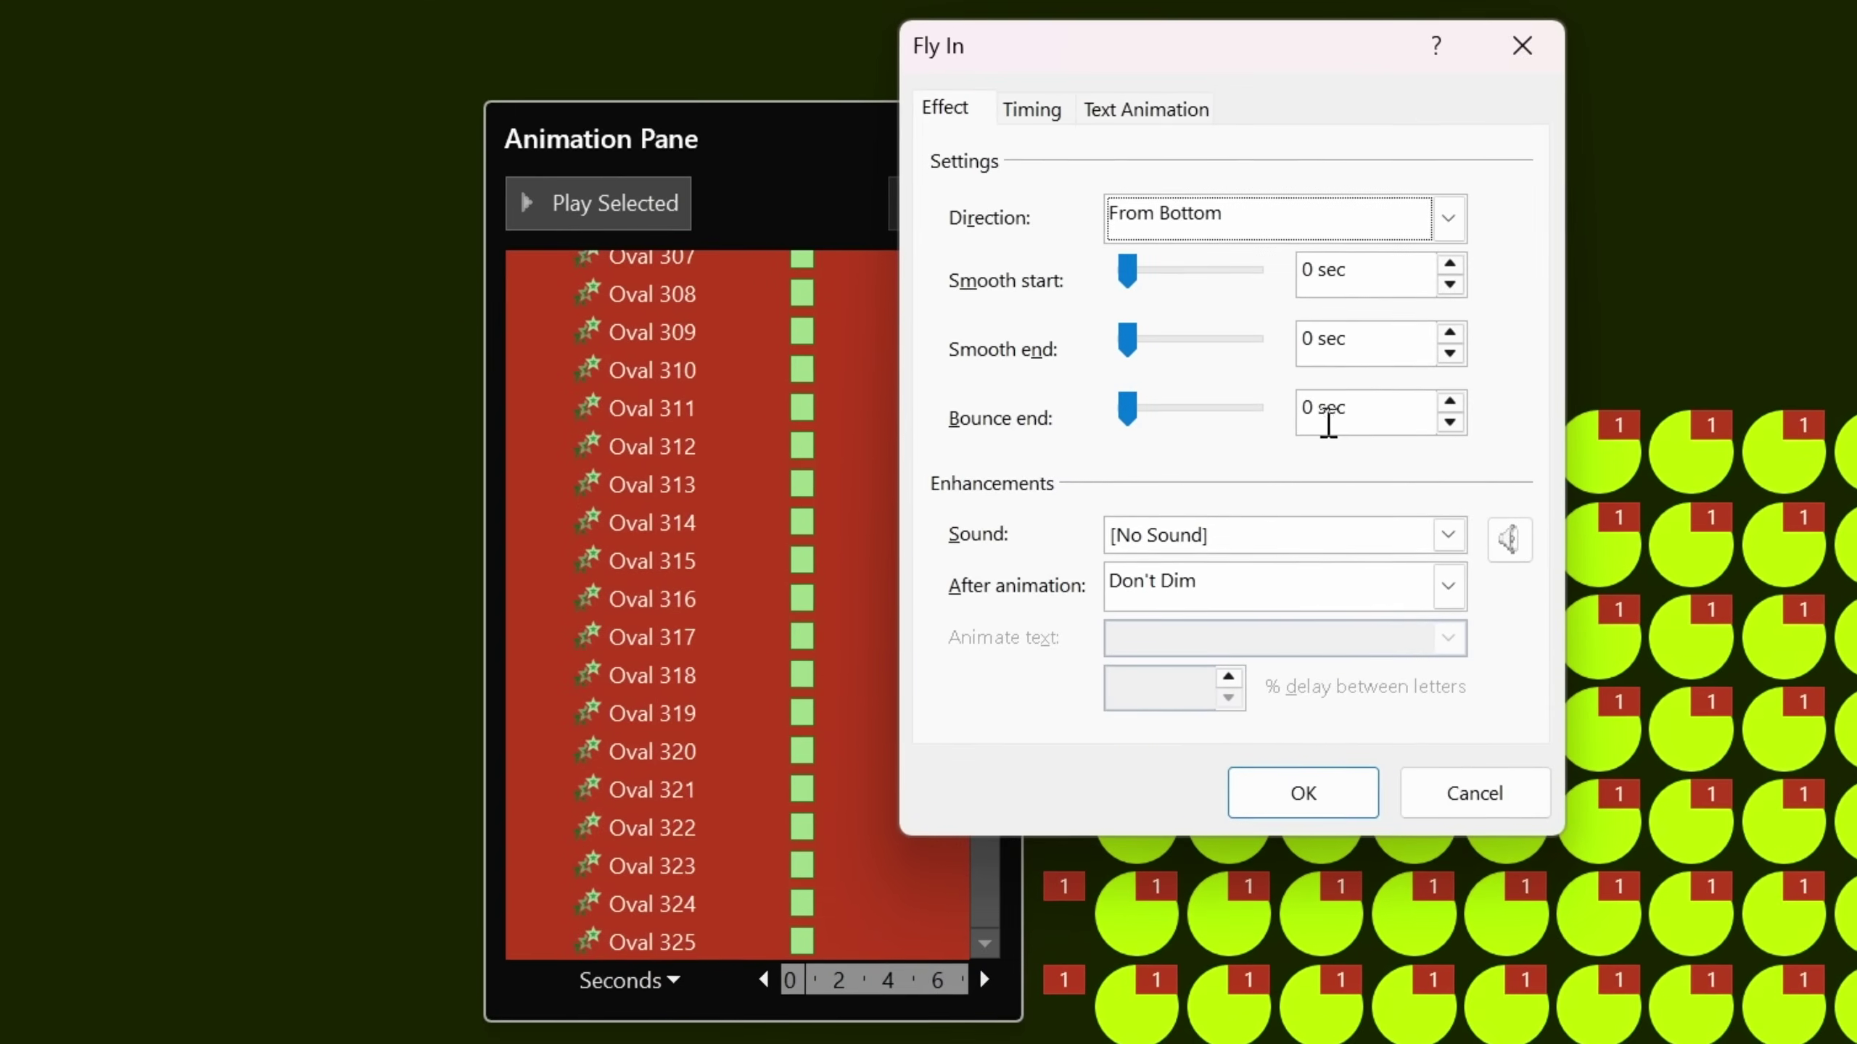
pyautogui.moveTo(1213, 515); pyautogui.dragTo(1141, 517)
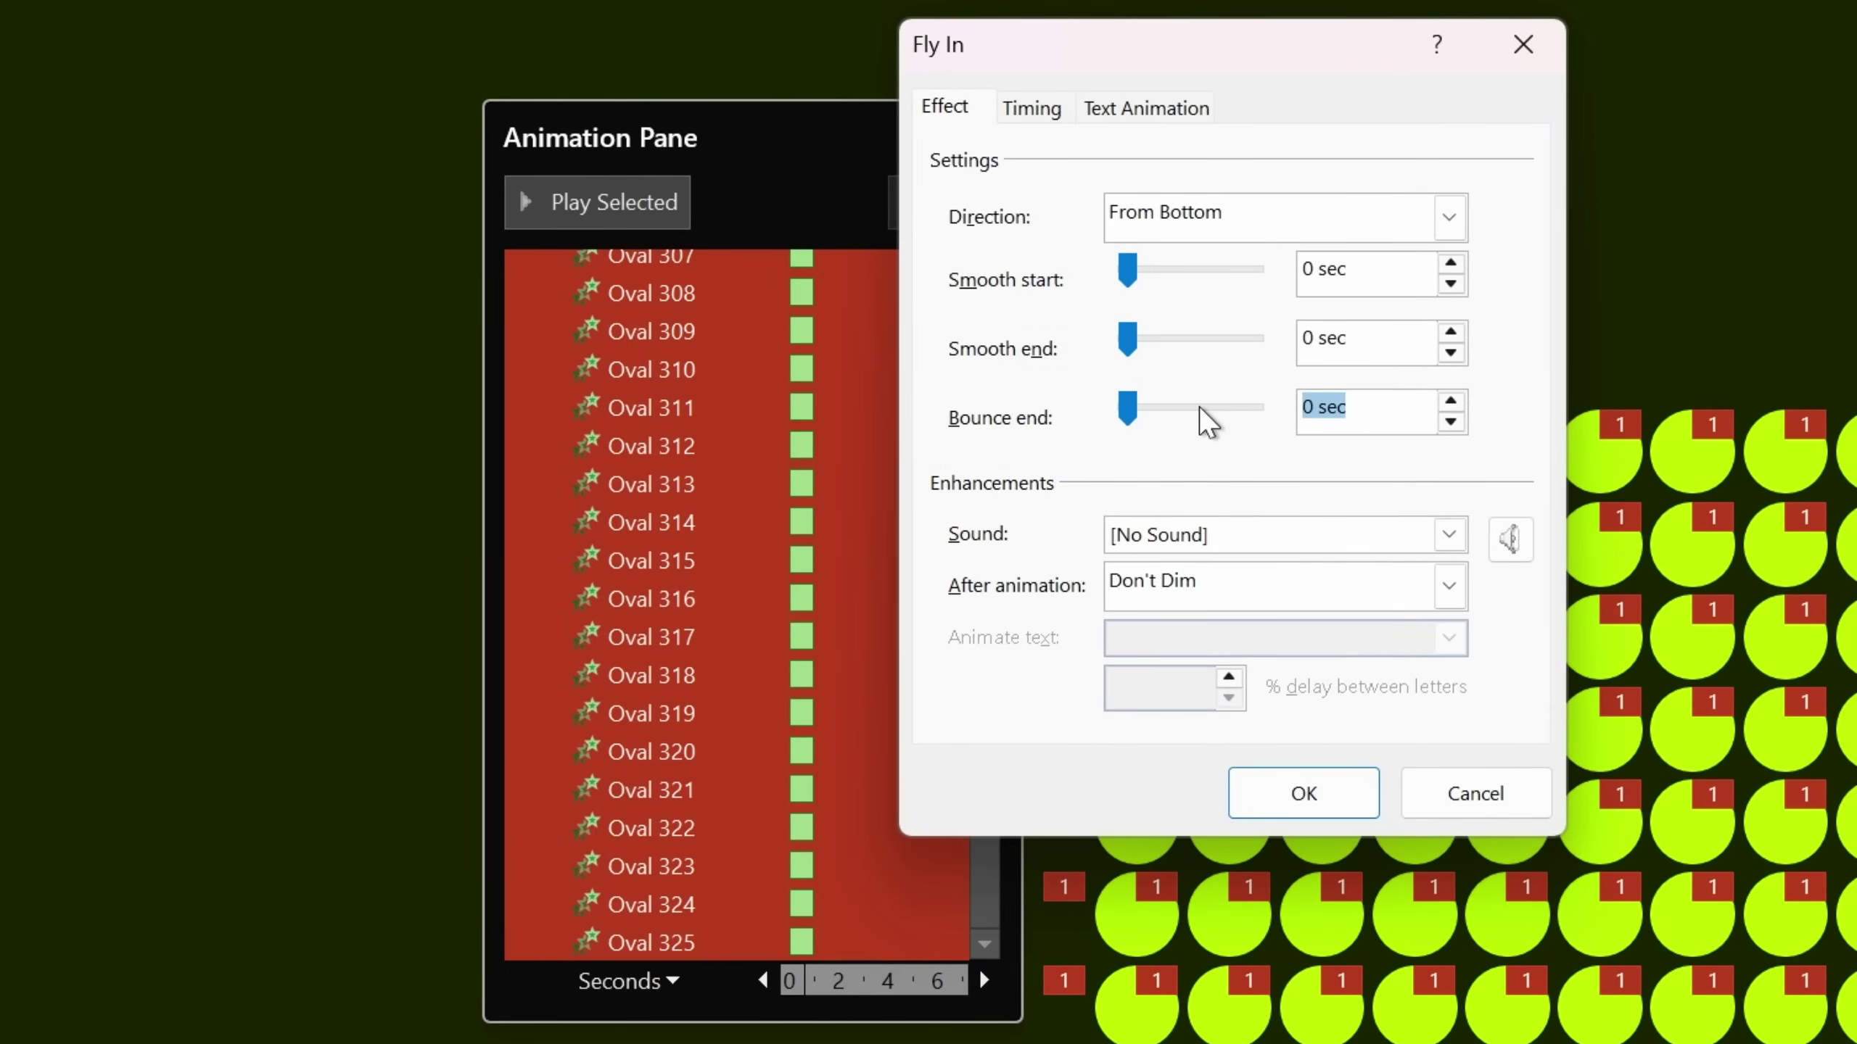
pyautogui.write('0,8')
pyautogui.click(1320, 799)
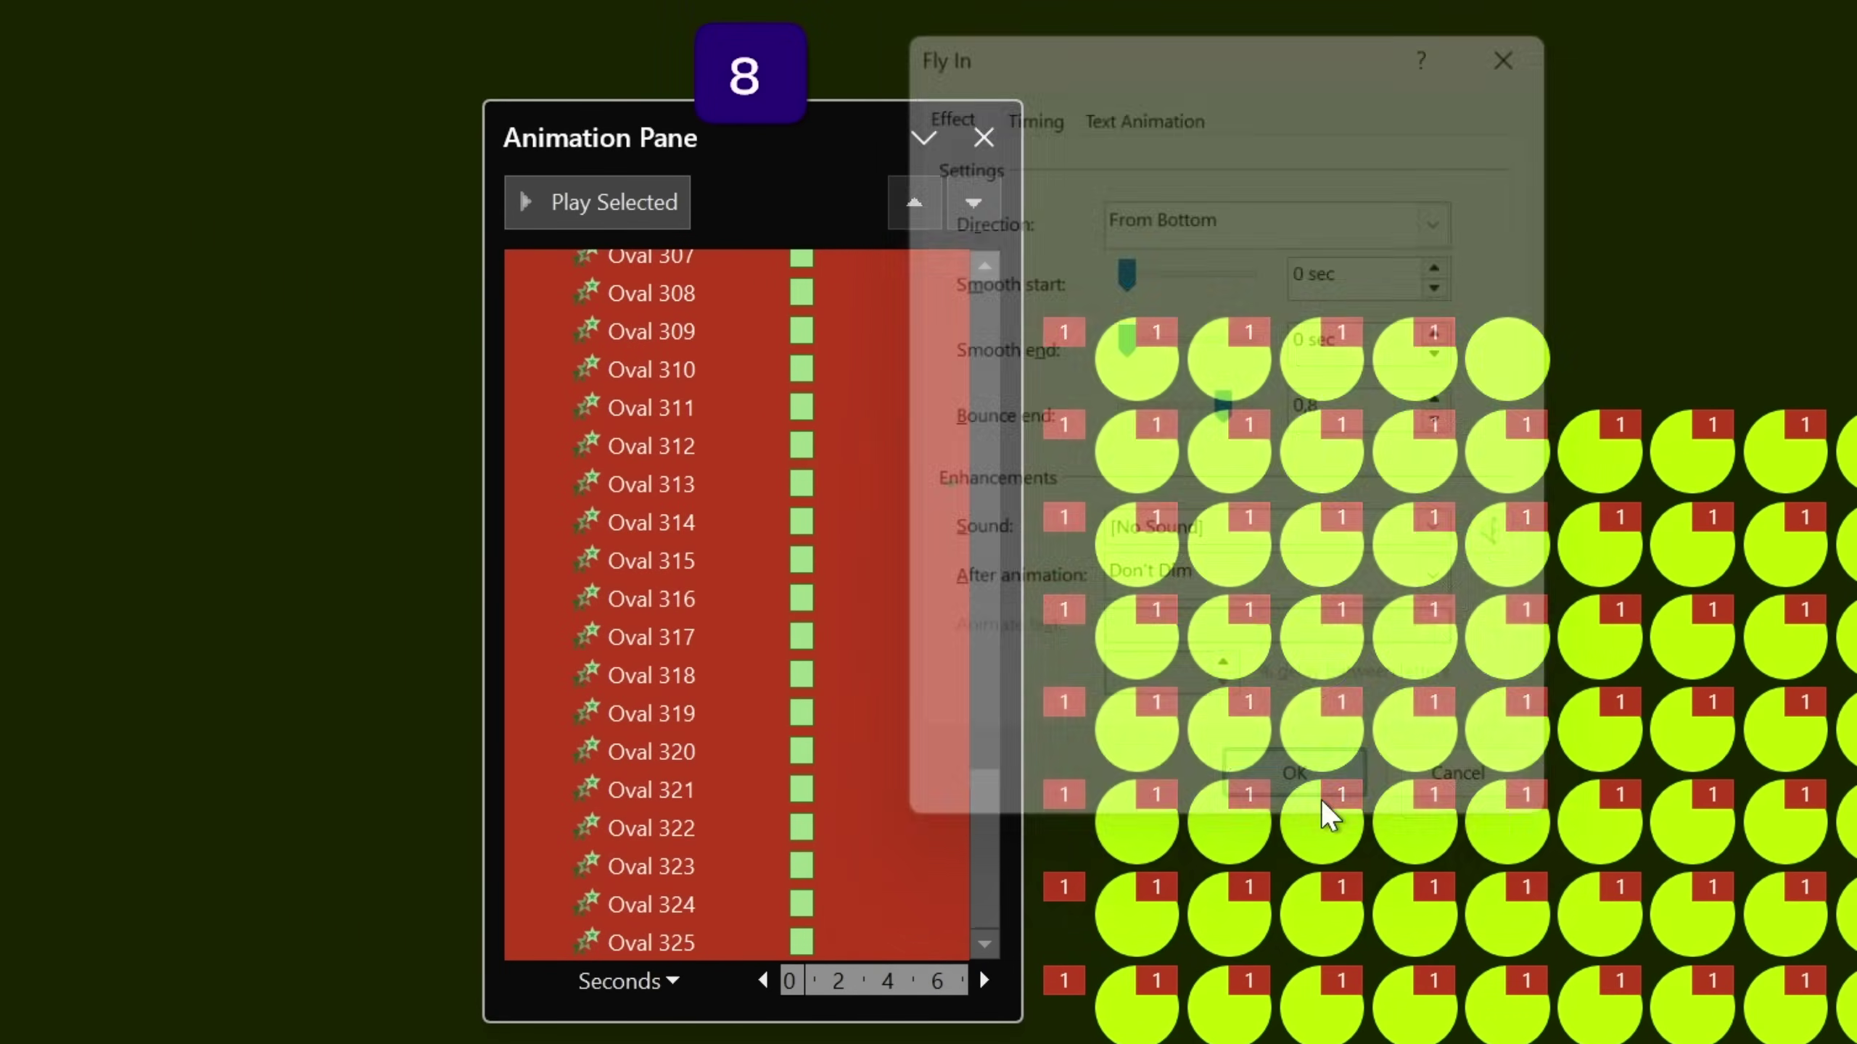
pyautogui.click(597, 202)
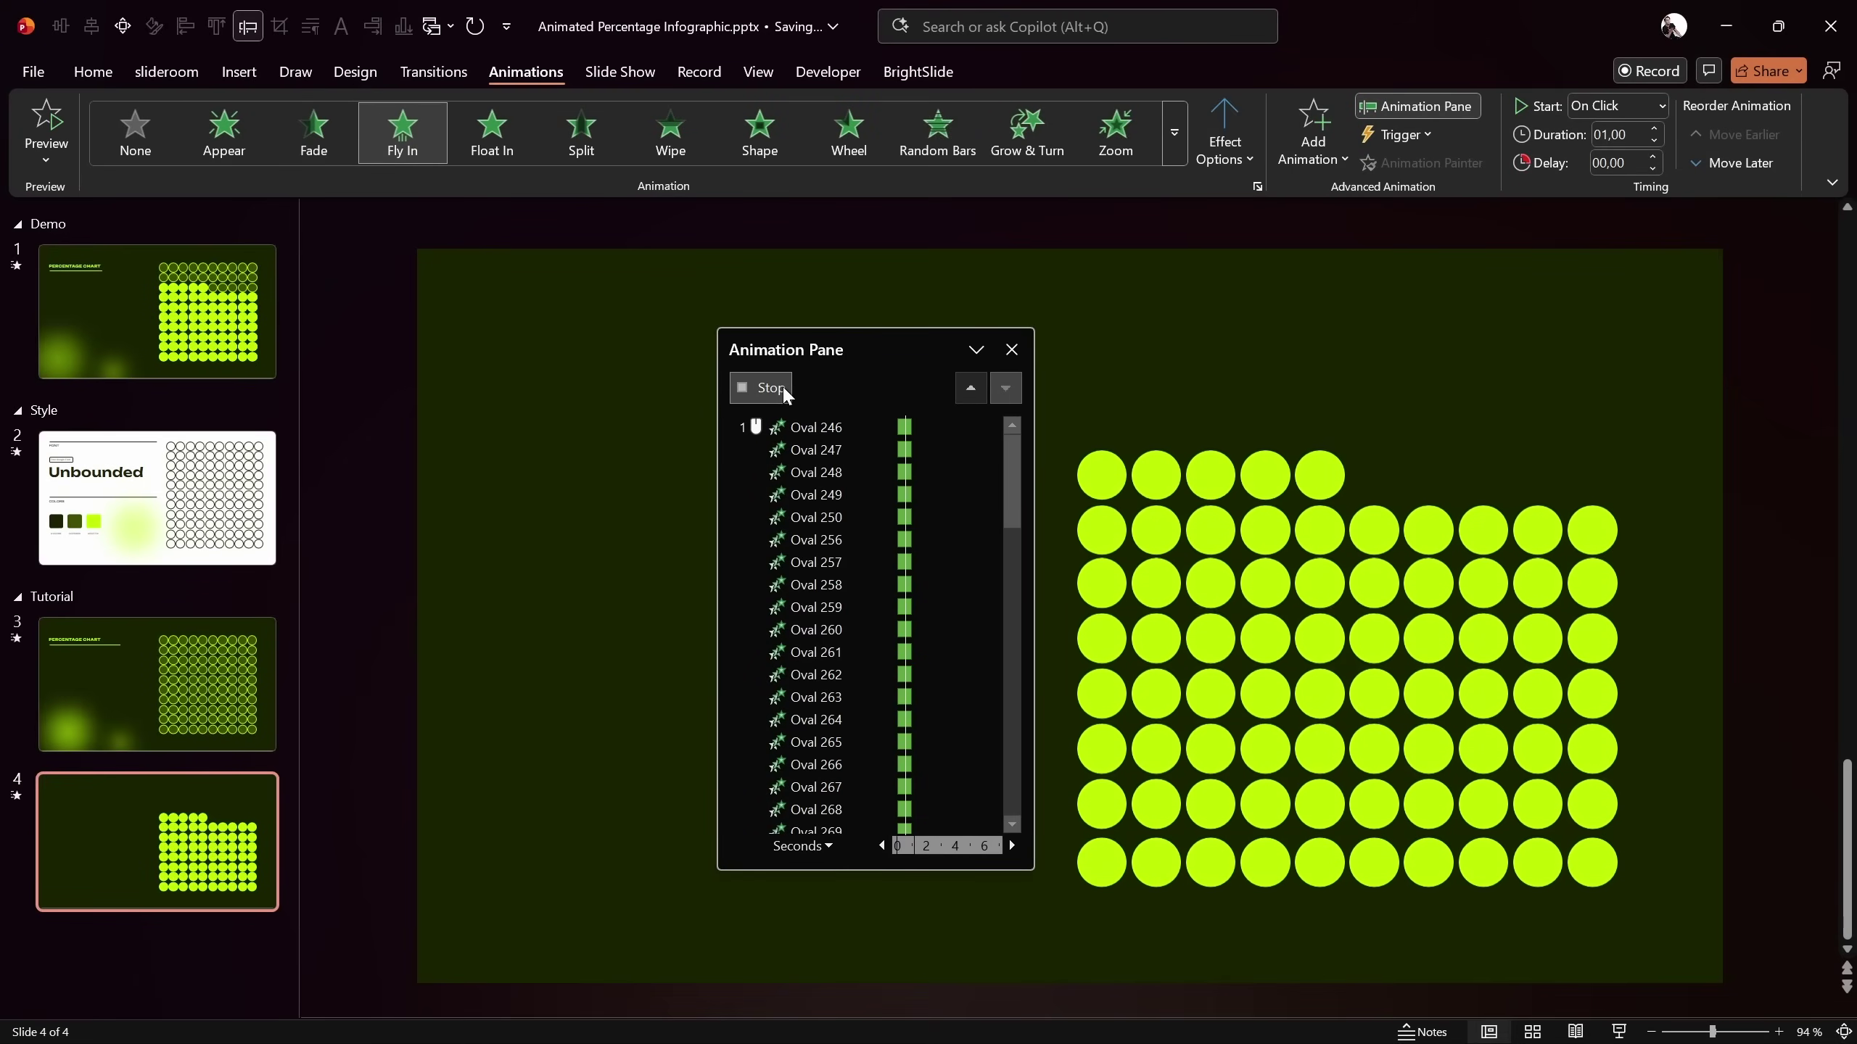
pyautogui.click(780, 386)
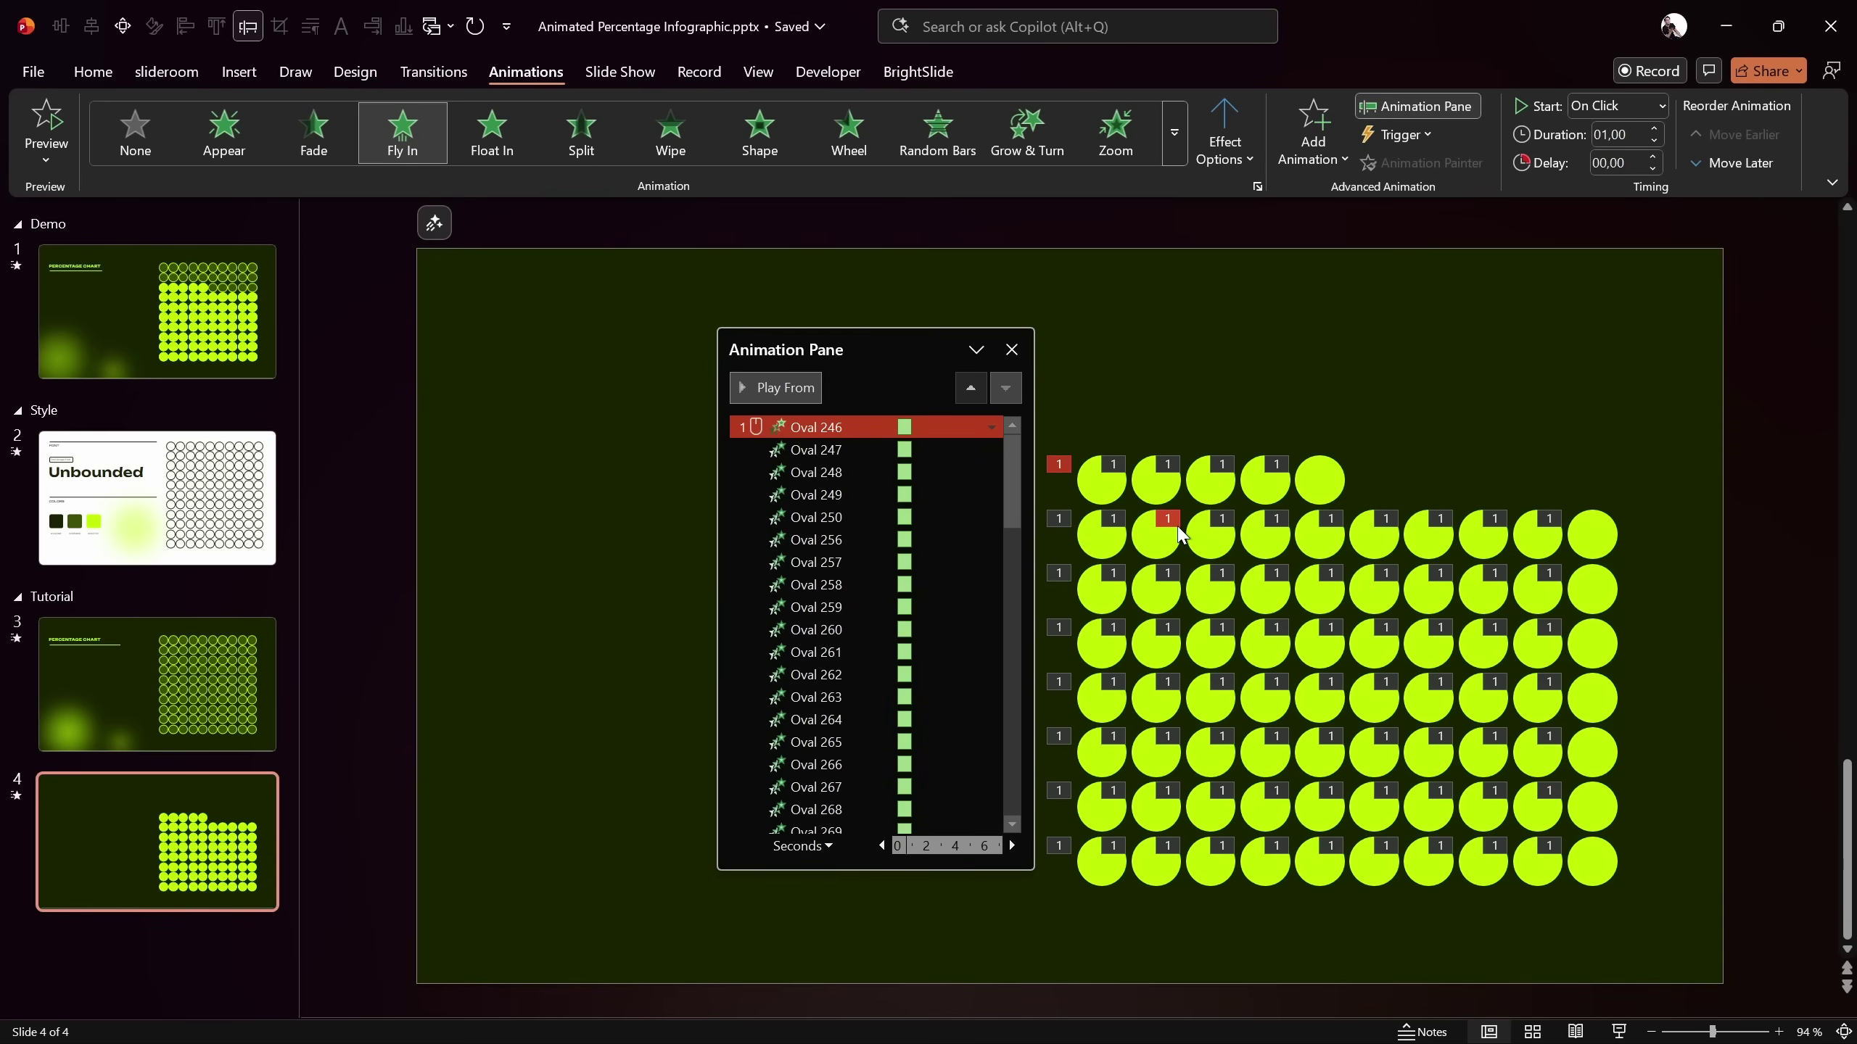
pyautogui.click(1012, 351)
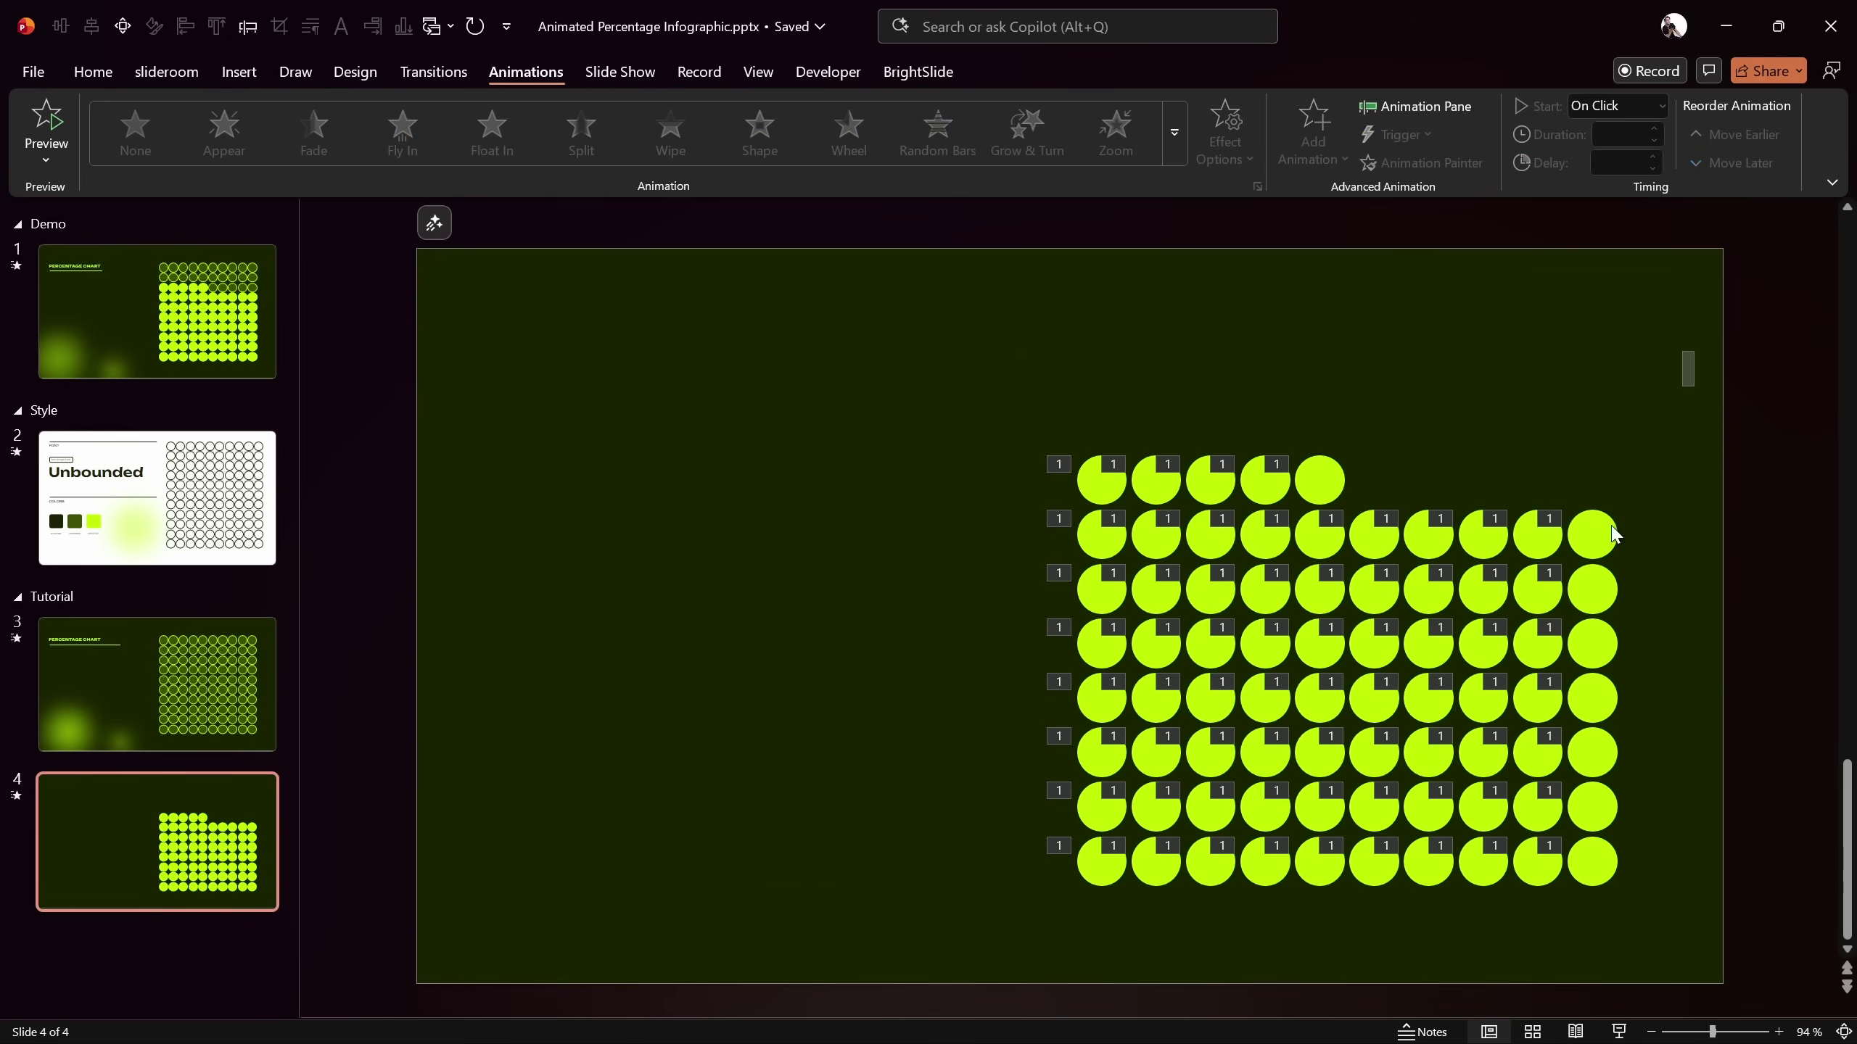
# Apply a Waterfall Delay of 0,05 to the animations of all the lime-green circles except the first one in the top row
pyautogui.moveTo(1694, 351); pyautogui.dragTo(963, 973)
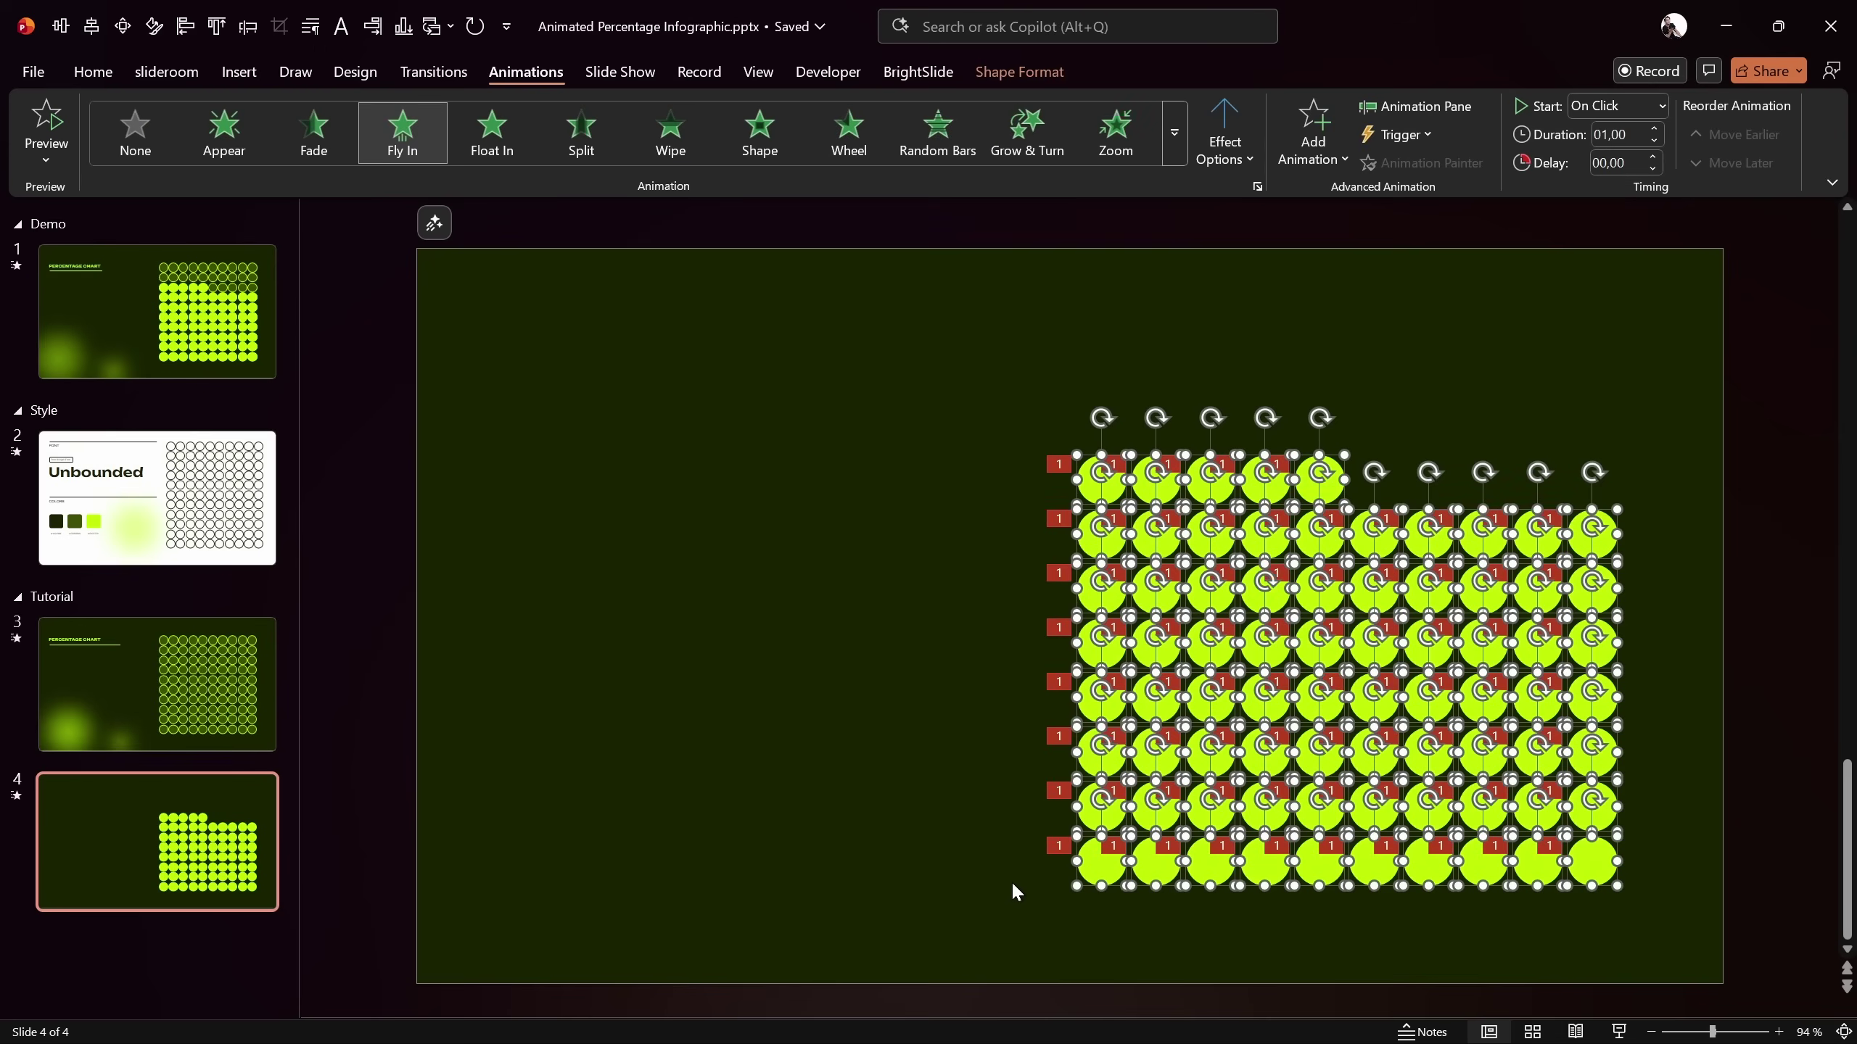
pyautogui.keyDown('shift'); pyautogui.click(1078, 498); pyautogui.keyUp('shift')
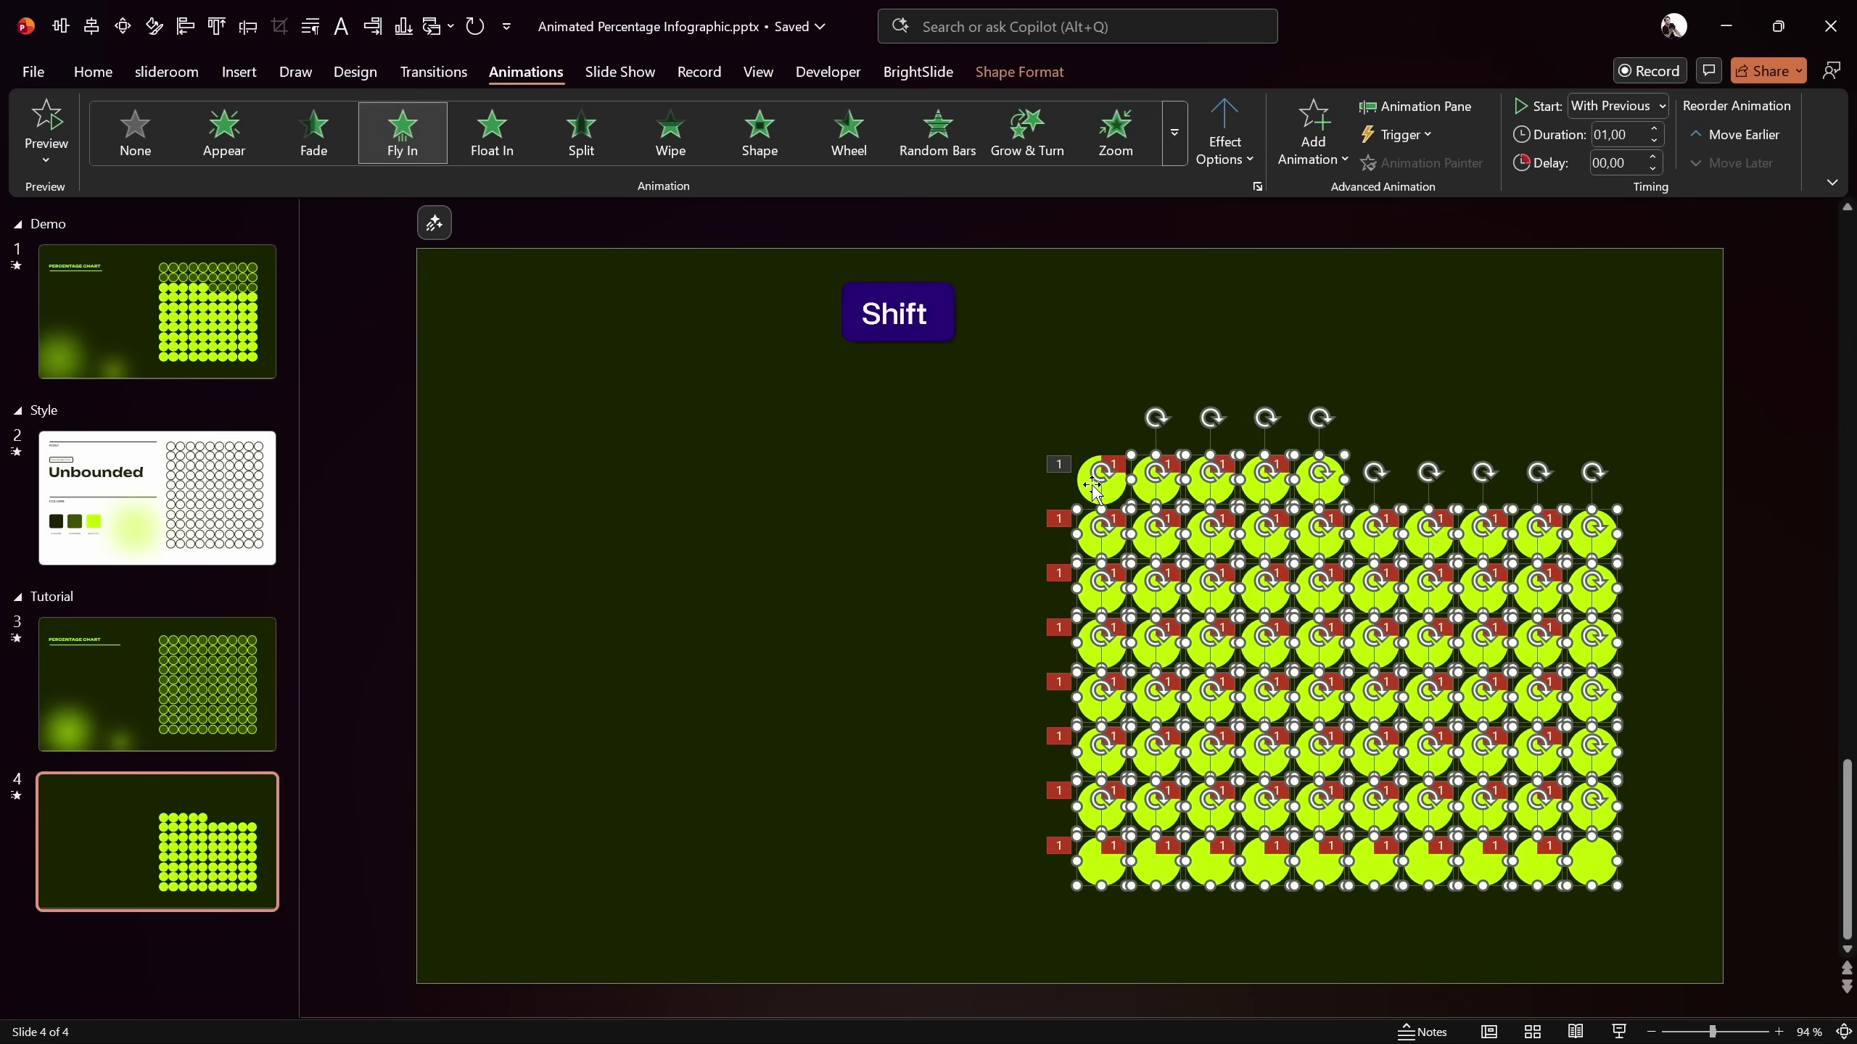
pyautogui.click(922, 77)
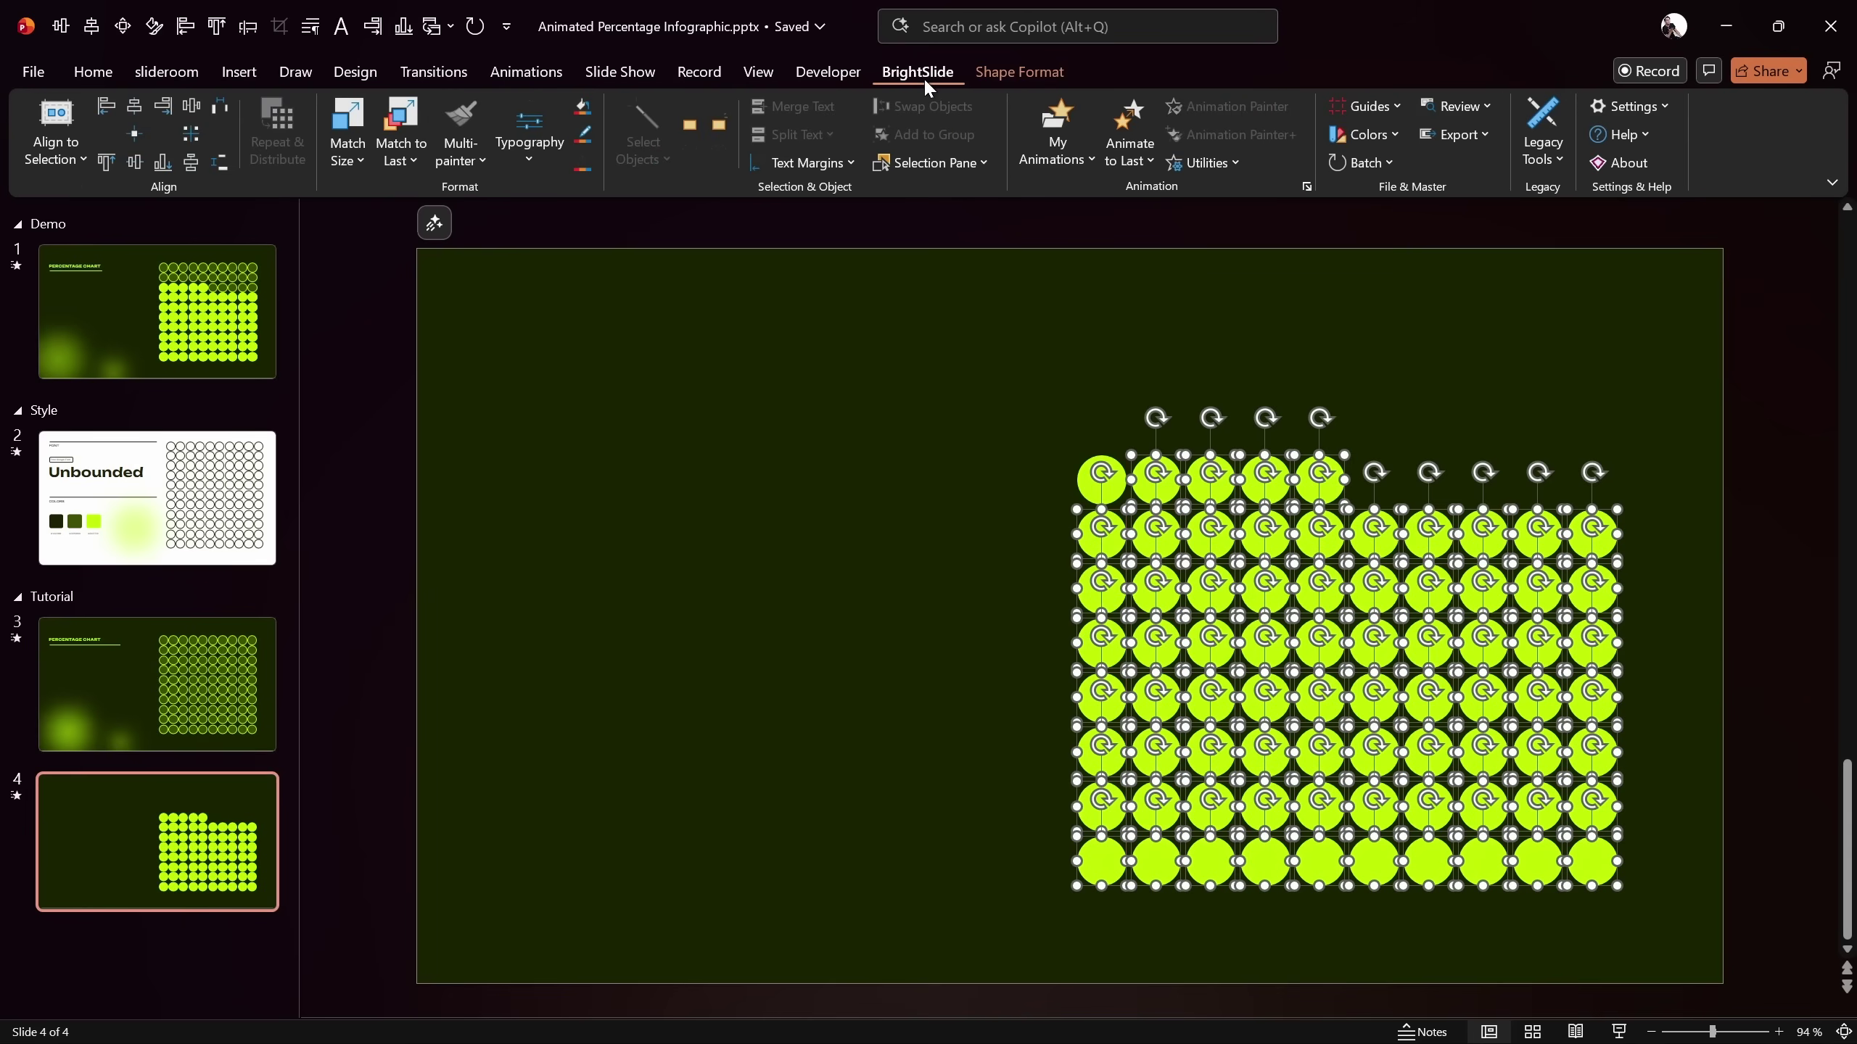
pyautogui.click(1233, 163)
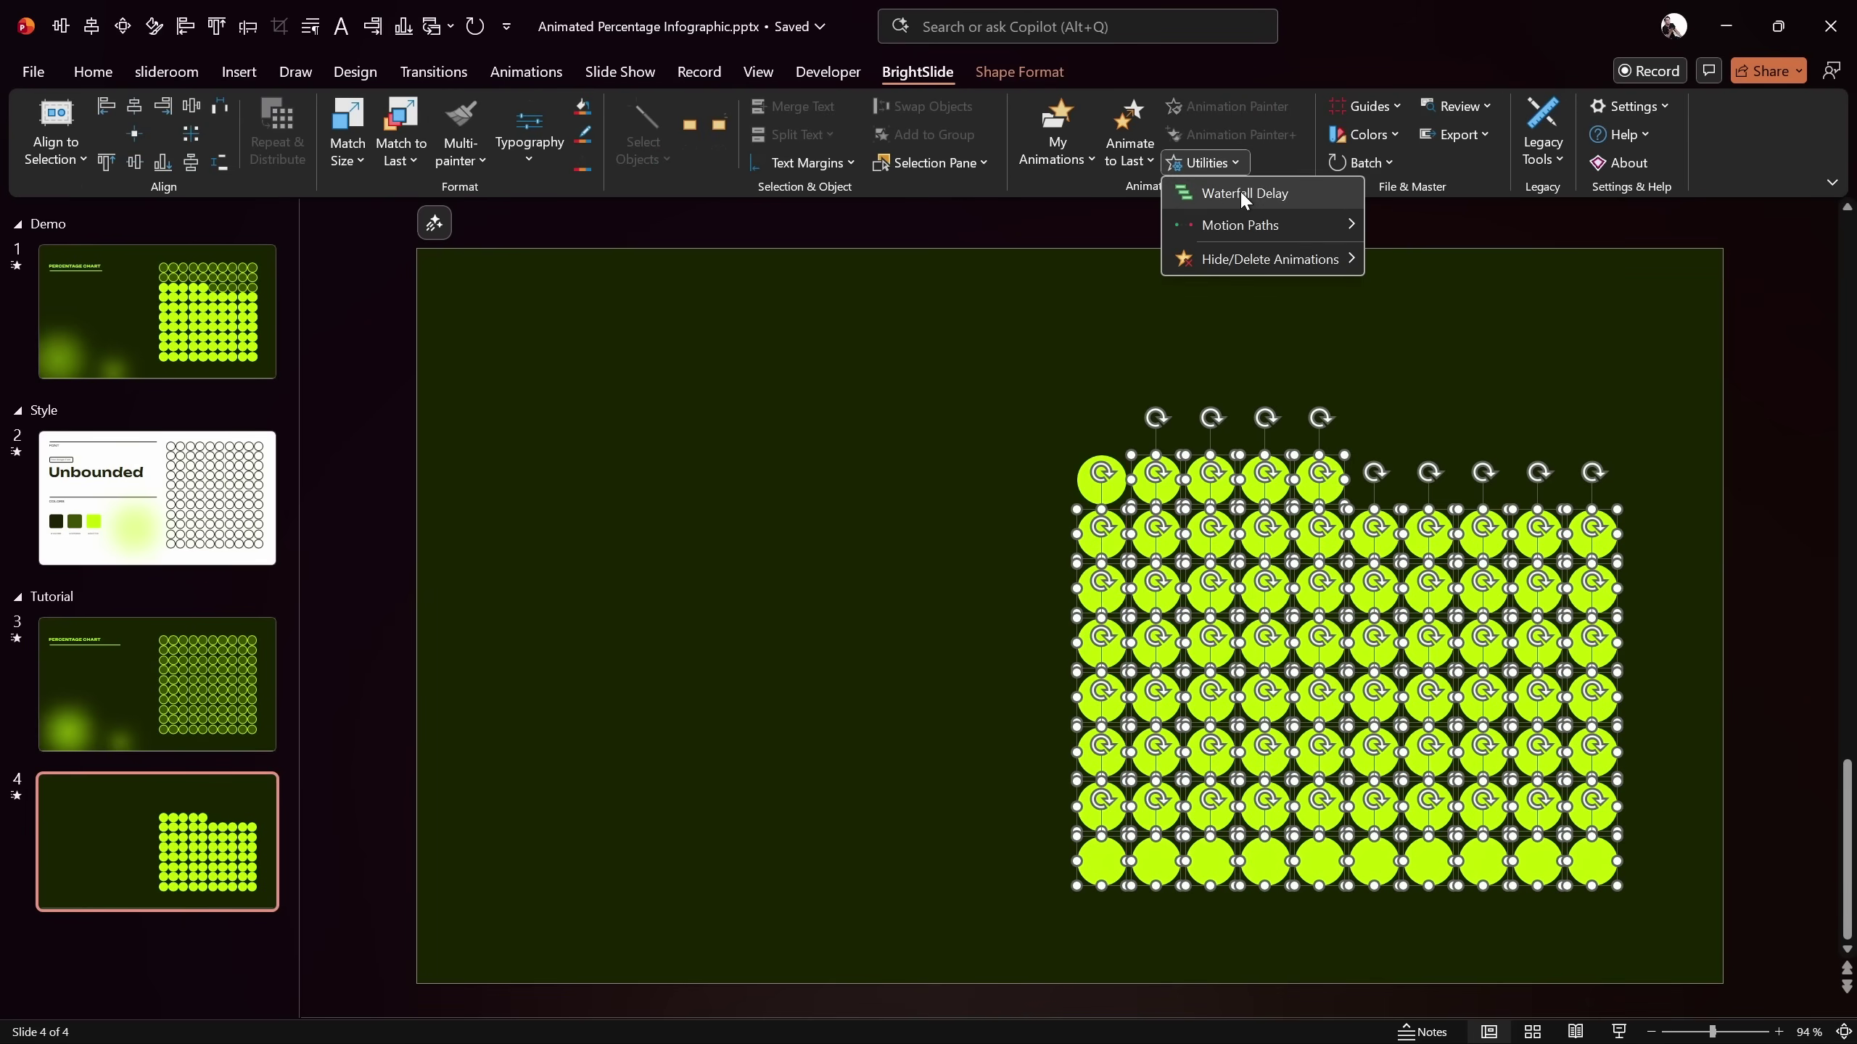
pyautogui.click(1239, 188)
pyautogui.moveTo(1067, 23); pyautogui.dragTo(1070, 124)
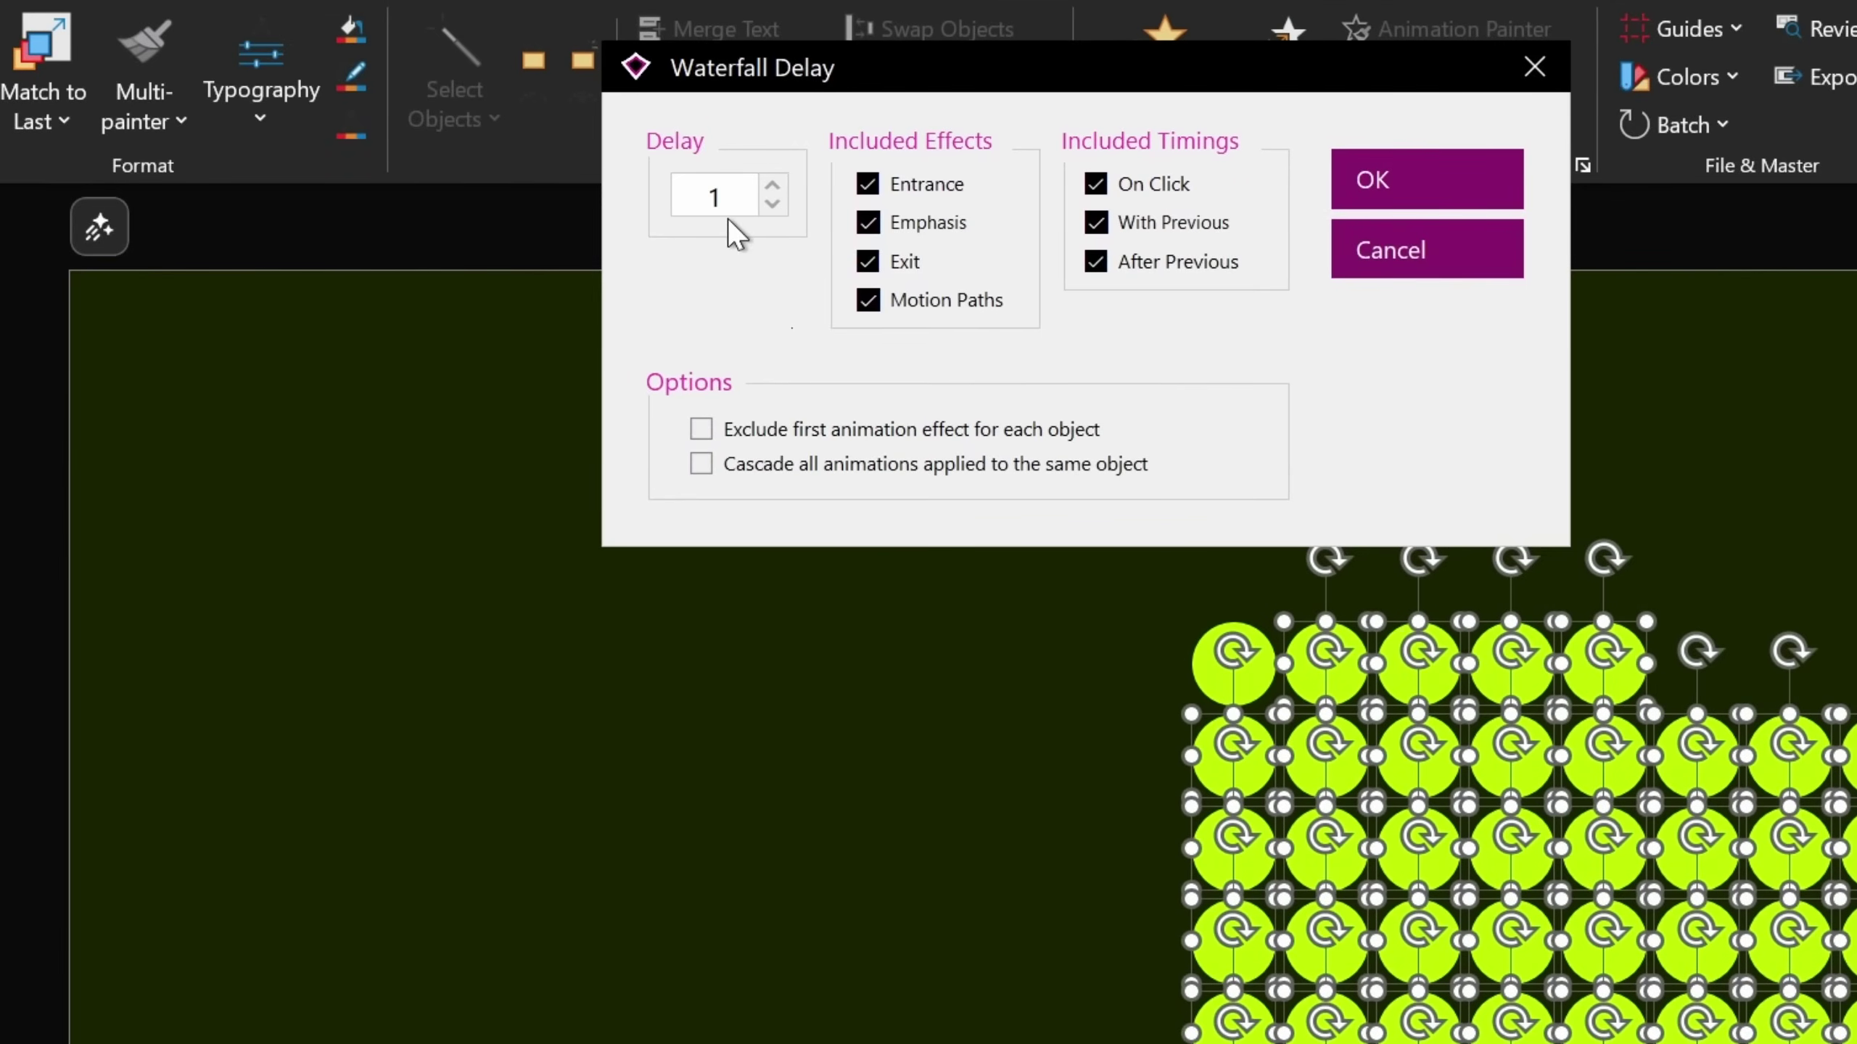
pyautogui.doubleClick(748, 200)
pyautogui.write('0,05')
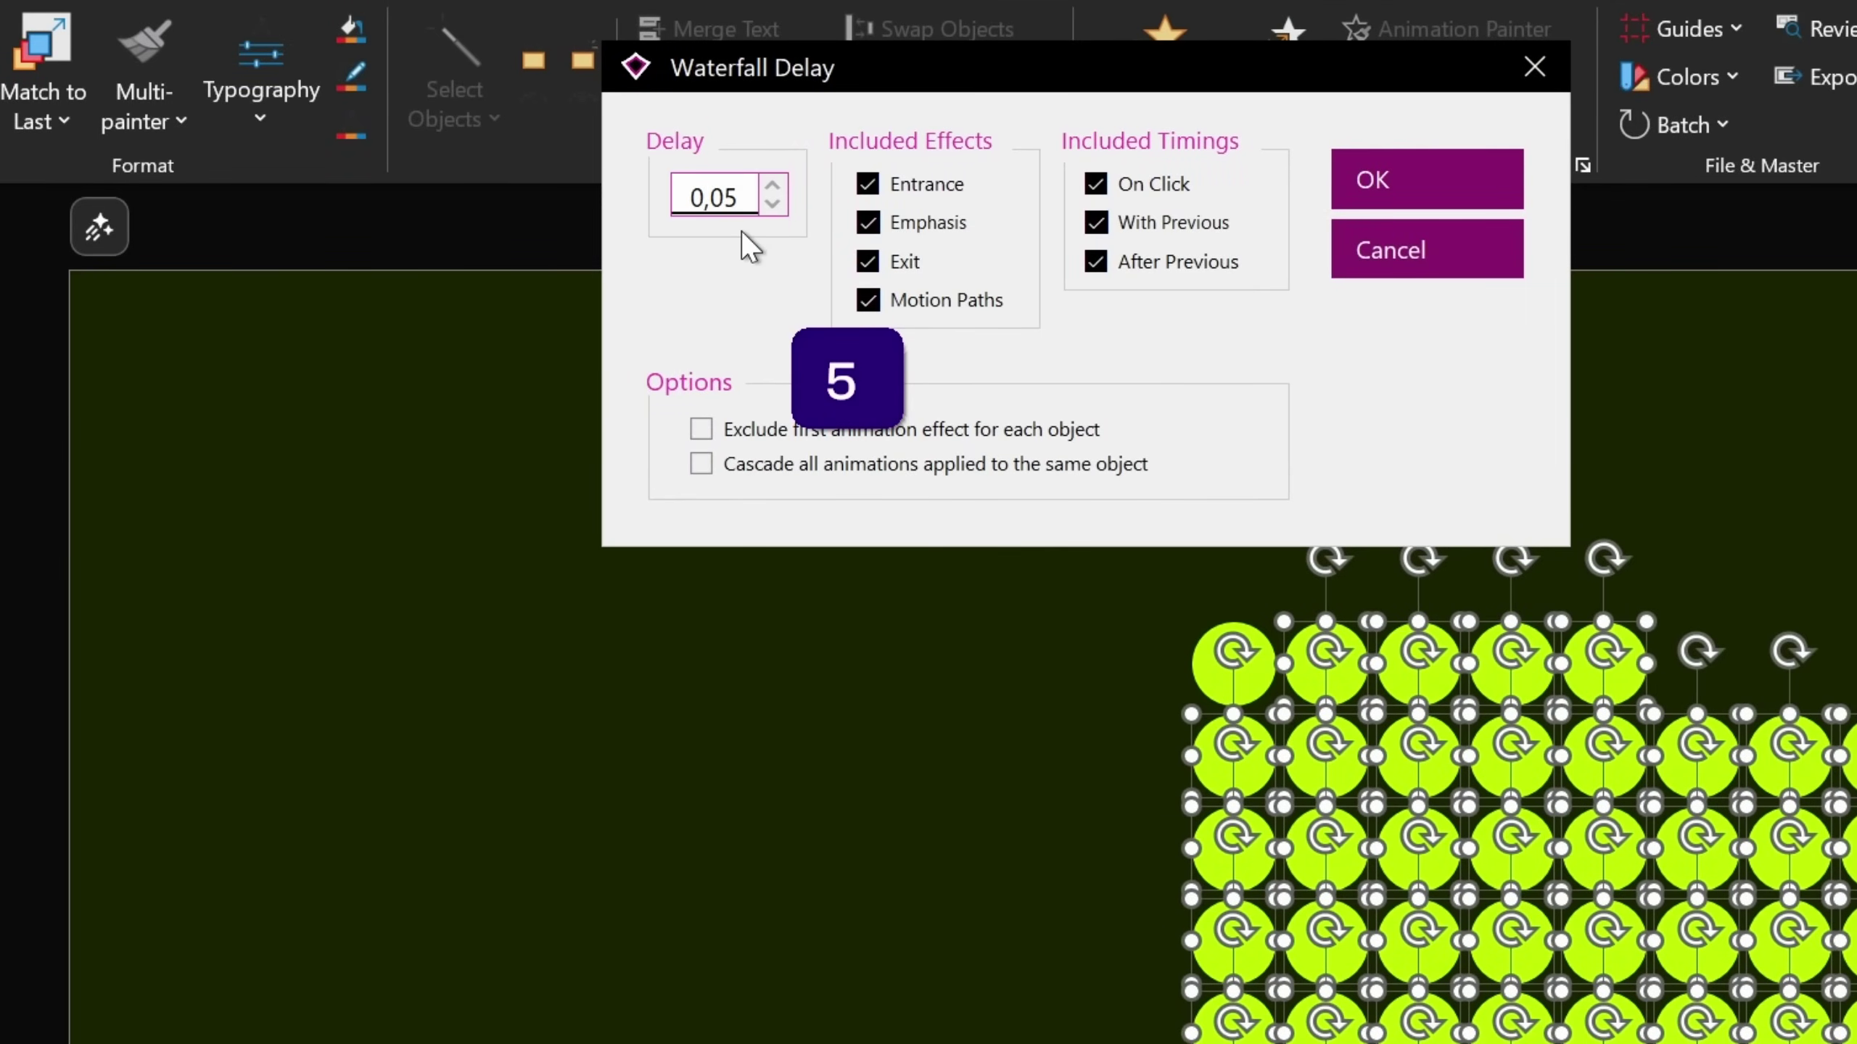
pyautogui.click(1455, 186)
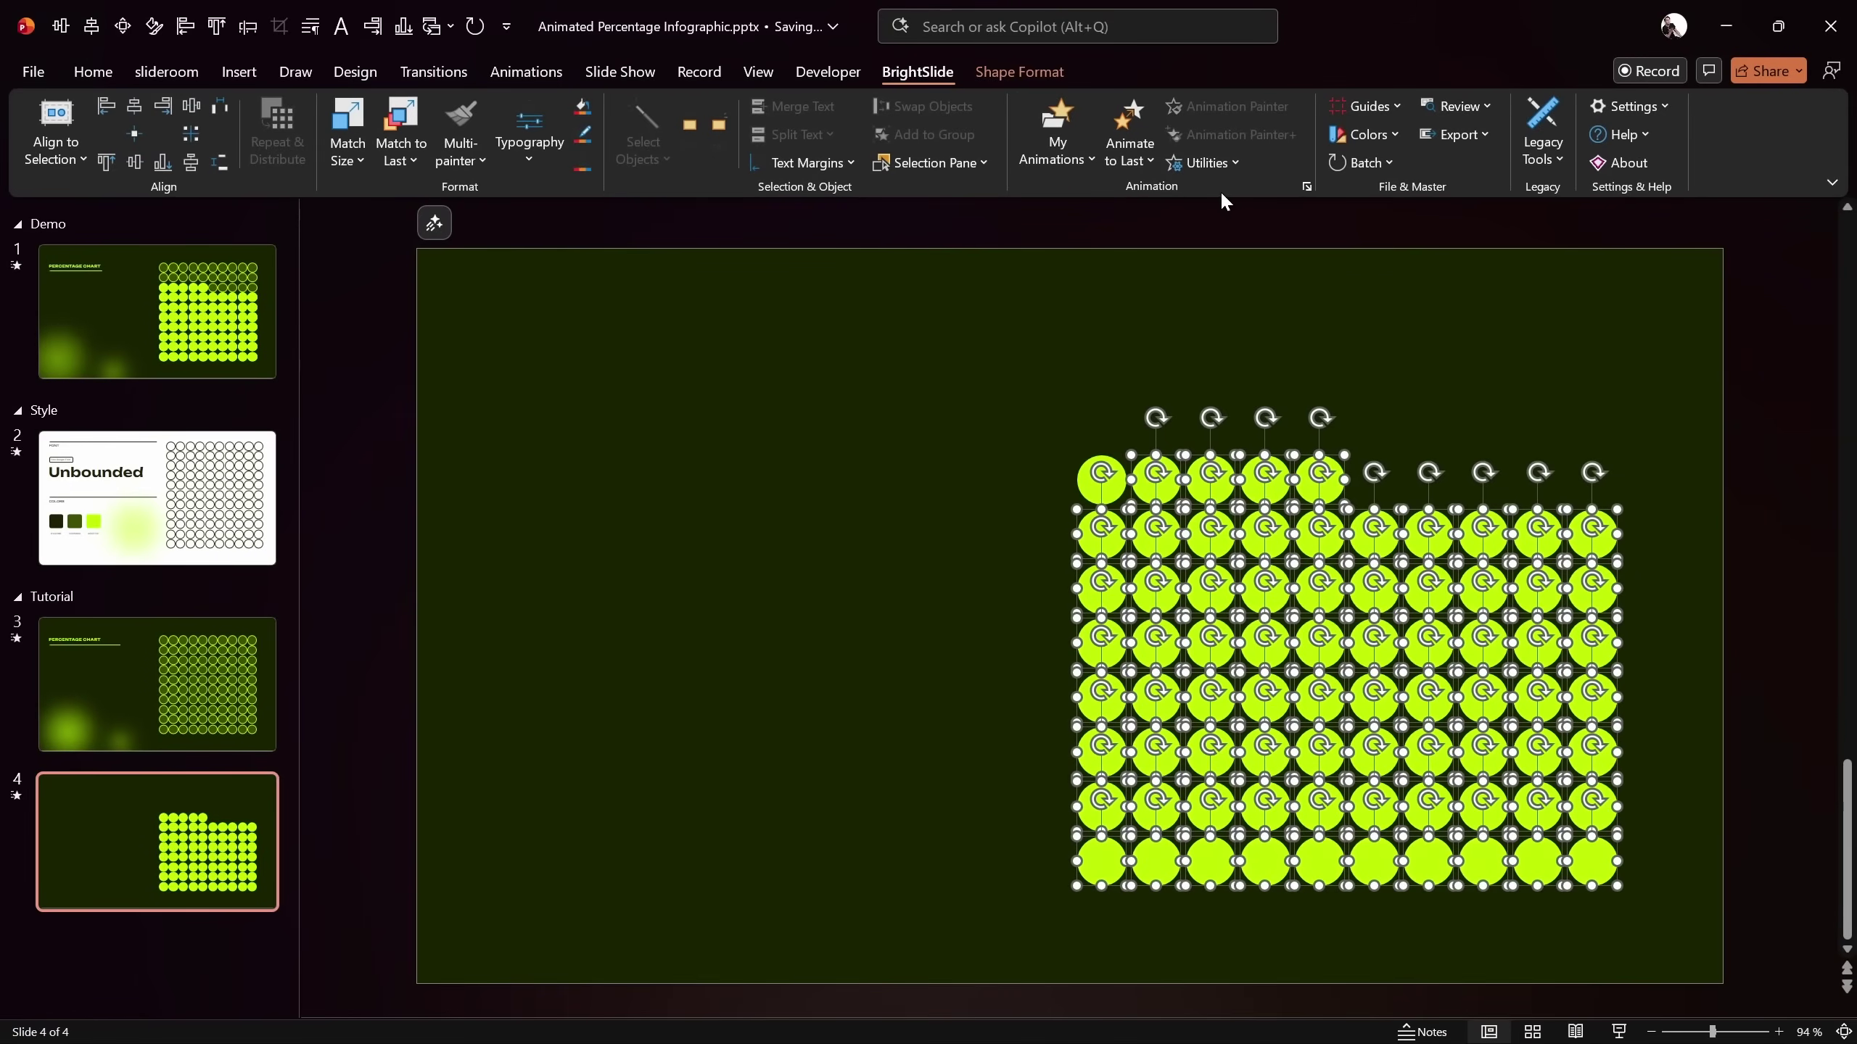
# Review the circles' staggered timings in the animation list and play the sequence from the first circle
pyautogui.click(515, 73)
pyautogui.click(1422, 107)
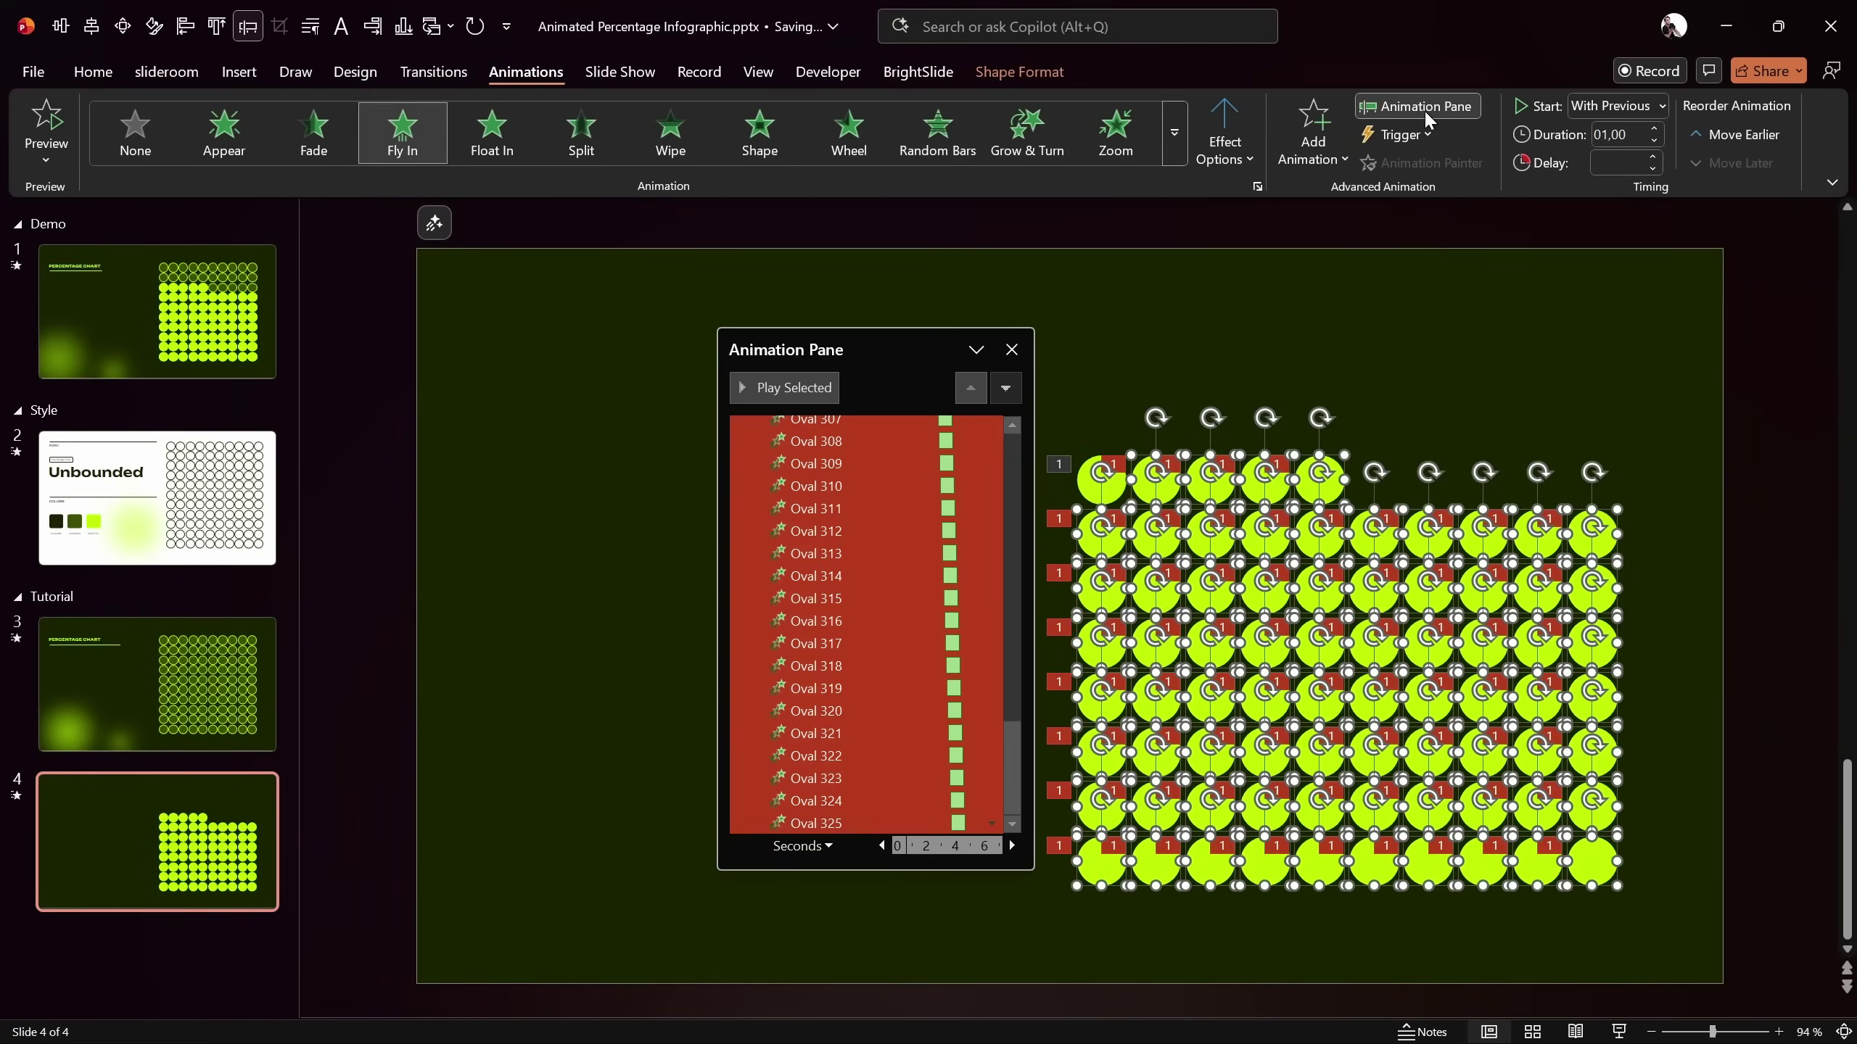
pyautogui.moveTo(909, 341); pyautogui.dragTo(844, 328)
pyautogui.moveTo(948, 758); pyautogui.dragTo(964, 441)
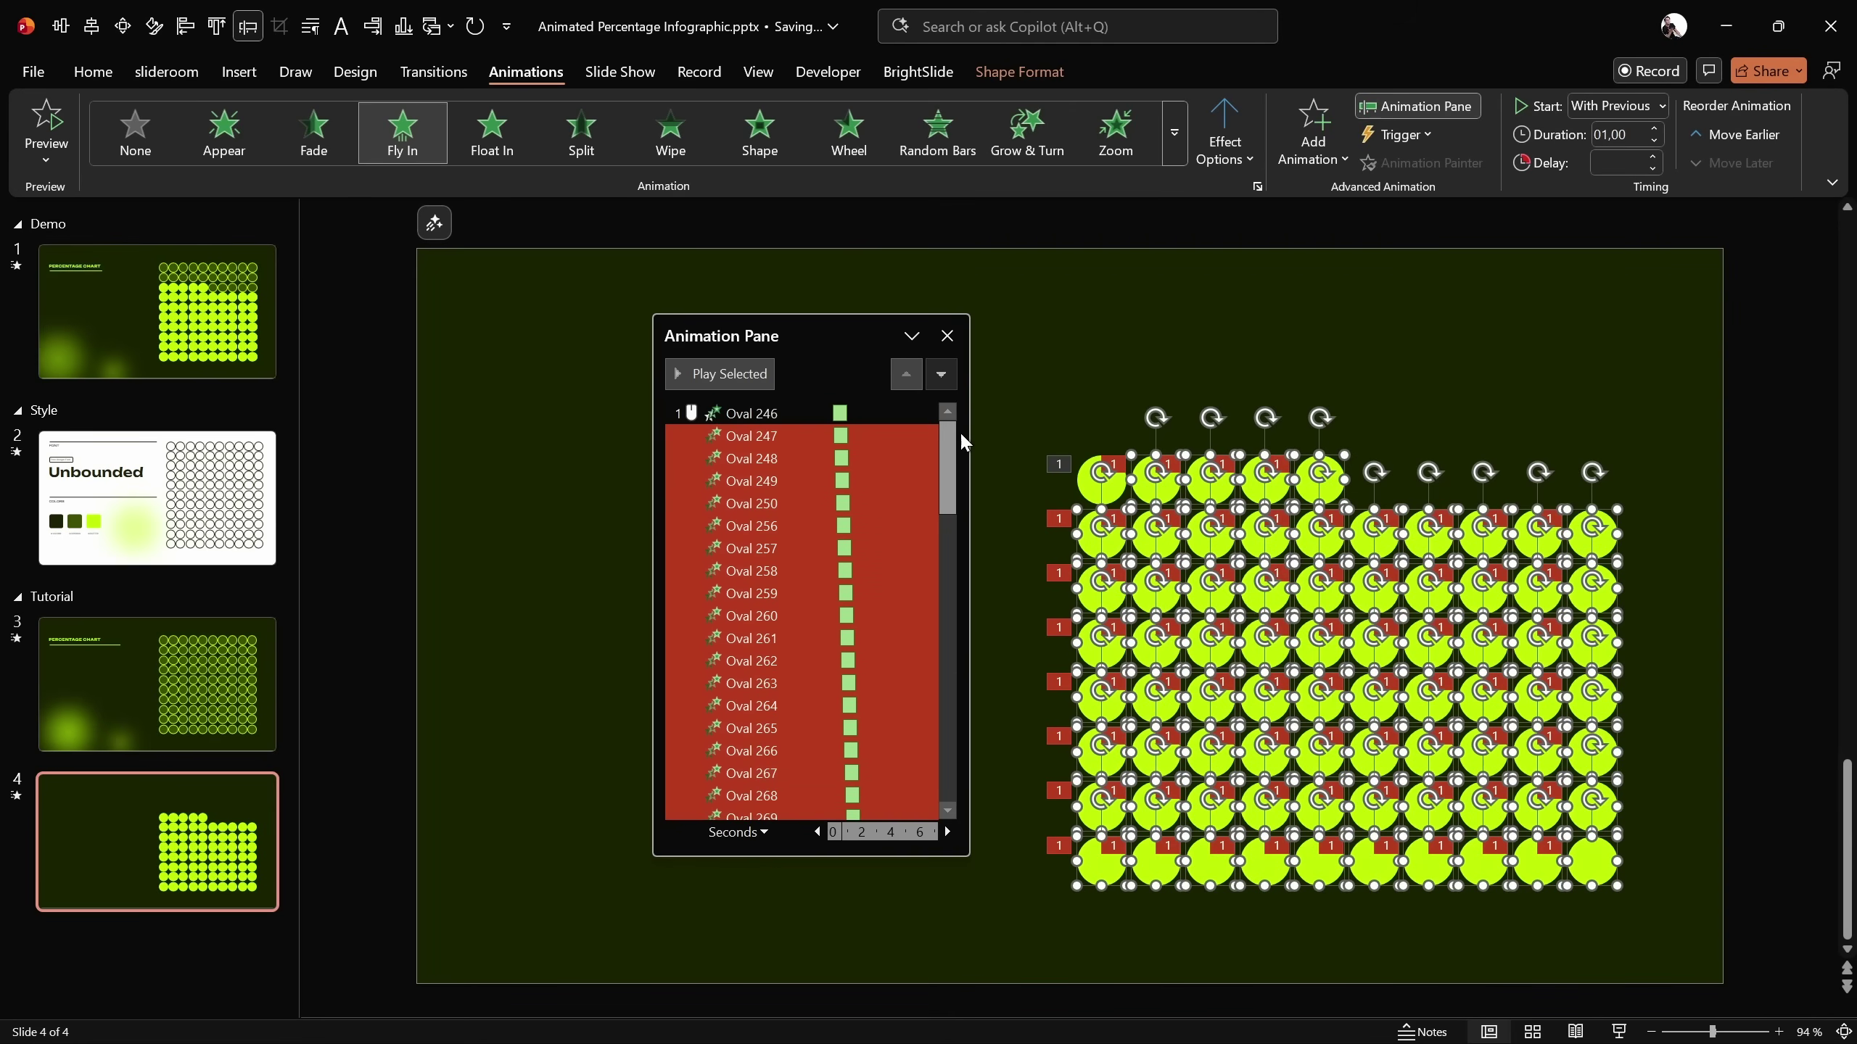
pyautogui.click(752, 414)
pyautogui.click(730, 373)
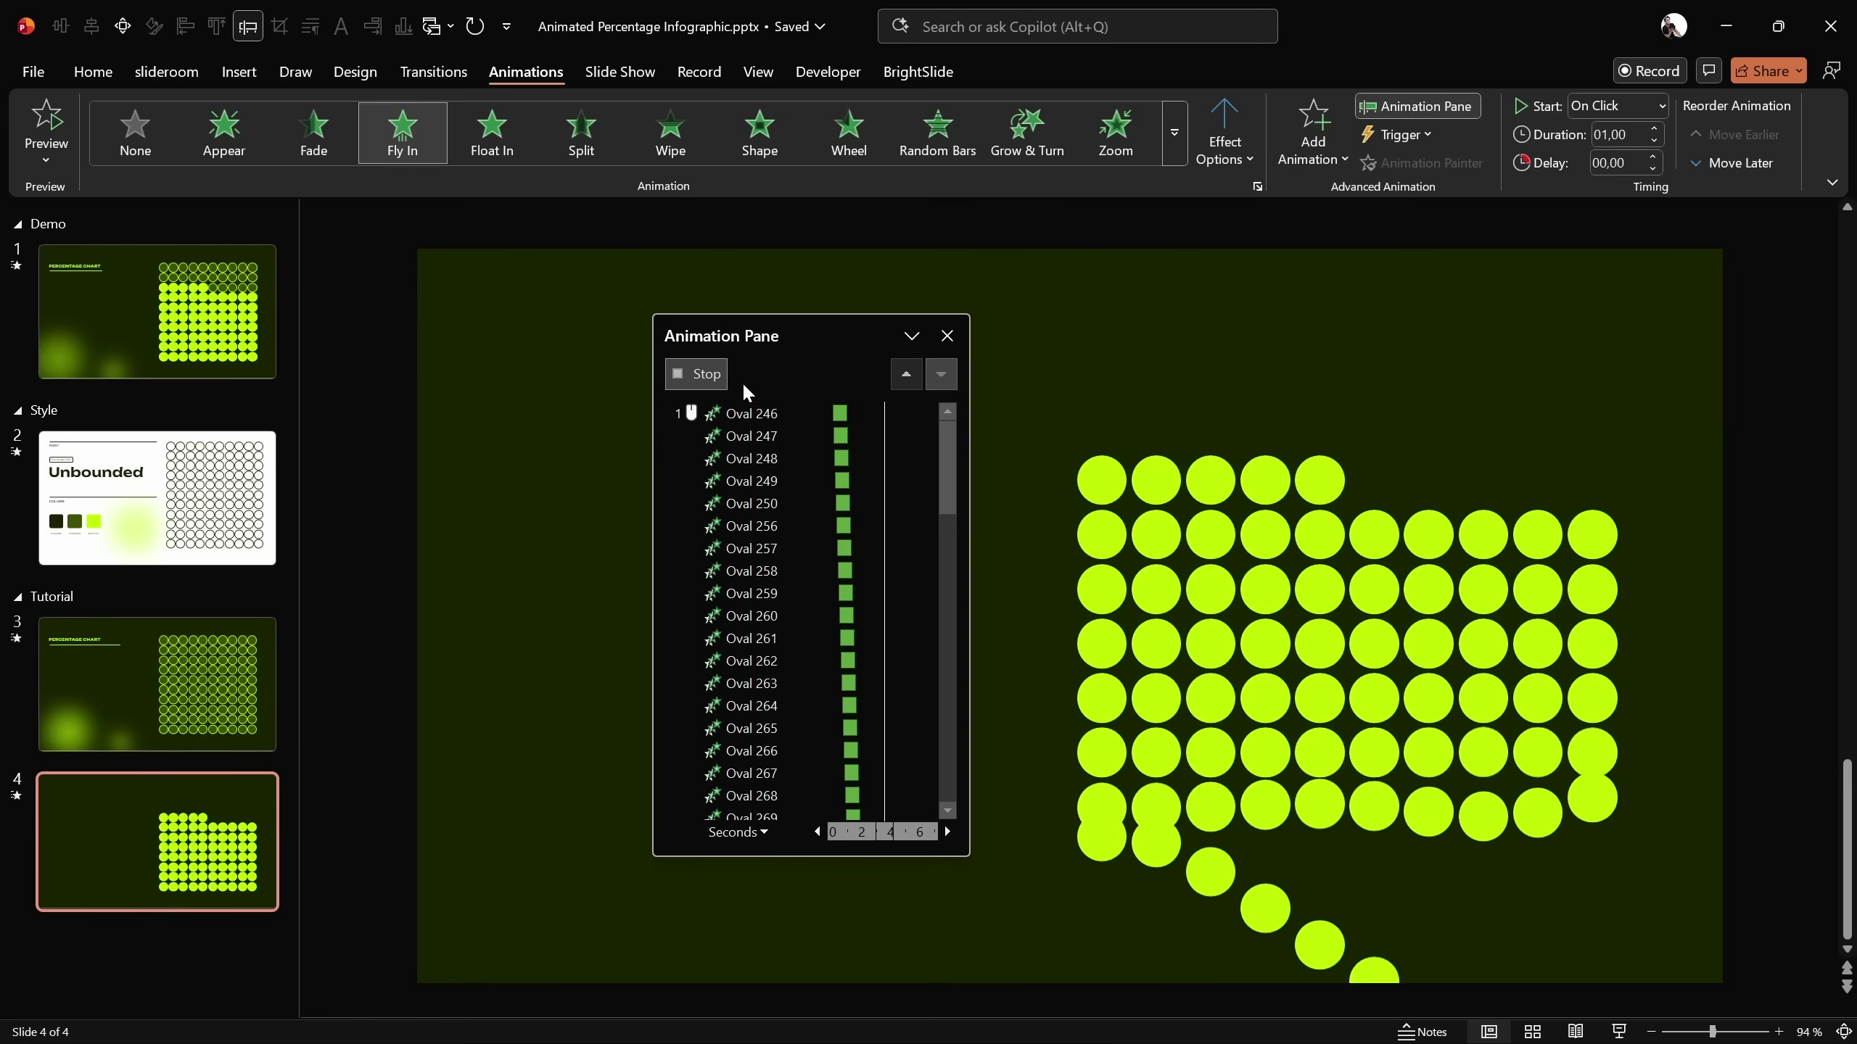
pyautogui.click(947, 336)
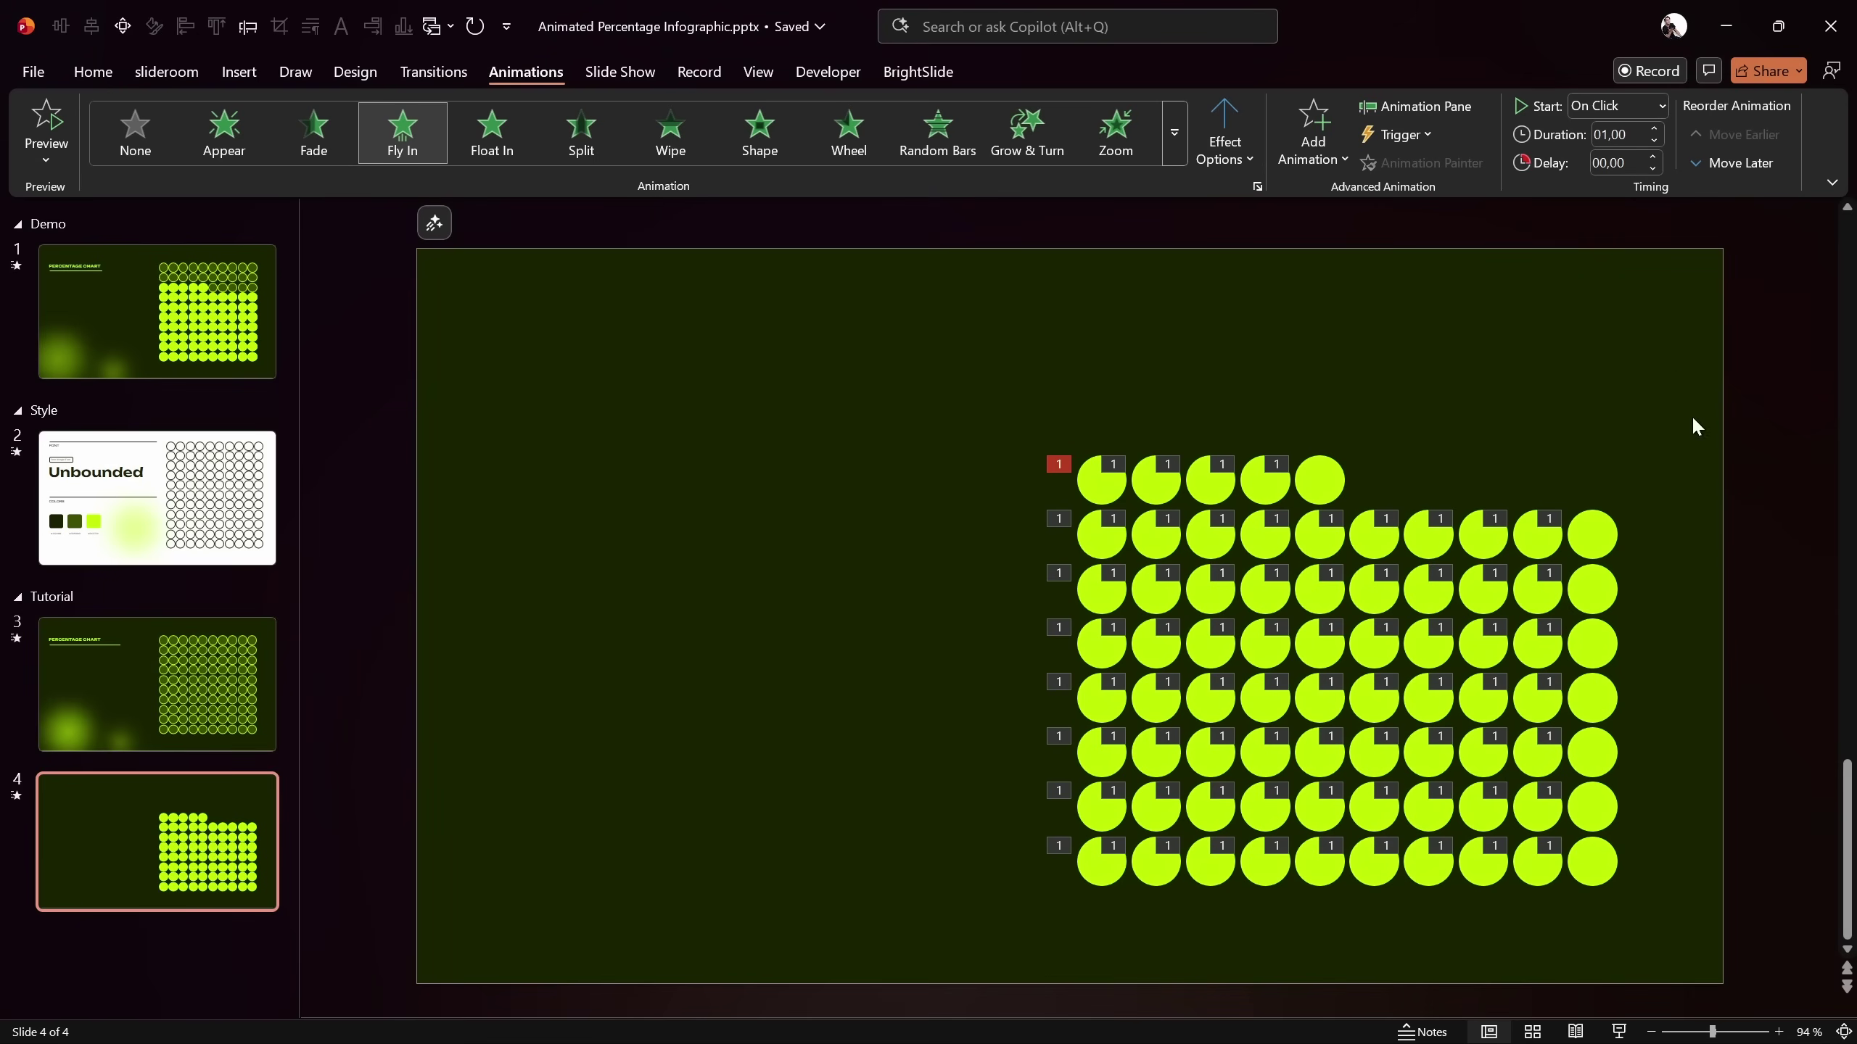
# Copy all the lime-green circles onto slide 3, align them over the lower part of the circle grid, and delete slide 4
pyautogui.moveTo(1676, 366); pyautogui.dragTo(1029, 951)
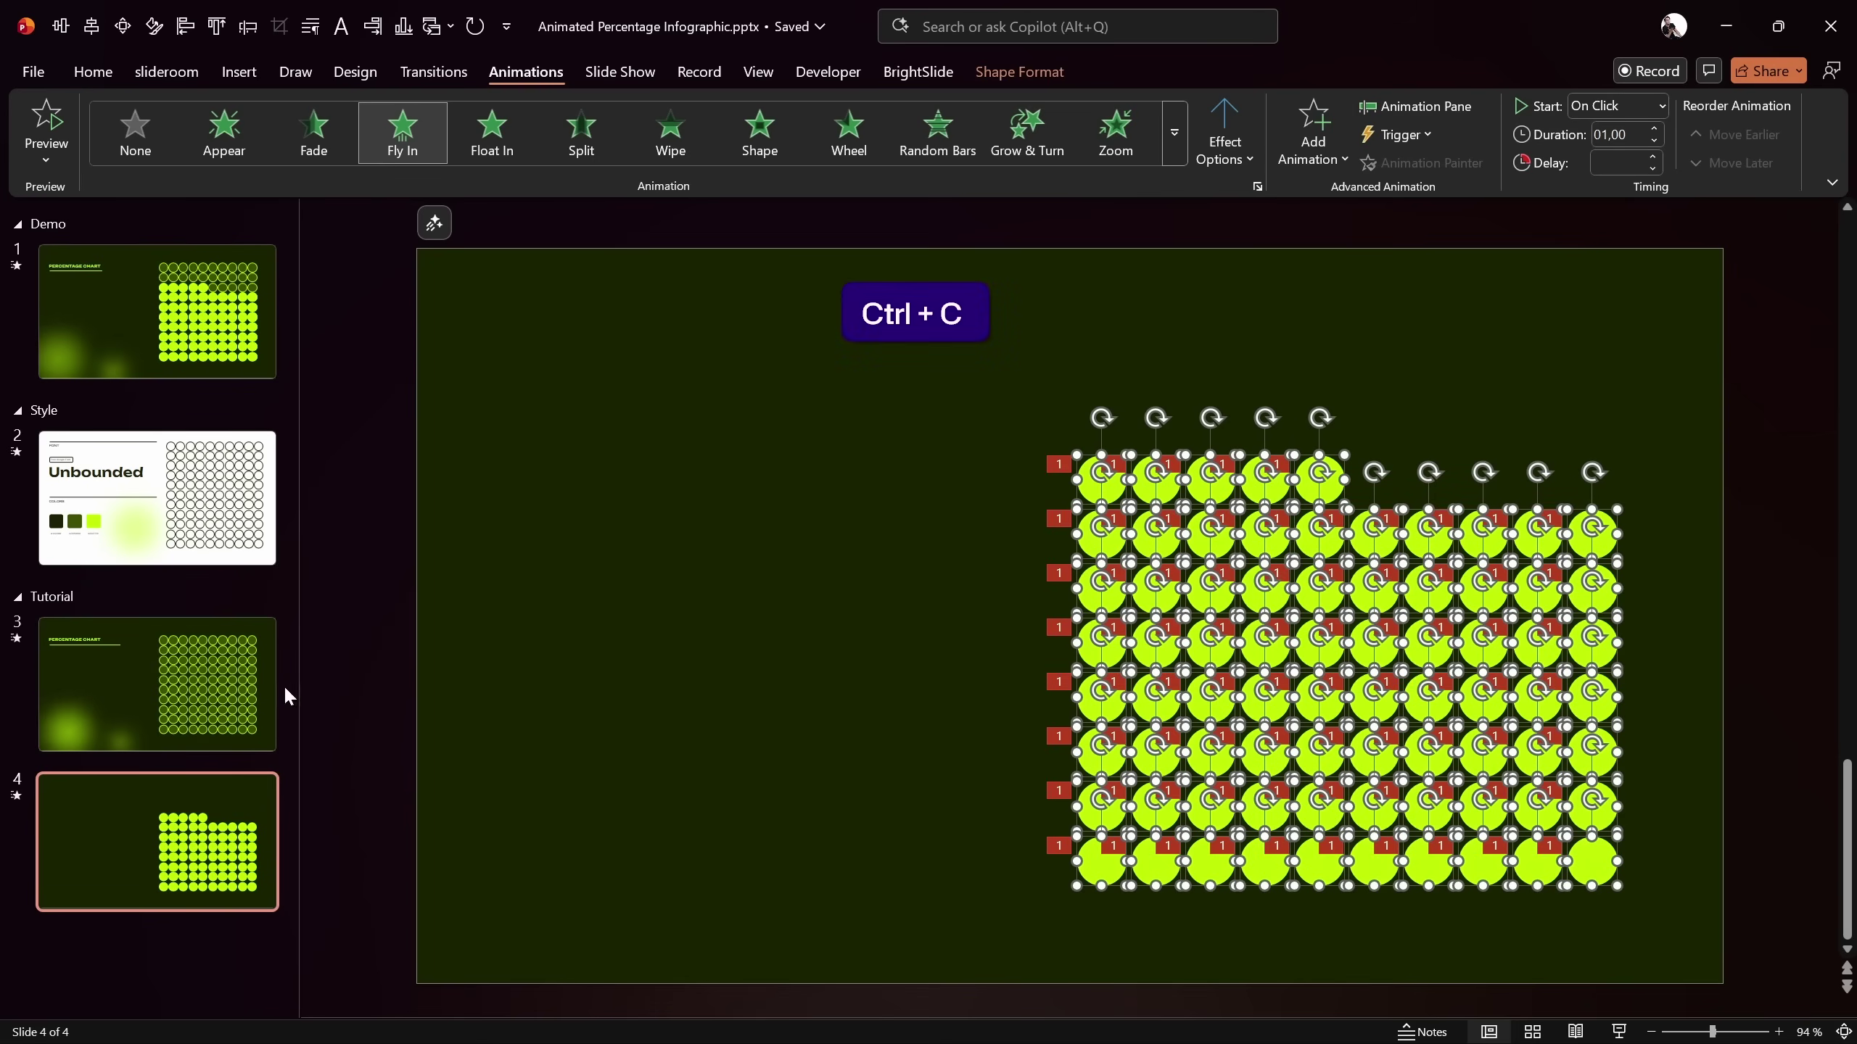
pyautogui.click(203, 688)
pyautogui.hotkey('ctrl', 'v')
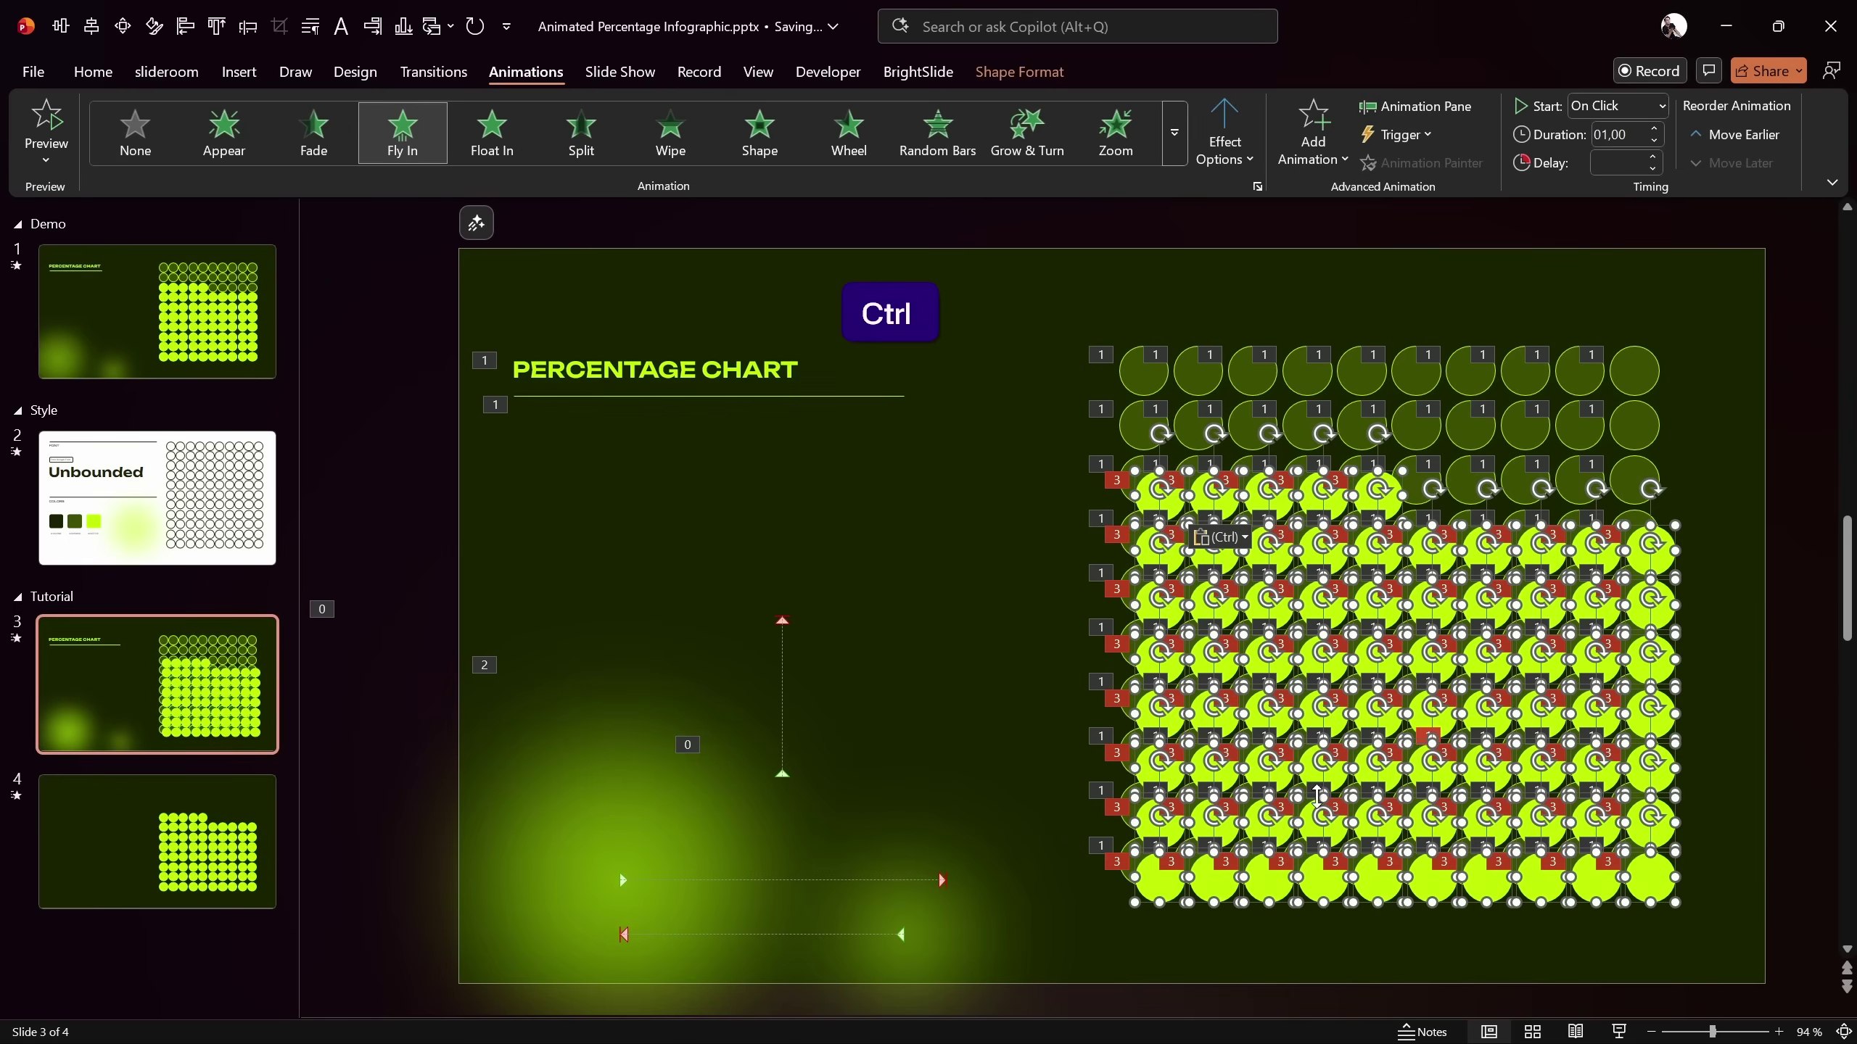
pyautogui.scroll(1, 1166, 793)
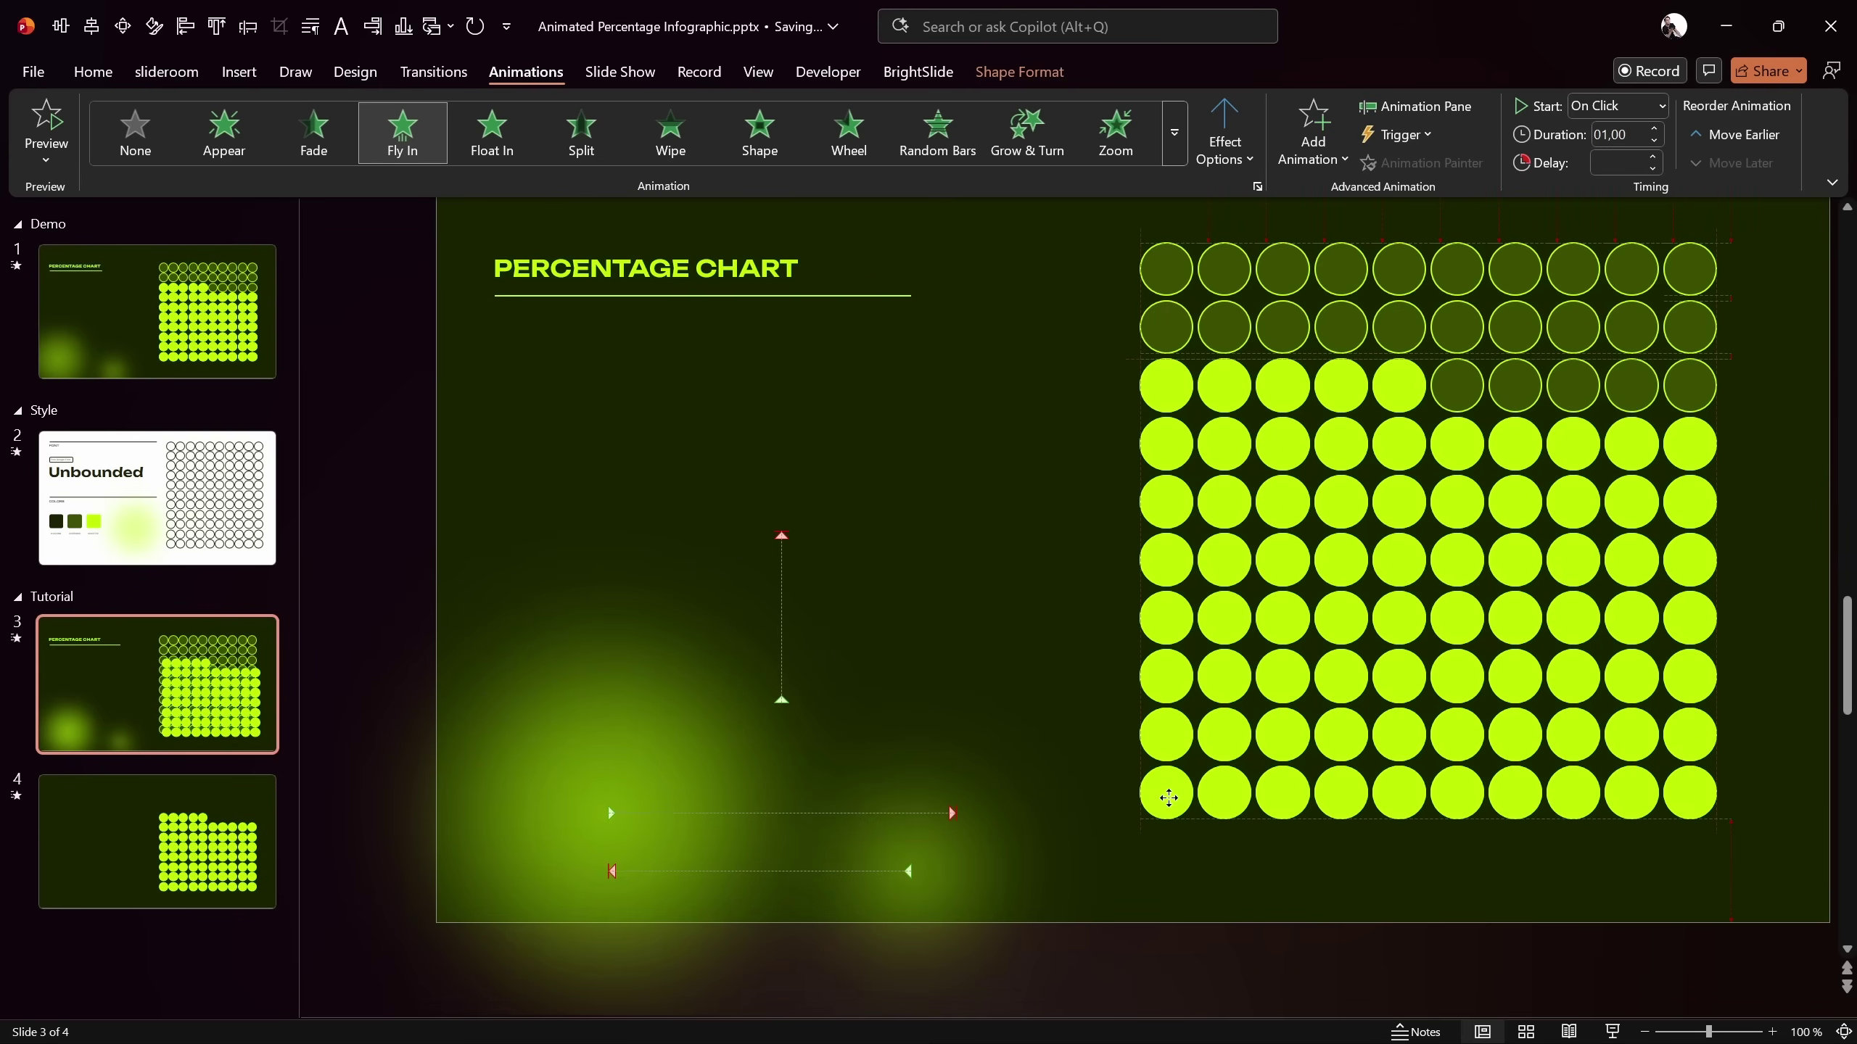
pyautogui.click(188, 852)
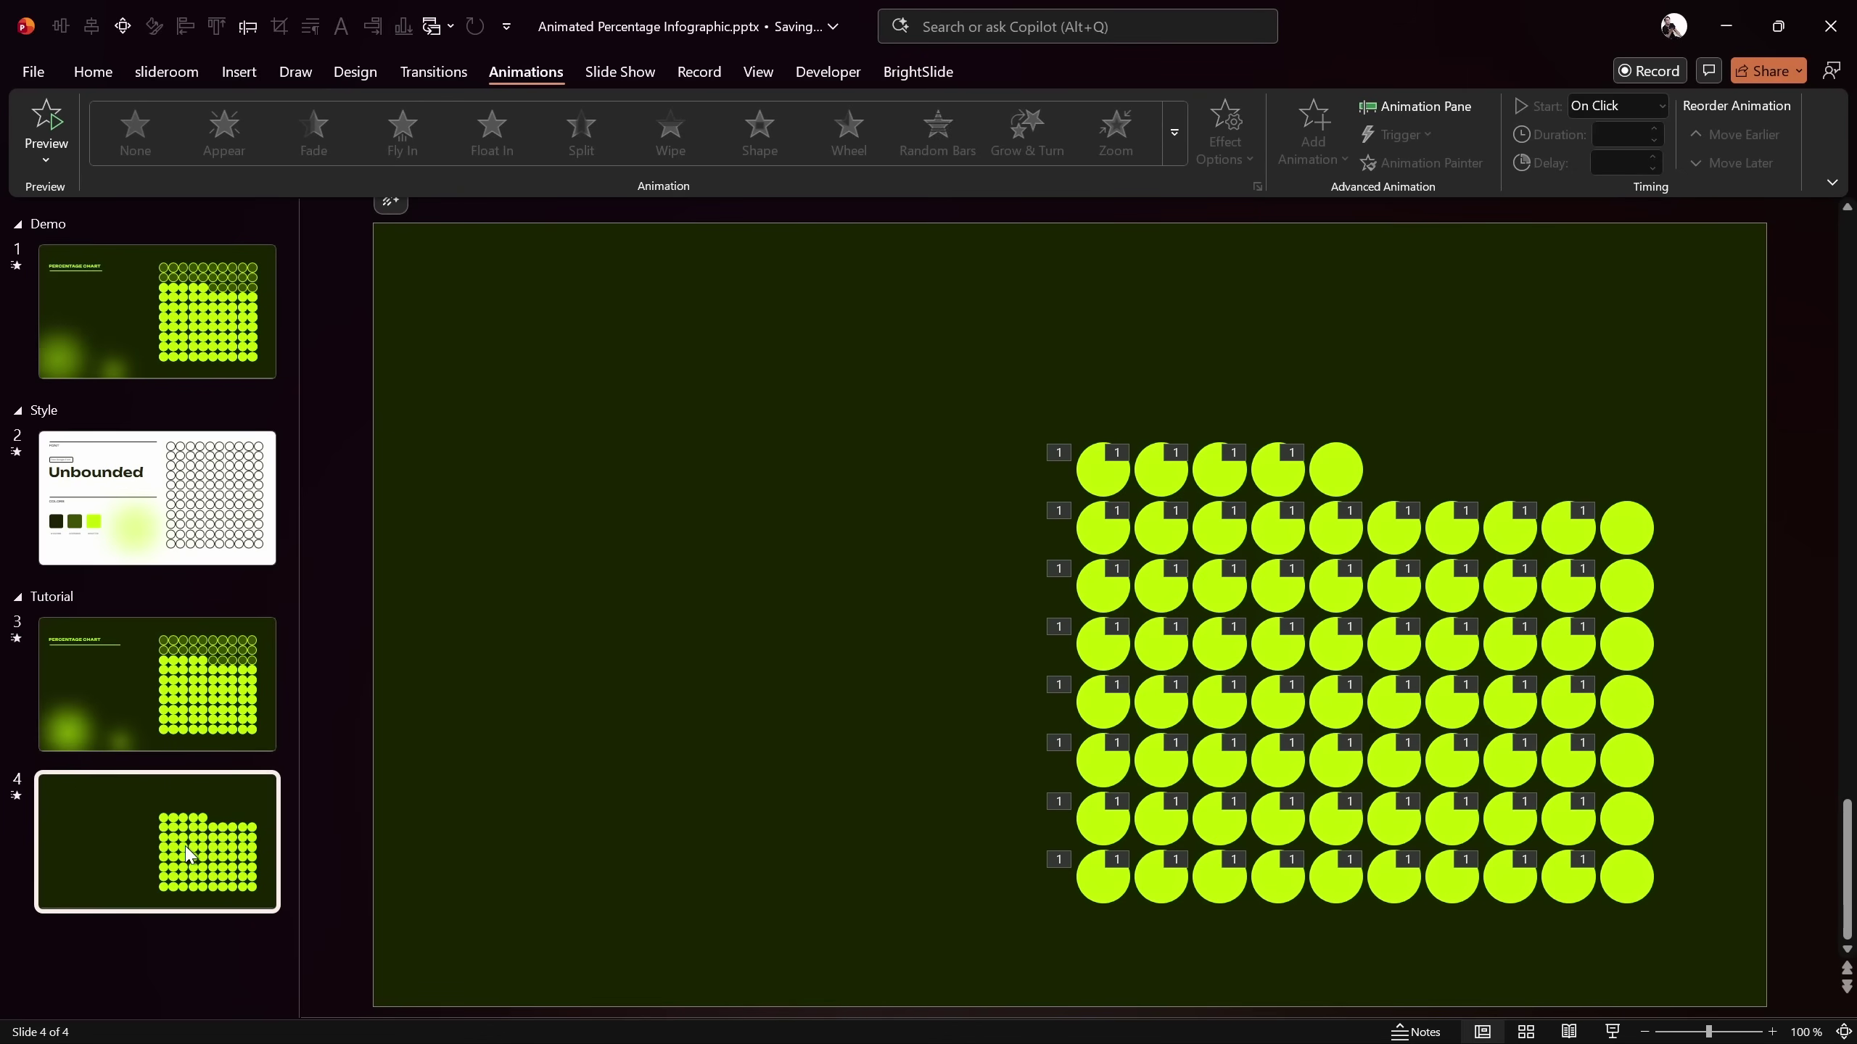
pyautogui.press('Delete')
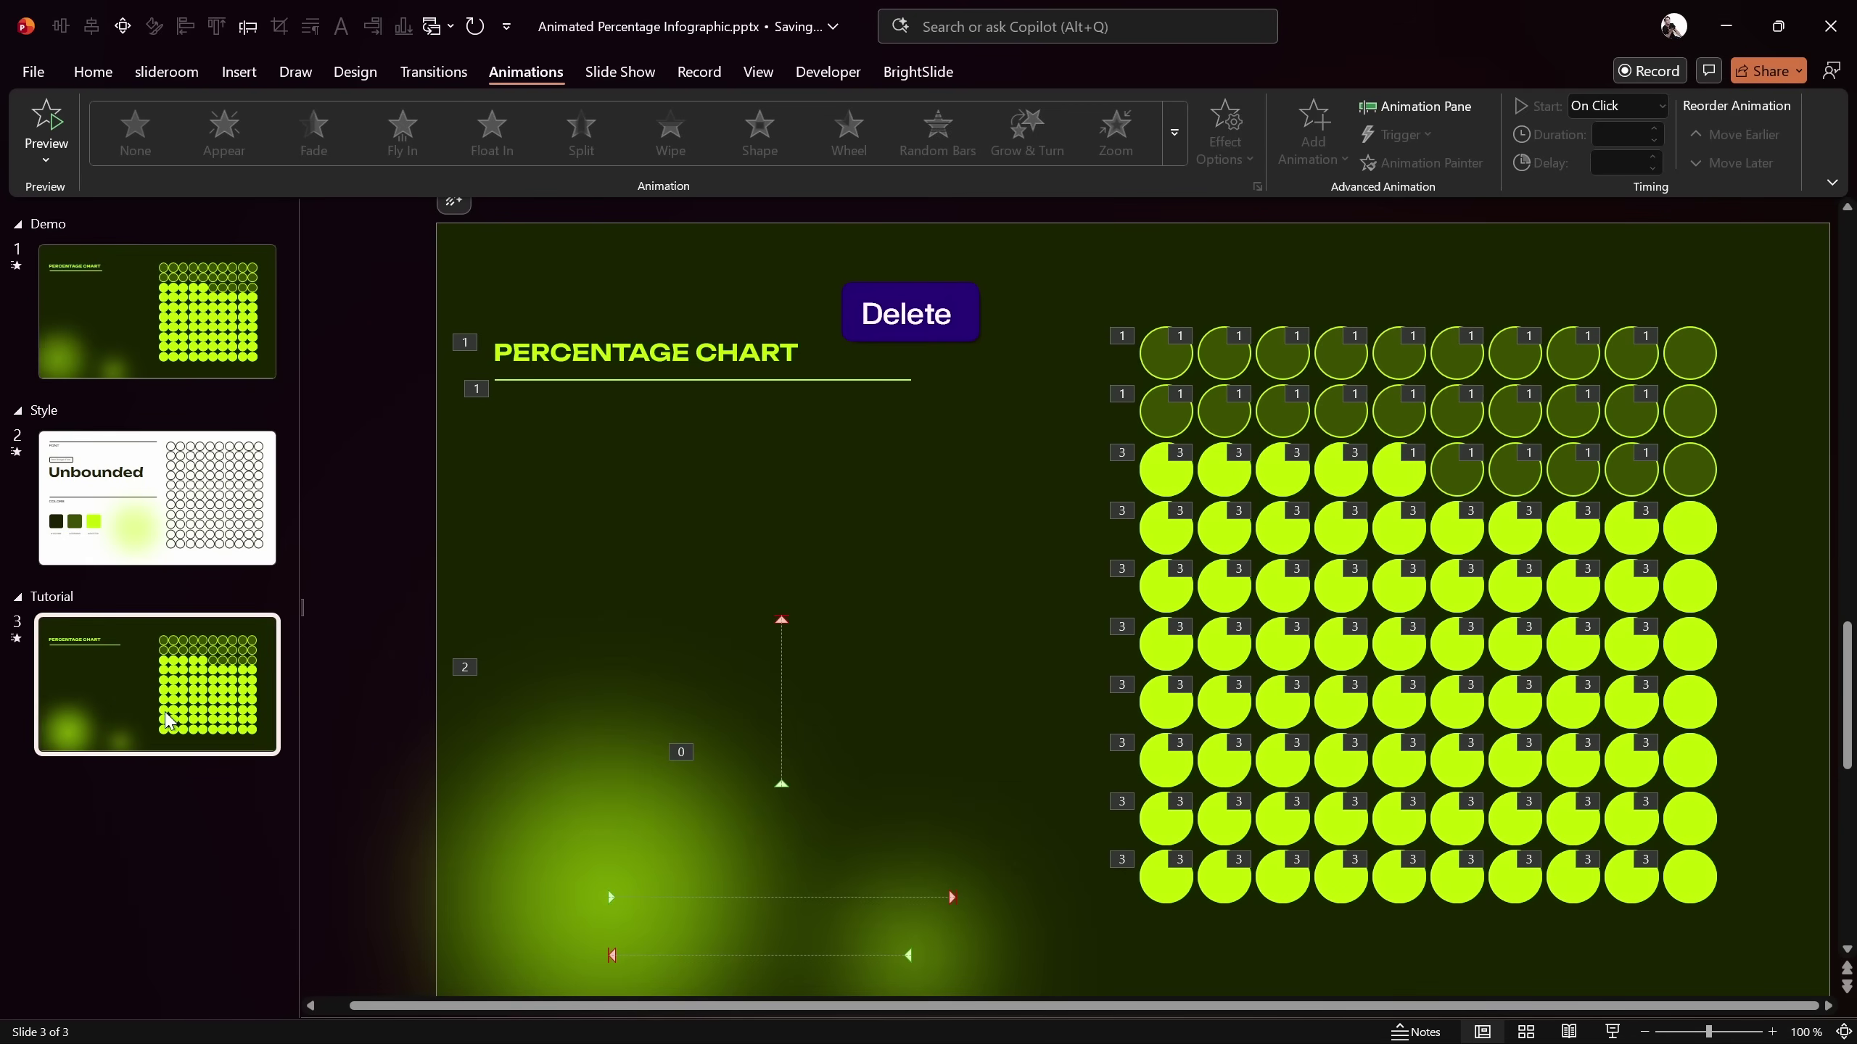
# Set the first lime-green circle's Fly In to start With Previous alongside the 75% text animation, and run the slide show from slide 3
pyautogui.click(105, 76)
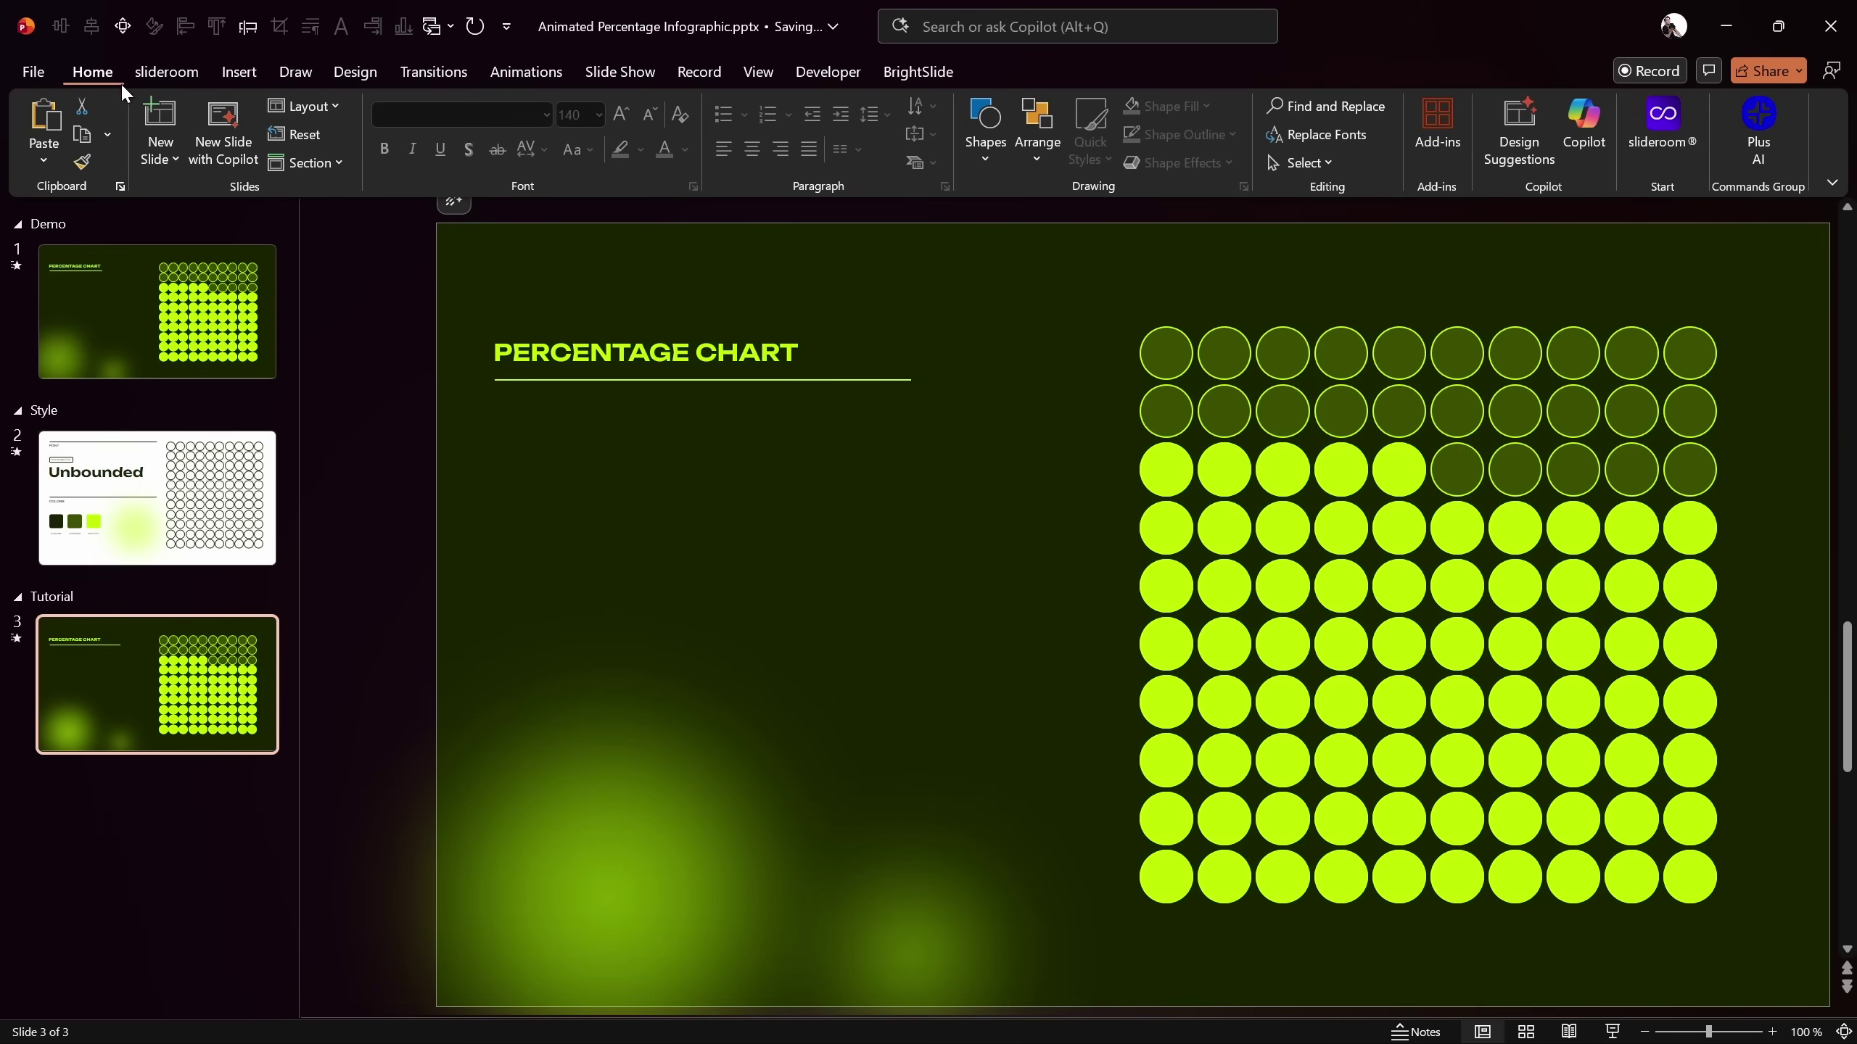
pyautogui.click(525, 72)
pyautogui.click(1416, 106)
pyautogui.moveTo(945, 504); pyautogui.dragTo(971, 428)
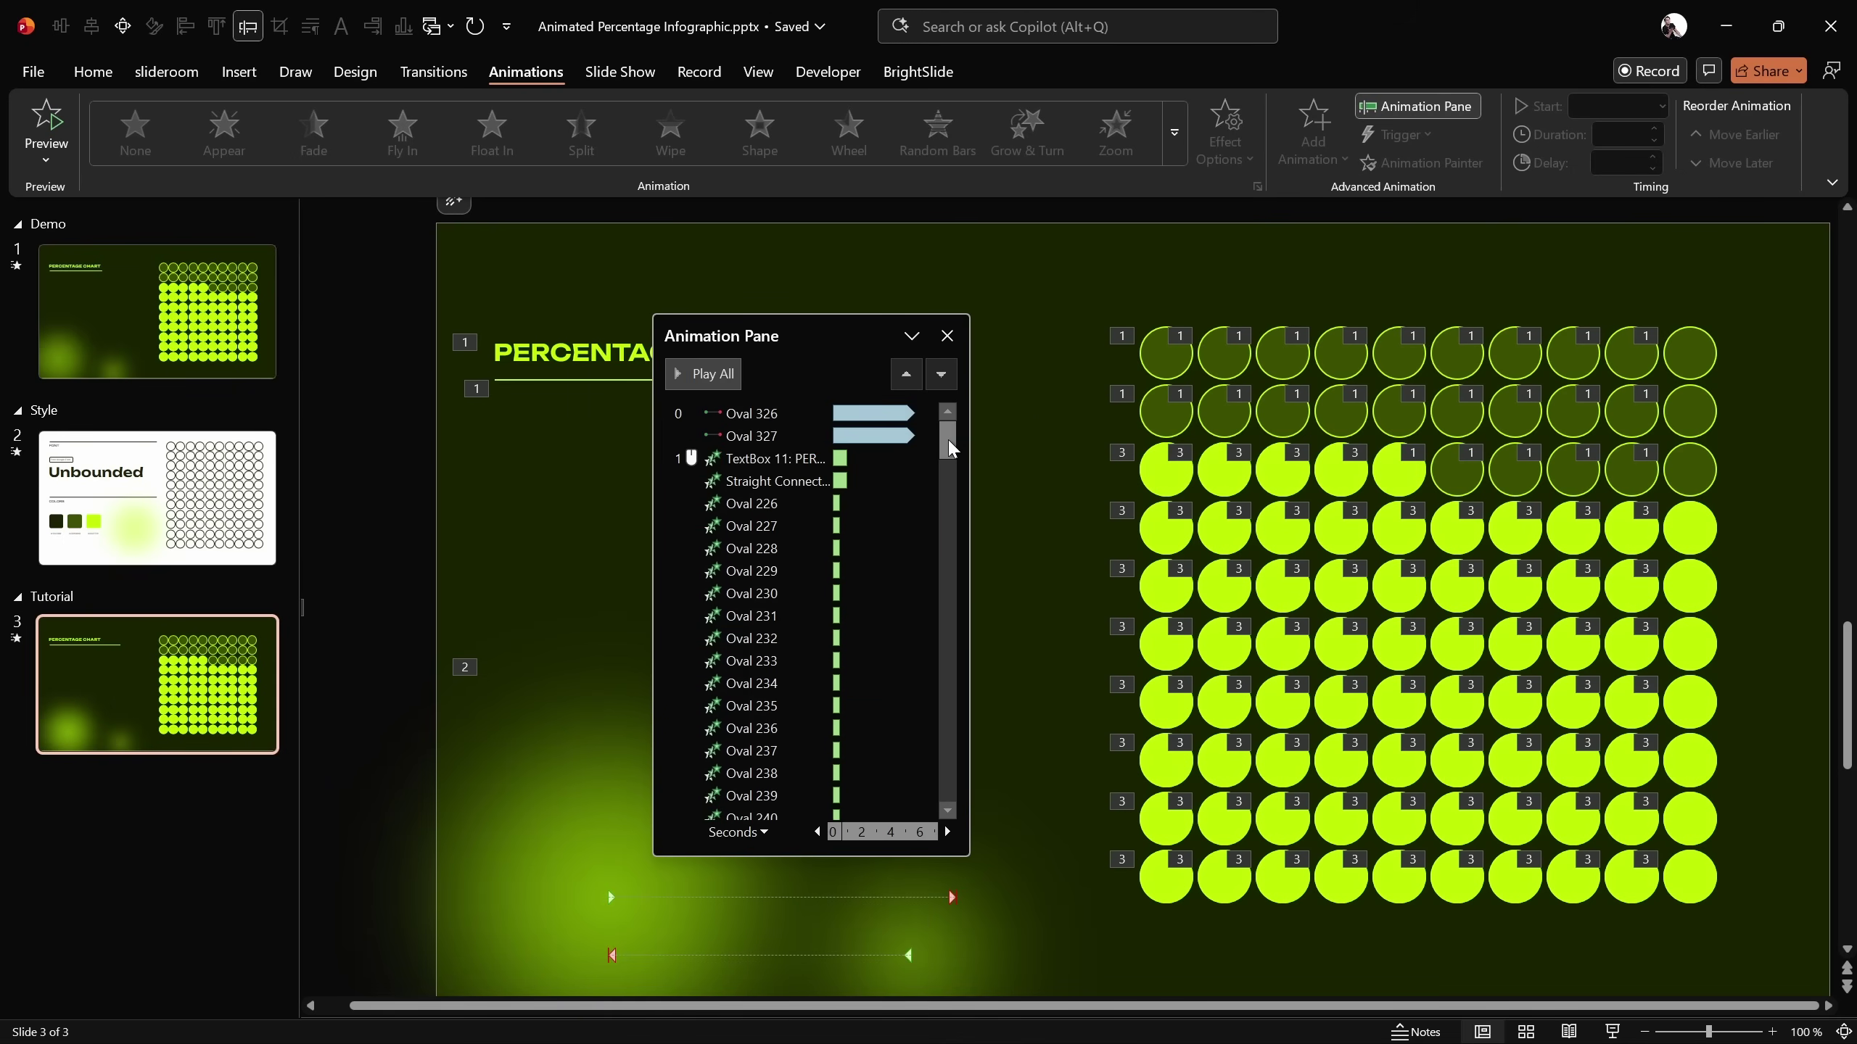
pyautogui.moveTo(948, 442); pyautogui.dragTo(947, 666)
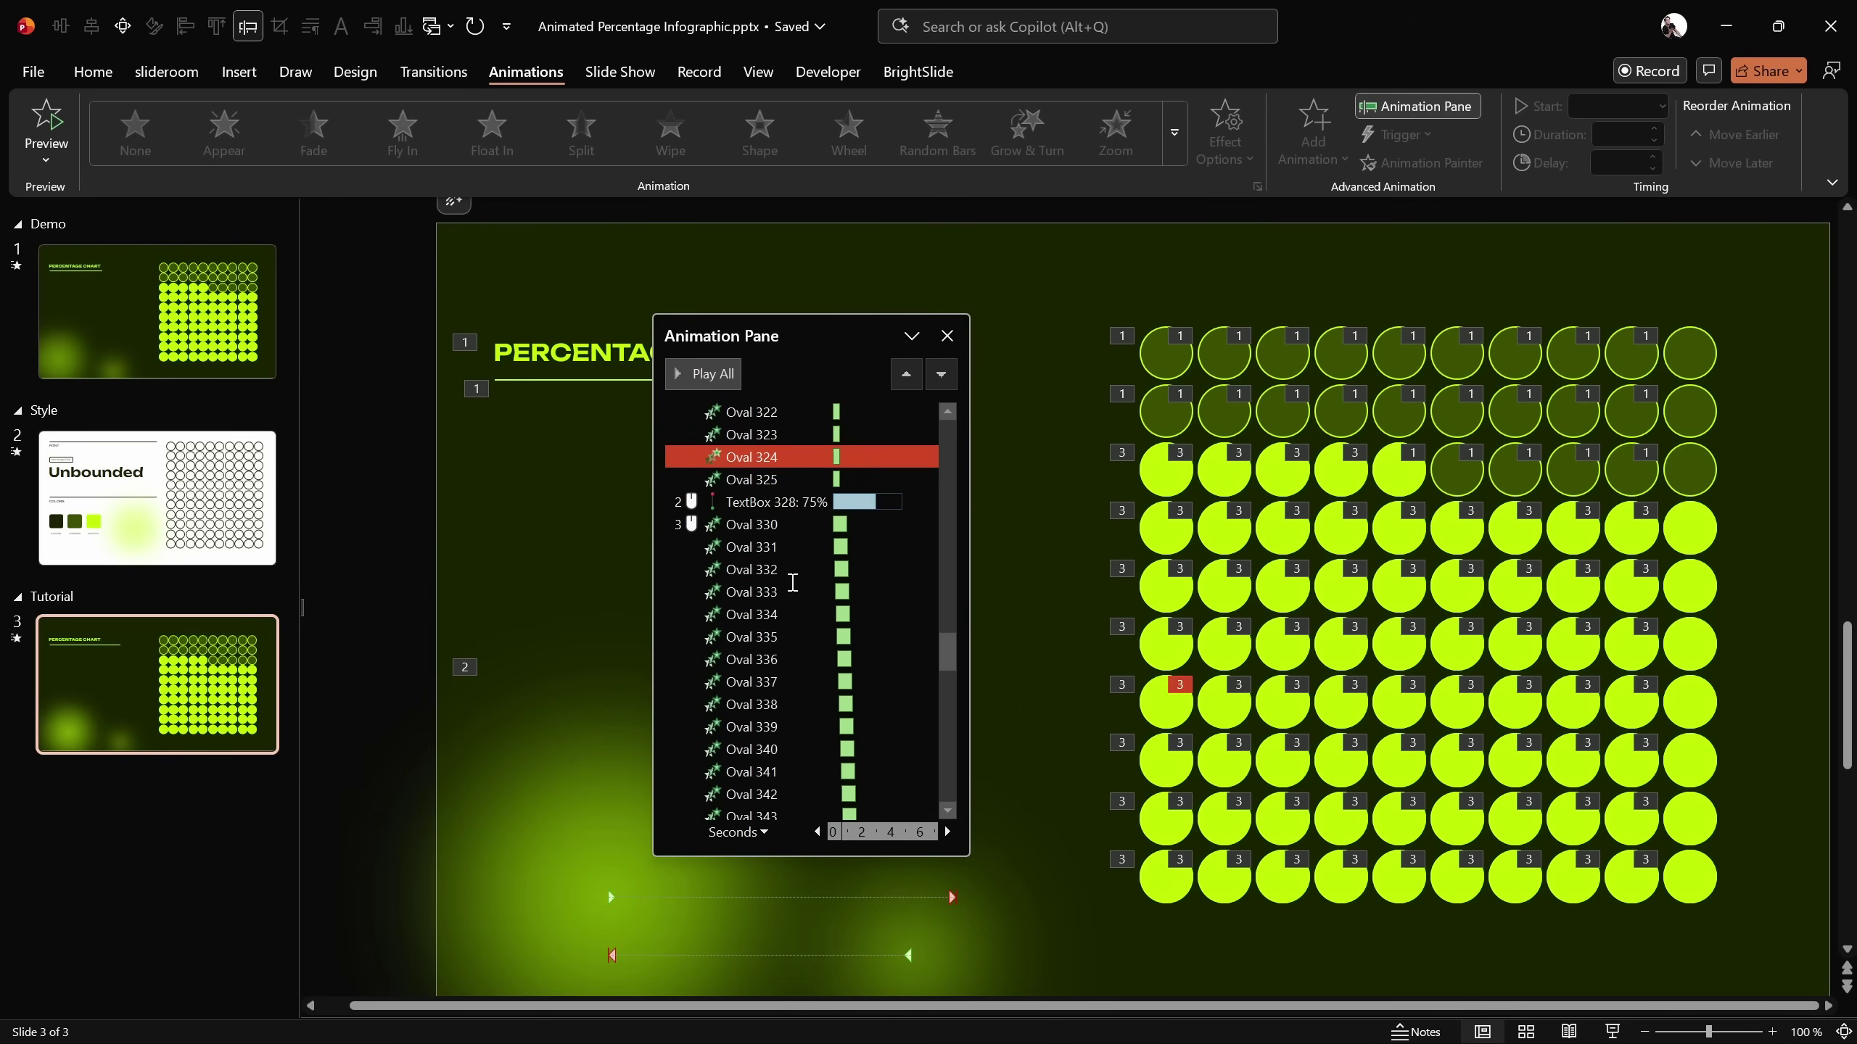
pyautogui.click(745, 530)
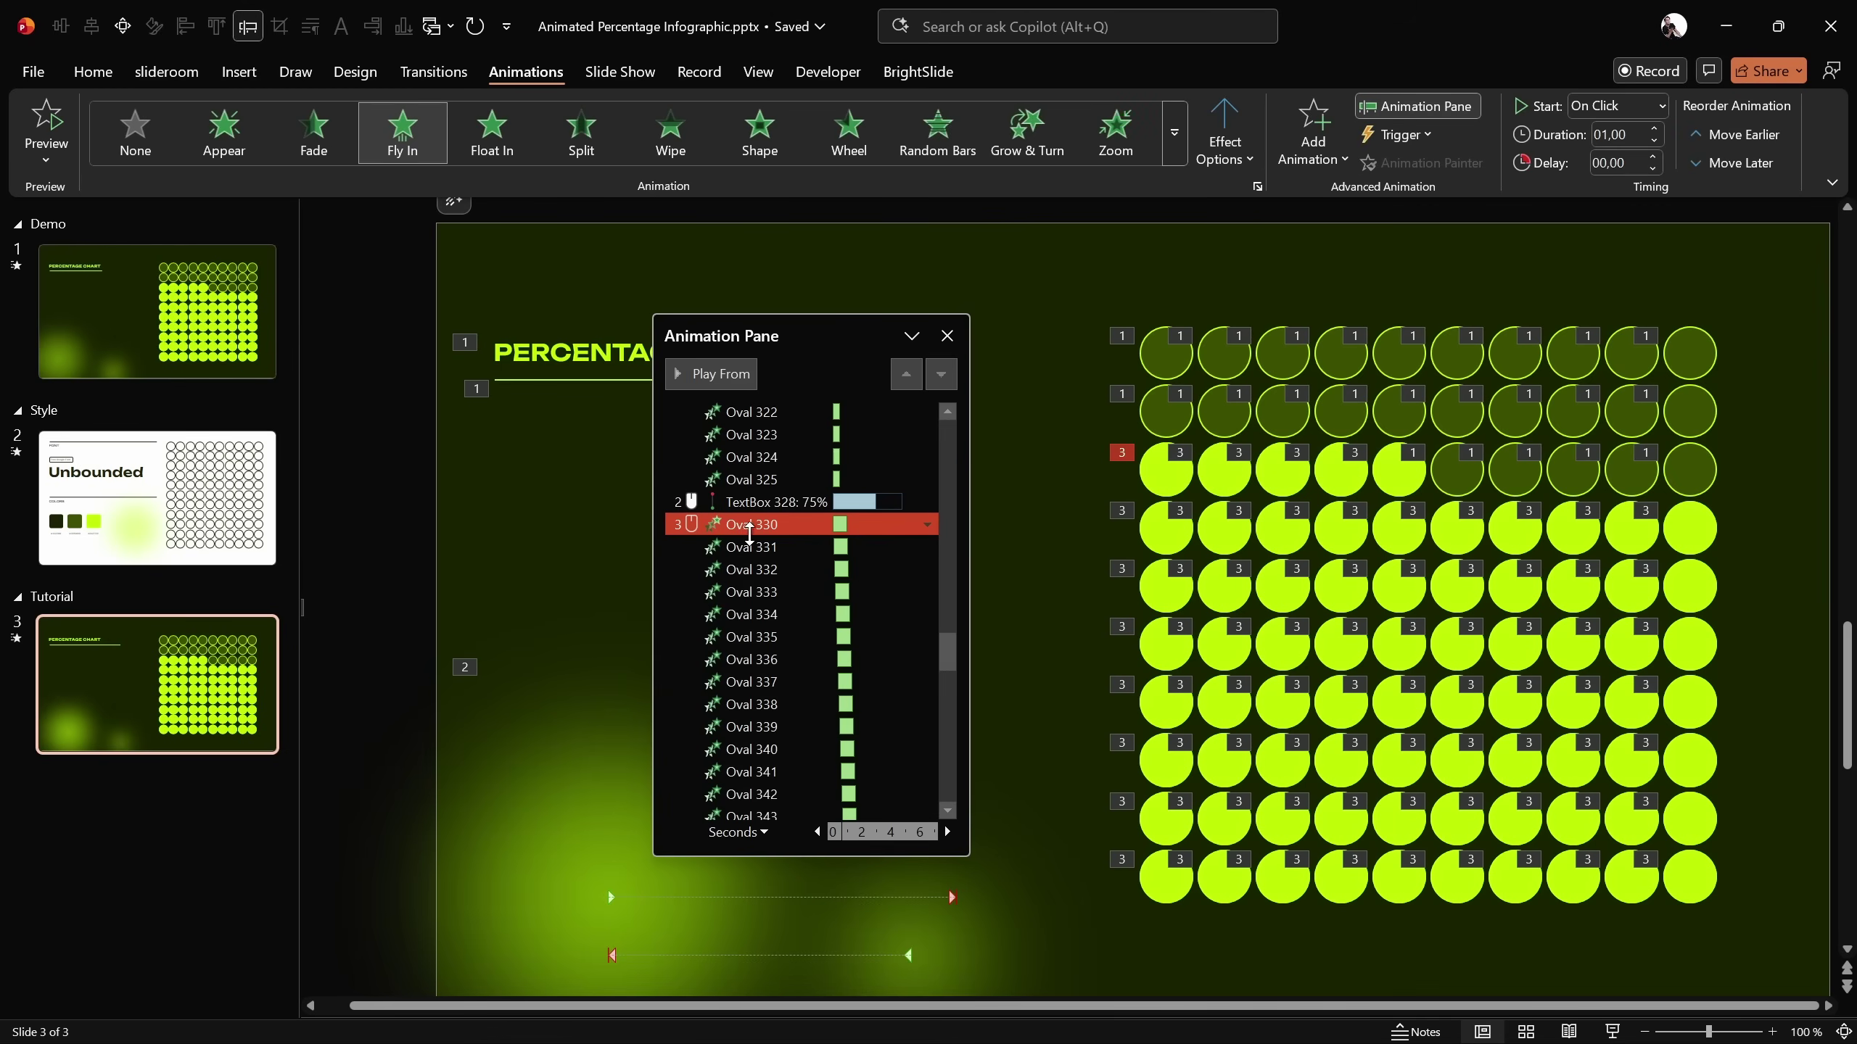
pyautogui.click(1607, 107)
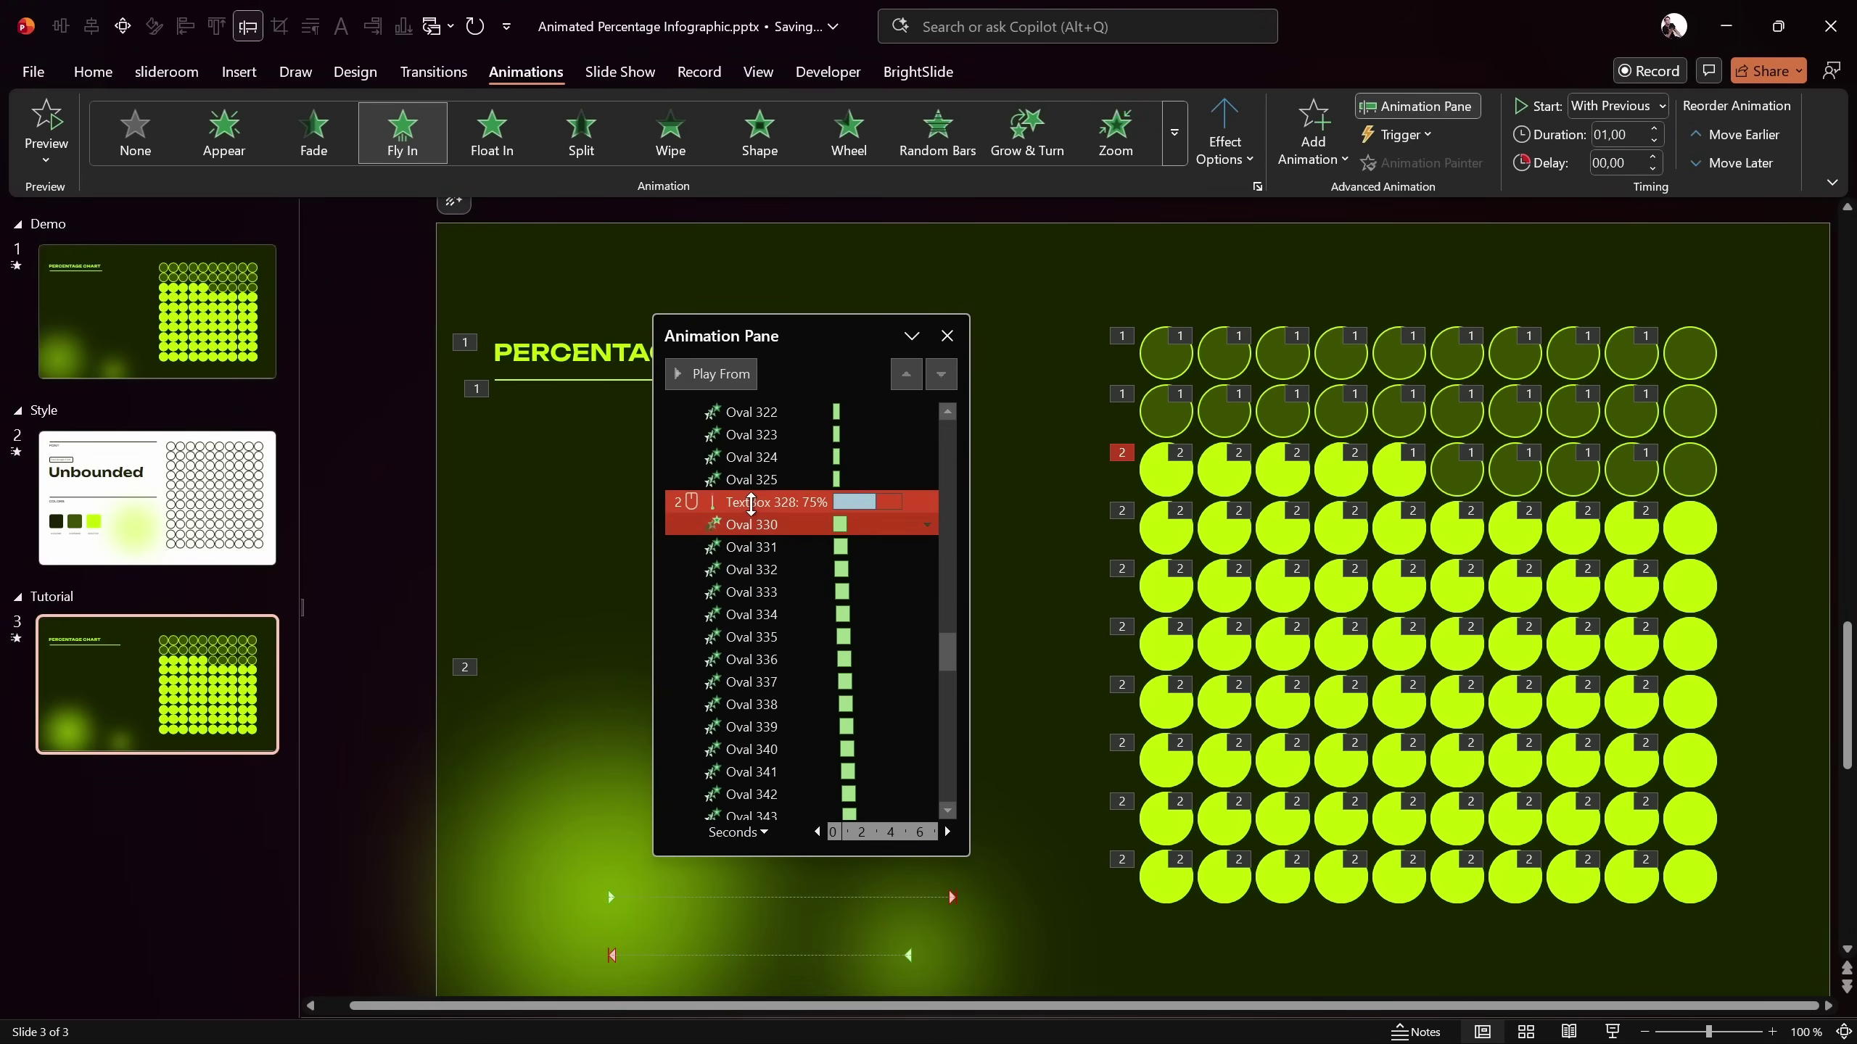
pyautogui.click(946, 336)
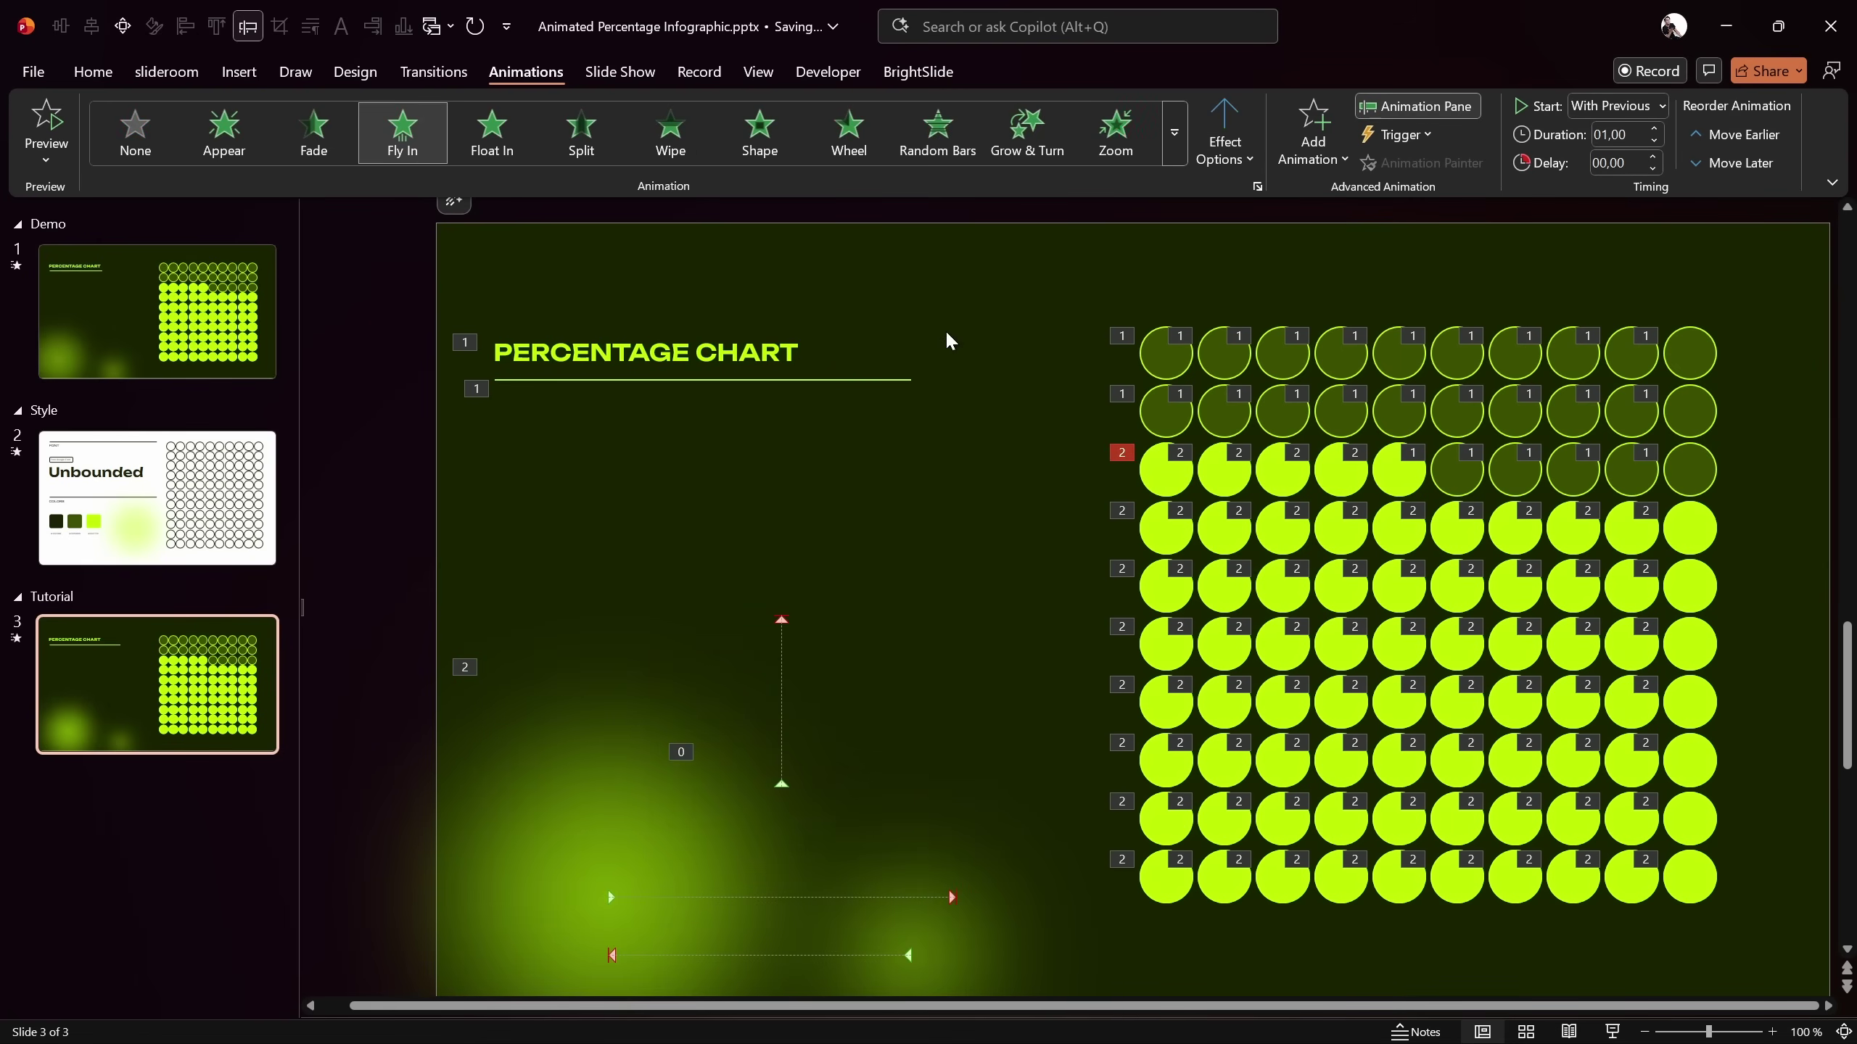
pyautogui.click(1612, 1032)
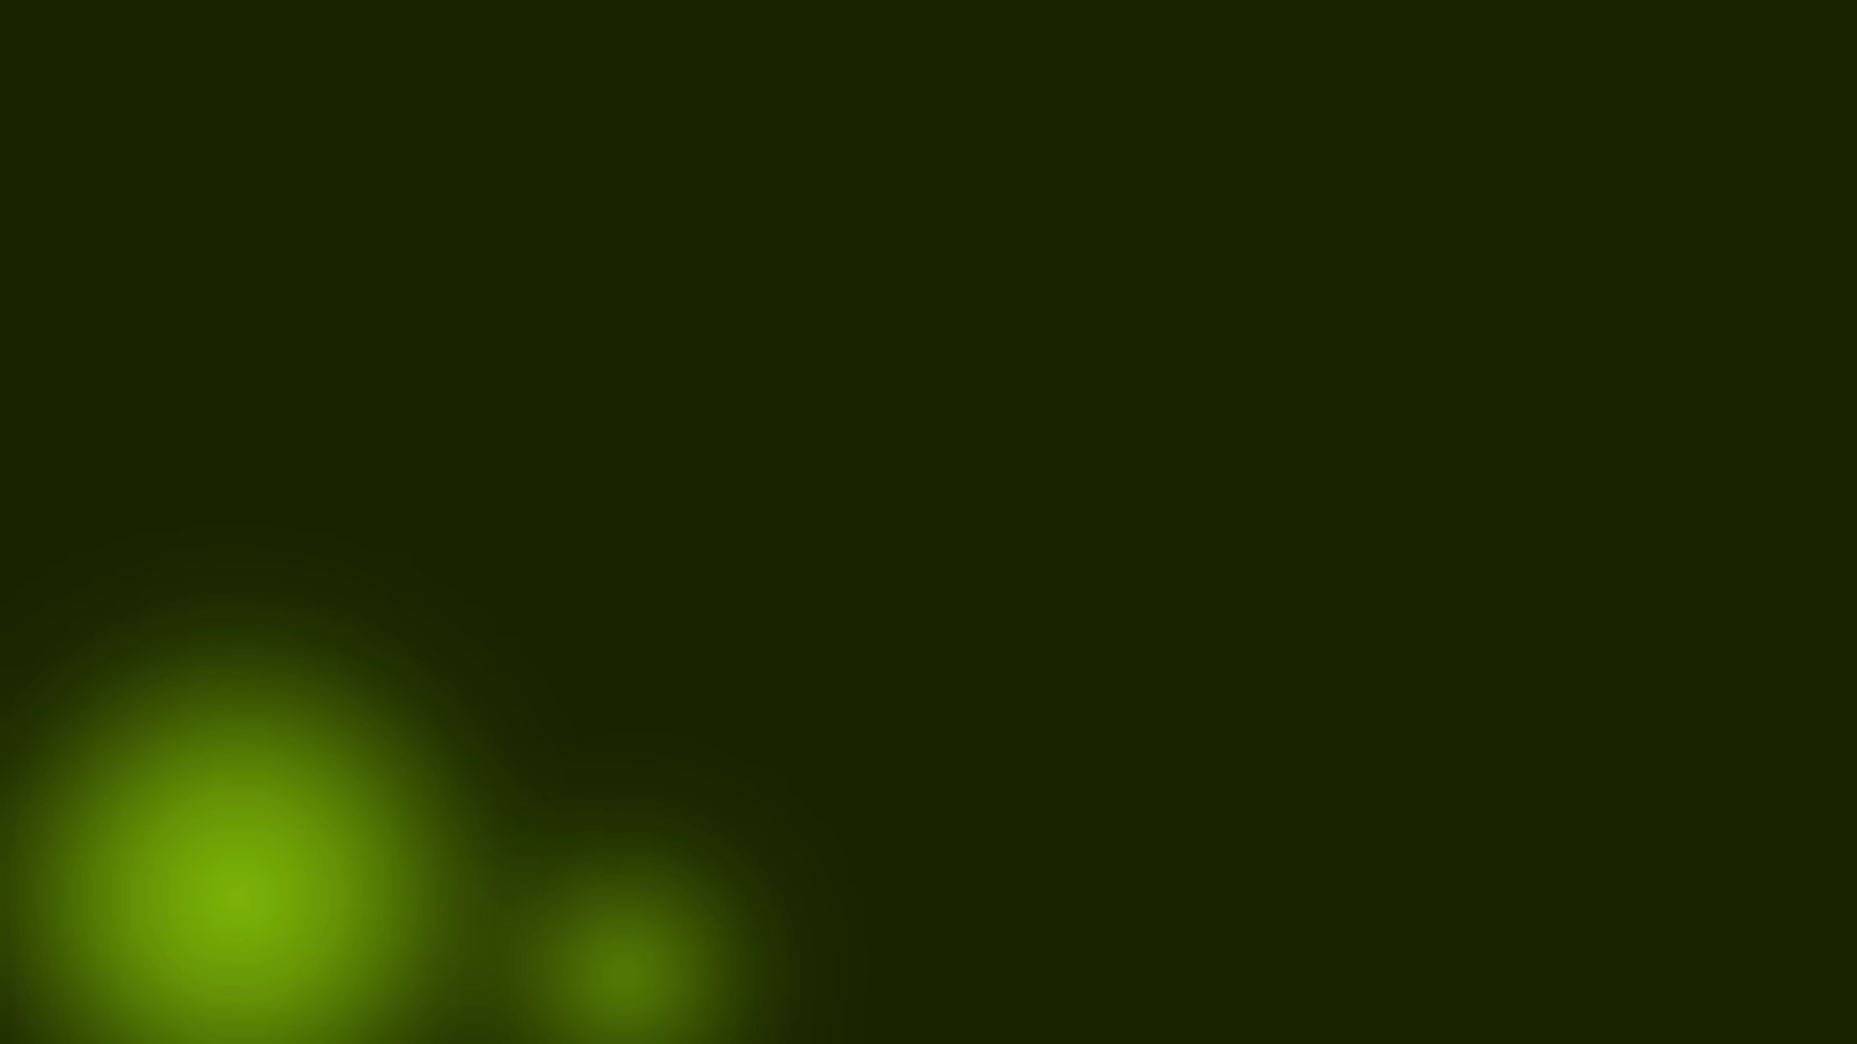